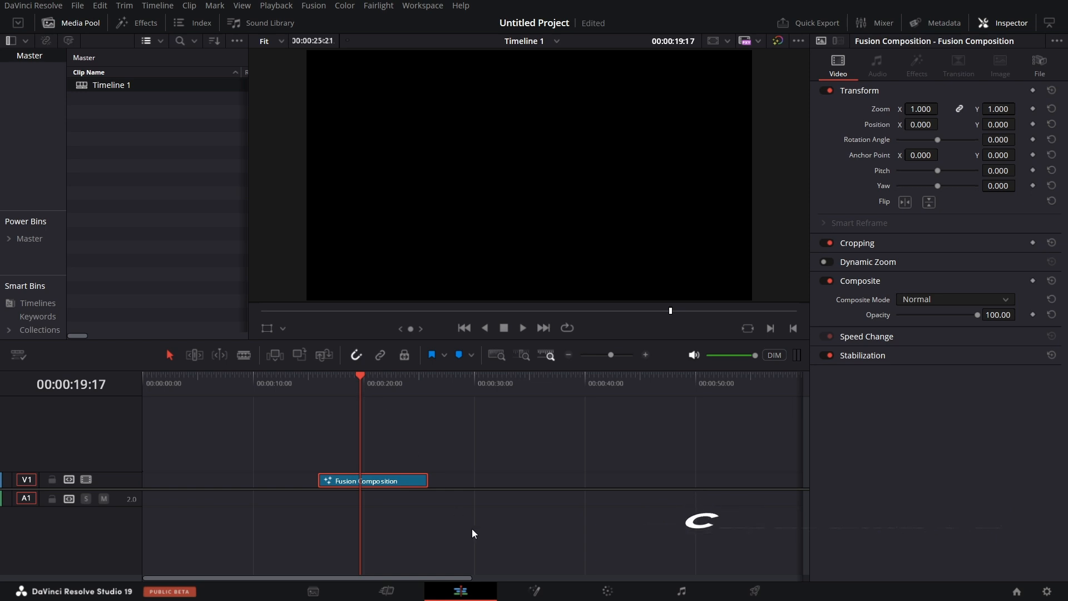
- Open the composition on the Fusion page and move the MediaOut1 node to the far right of the node graph
click(546, 593)
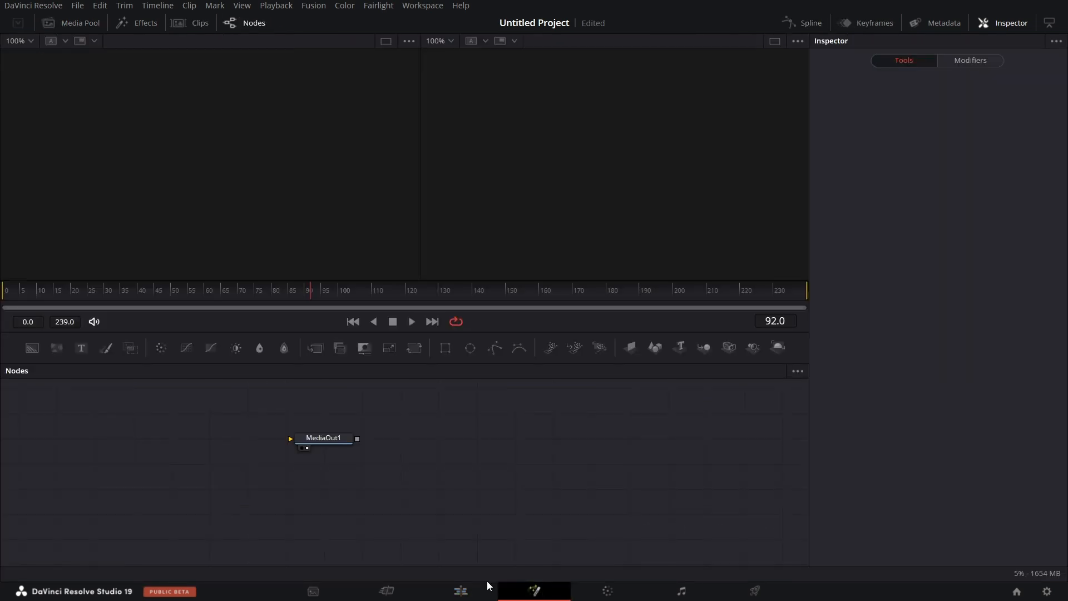
click(347, 438)
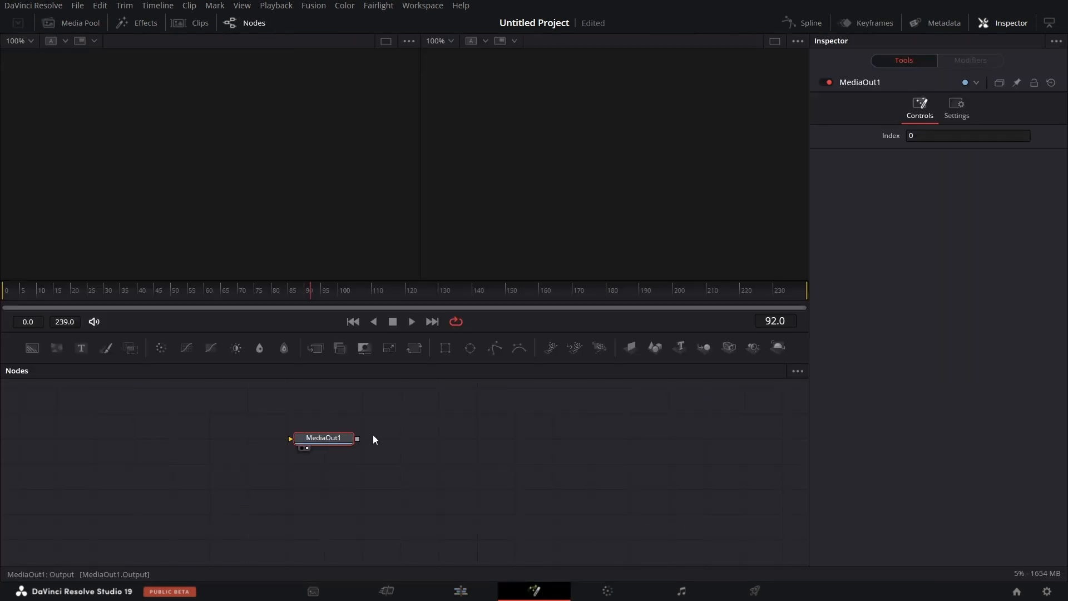
drag(329, 435, 752, 482)
click(521, 447)
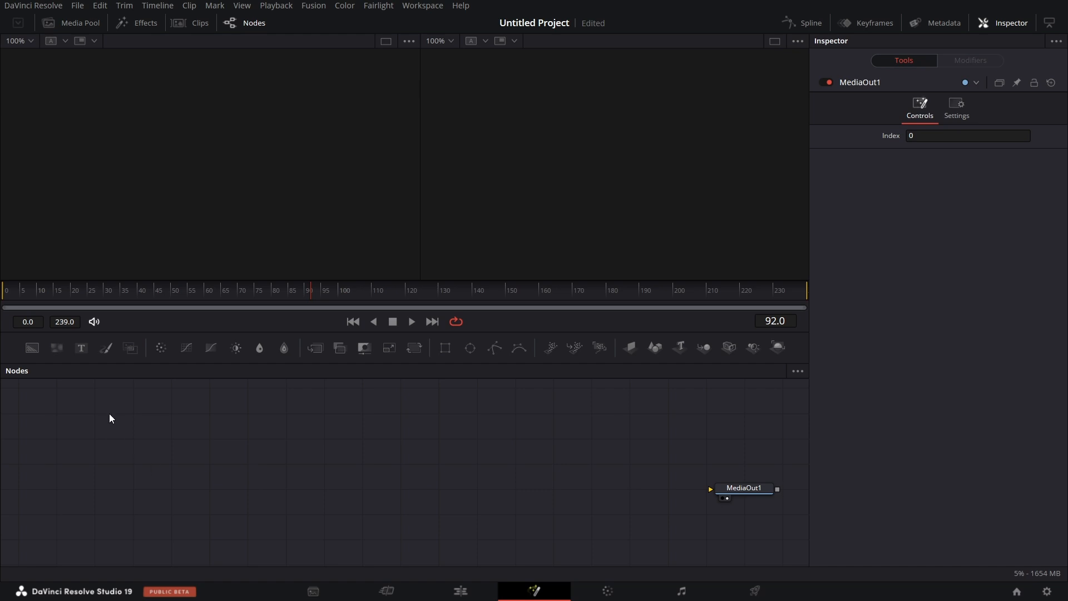
- Add a Text node, show it in the first viewer, and enter "MAD" in the Gilroy ExtraBold font
drag(83, 349, 156, 489)
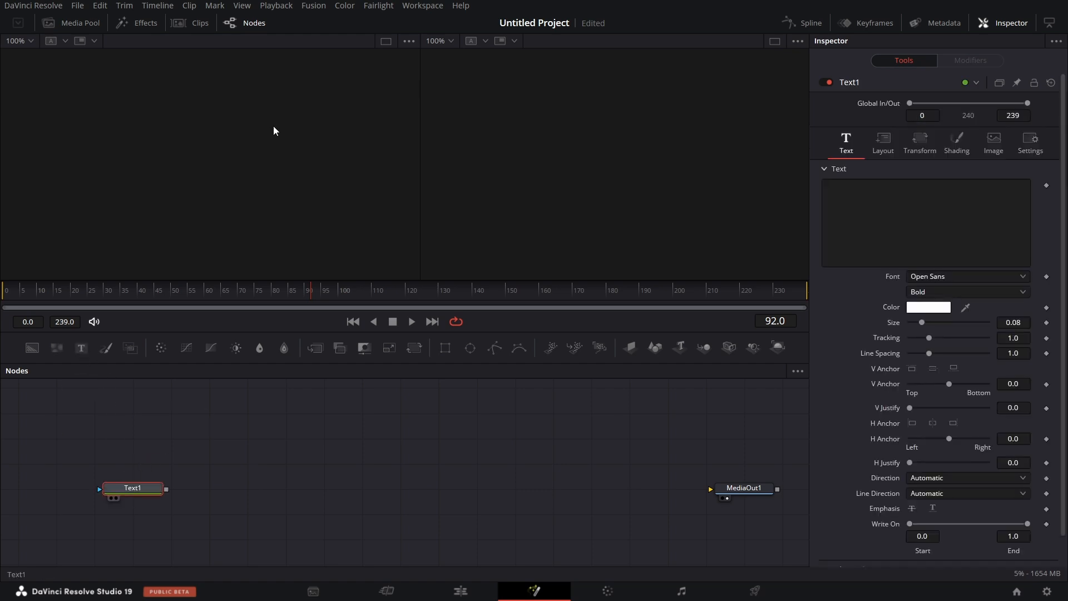
key(1)
click(882, 204)
text(MAD)
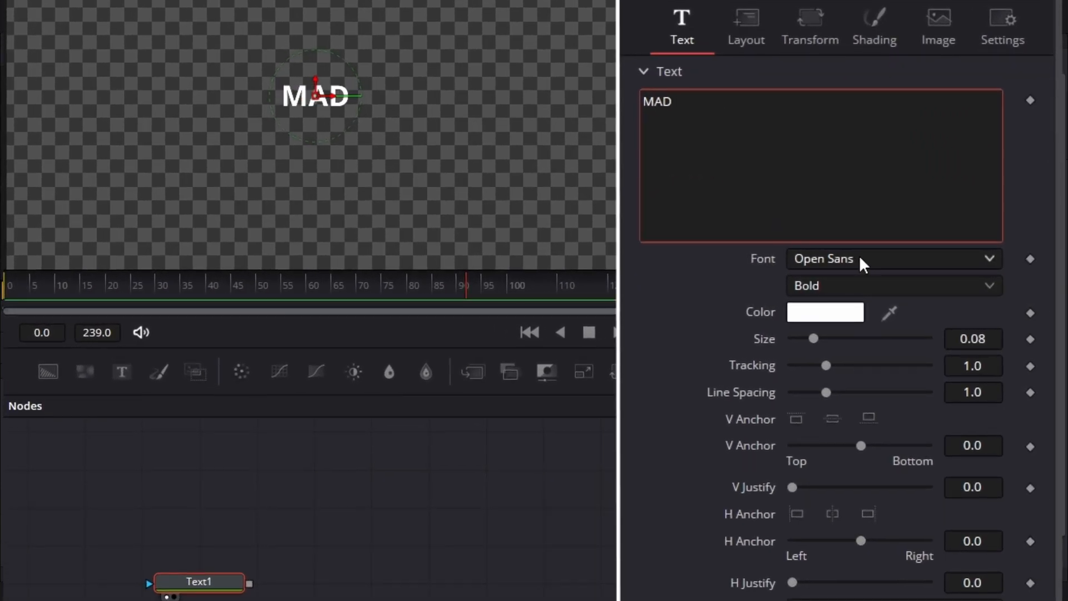
click(859, 255)
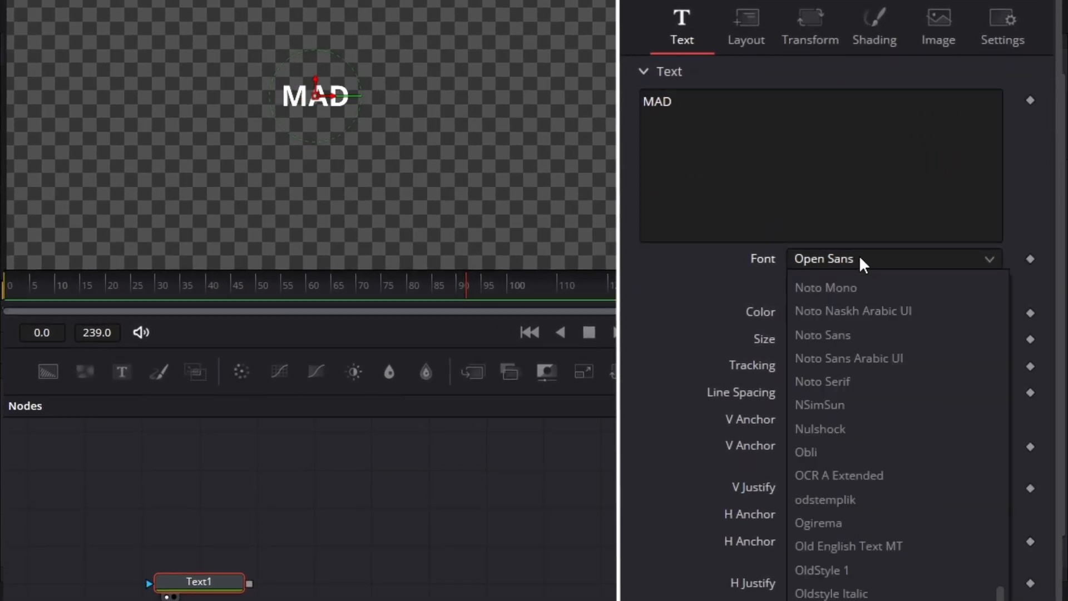
text(go)
key(Return)
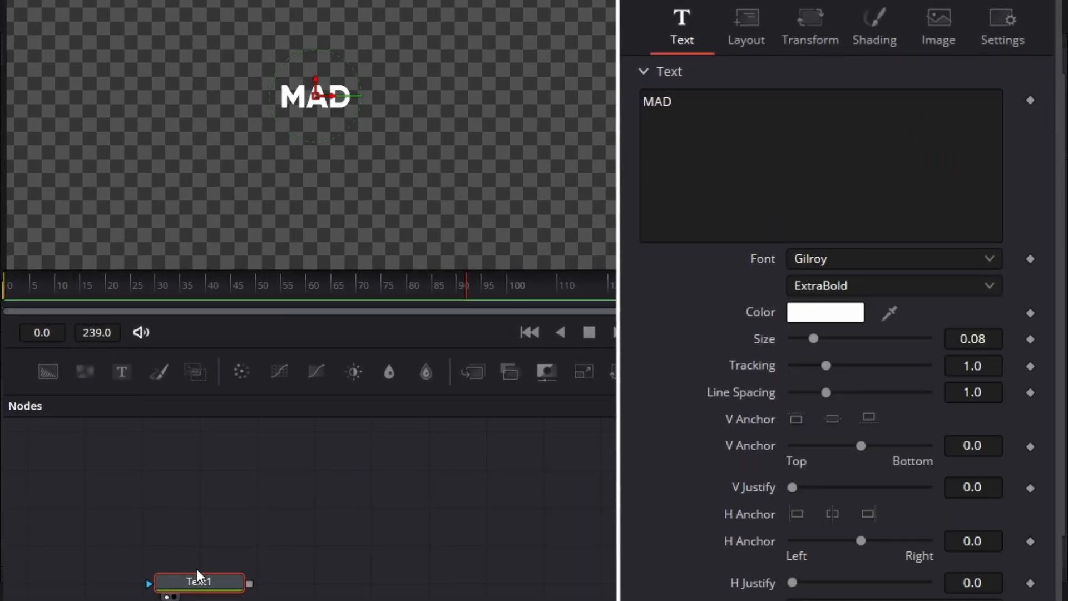
- Turn off Auto Resolution for the Text1 node's image and set its height to 100
click(939, 26)
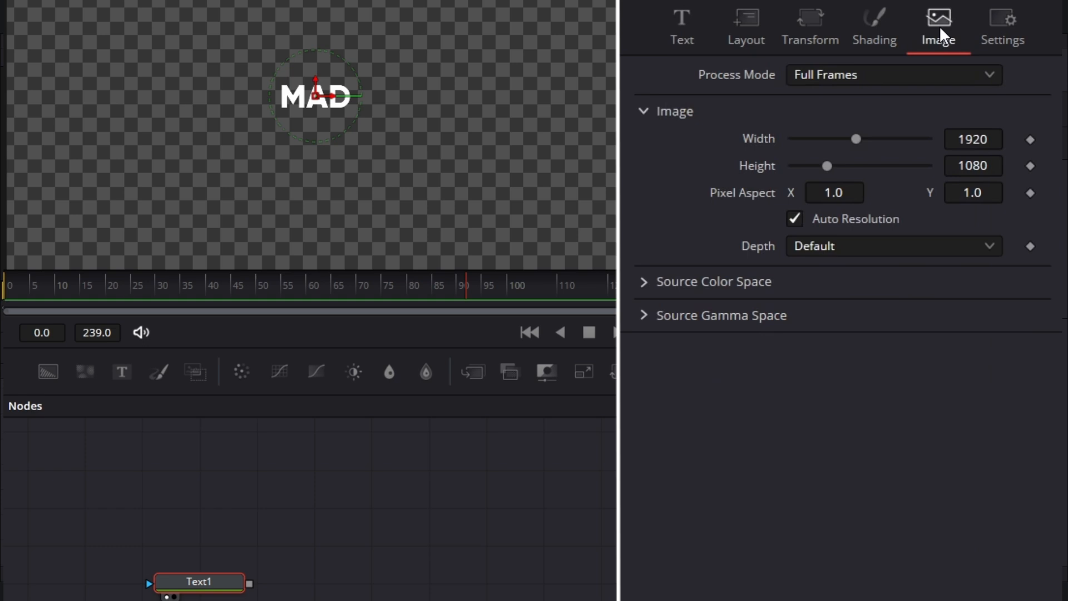
click(795, 218)
drag(984, 167, 826, 167)
drag(986, 166, 906, 166)
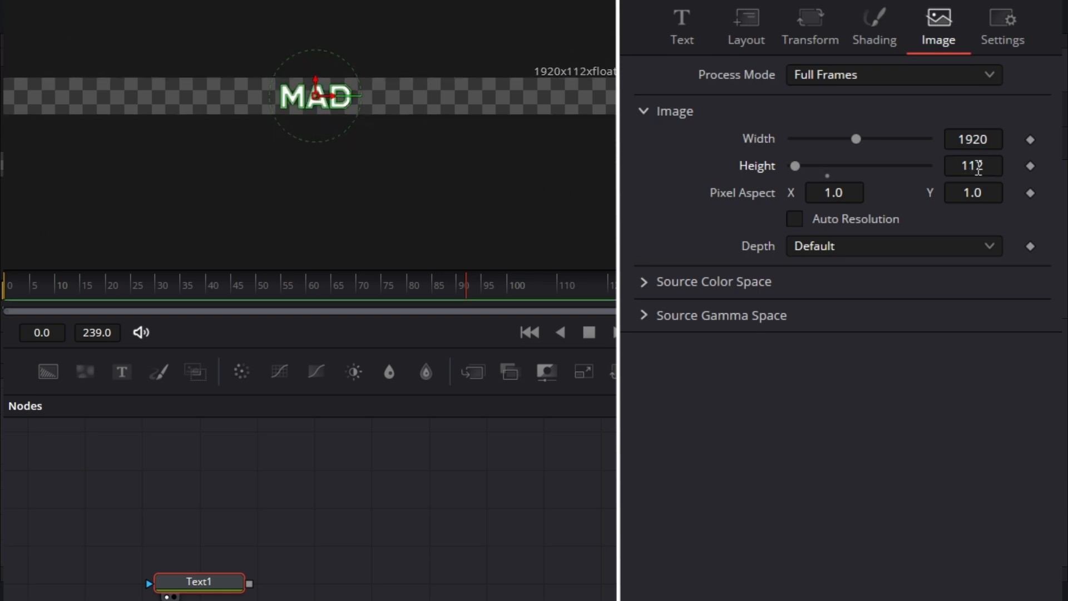
drag(979, 166, 965, 165)
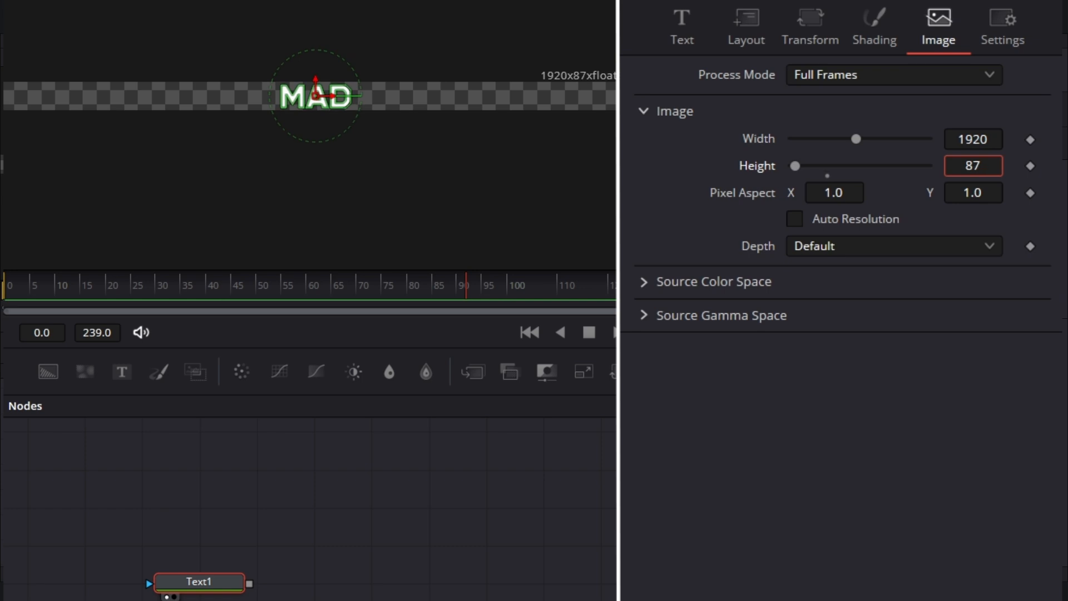
text(100)
key(Tab)
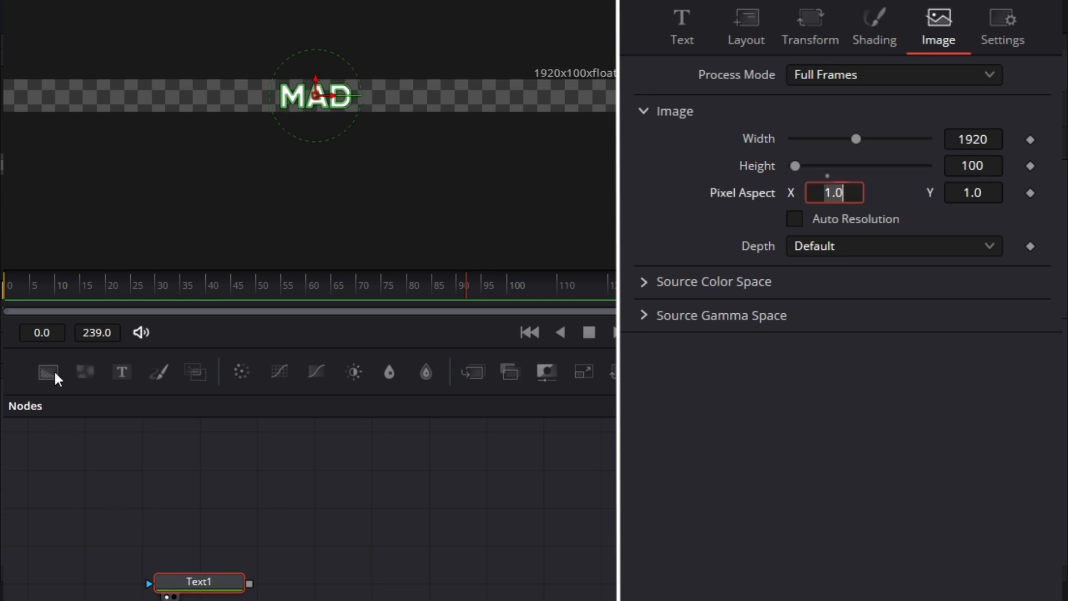
- Add a Background node with alpha 0 and merge Text1 over it, showing the Merge node in the first viewer
drag(55, 379, 320, 529)
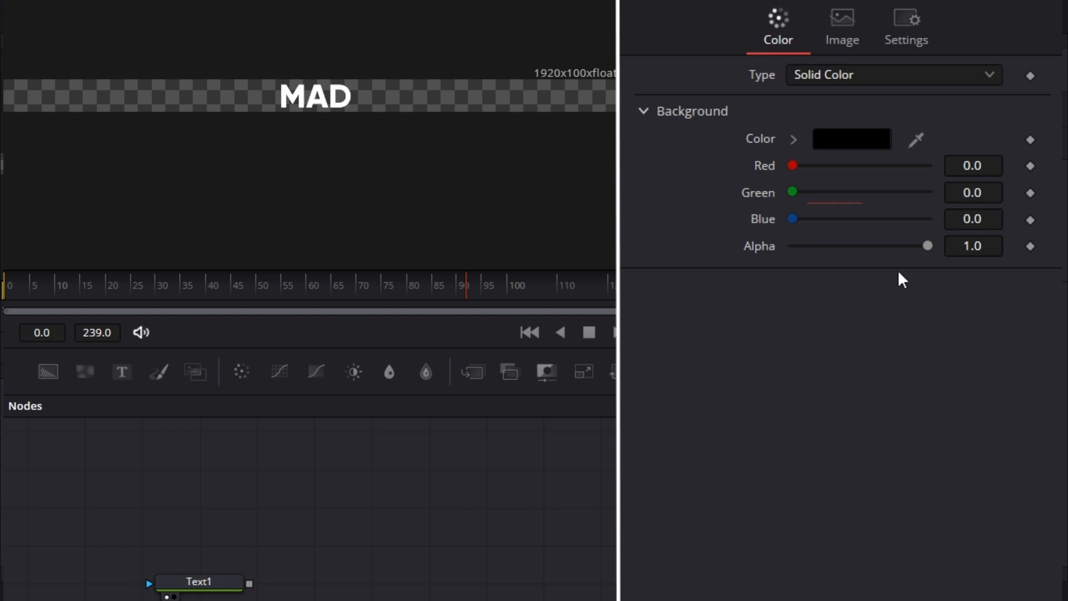
drag(926, 245, 741, 261)
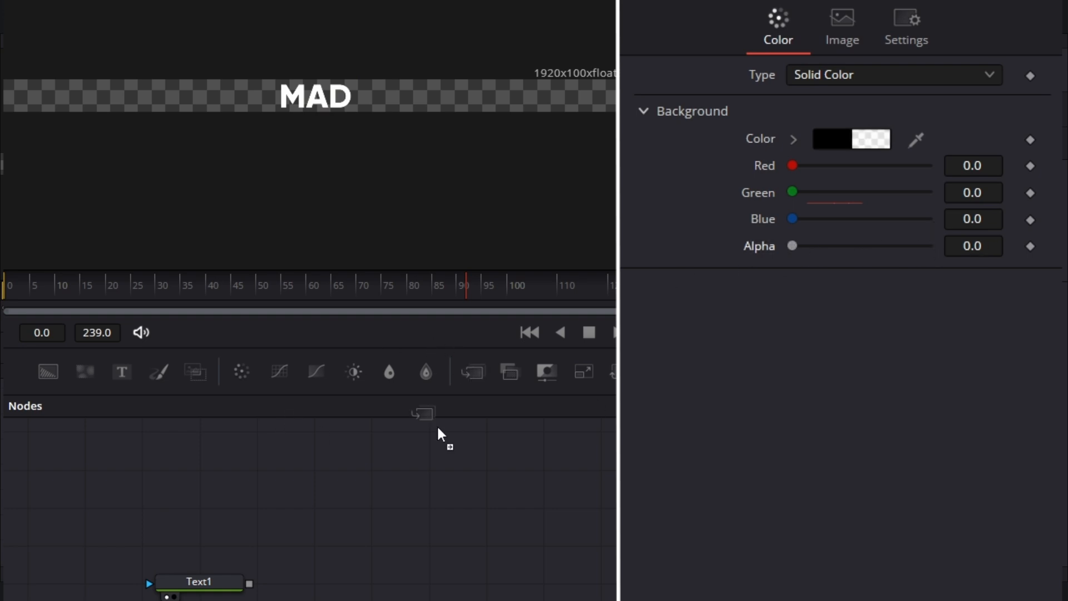
drag(440, 433, 315, 582)
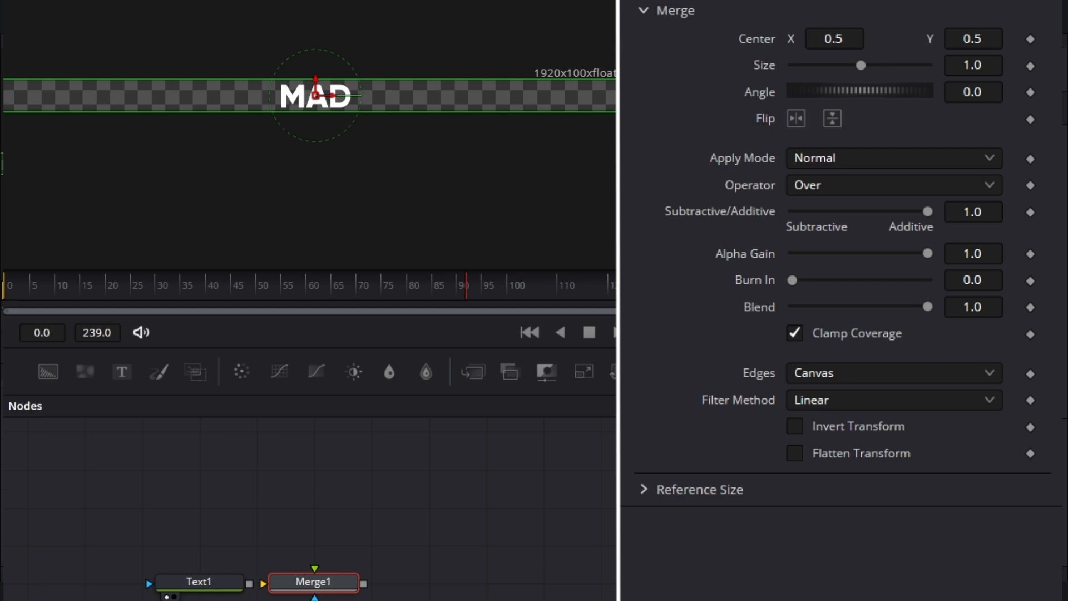
drag(432, 546, 264, 590)
drag(232, 495, 286, 495)
key(1)
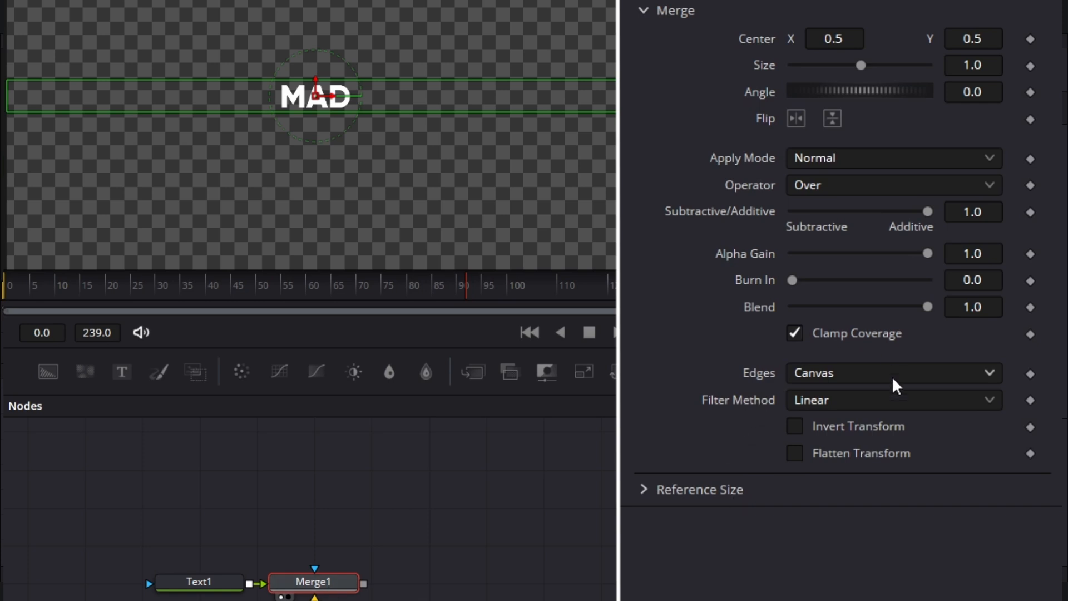
- Set the Edges mode of Merge1 to Wrap so the text repeats vertically
click(845, 374)
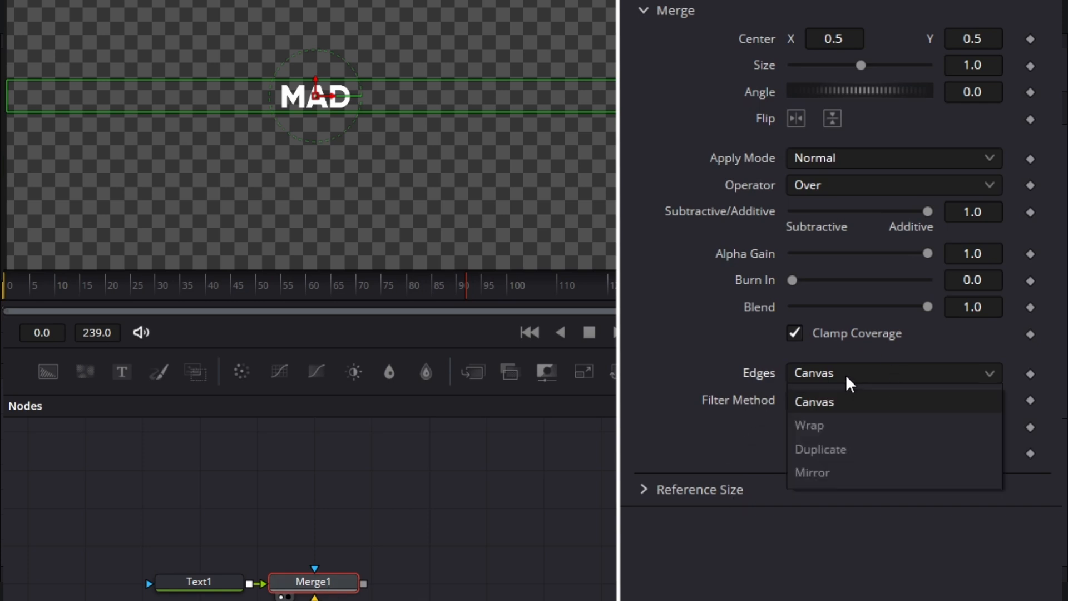
click(839, 422)
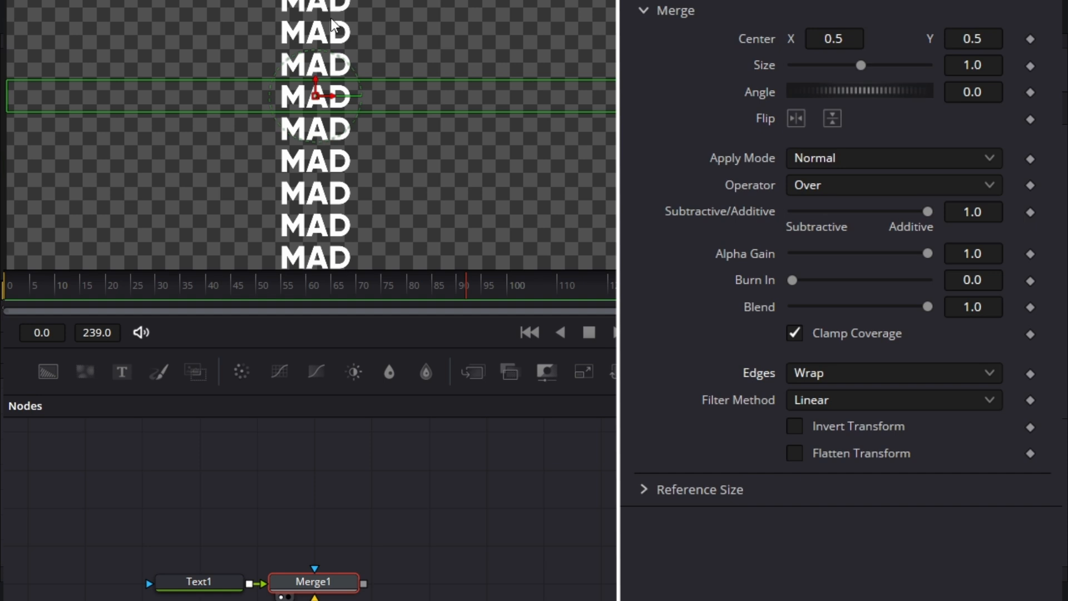
scroll(408, 145, up, 3)
scroll(408, 145, down, 8)
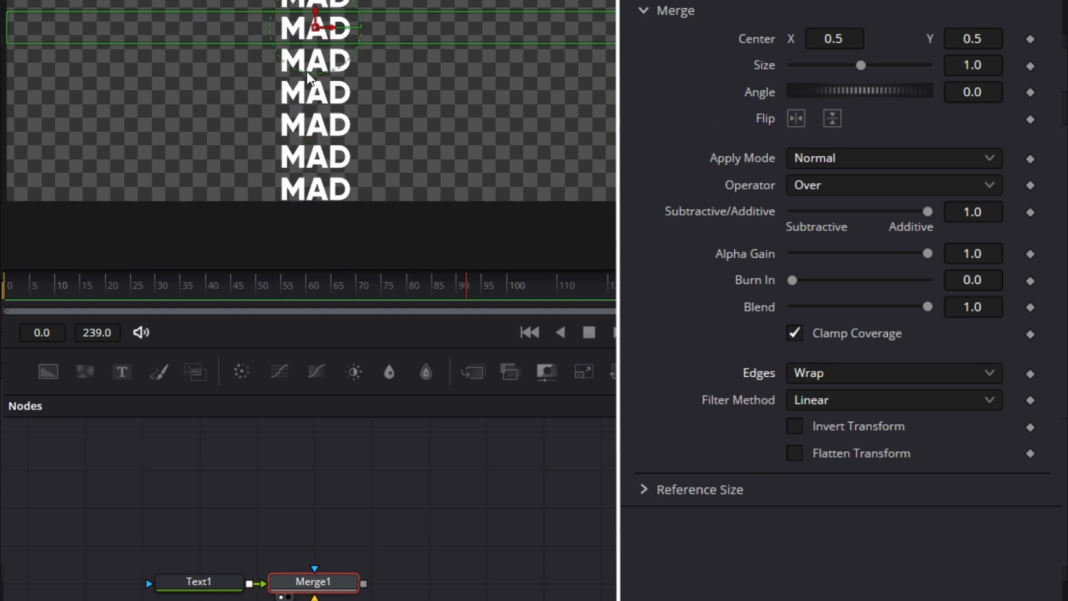
scroll(386, 50, up, 7)
scroll(344, 515, down, 5)
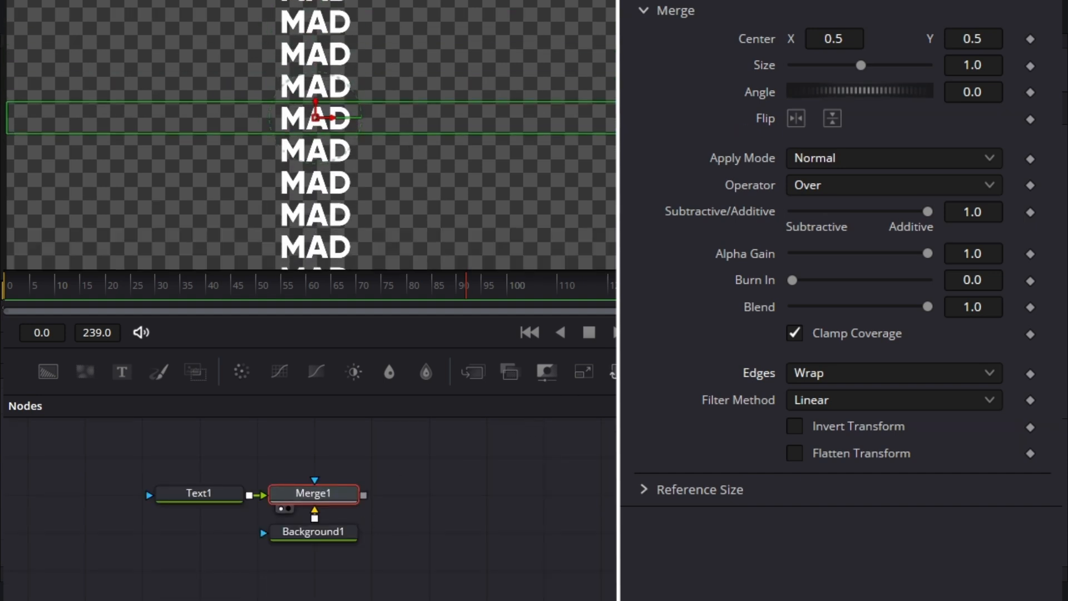
- Add a Transform node and connect the output of Merge1 to it
click(583, 371)
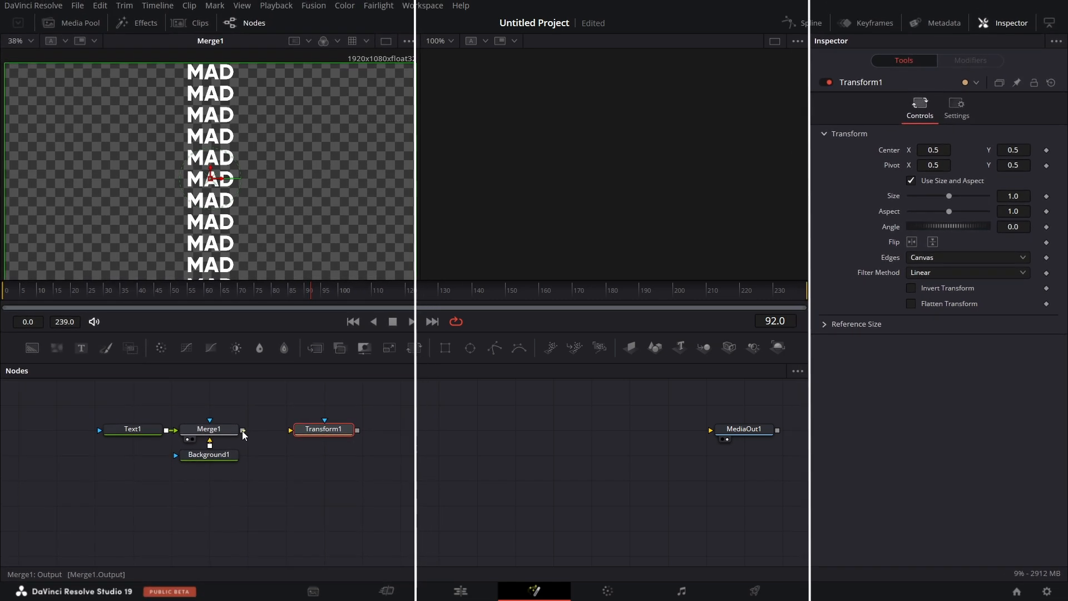
drag(241, 431, 286, 431)
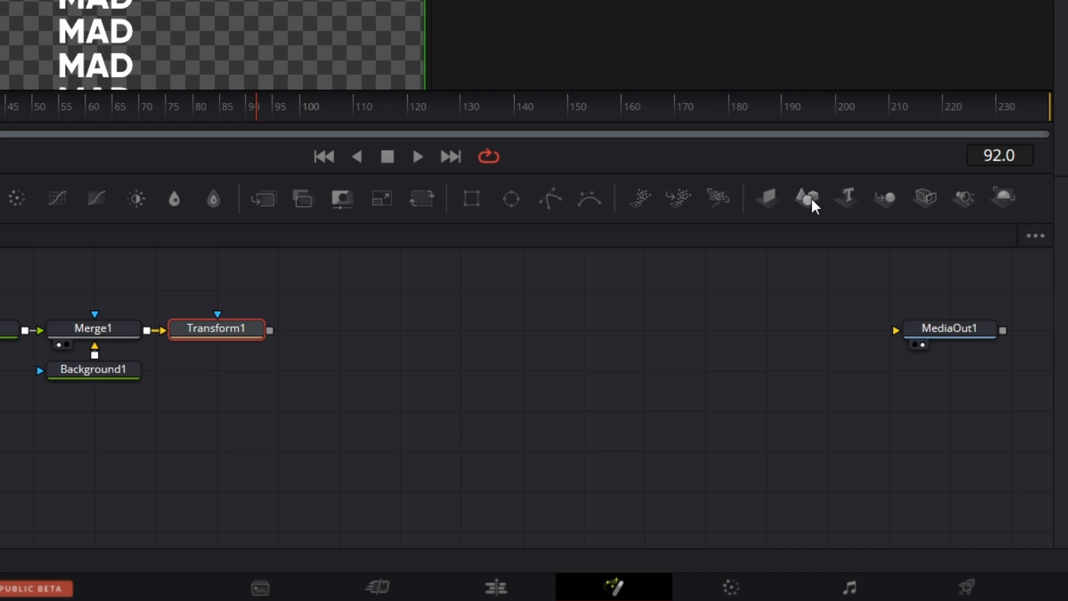
- Add a Shape 3D node fed by Transform1, show it in the second viewer, and set its shape to Cylinder
drag(810, 199, 401, 339)
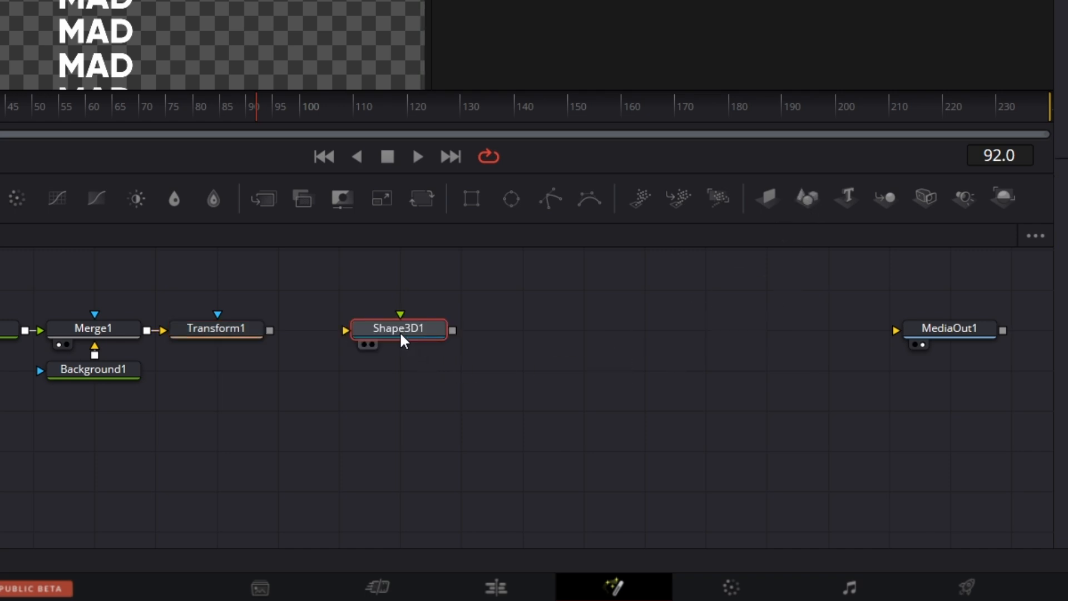
drag(270, 331, 408, 346)
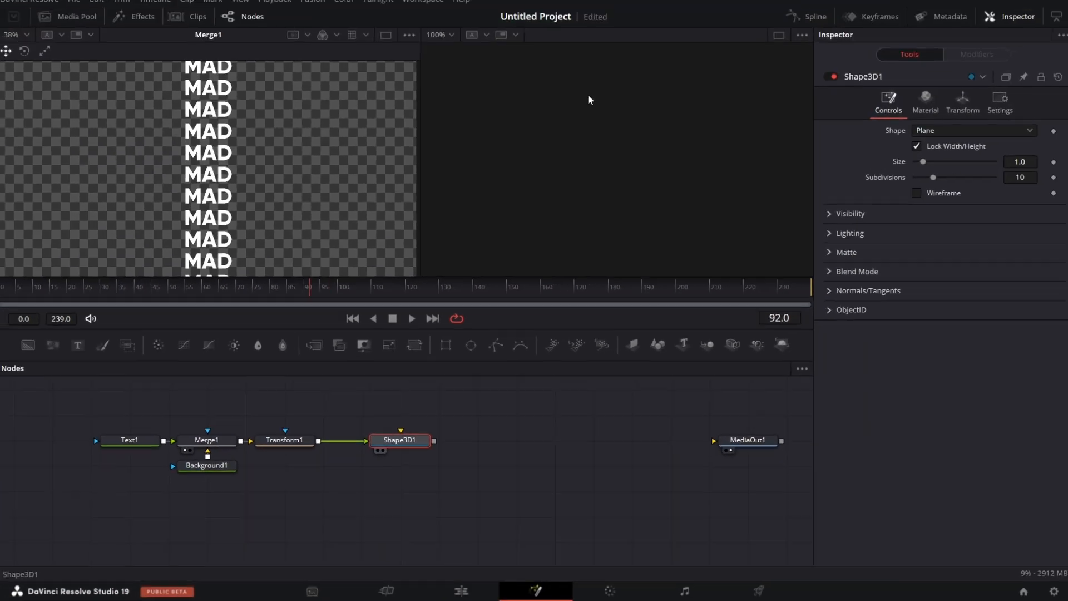
key(2)
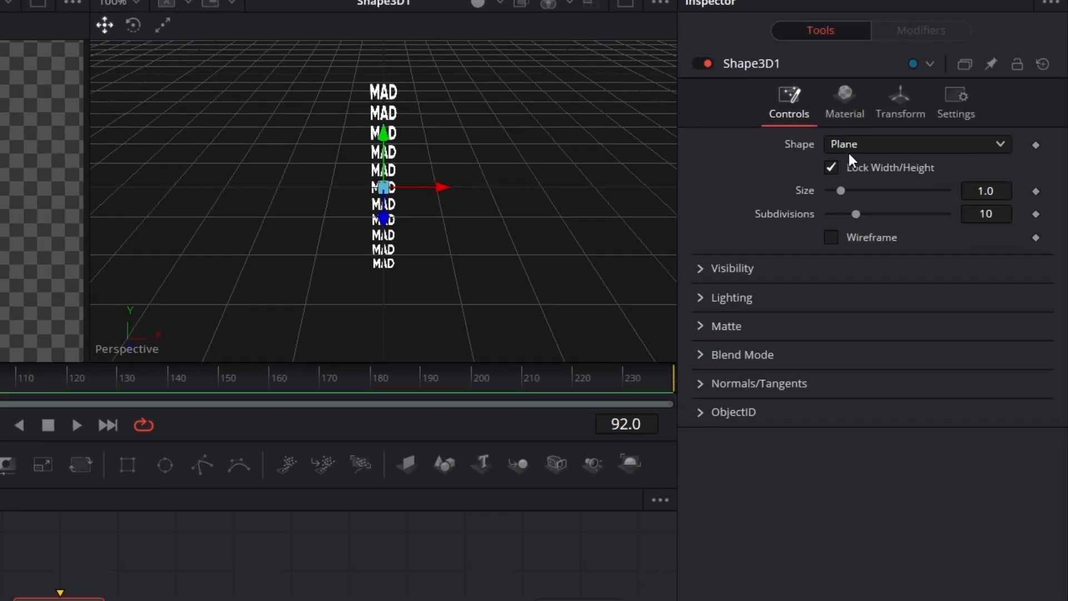
click(872, 146)
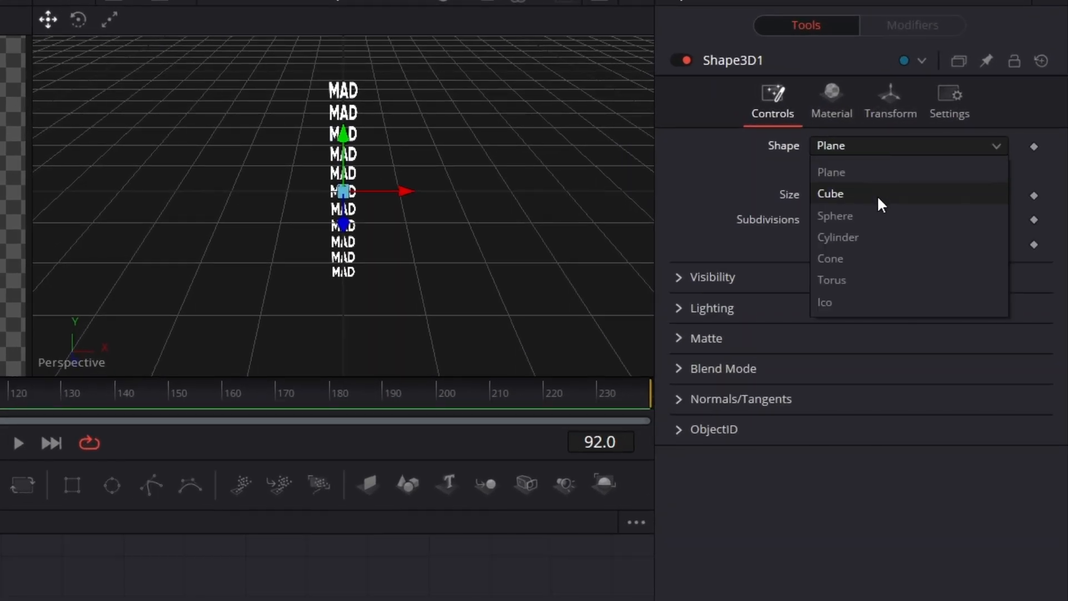
click(860, 239)
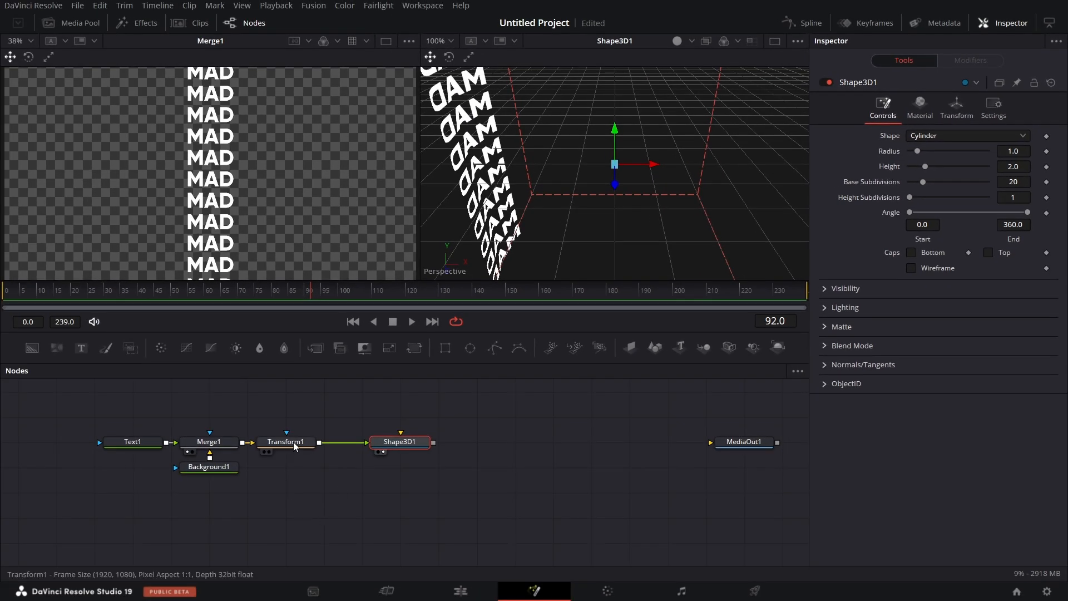
- Set the angle of the Transform1 node to 90 degrees
click(293, 441)
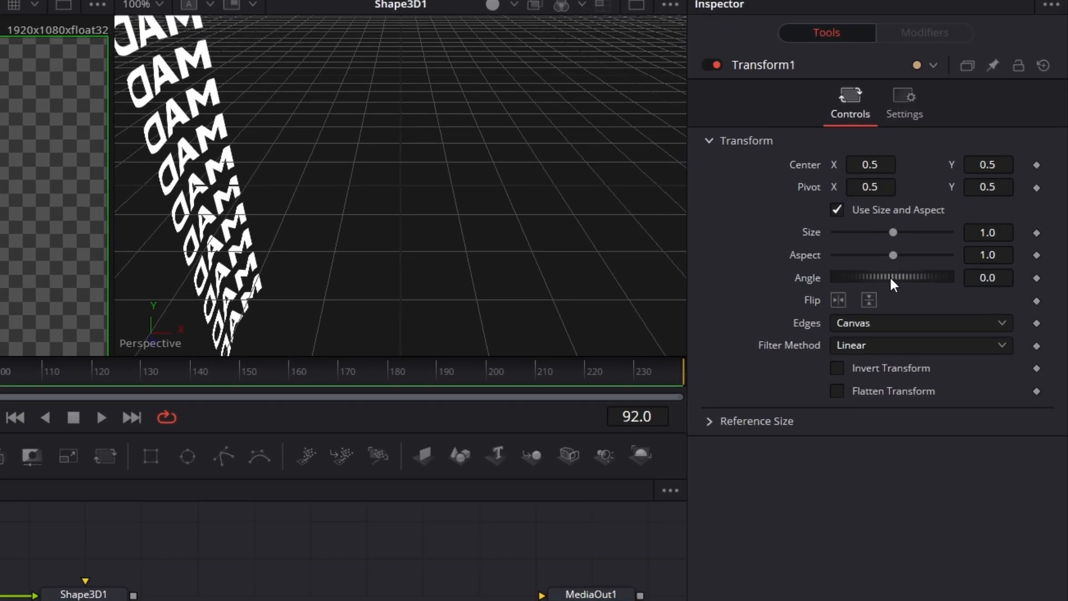
click(971, 292)
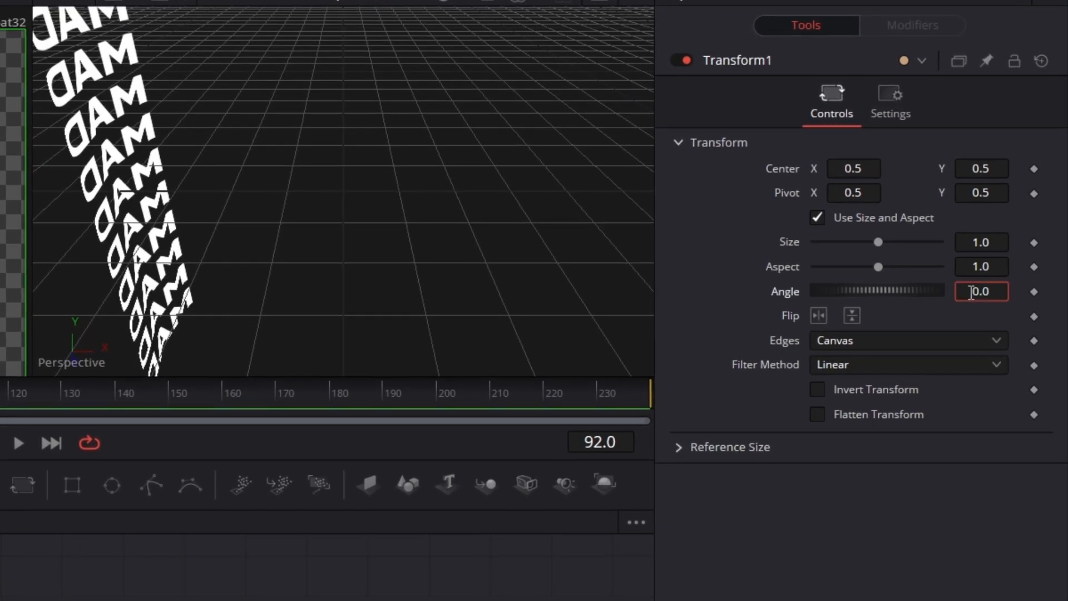
text(9)
key(Tab)
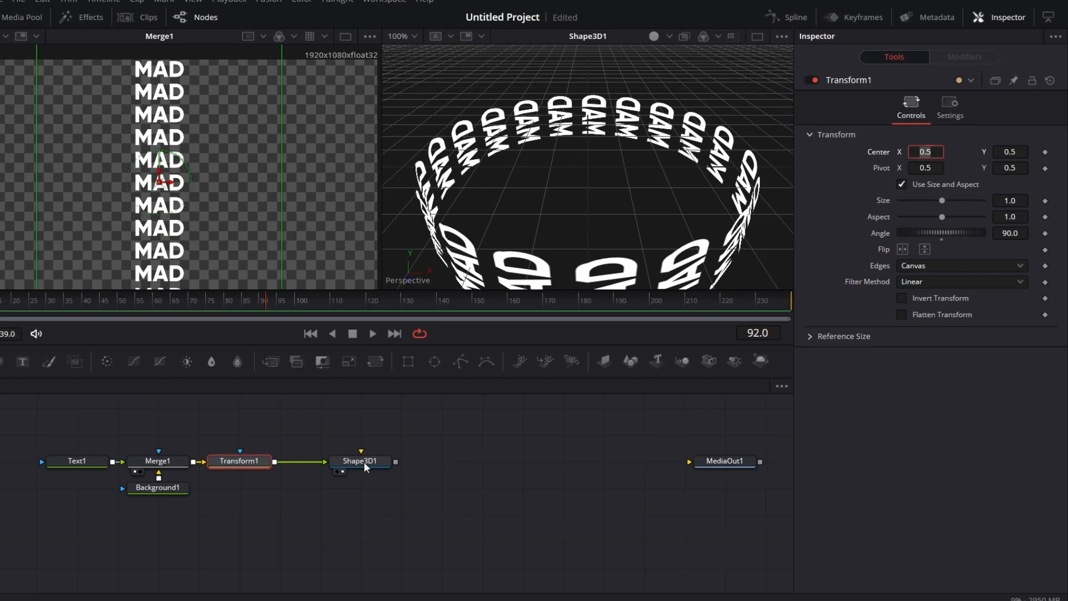
- Set the cylinder's base subdivisions to 100 and its X rotation to 90 degrees
click(402, 443)
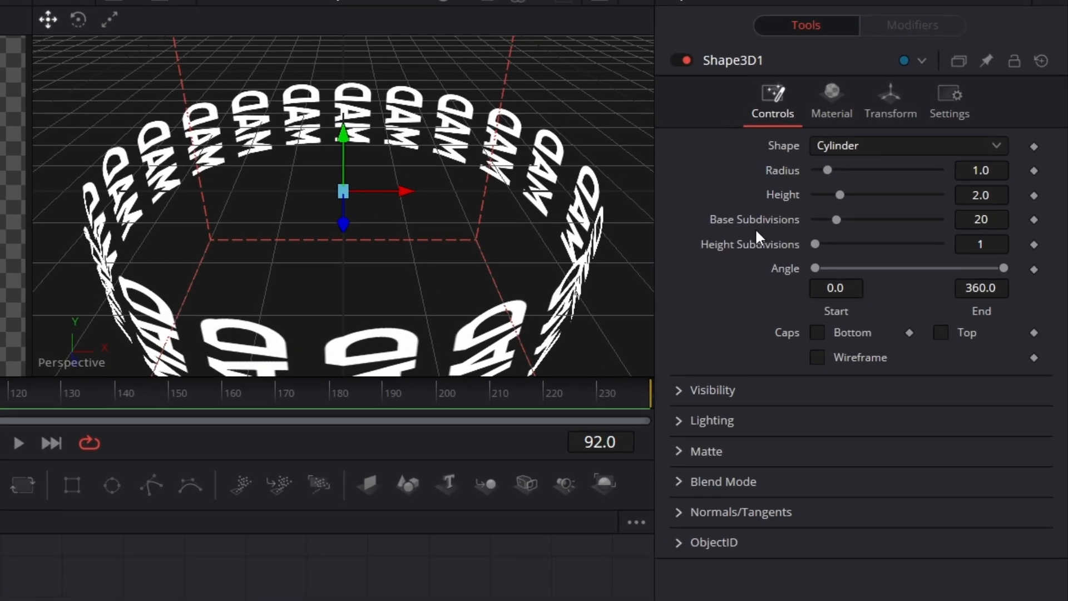
drag(839, 218, 1009, 205)
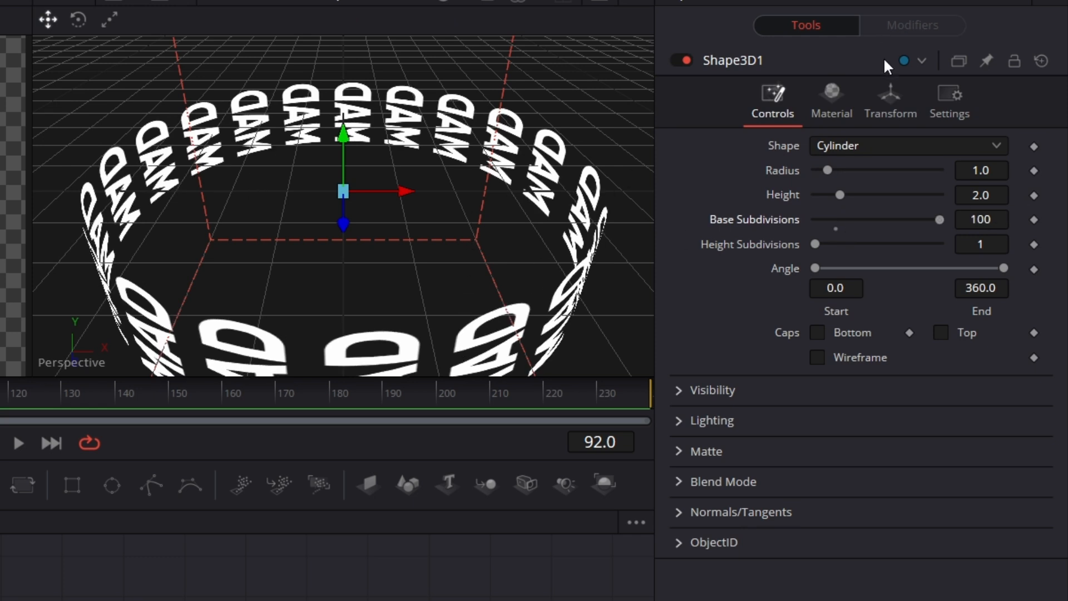
click(894, 100)
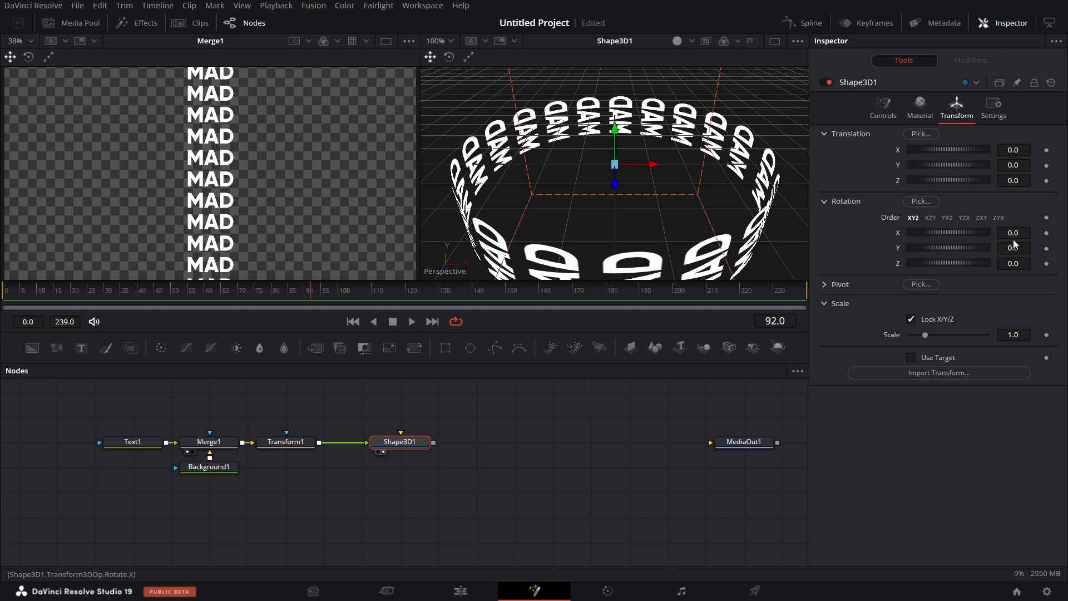
click(1009, 233)
text(9)
key(Tab)
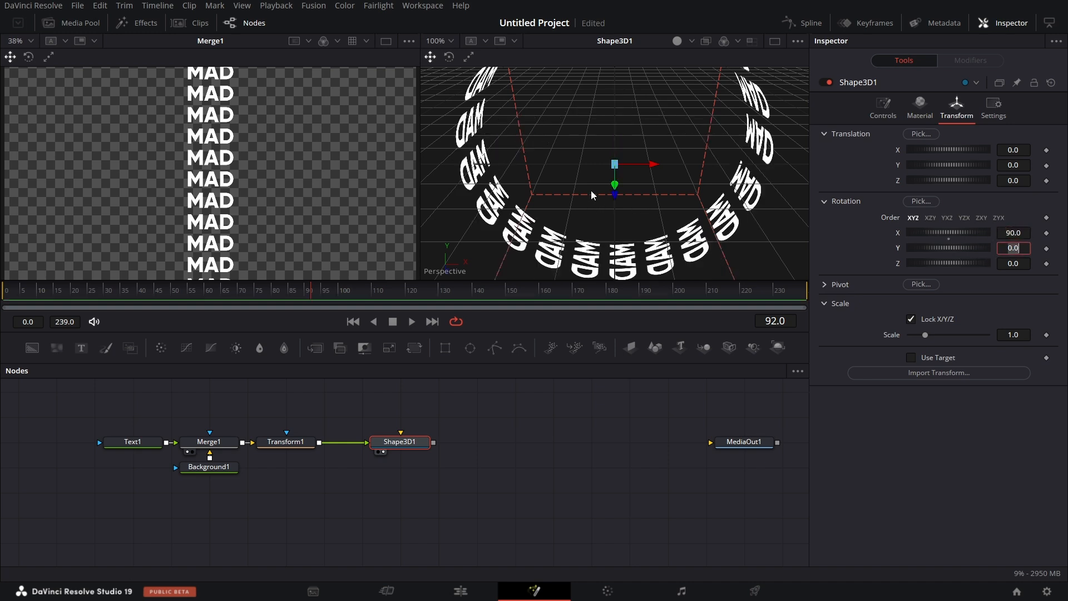
- Animate the Z rotation of Shape3D1 with the expression "time"
scroll(632, 177, up, 5)
scroll(632, 177, down, 3)
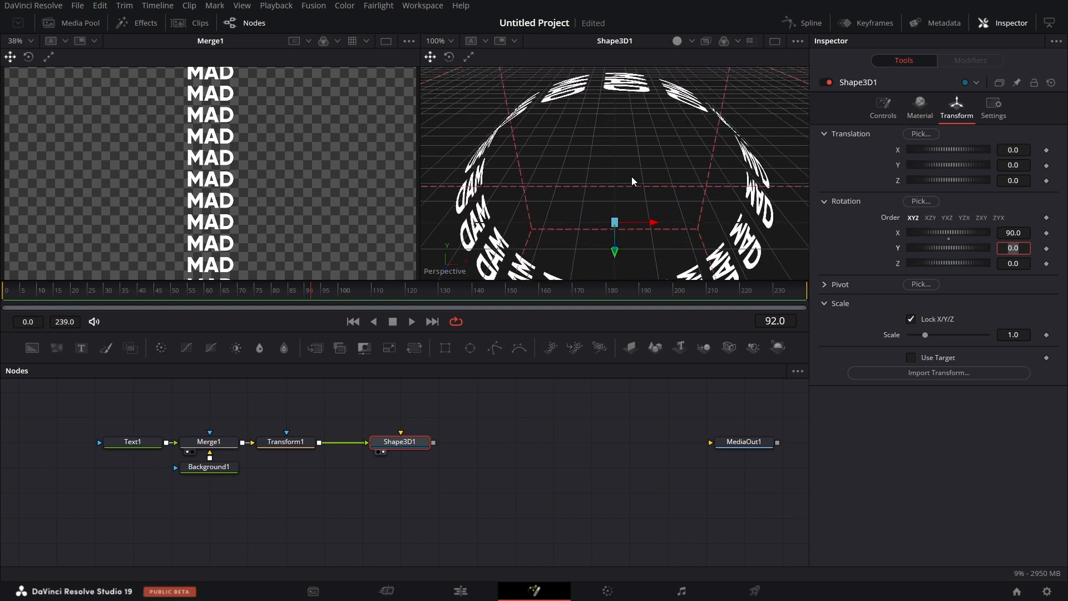
mouse_move(927, 263)
mouse_down()
mouse_move(967, 263)
mouse_move(924, 272)
mouse_up()
right_click(900, 267)
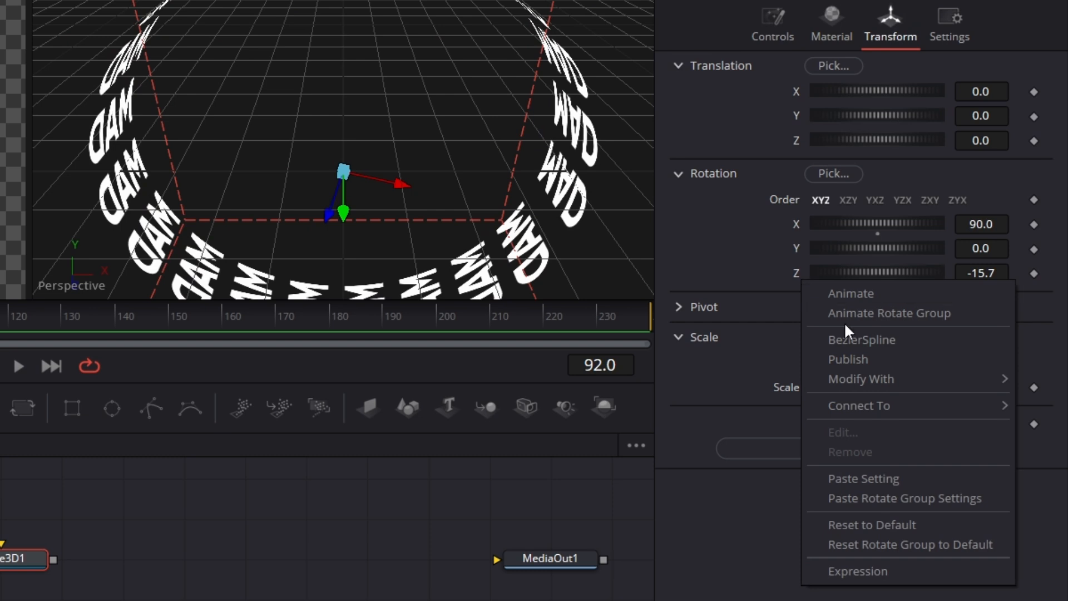
click(859, 572)
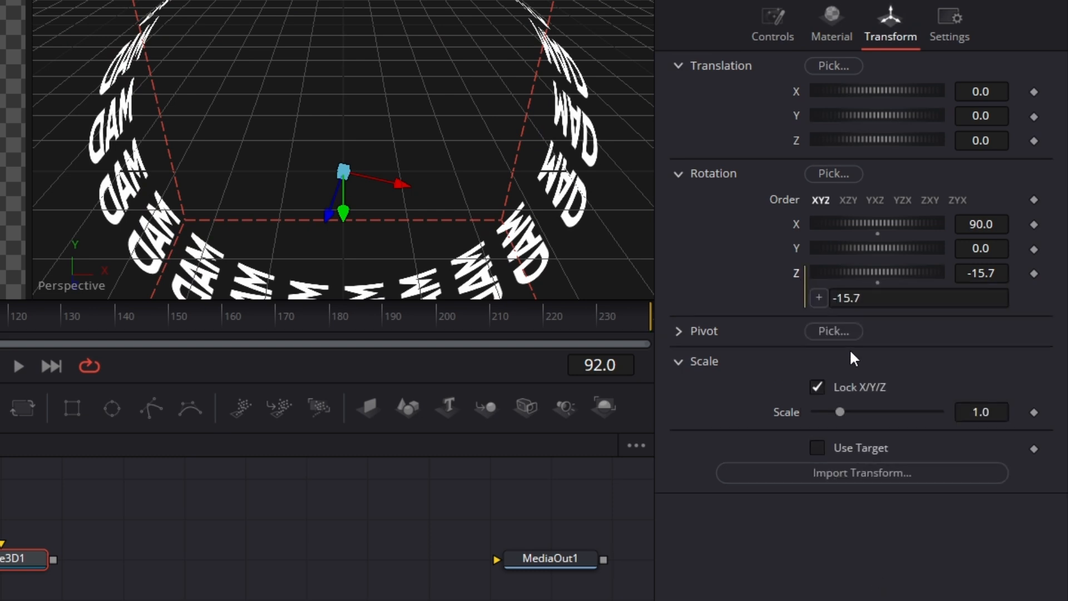
click(875, 297)
text(TIM)
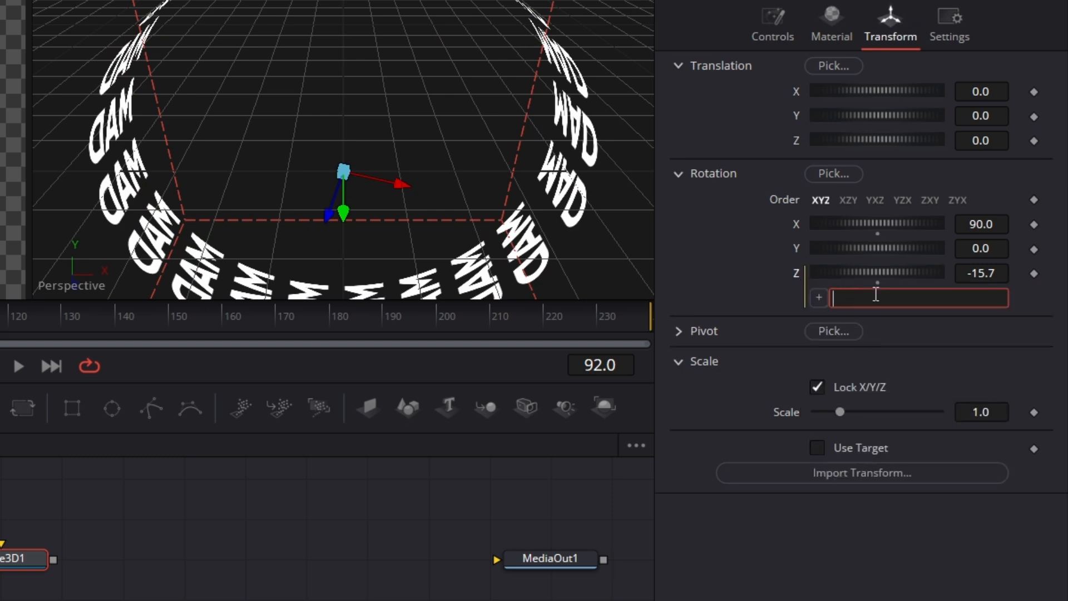
text(ime)
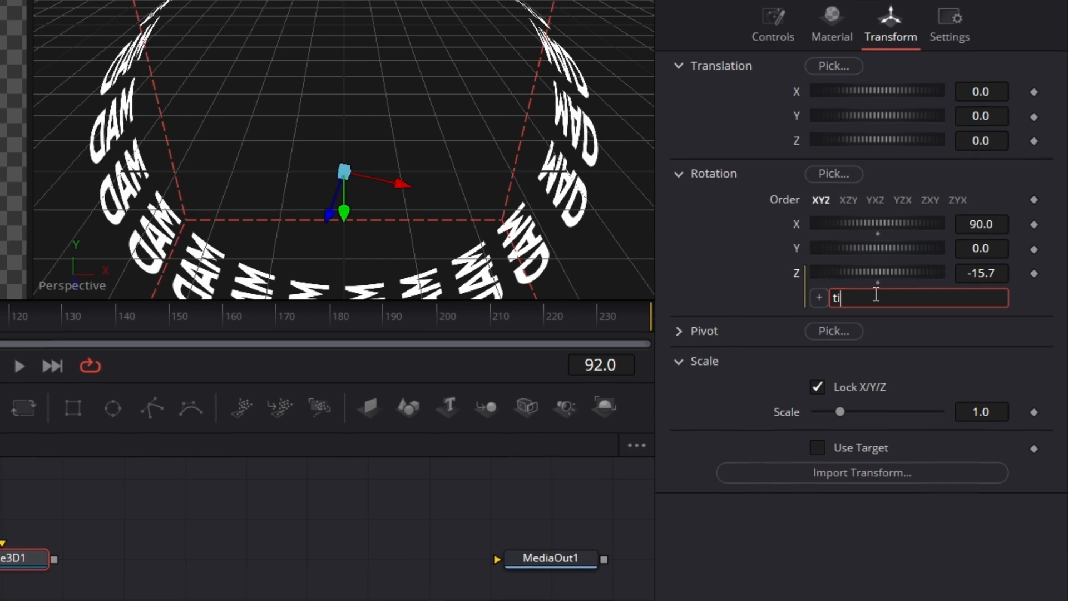
key(Tab)
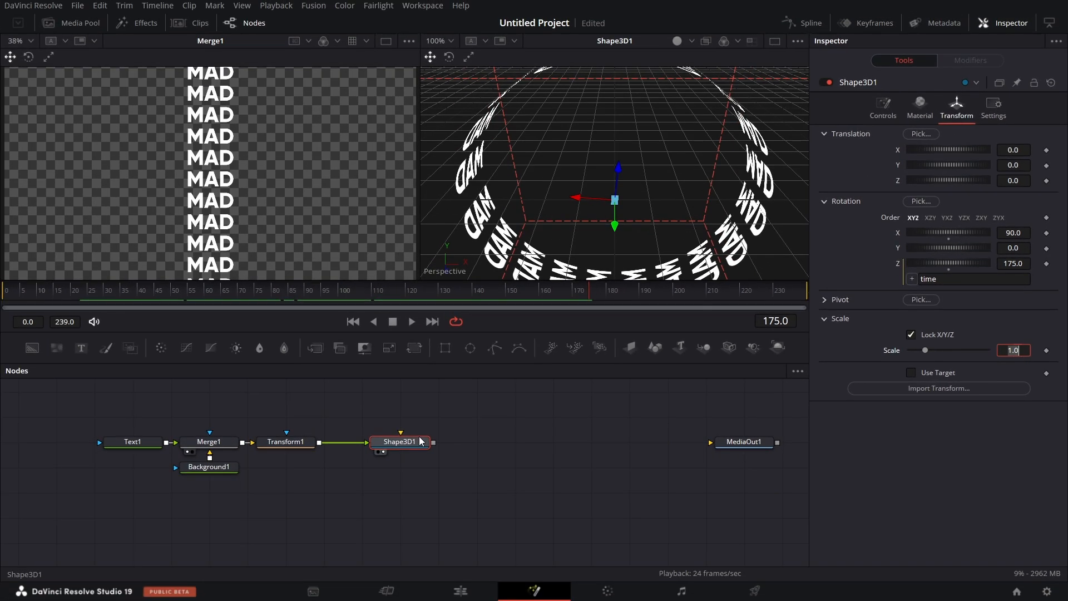
- Move Shape3D1 next to Transform1 and duplicate the whole text-to-cylinder node chain, placing the copy directly above the original row
drag(416, 439, 376, 440)
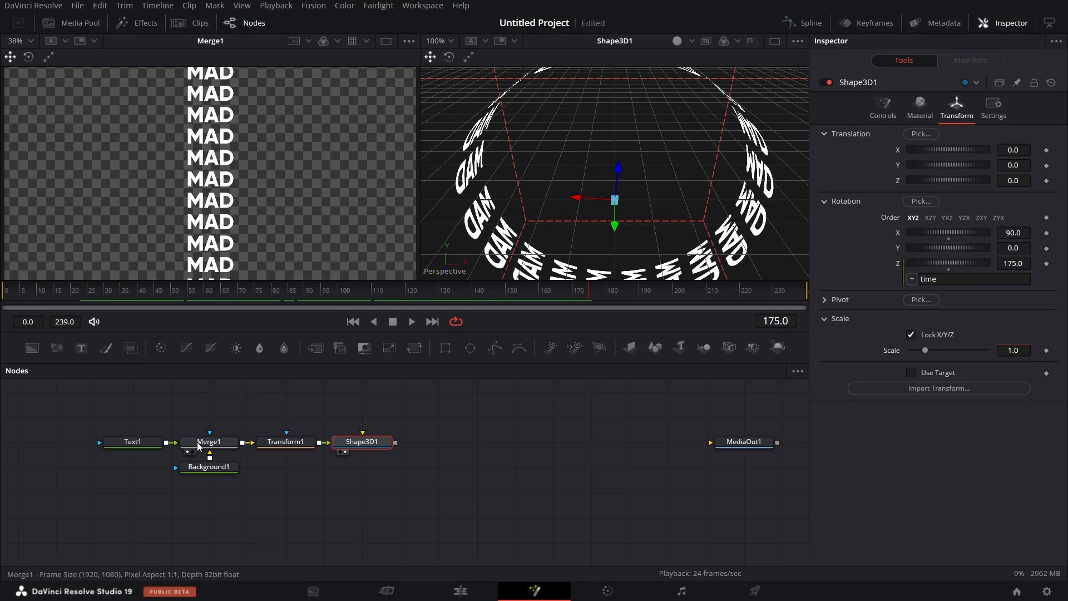
drag(115, 416, 381, 495)
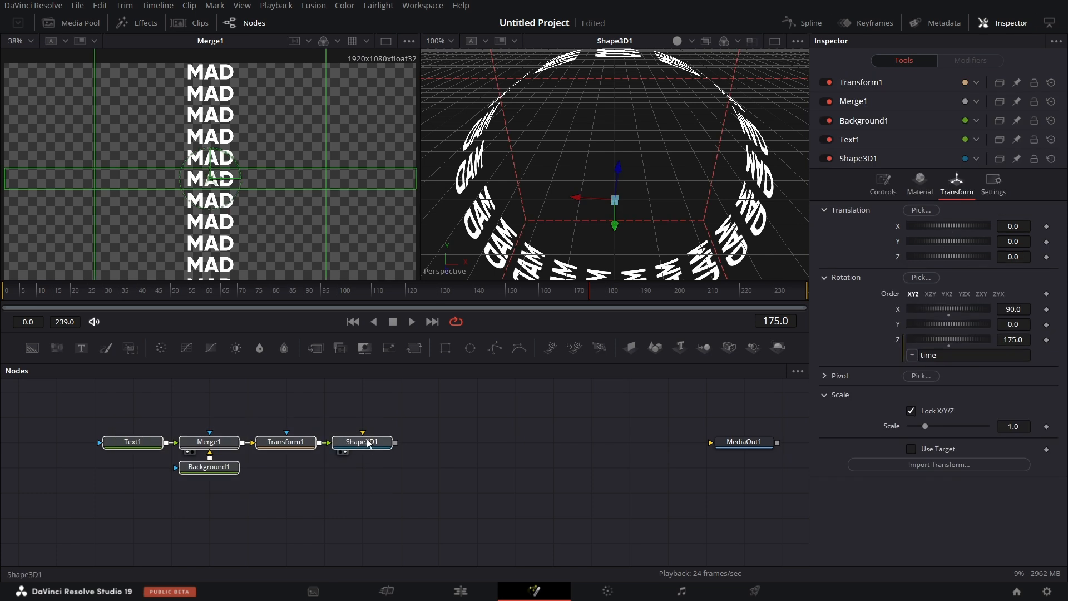
right_click(369, 443)
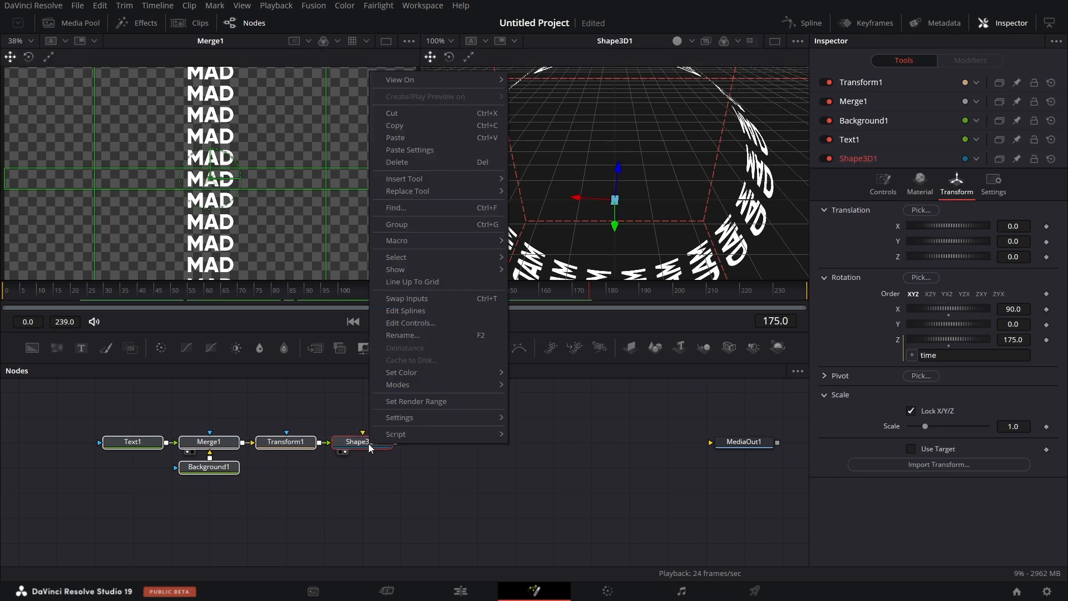
click(418, 126)
click(439, 441)
right_click(143, 429)
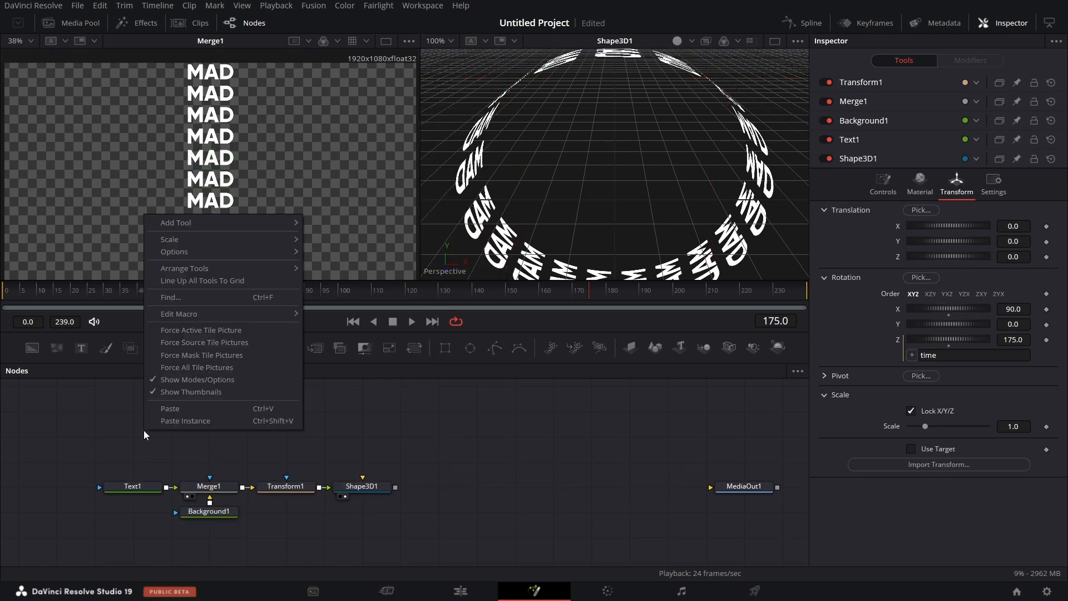
click(194, 409)
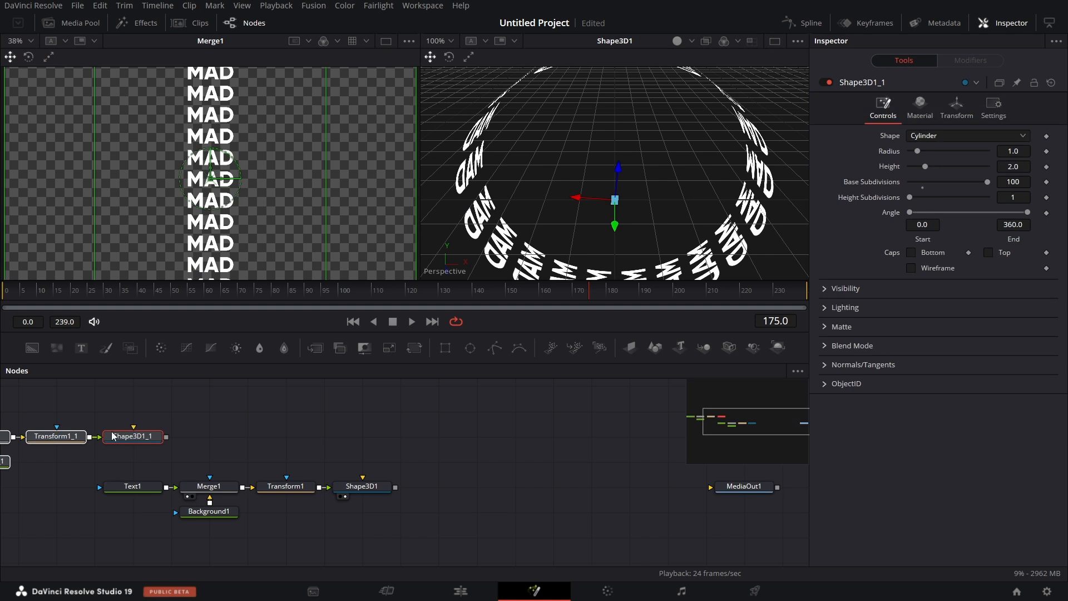
drag(87, 440, 319, 439)
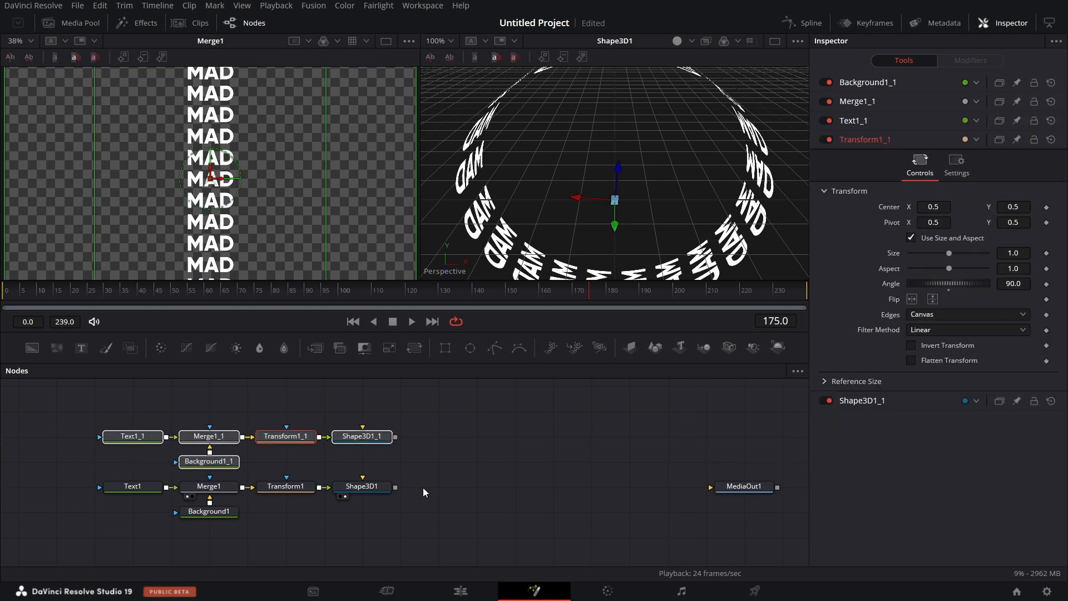
- Replace the duplicated background node with Background1, placed between the two rows and connected to Merge1_1 as well
click(439, 492)
click(229, 461)
key(Delete)
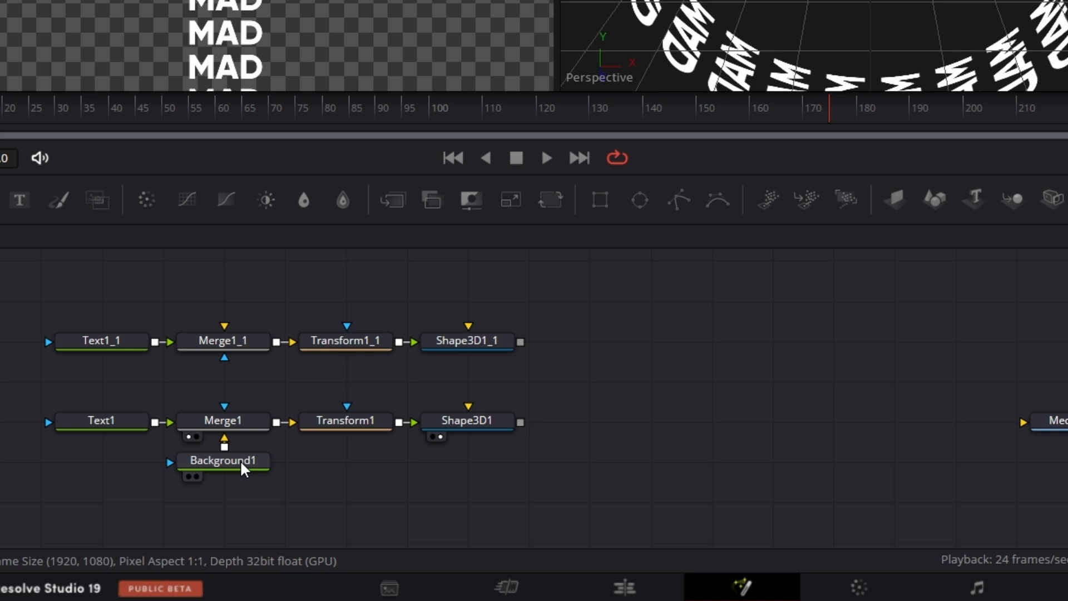
drag(224, 503, 141, 446)
drag(157, 382, 222, 338)
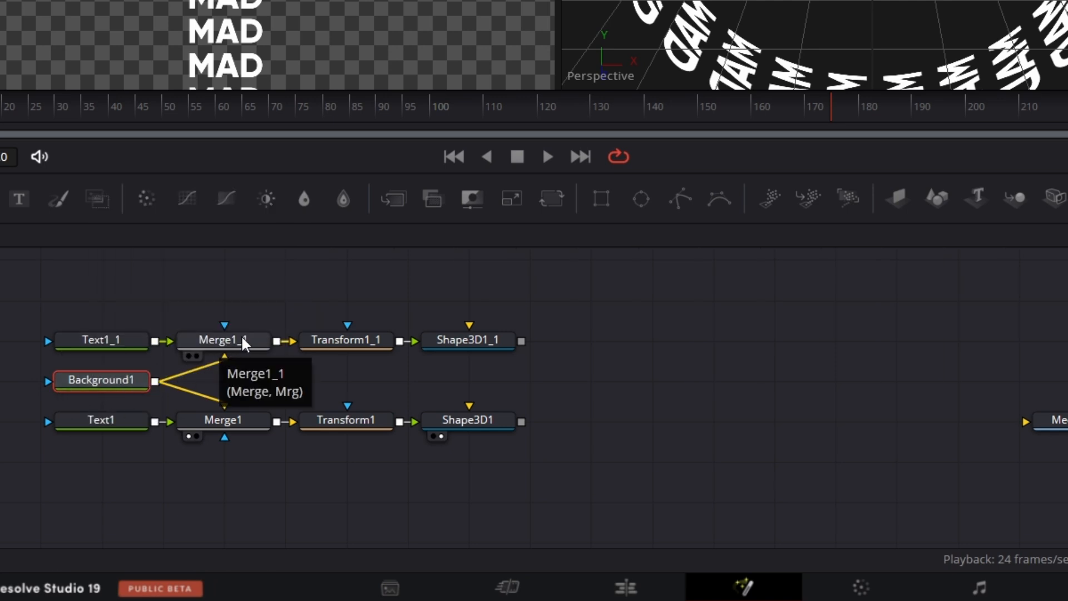
- Change the text of Text1_1 to "RESOLVE" and set its size to 0.15
click(108, 339)
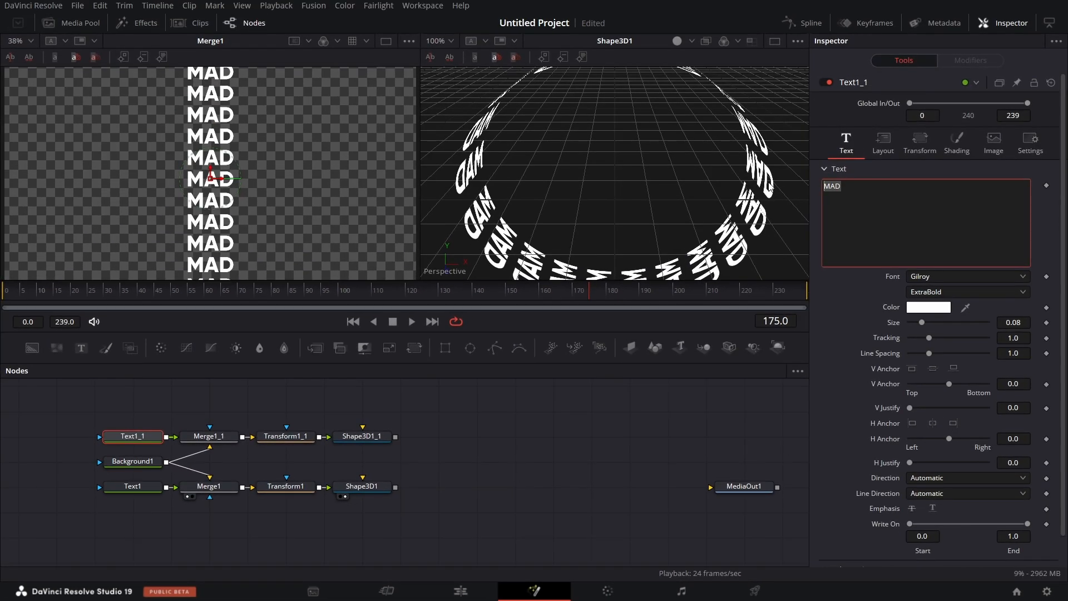
key(BackSpace)
text(RESOLVE)
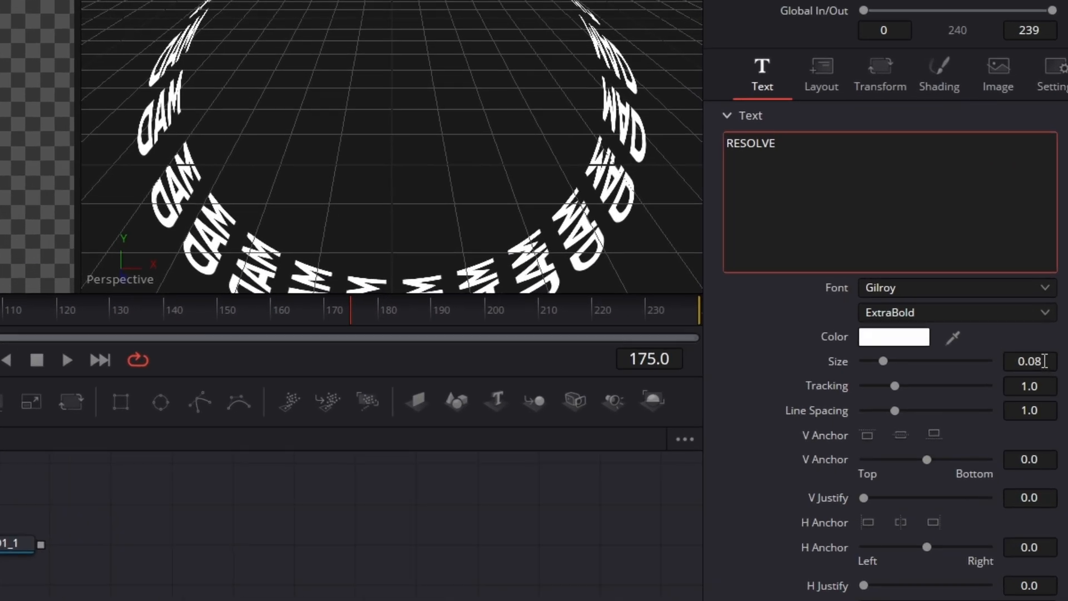
click(1044, 360)
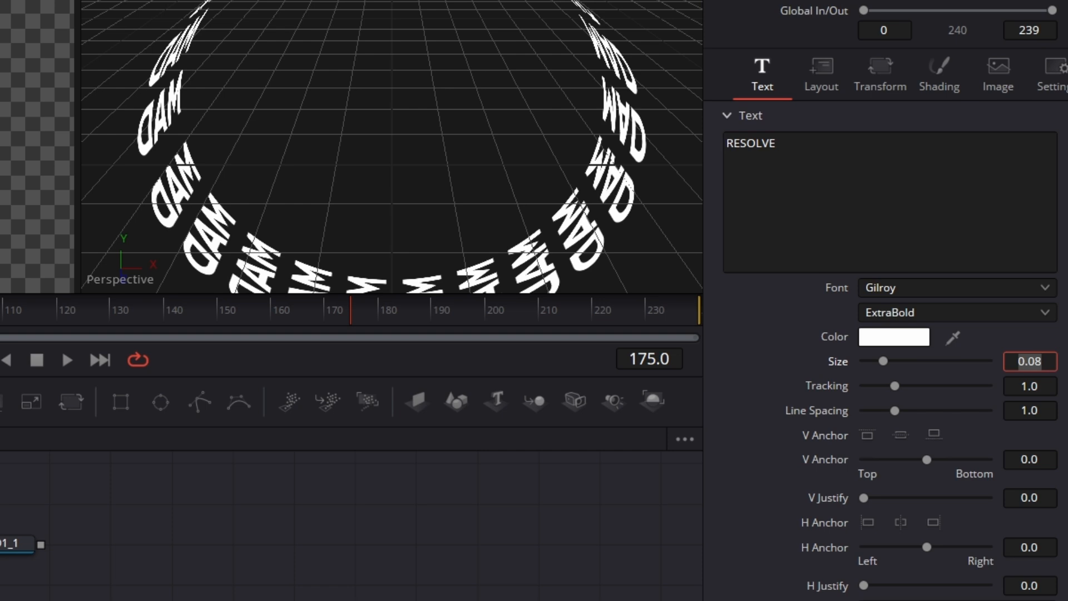
text(0.15)
key(Tab)
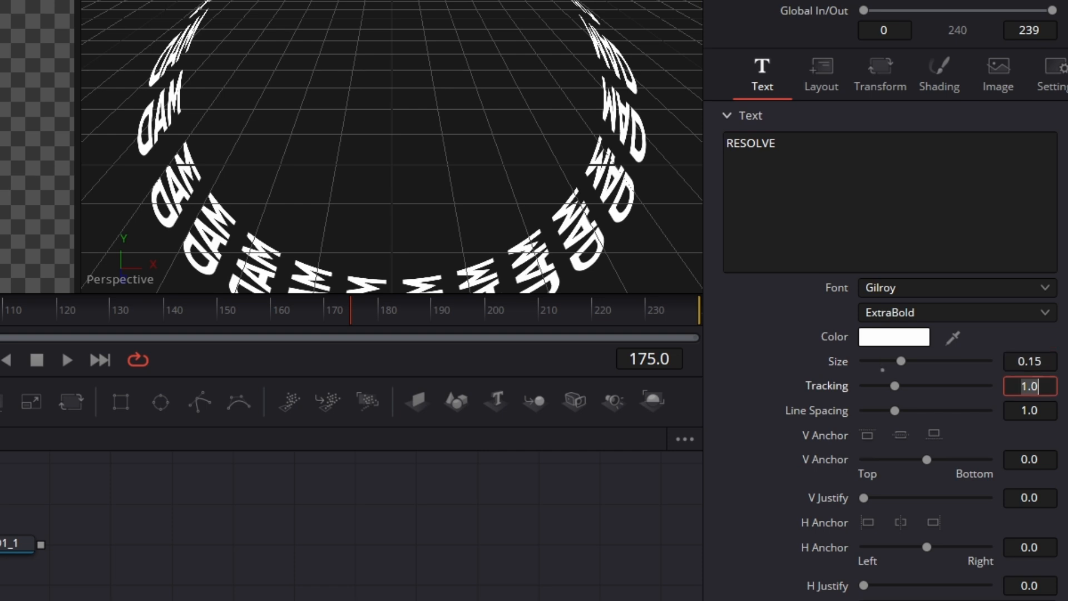
- Set the text color of Text1_1 to the dark red basic color
click(901, 339)
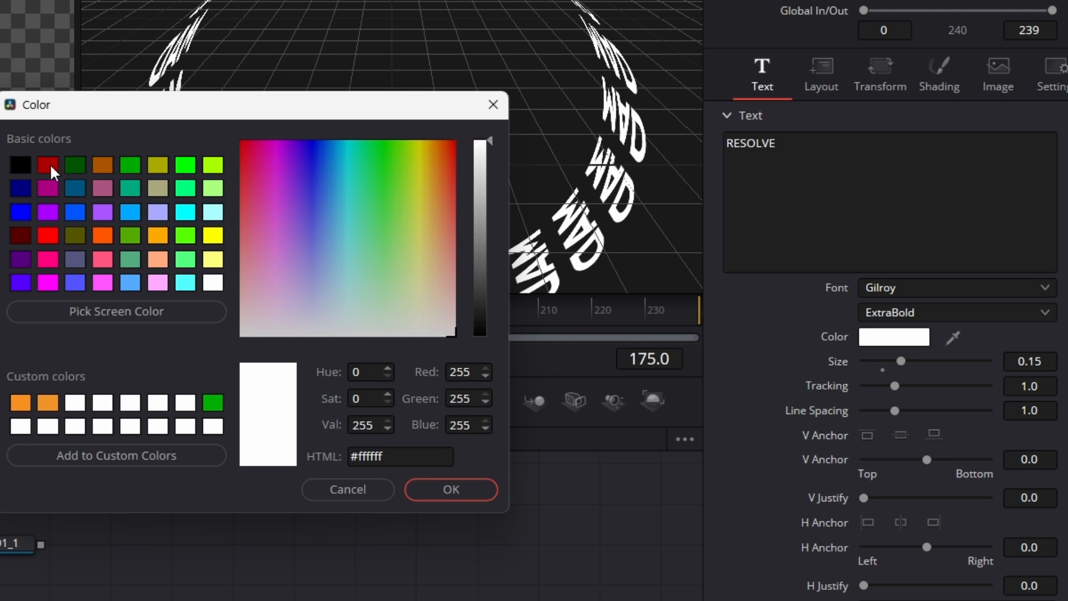
click(51, 167)
key(Return)
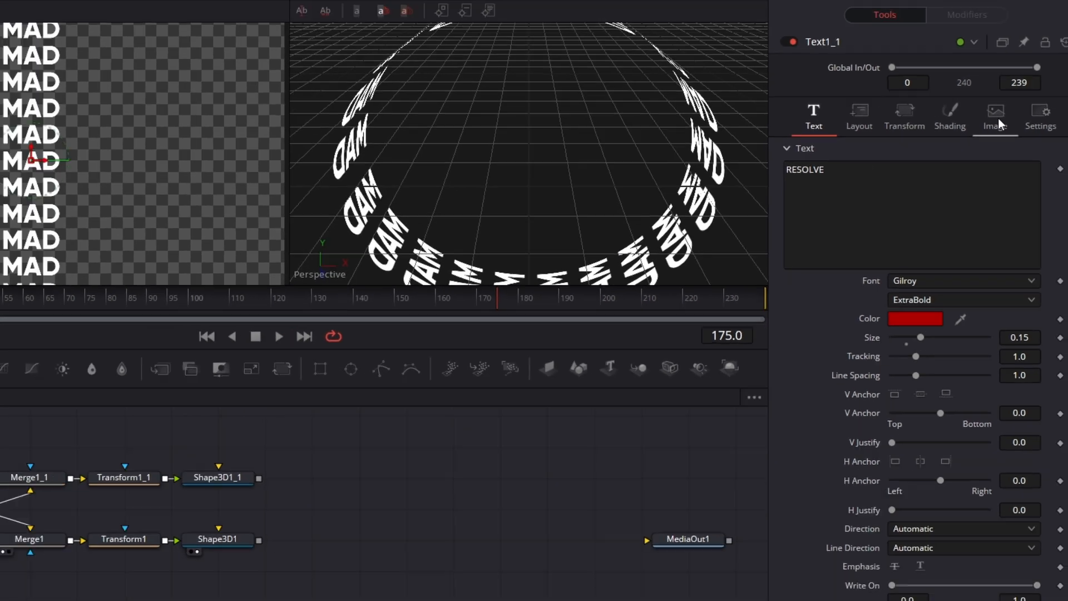
- Show Text1_1 in the first viewer and set its image height to 150
click(998, 118)
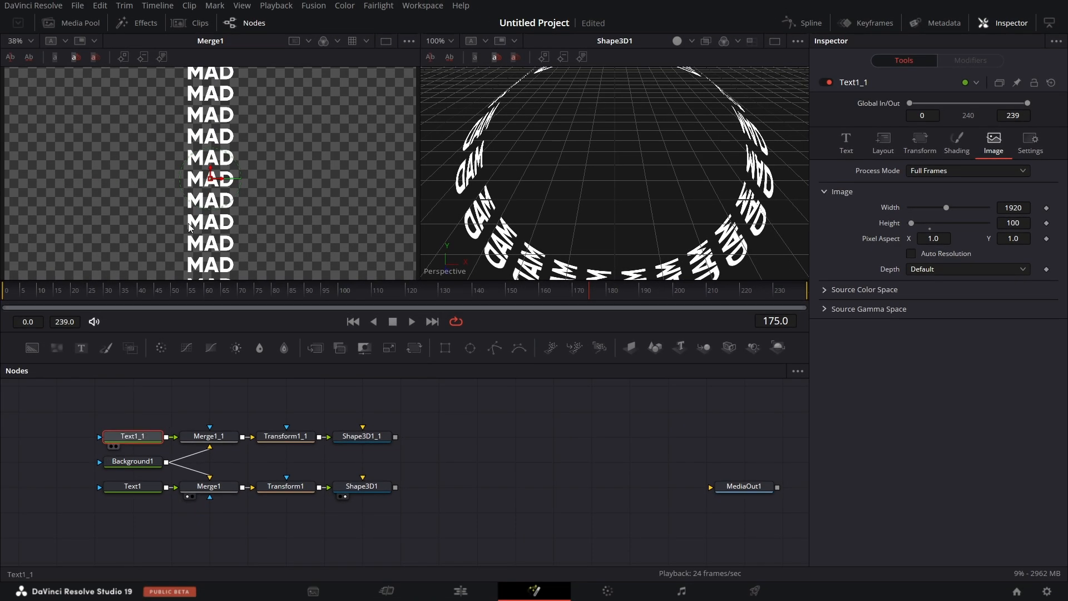
key(1)
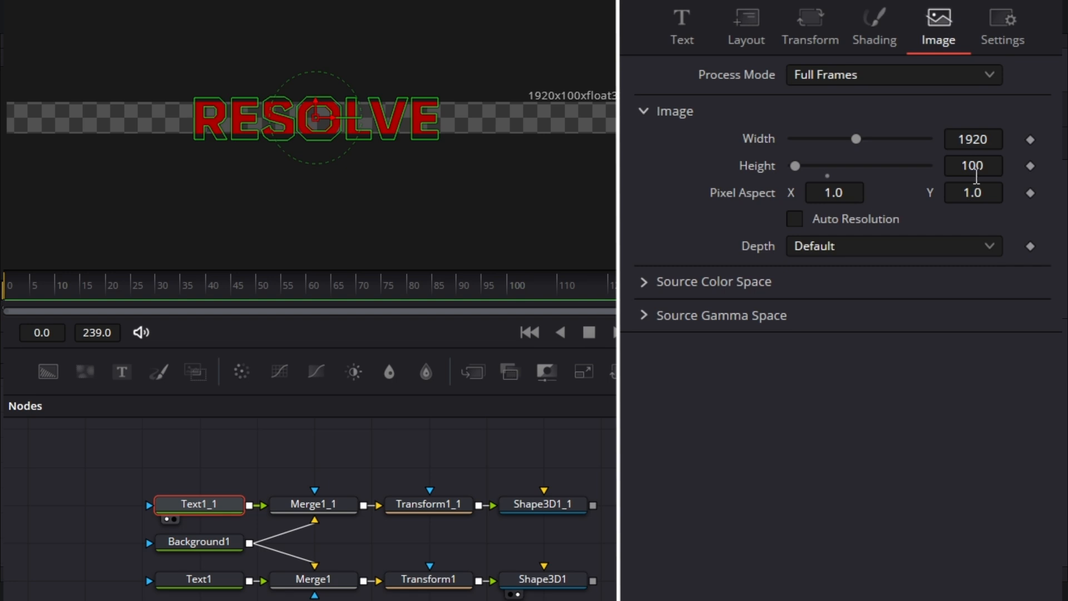
drag(974, 167, 1002, 167)
key(BackSpace)
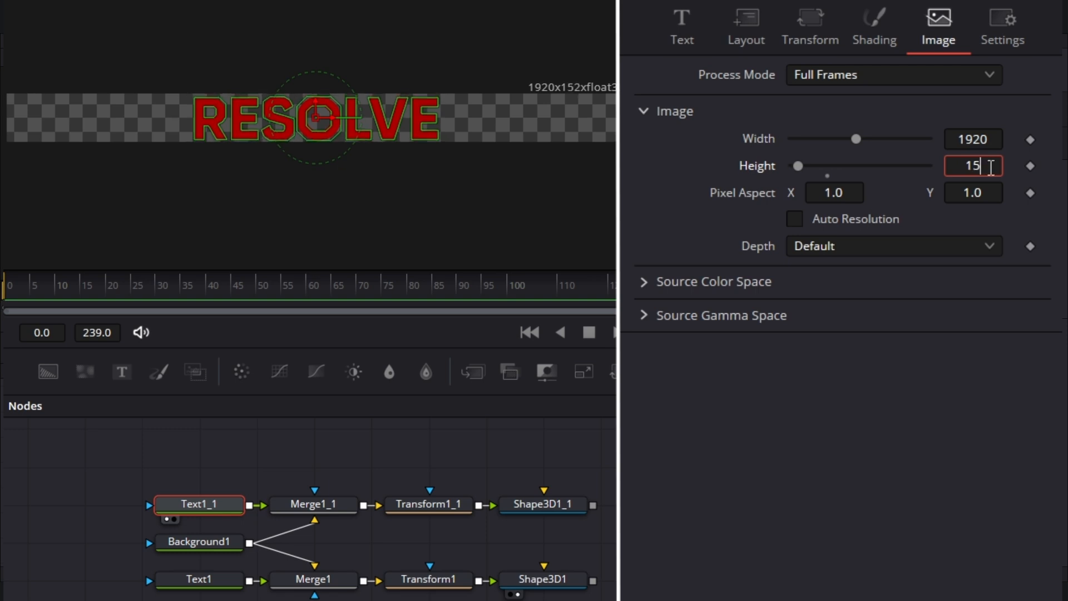
text(0)
key(Tab)
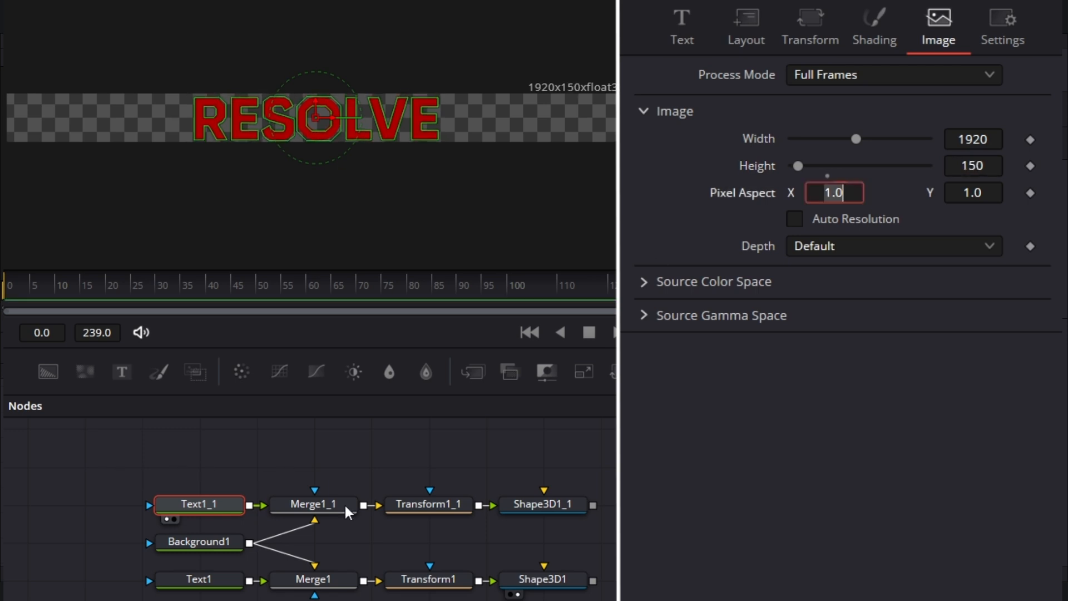
- Show Merge1_1 in the first viewer to check the repeated text down to the frame's lower edge
click(310, 507)
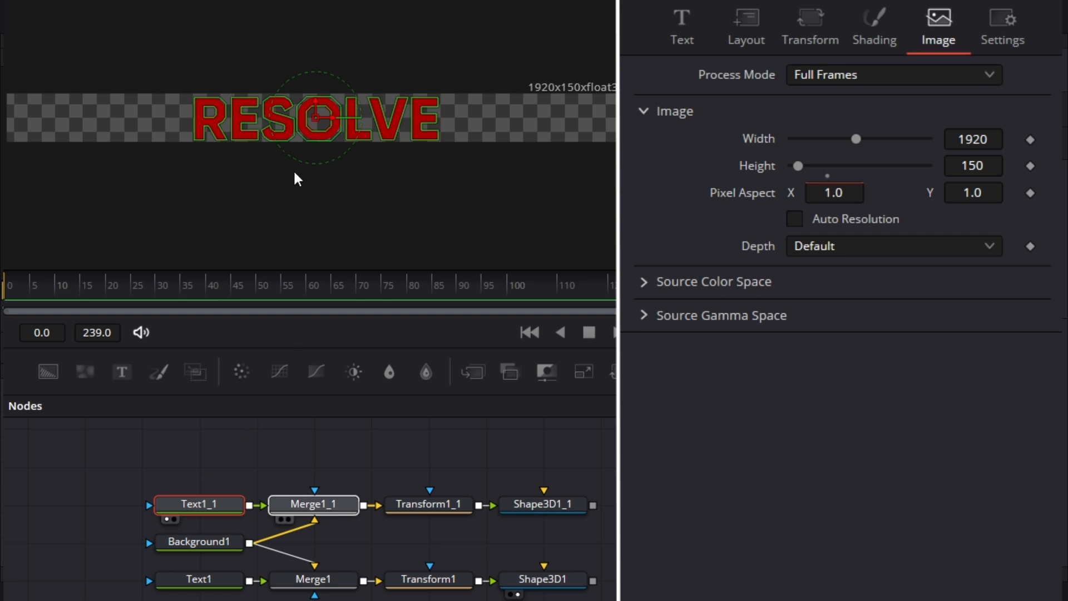
drag(310, 508, 295, 173)
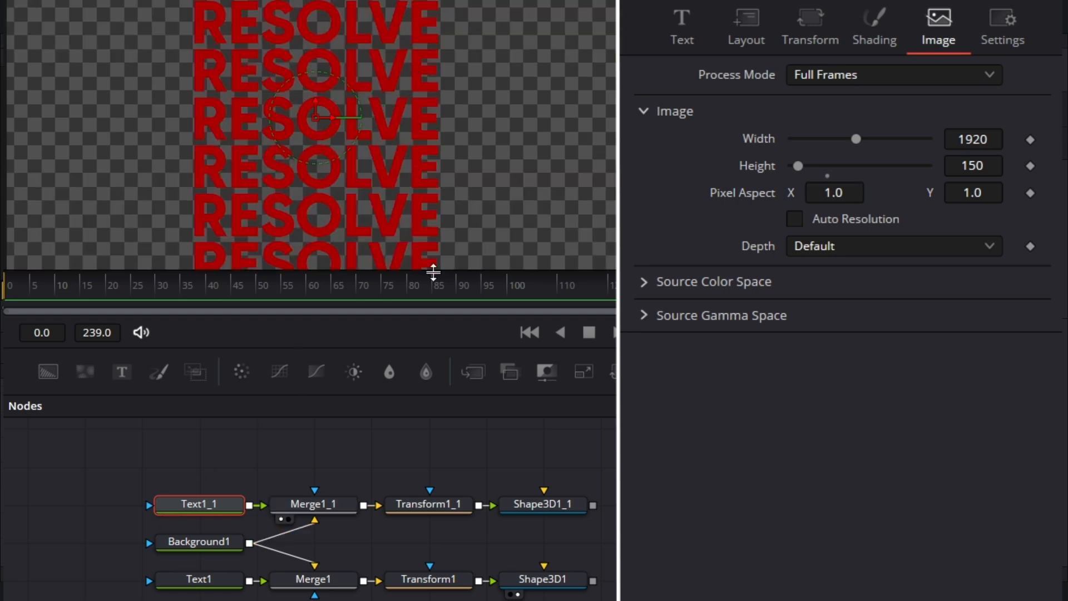
scroll(452, 160, down, 3)
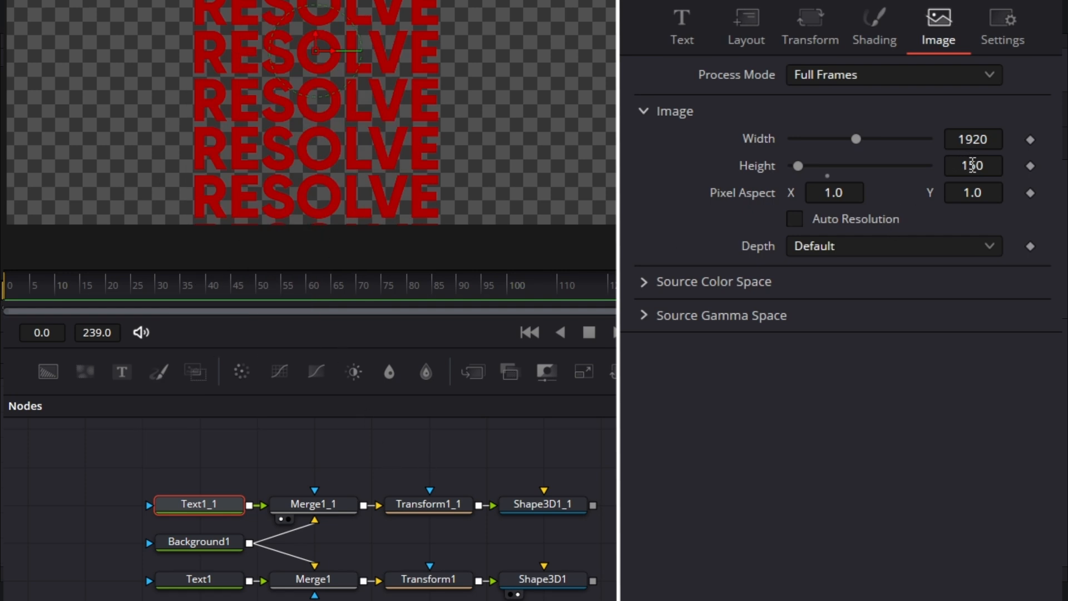
- Try image heights of 151, 152 and 153 for Text1_1 to fit the repeated rows to the frame
drag(973, 165, 972, 165)
scroll(517, 195, up, 5)
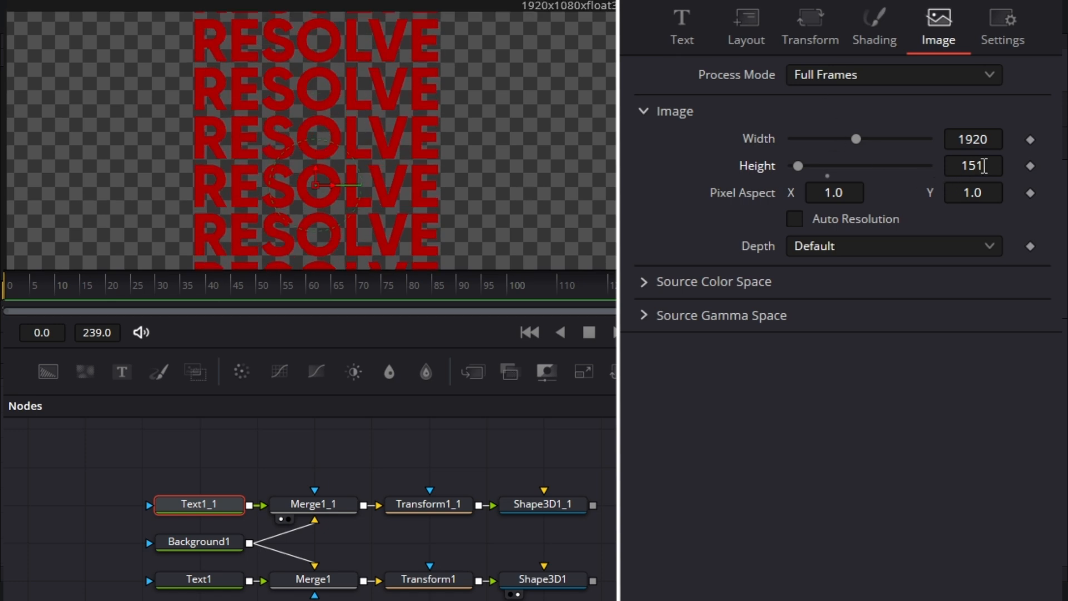
click(986, 165)
key(BackSpace)
text(2)
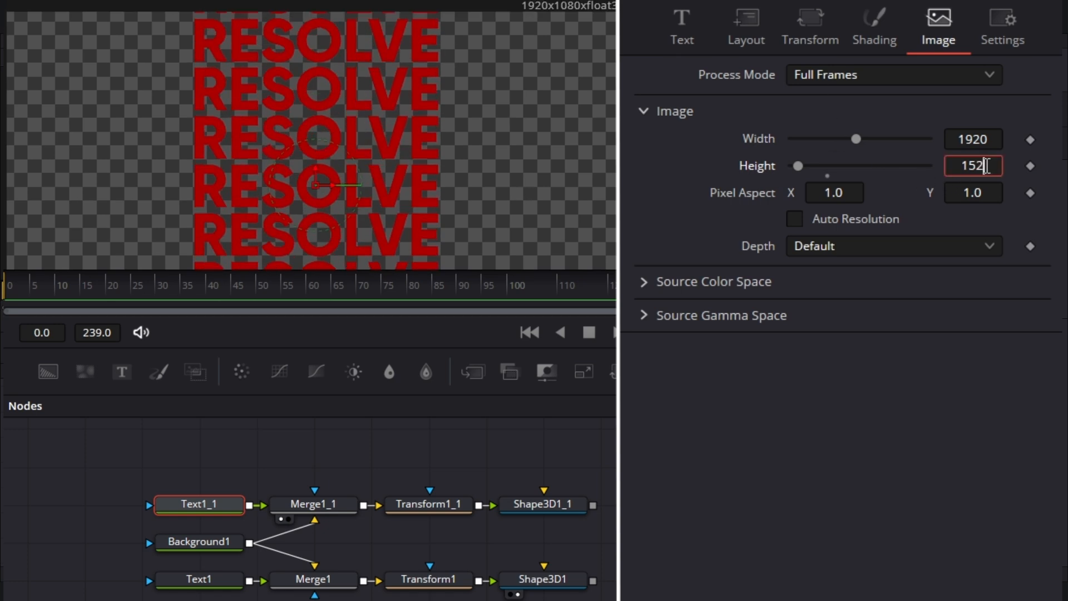
key(Tab)
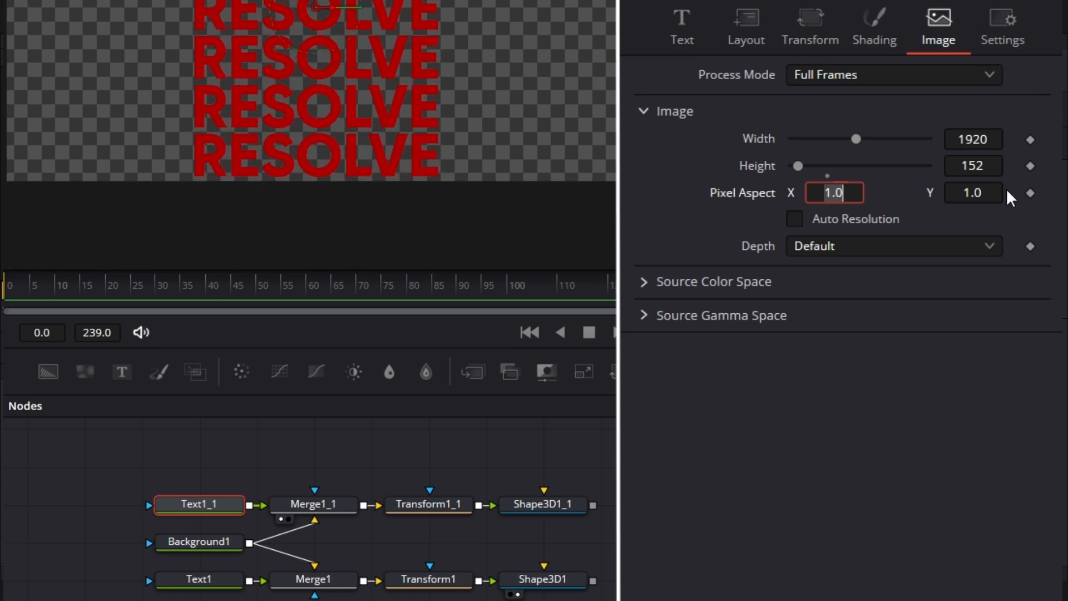
click(983, 165)
key(BackSpace)
text(3)
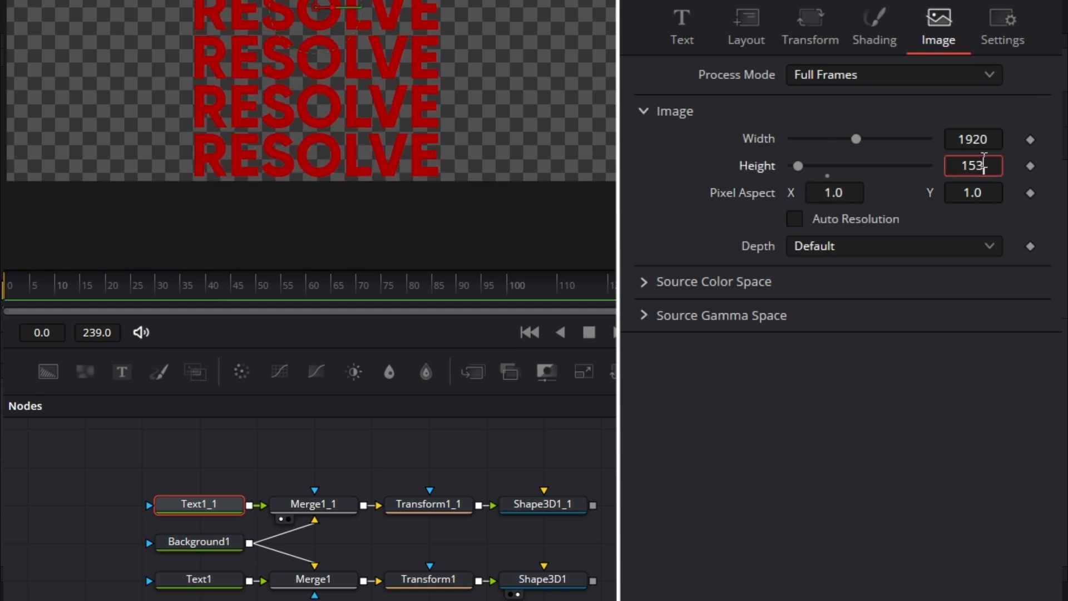
key(Tab)
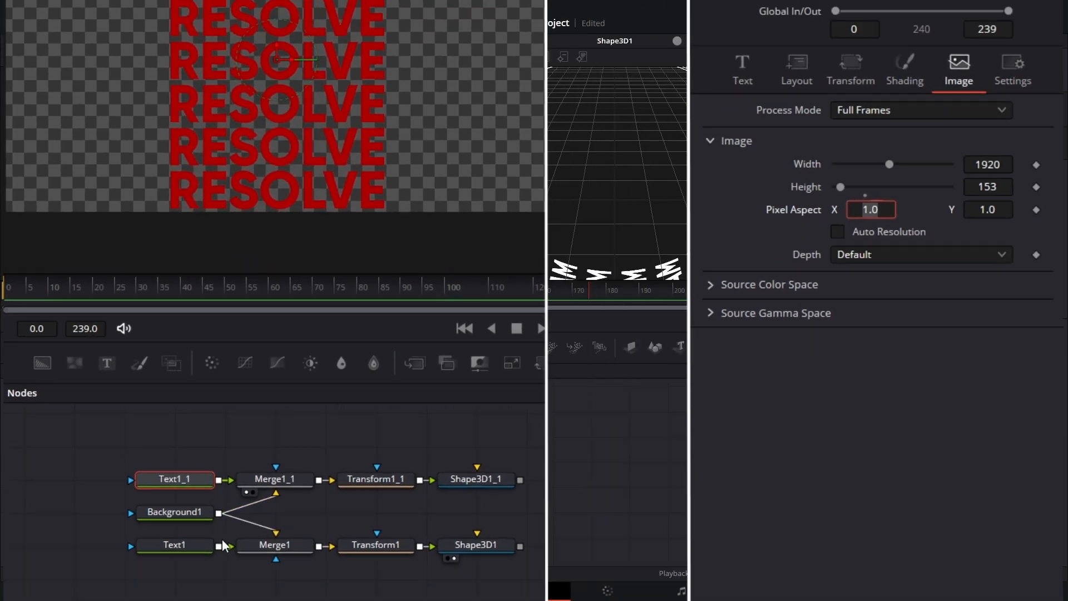
- Show Shape3D1_1 in the second viewer and lower the image height of Text1_1 to about 148
drag(361, 436, 545, 183)
scroll(614, 216, up, 2)
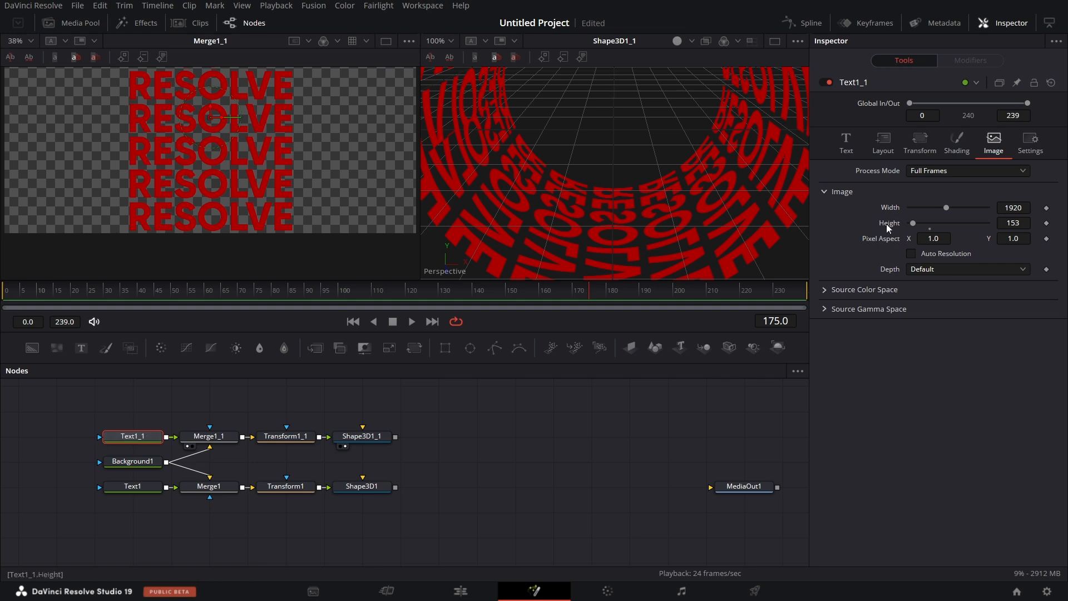
drag(1017, 223, 1028, 202)
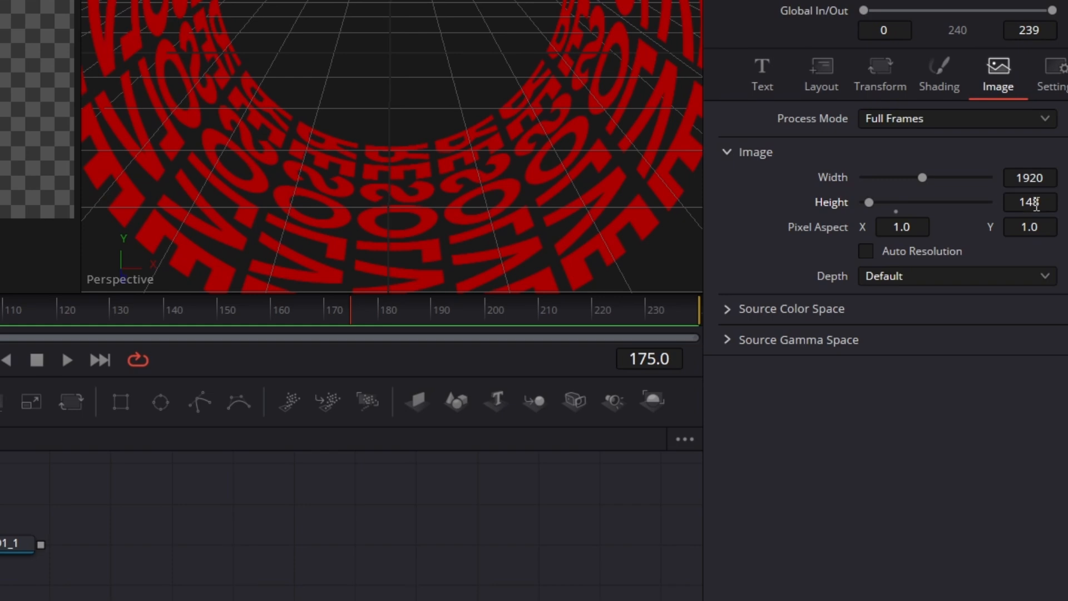
scroll(168, 52, down, 5)
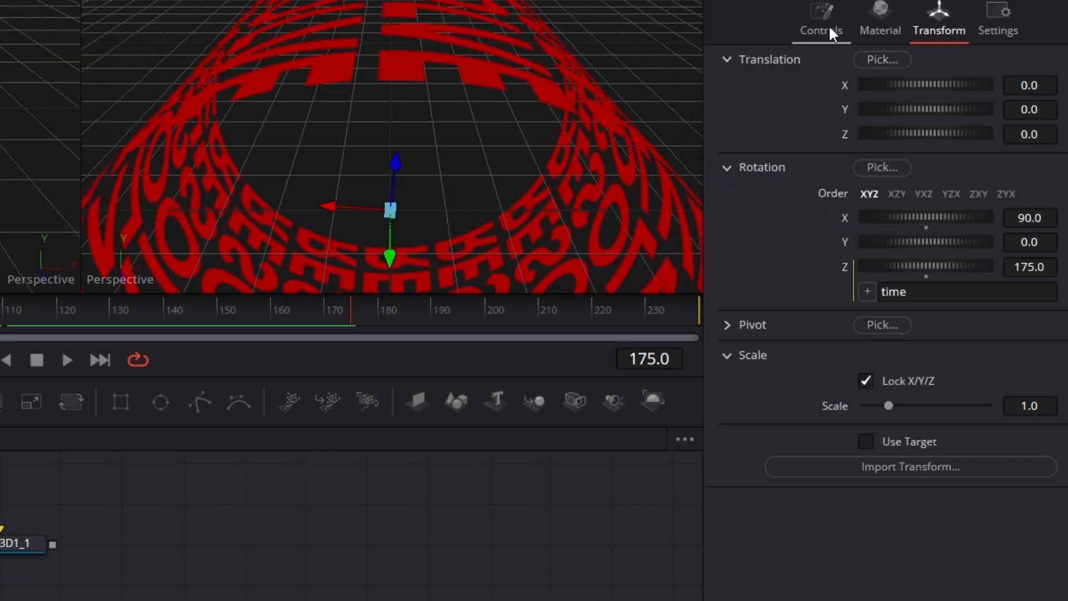
- Set the radius of the Shape3D1 cylinder to 0.65
click(828, 31)
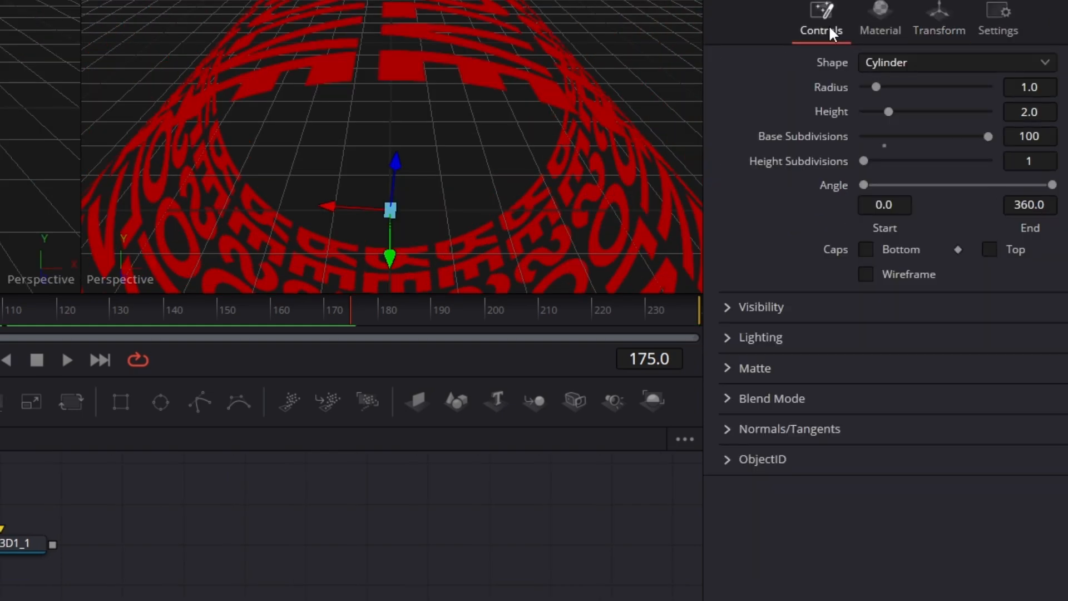
click(1048, 84)
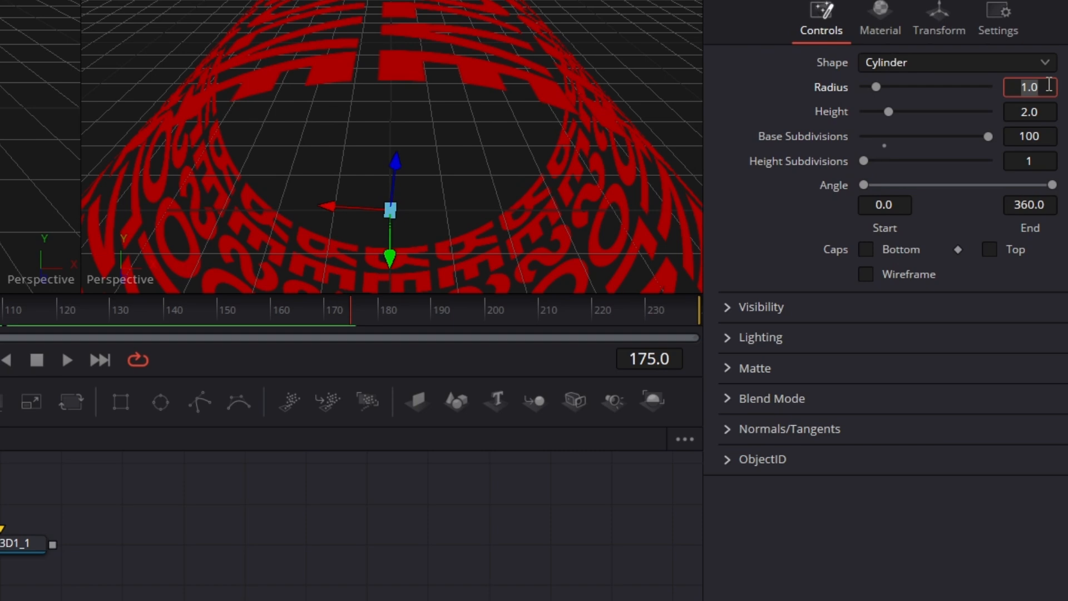
text(0.65)
key(Tab)
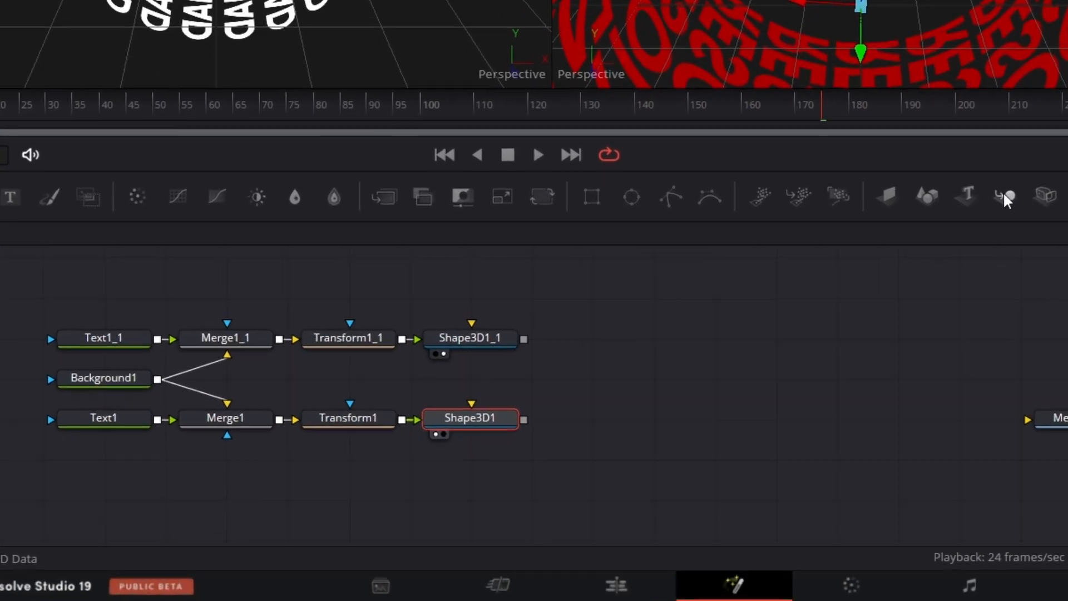
- Add a Merge 3D node, connect Shape3D1_1 and Shape3D1 to it, and show it in the second viewer
drag(1004, 196, 527, 385)
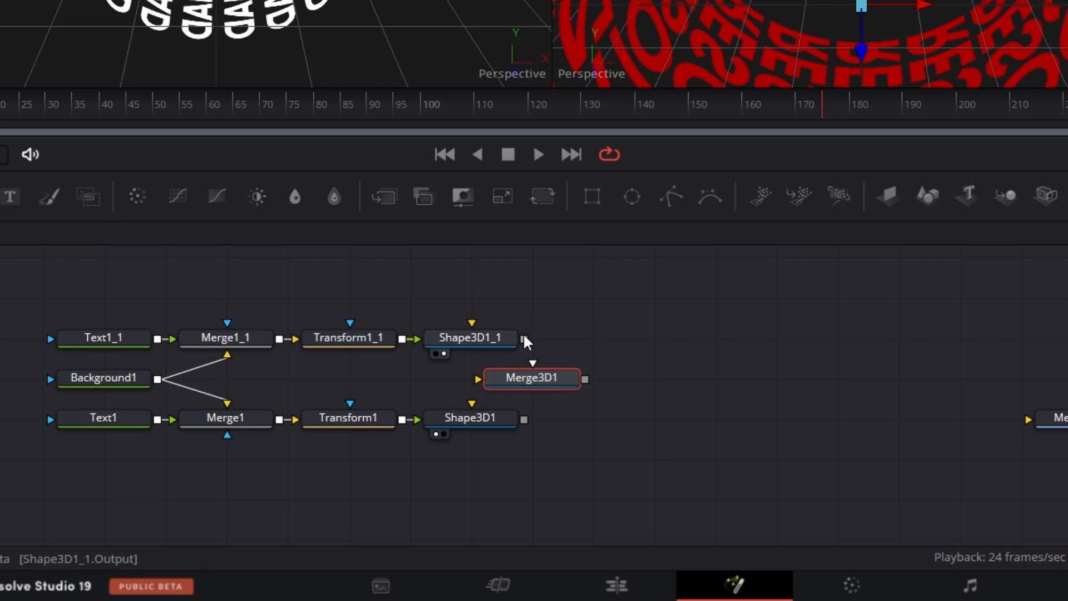
drag(524, 338, 537, 373)
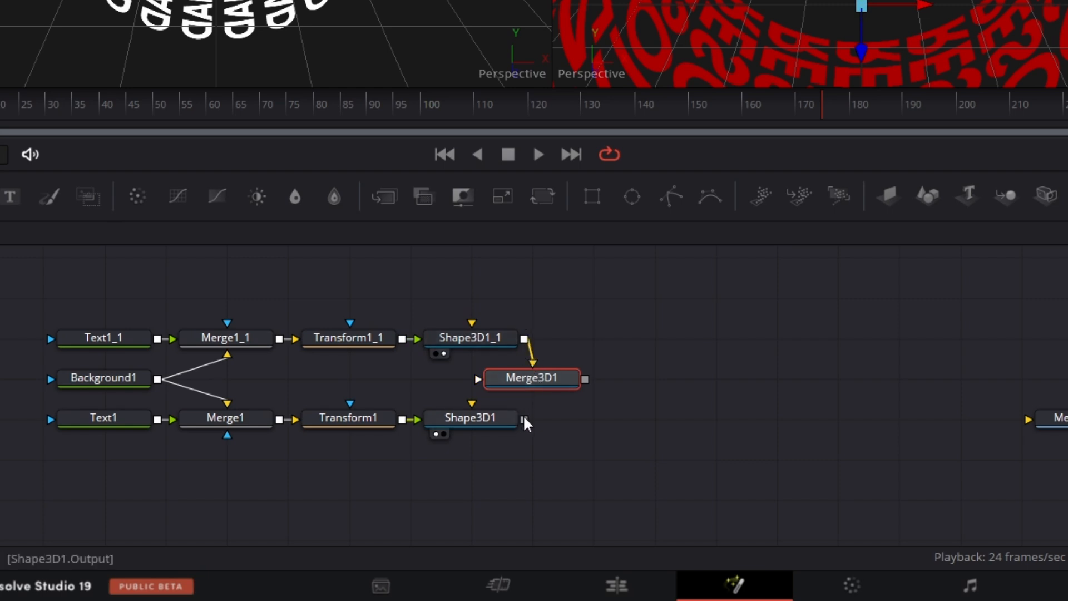
drag(524, 418, 551, 381)
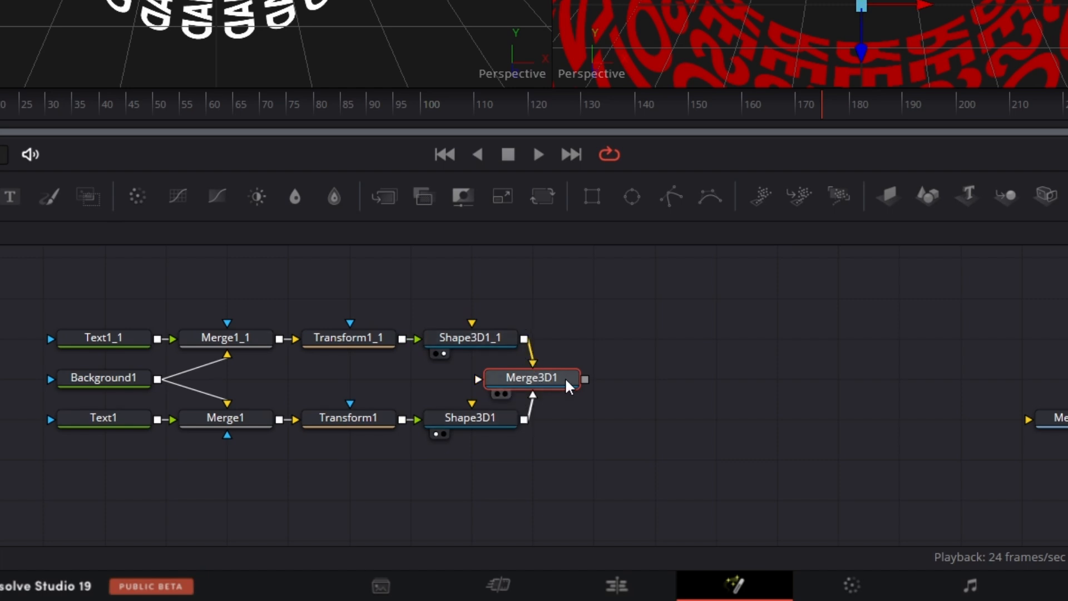
click(505, 393)
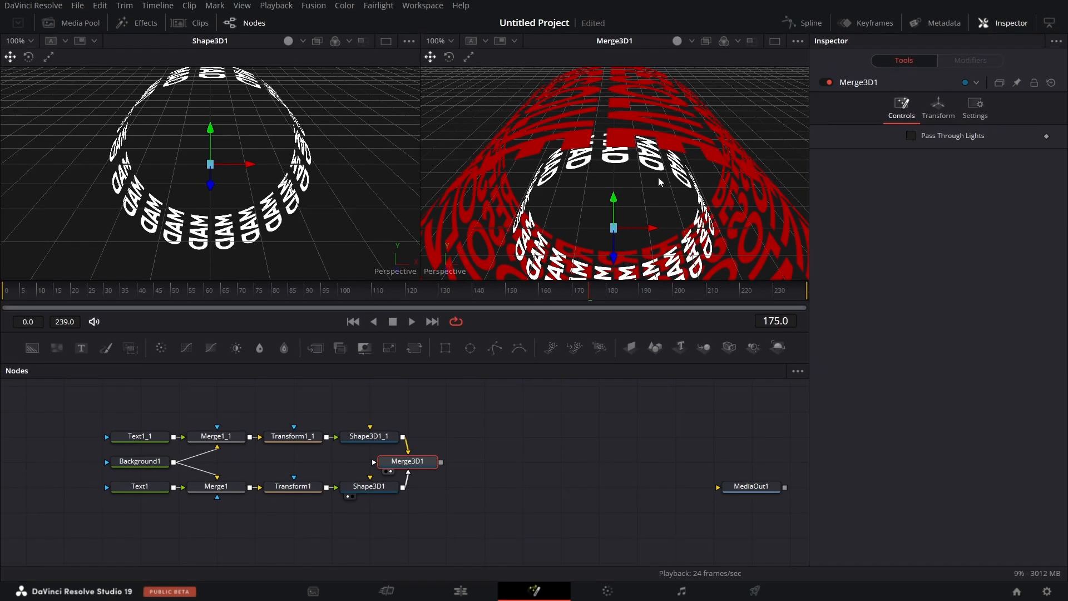
drag(658, 178, 660, 186)
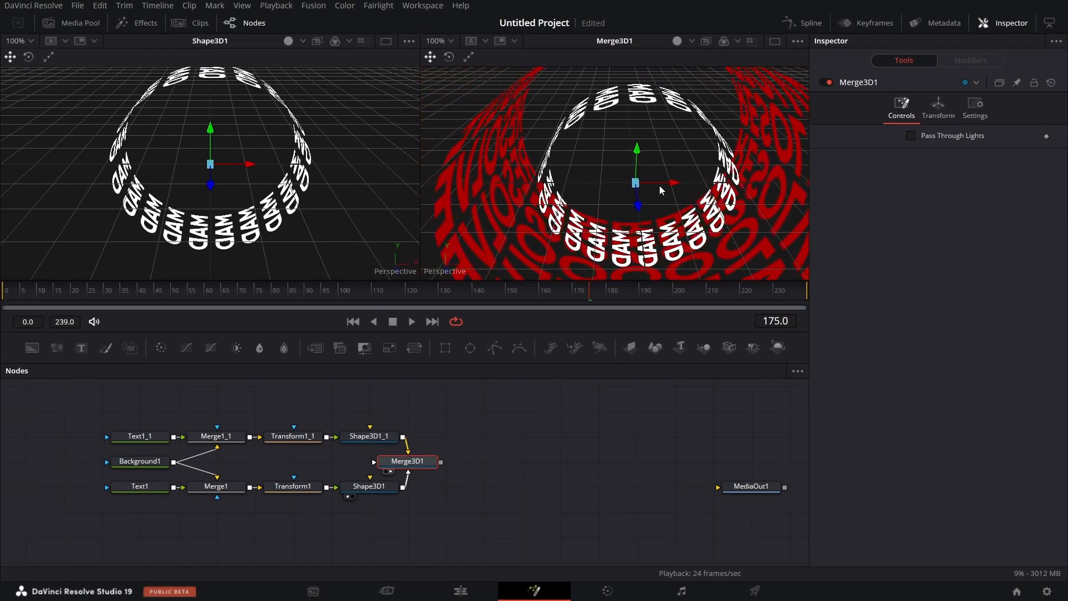
- Set the radius of Shape3D1_1 to 0.65 and reset the radius of Shape3D1 to 1.0
click(385, 439)
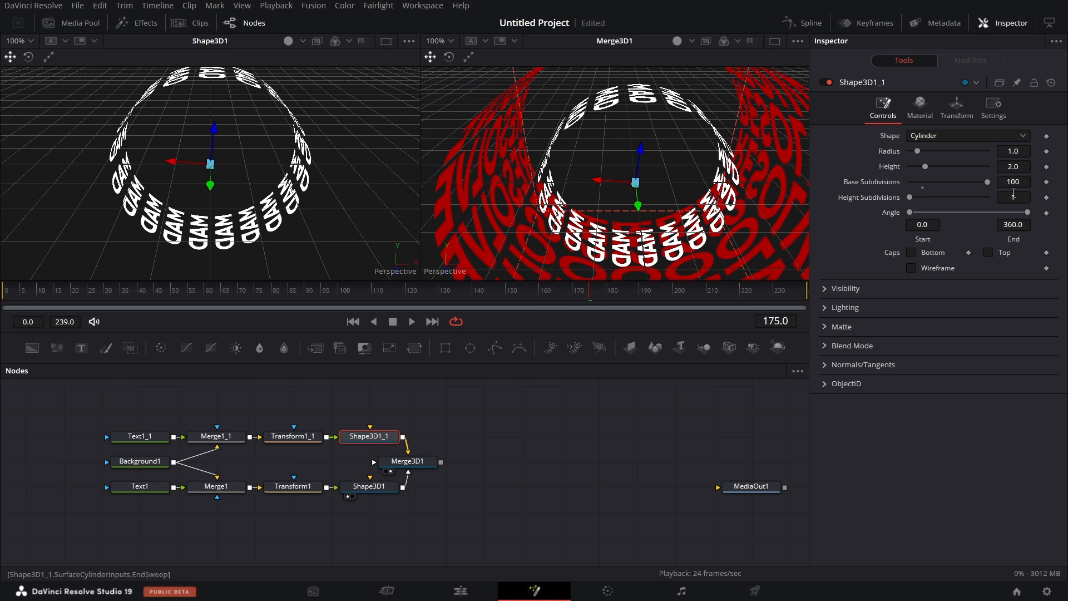
click(1023, 151)
text(0.65)
key(Tab)
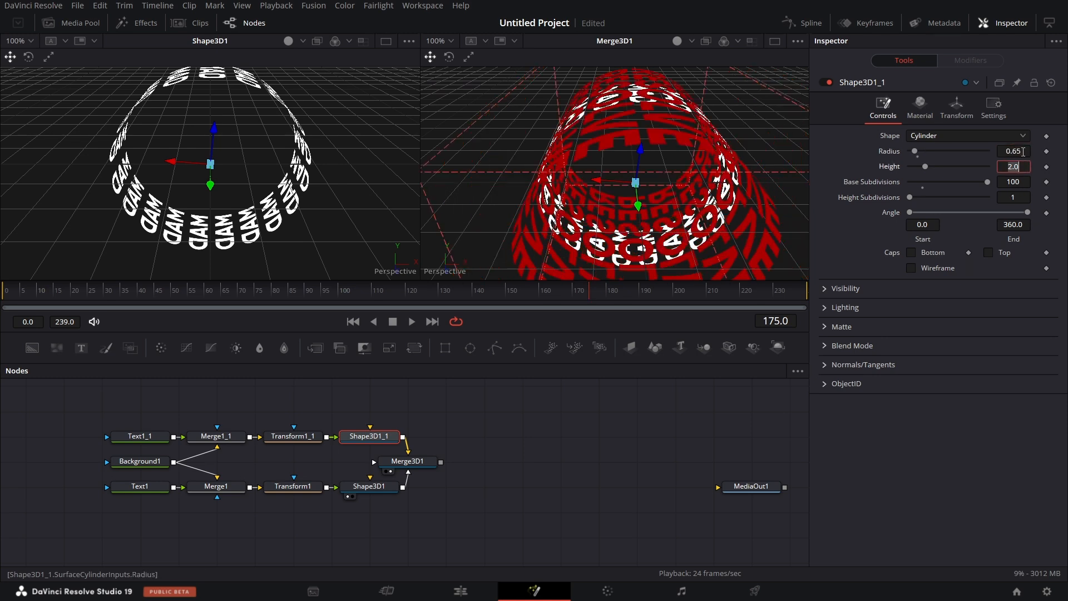
click(376, 490)
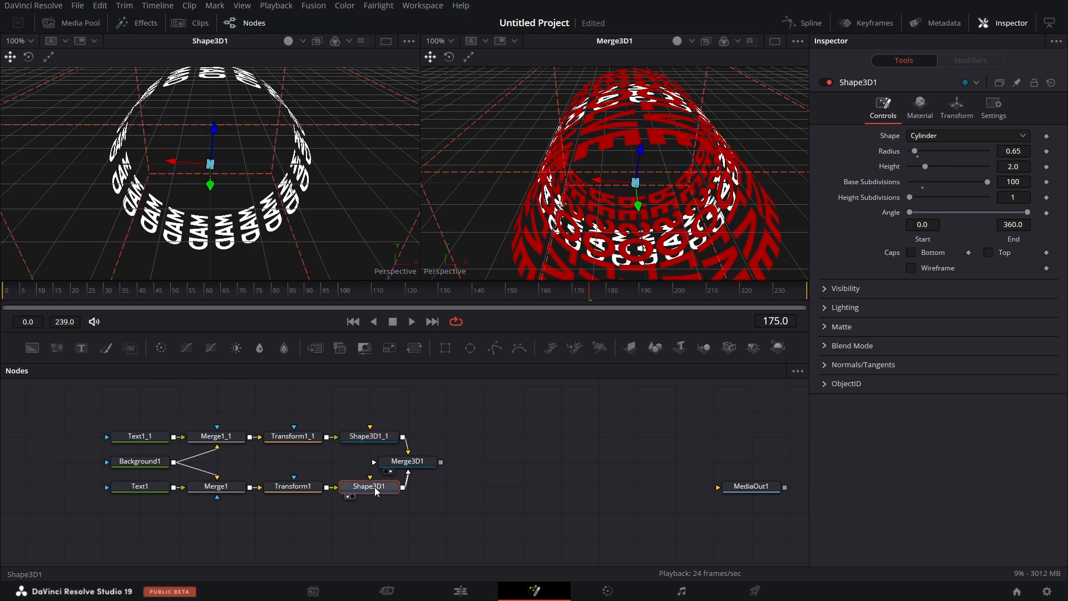
double_click(890, 150)
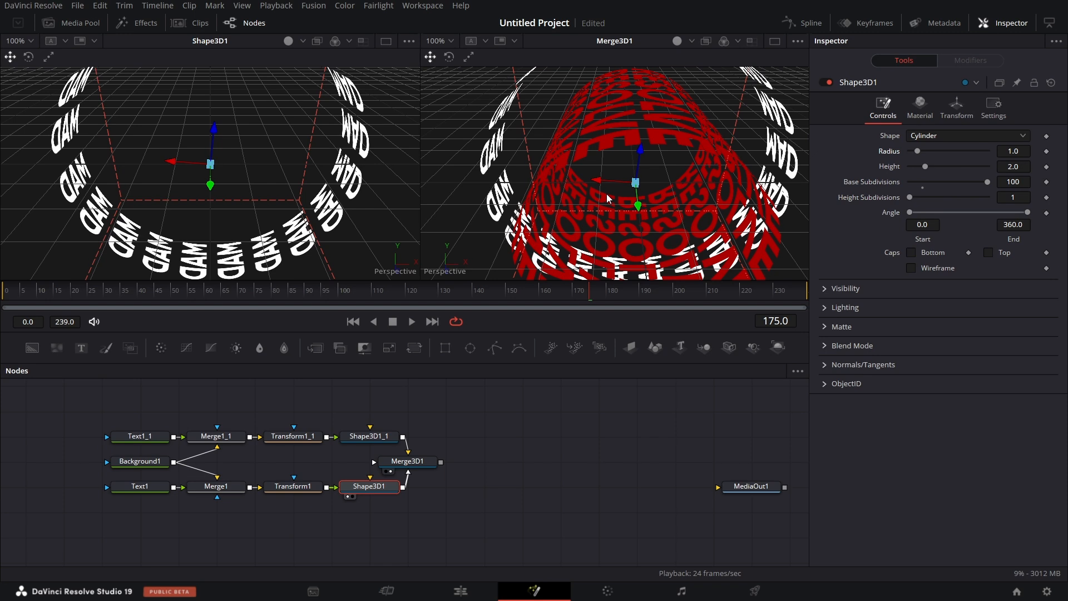
scroll(606, 198, up, 10)
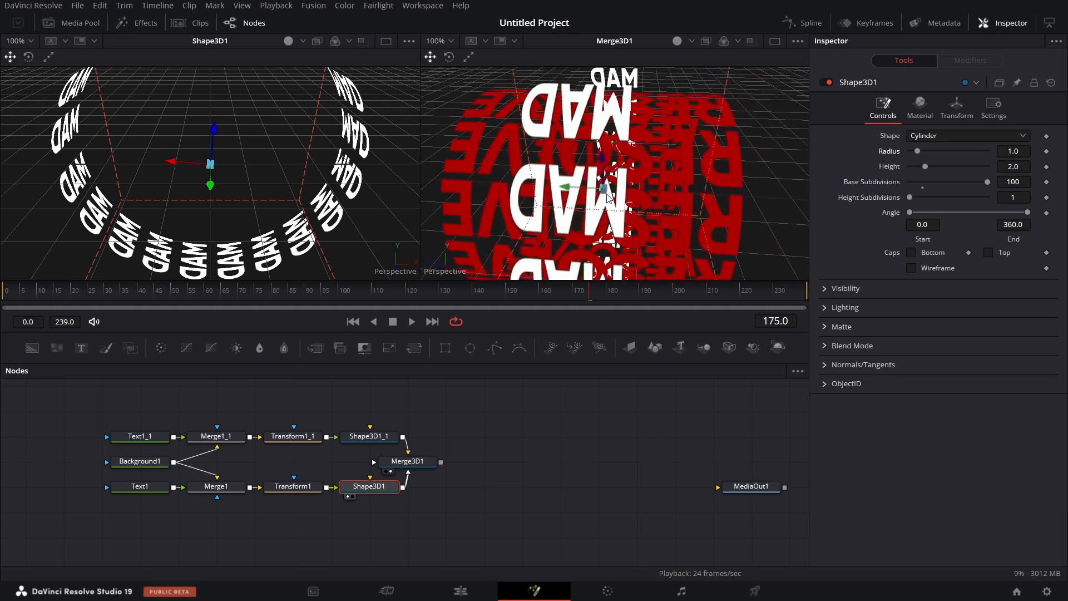
scroll(607, 198, down, 10)
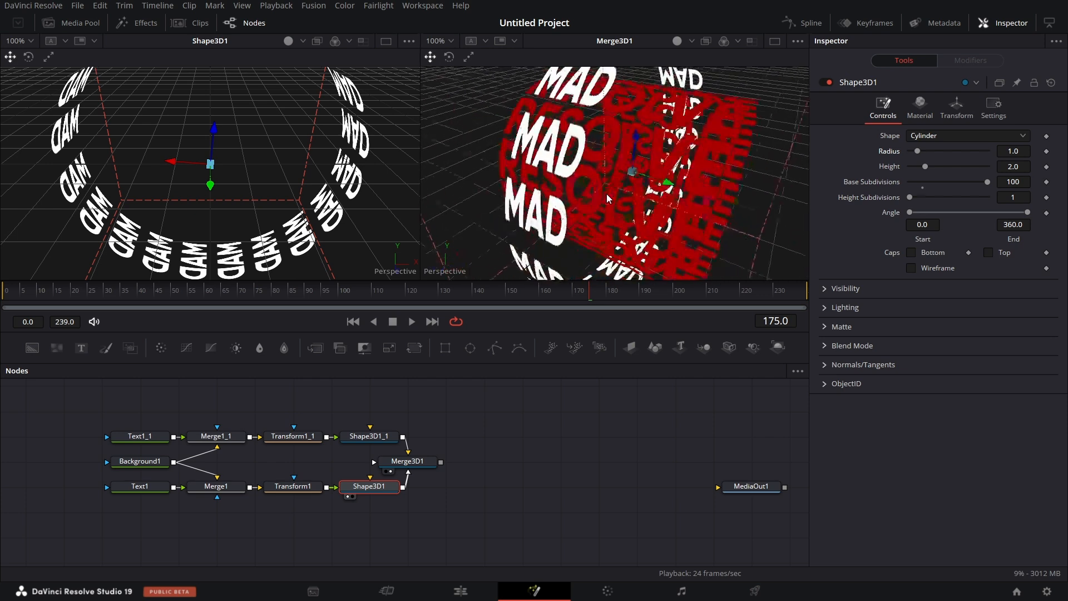
scroll(607, 198, up, 5)
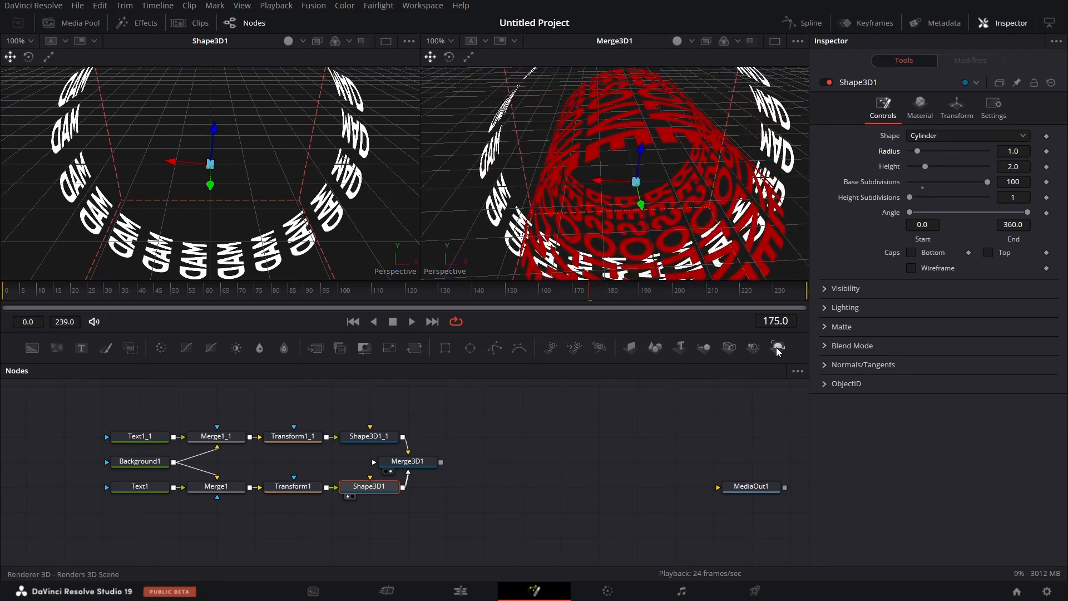
- Add a Renderer 3D node, feed it from Merge3D1, and show it in the second viewer
drag(774, 356, 602, 460)
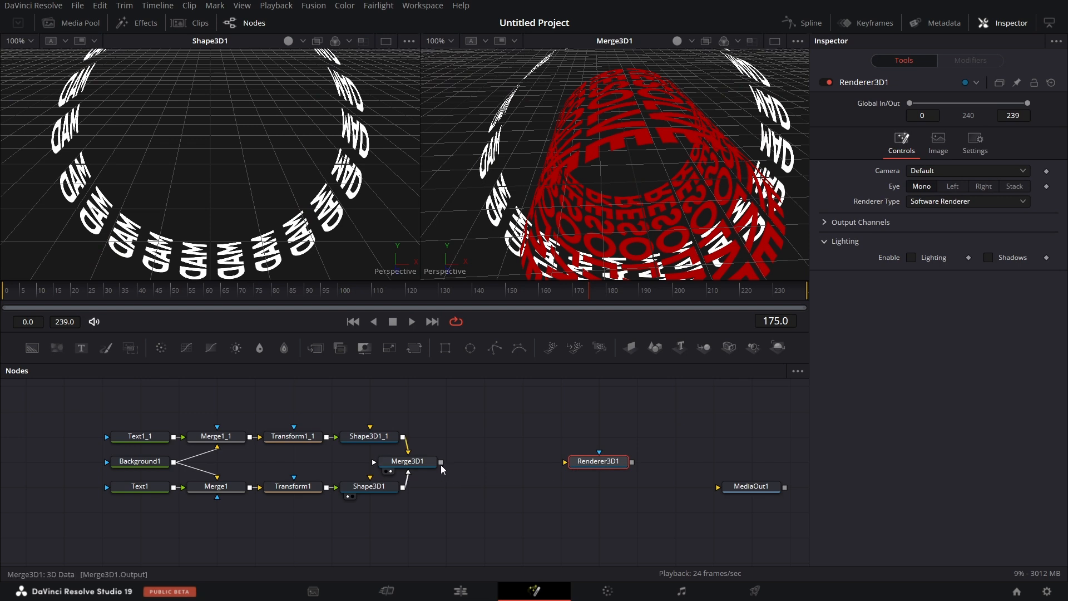
drag(440, 462, 579, 463)
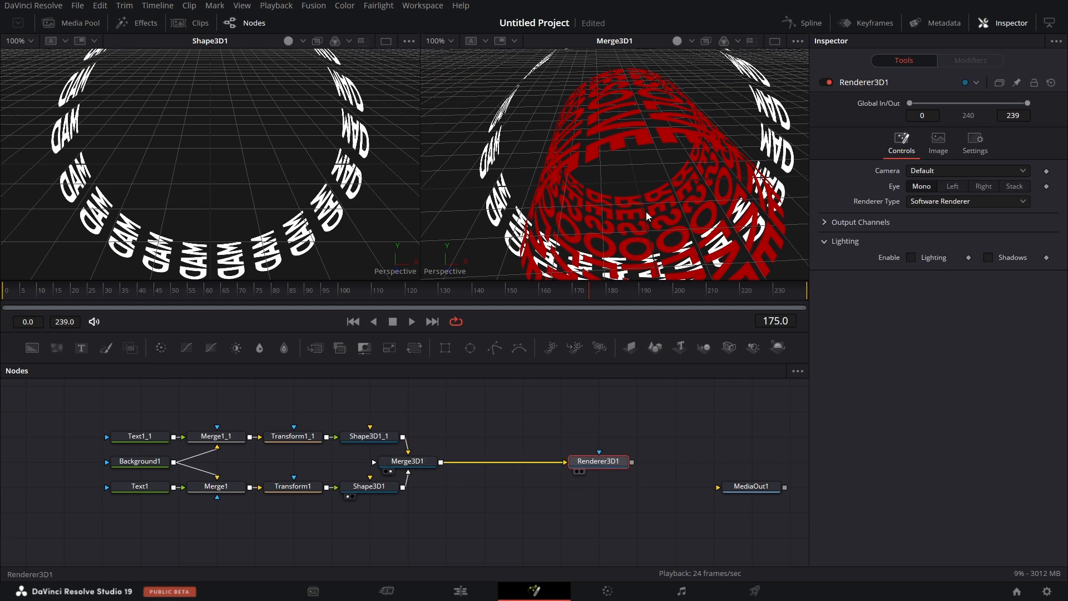
key(2)
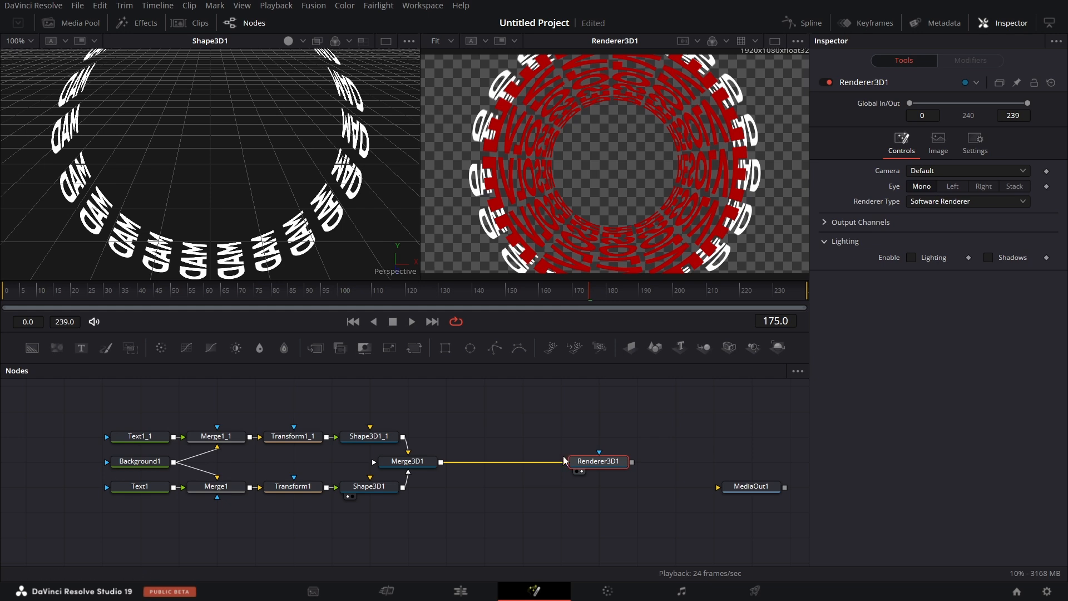
- Insert a Transform 3D node after Merge3D1 and set its Y rotation to 90
click(423, 468)
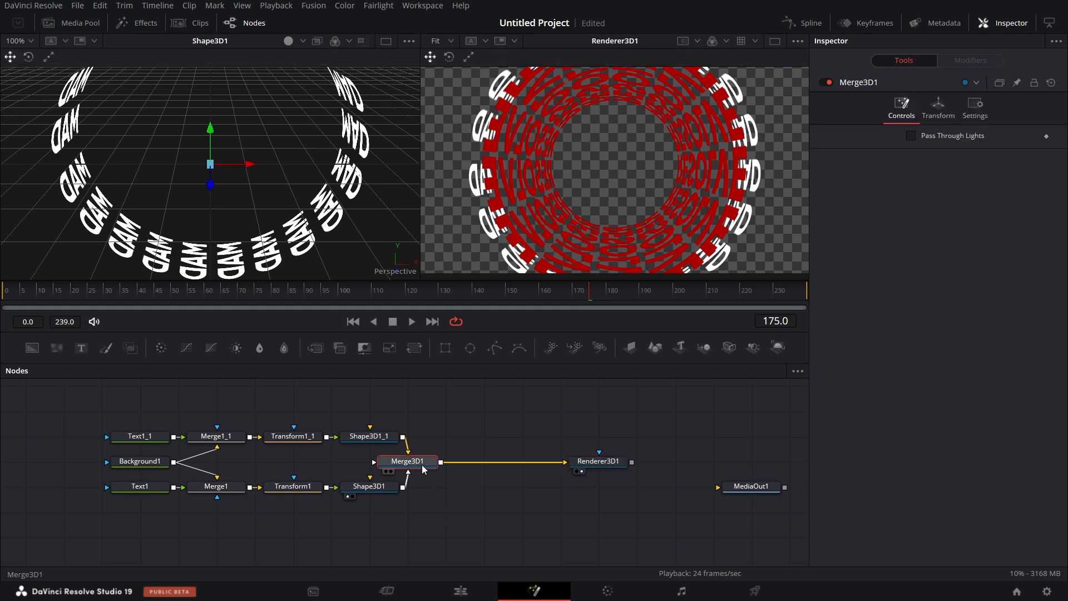
key(shift+space)
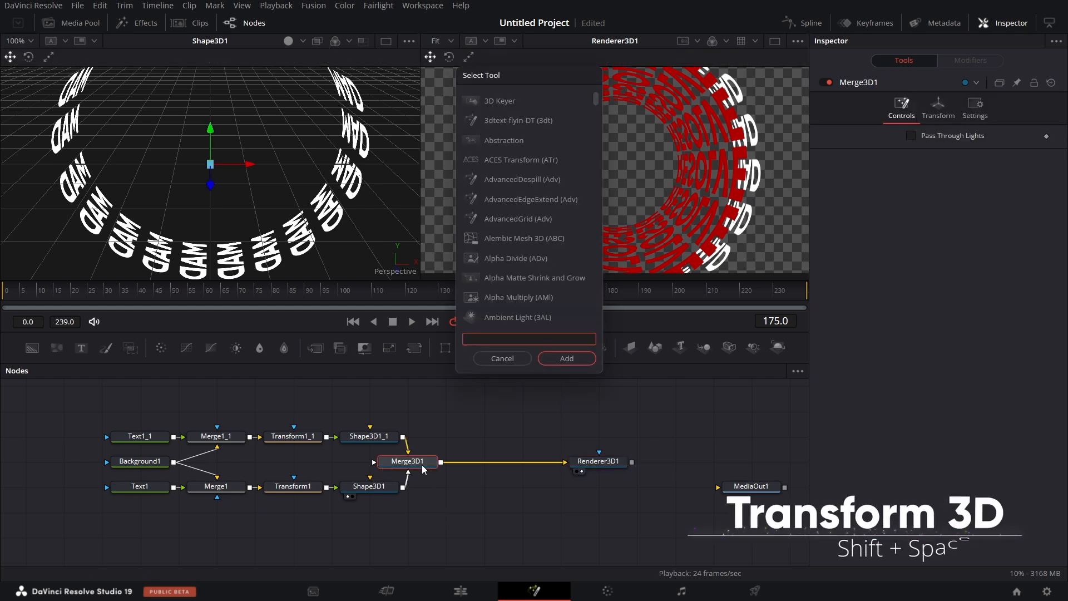
text(TRA)
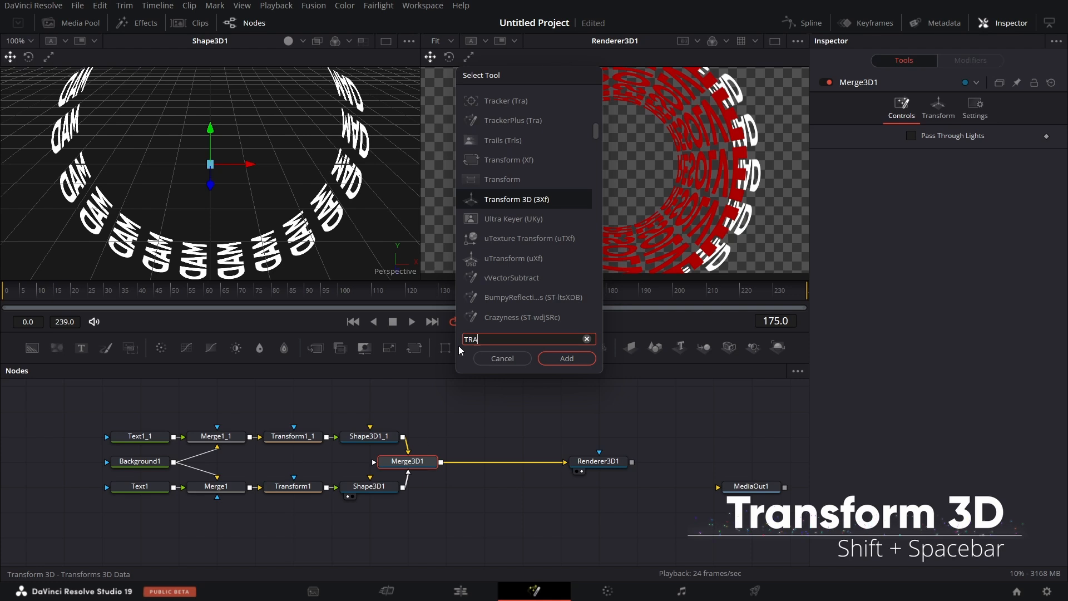
click(565, 358)
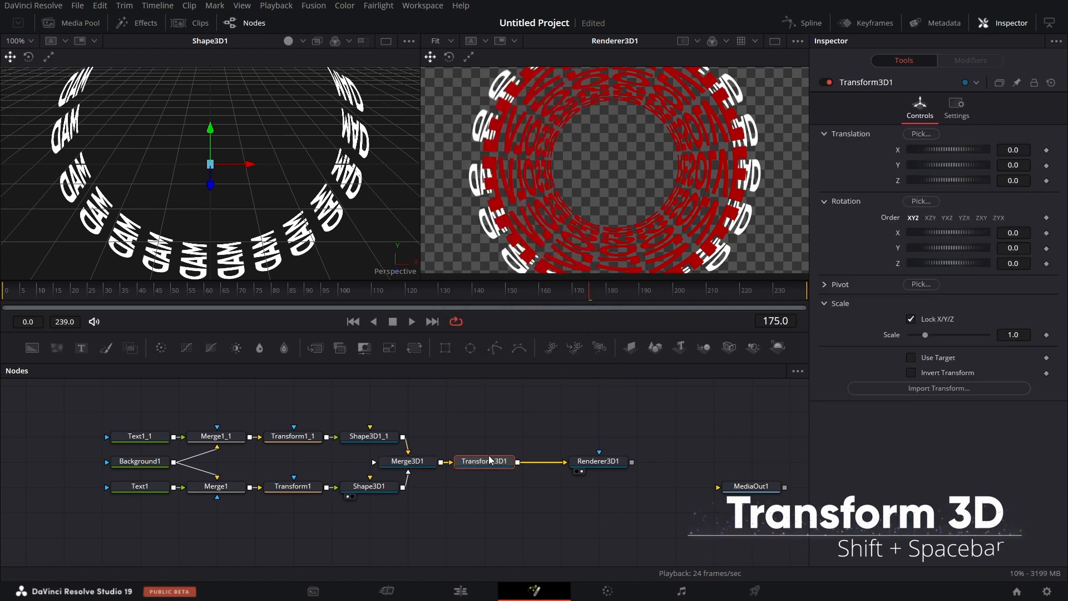
click(514, 432)
click(1007, 250)
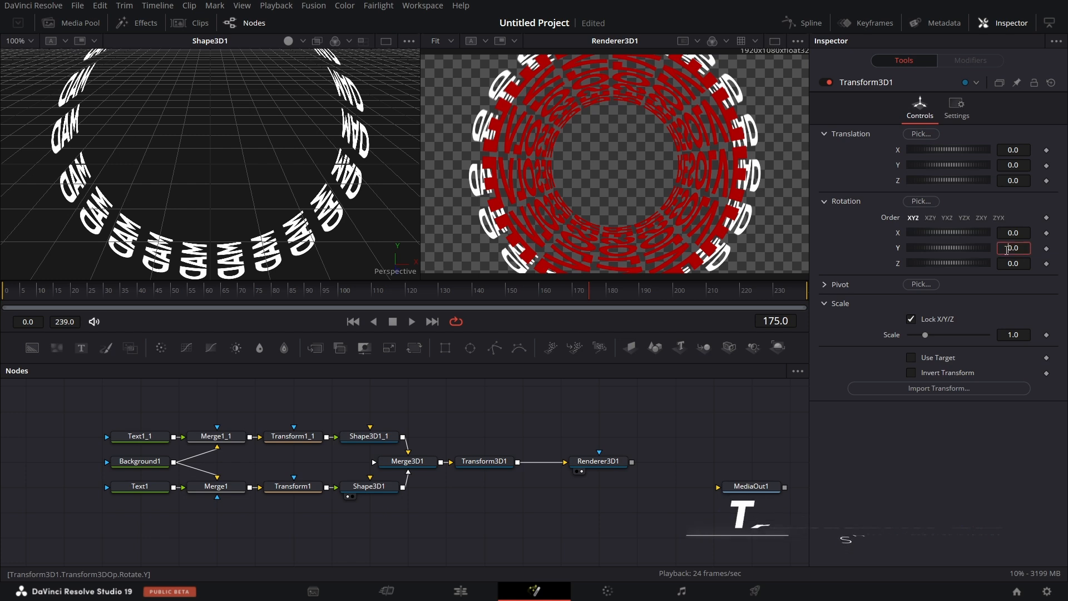
key(Tab)
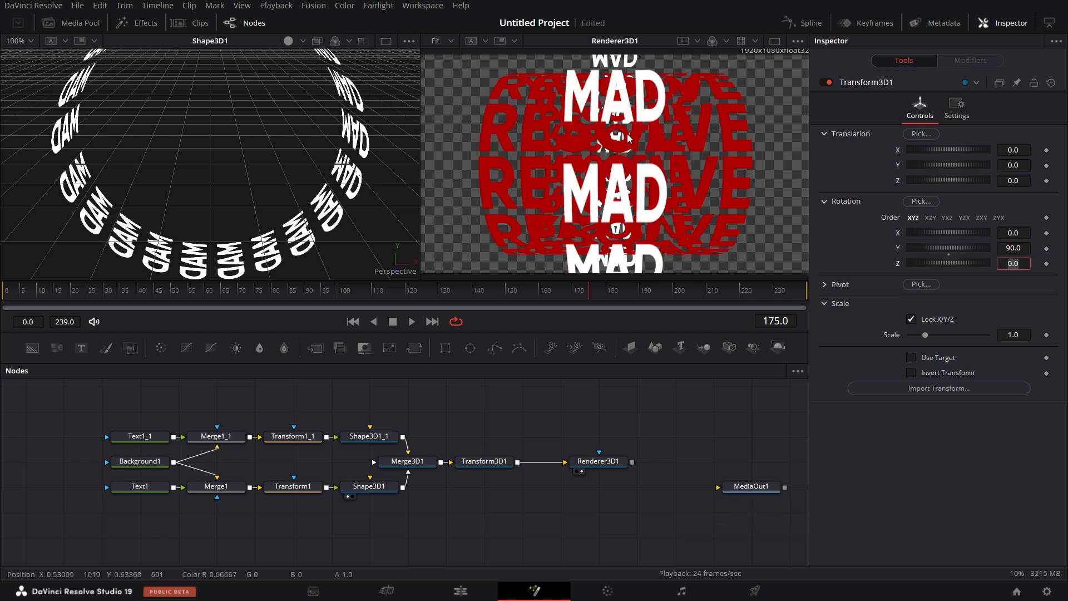
- Make room before Renderer3D1 and insert a second Merge 3D node between Transform3D1 and the renderer
drag(599, 463, 636, 463)
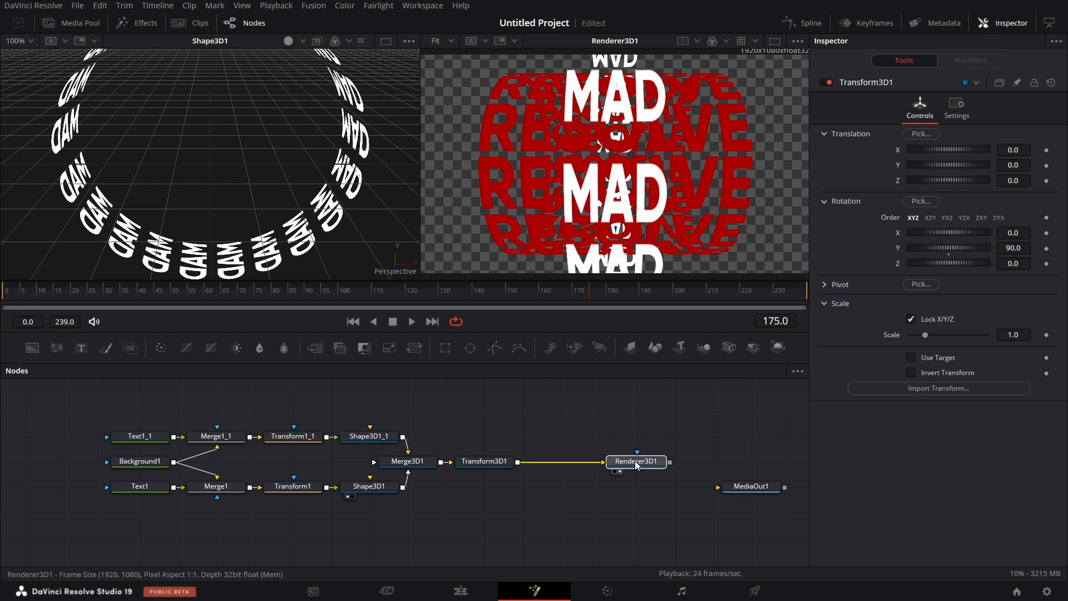
click(495, 462)
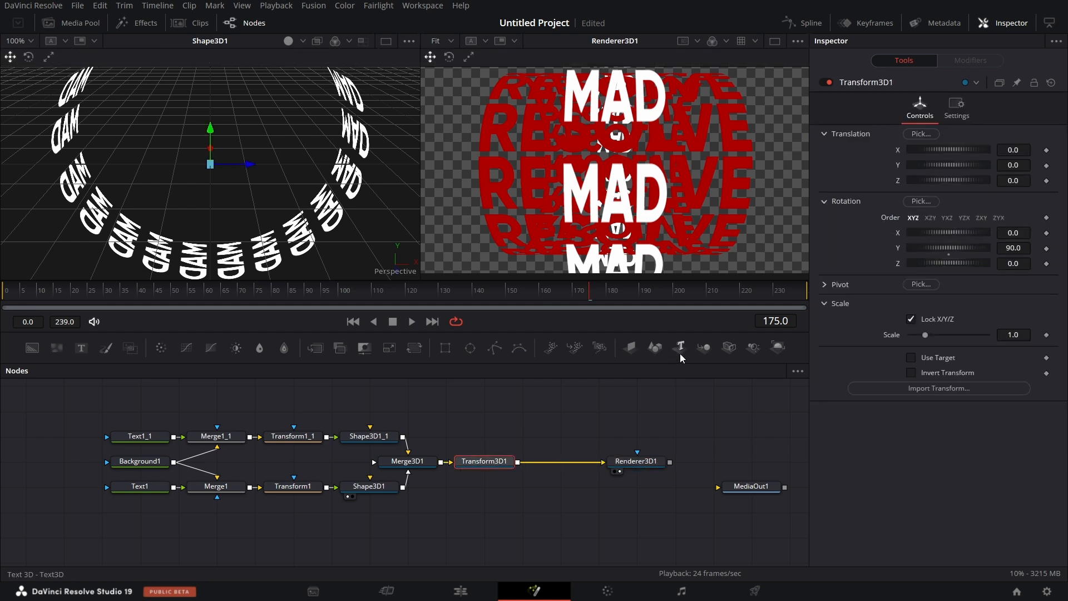
click(706, 347)
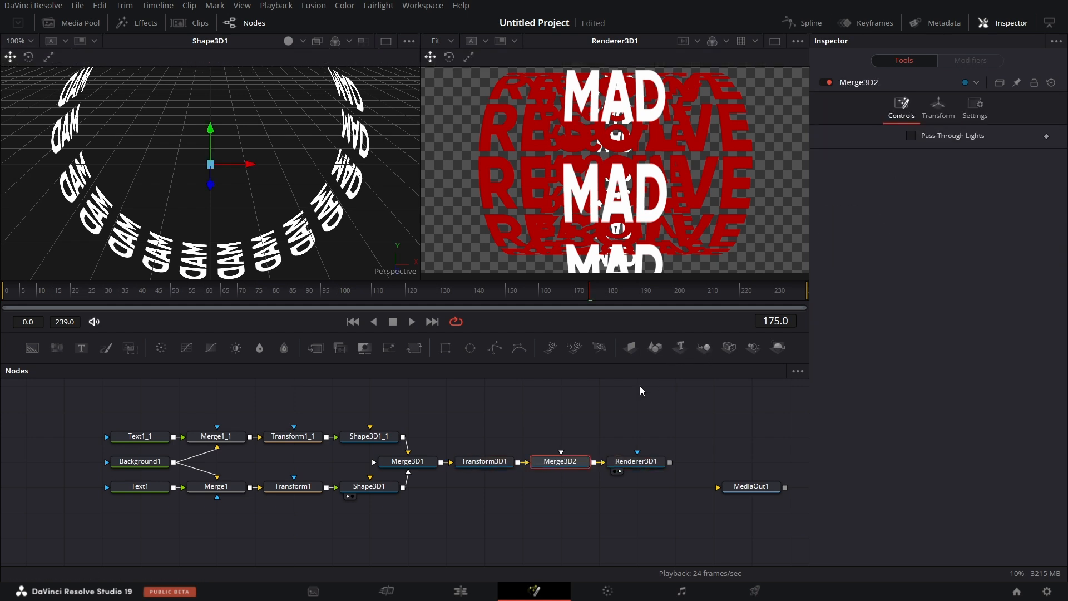
- Add a Directional Light node above Merge3D2 and connect its output to that merge
click(565, 415)
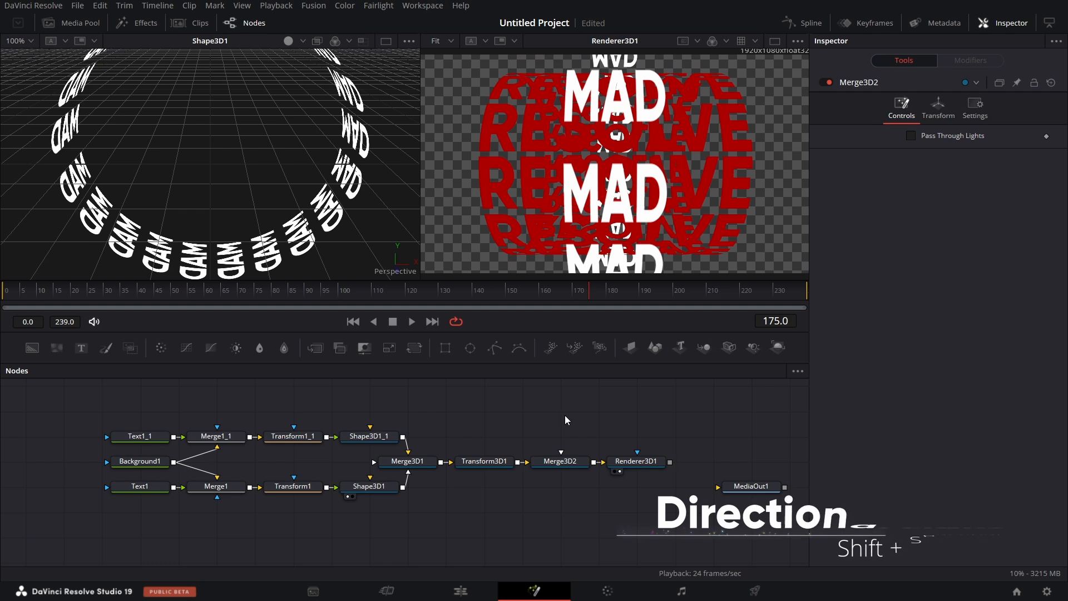
key(shift+space)
text(DIREC)
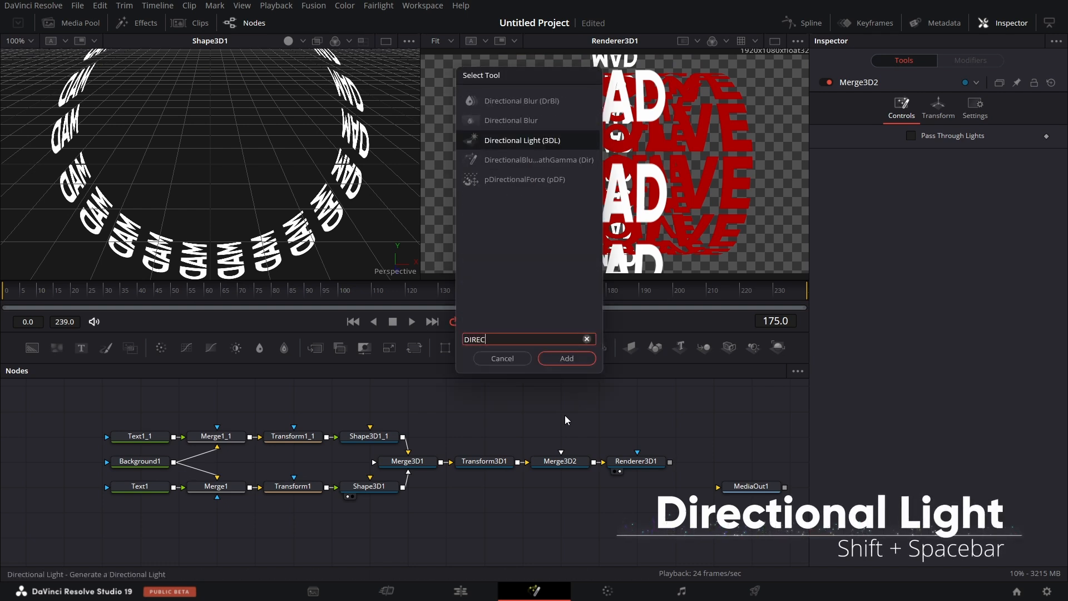
key(Return)
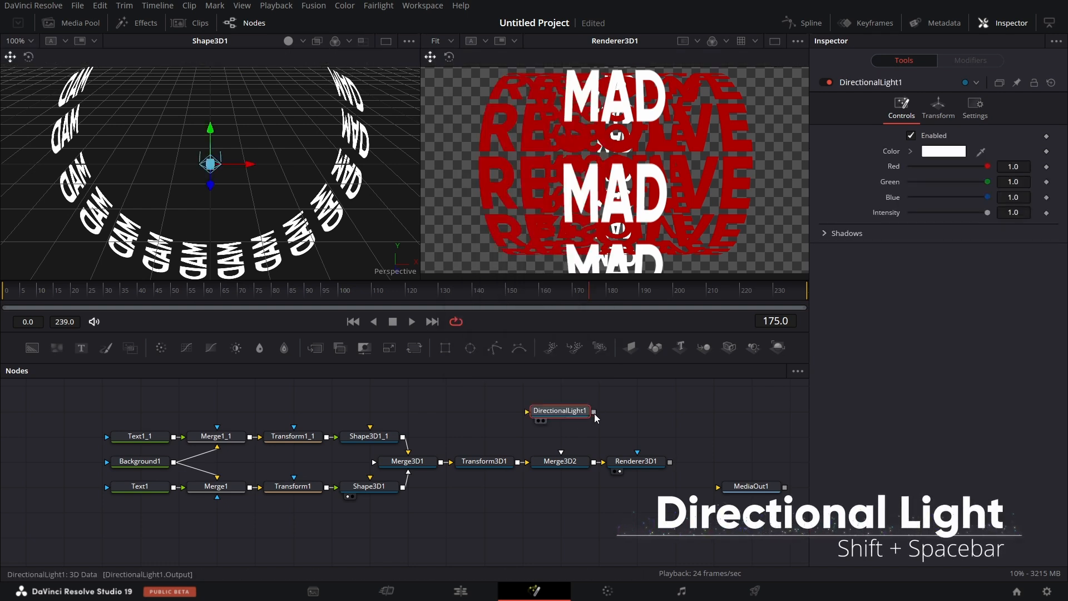
drag(594, 411, 559, 463)
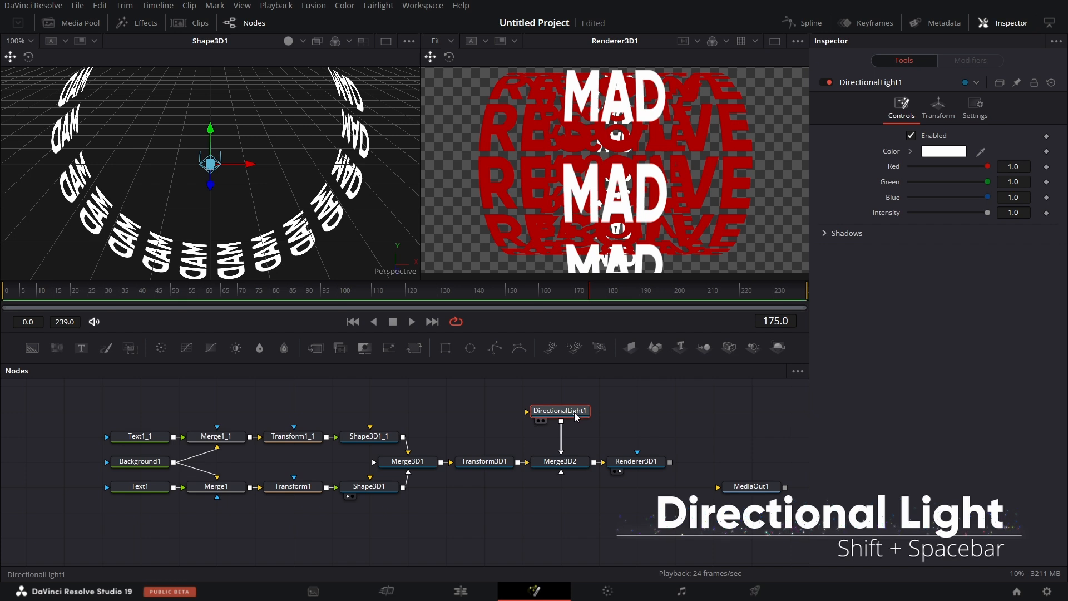
drag(577, 411, 577, 433)
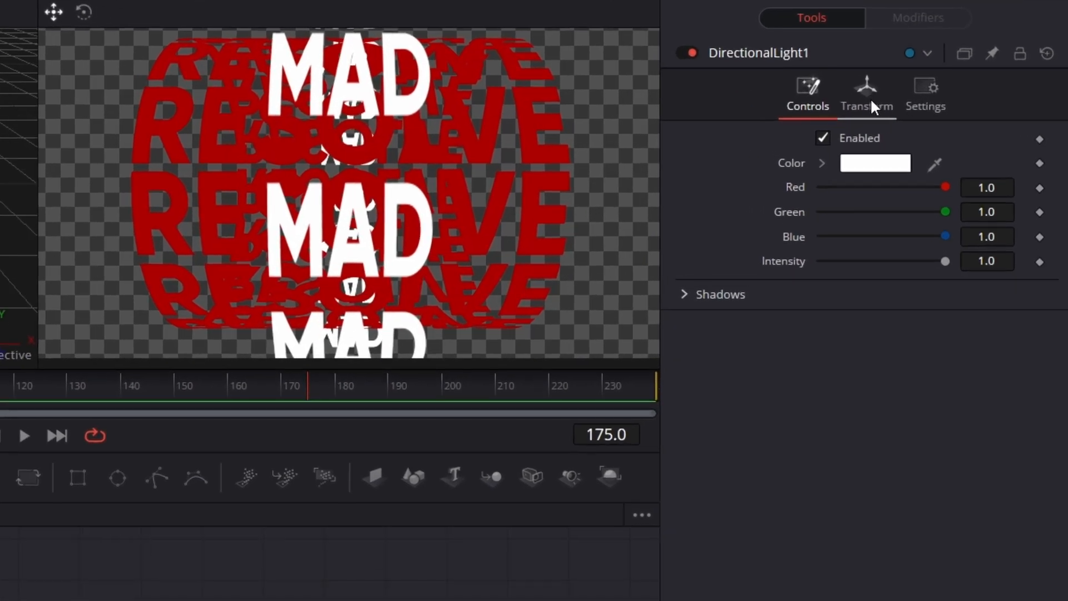
- Set DirectionalLight1's rotation to X -45, Y -5 and Z -15
click(940, 110)
double_click(1020, 233)
text(-)
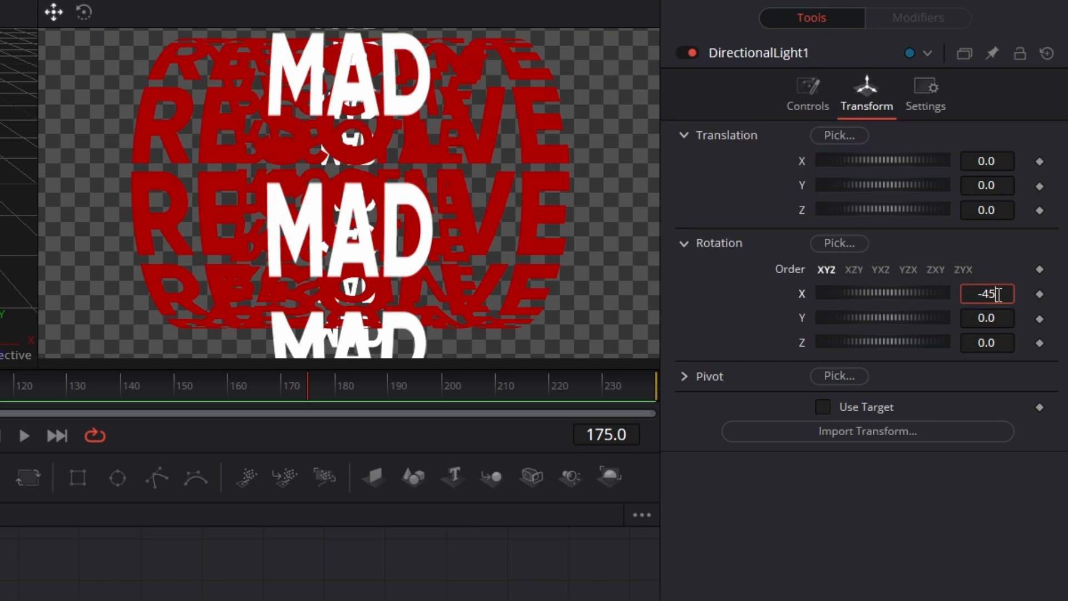
text(45)
key(Tab)
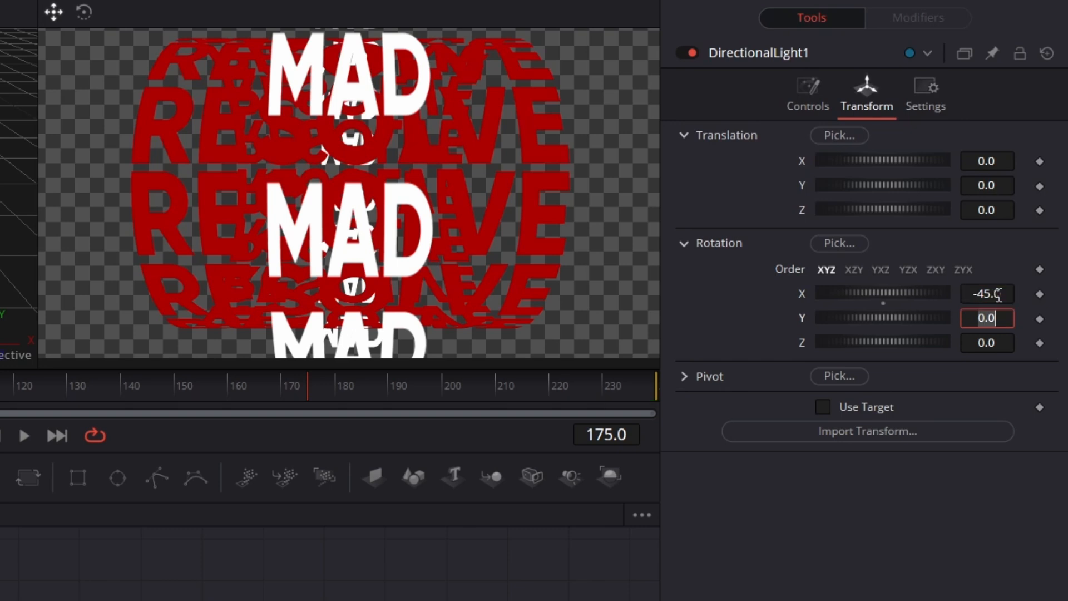
text(-)
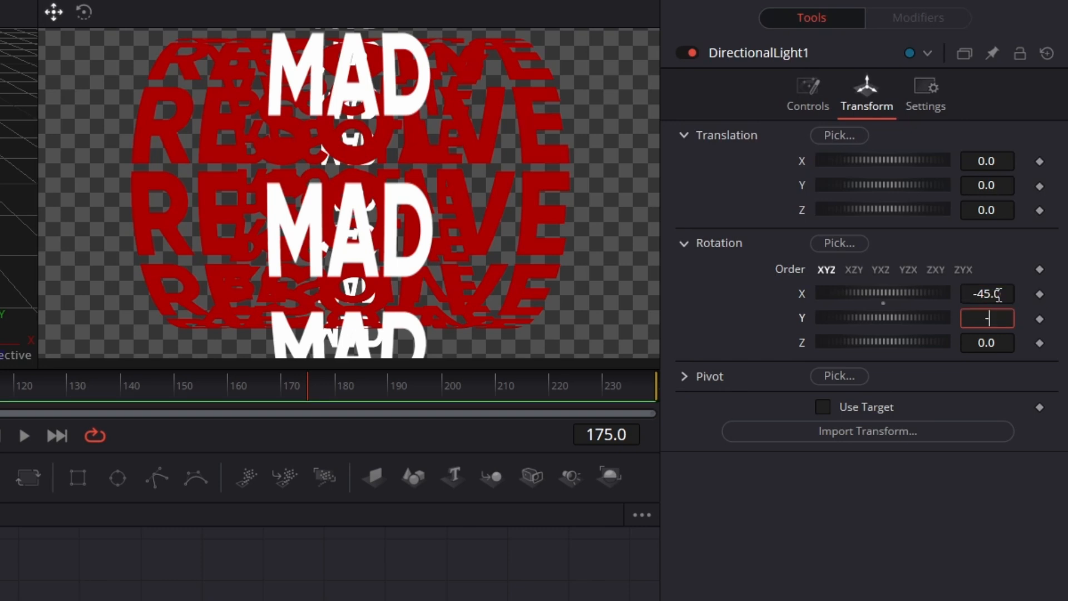
text(5)
key(Tab)
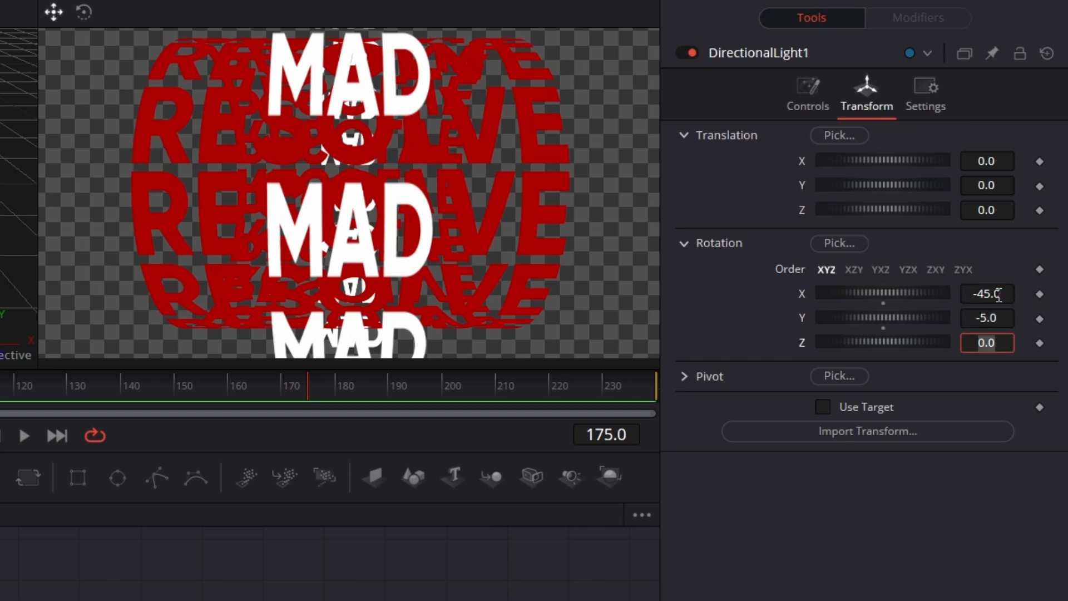
text(-15)
key(Tab)
- Add an Image Plane 3D node below Merge3D2 and a Background node beside it, and show the background in the first viewer
drag(241, 579, 616, 485)
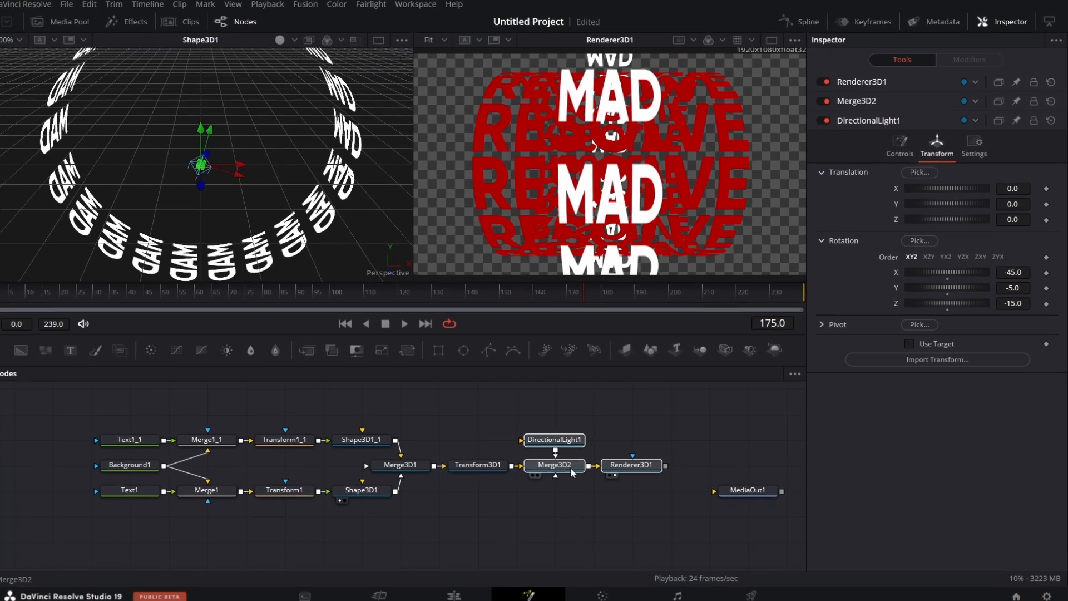
click(662, 434)
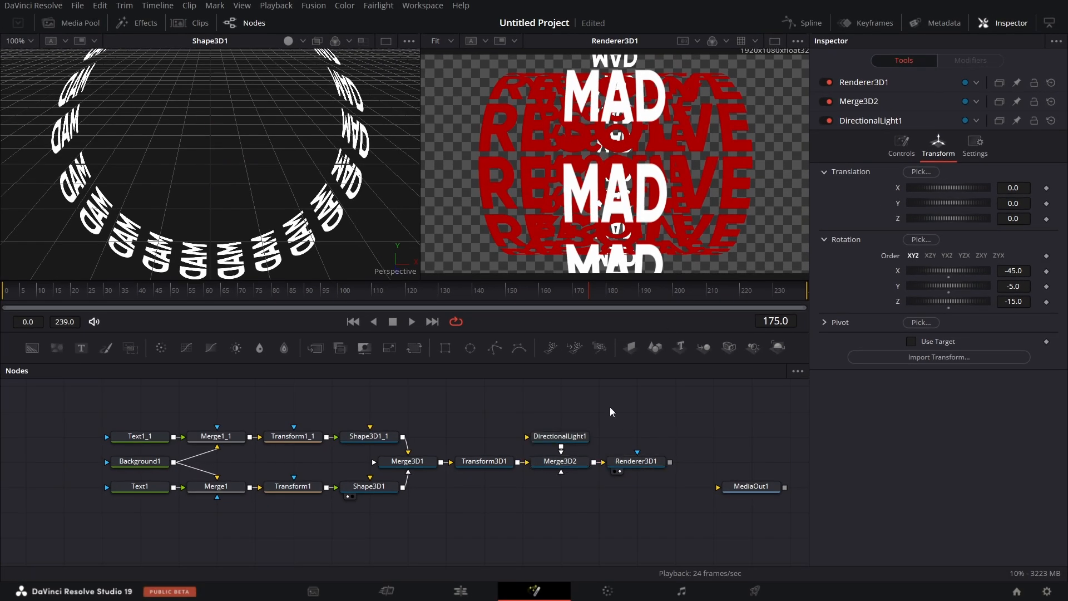
drag(632, 349, 584, 512)
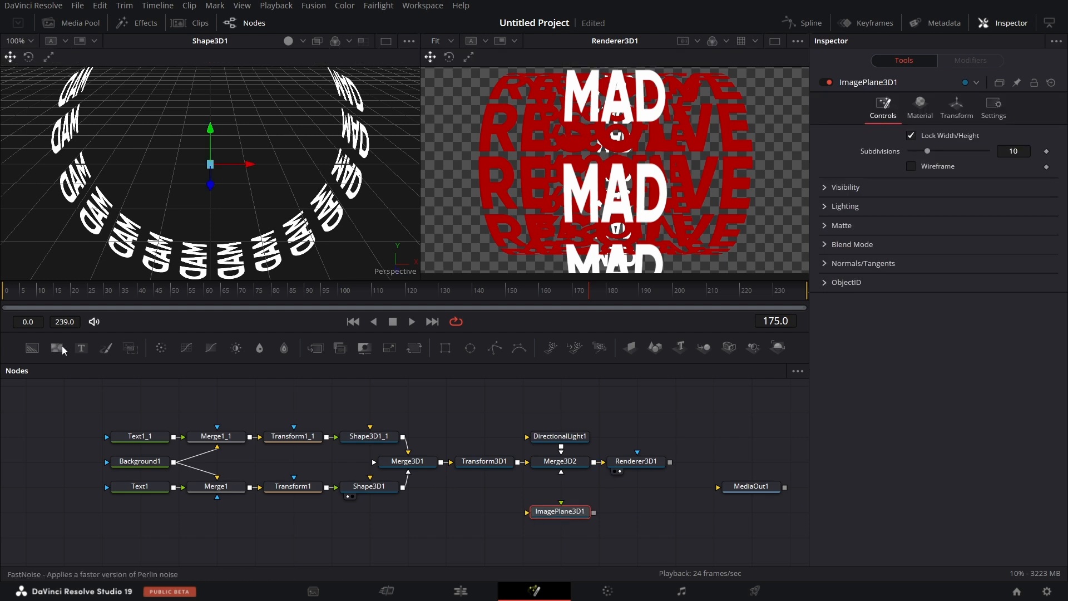
click(31, 348)
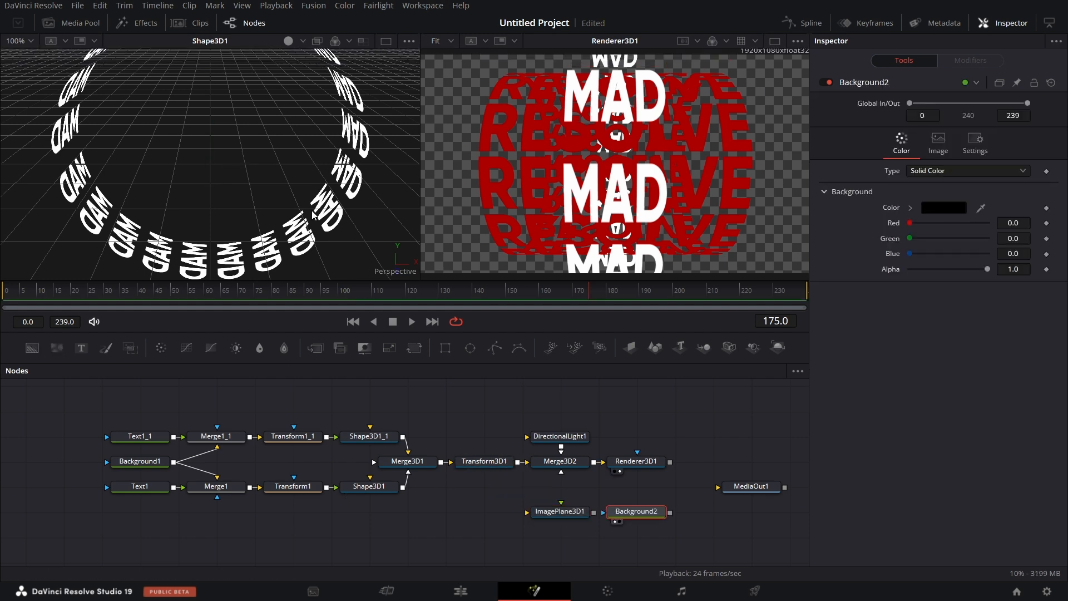
key(1)
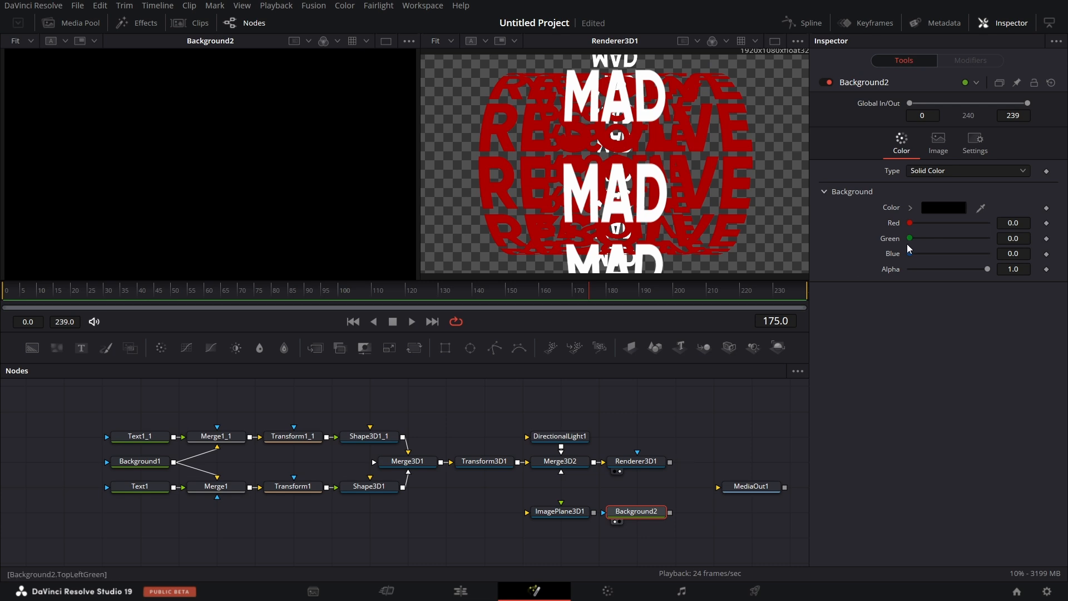
- Make Background2 a radial gradient and set its start X to 0.5
click(975, 170)
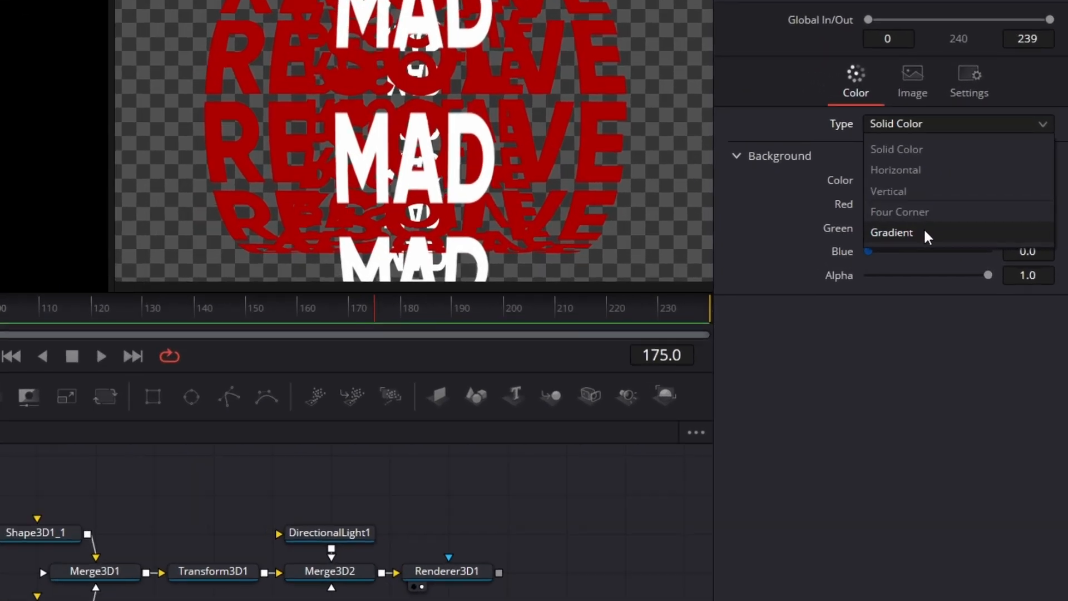
click(946, 240)
click(895, 180)
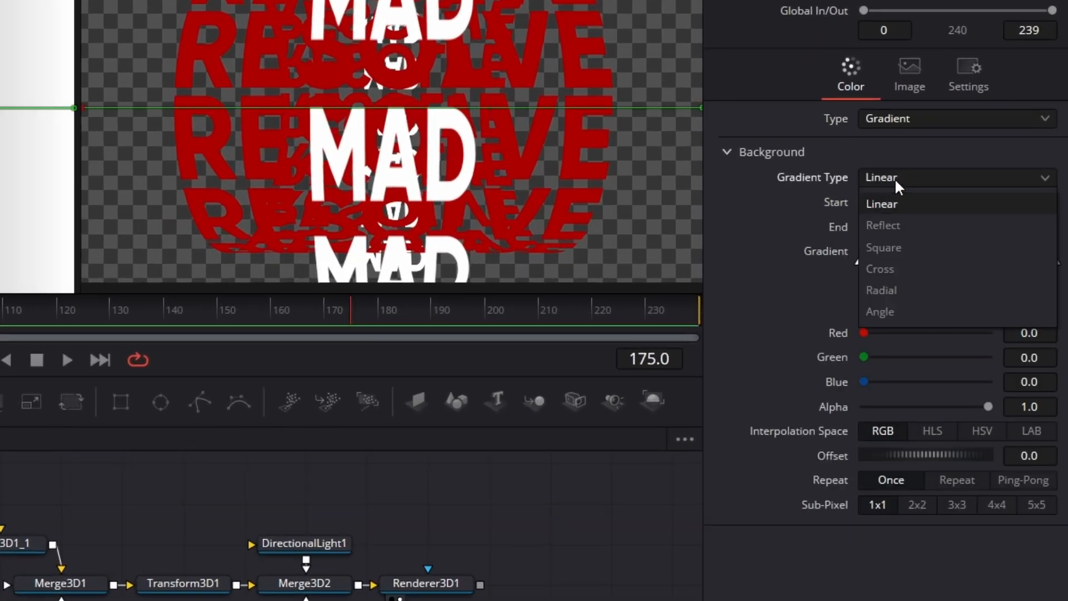
click(911, 288)
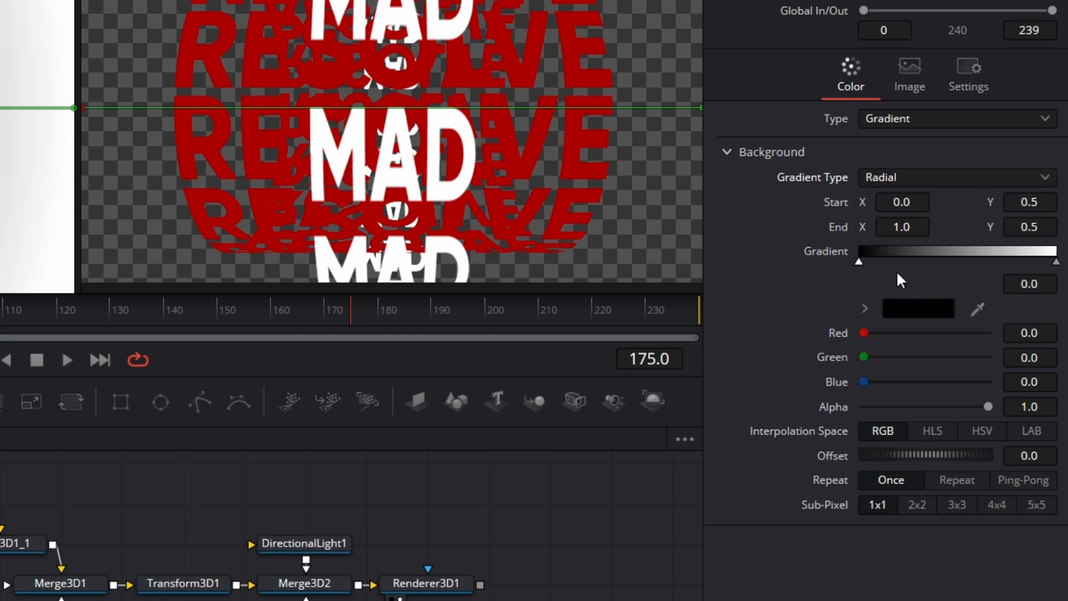
click(913, 201)
text(0.5)
key(Tab)
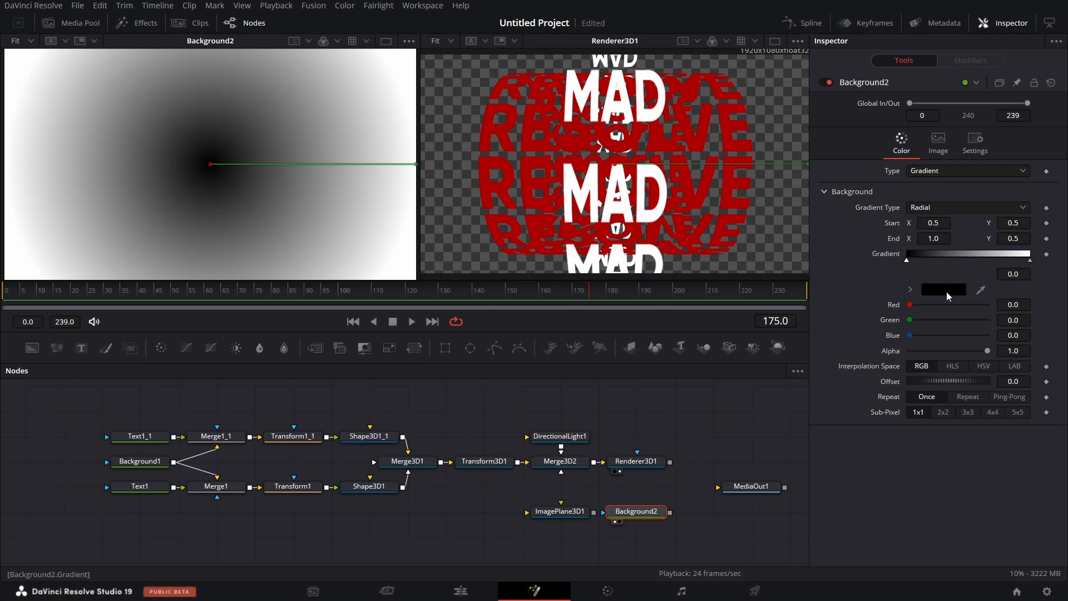
- Set the start colour of Background2's gradient to dark purple #4b0550
click(946, 290)
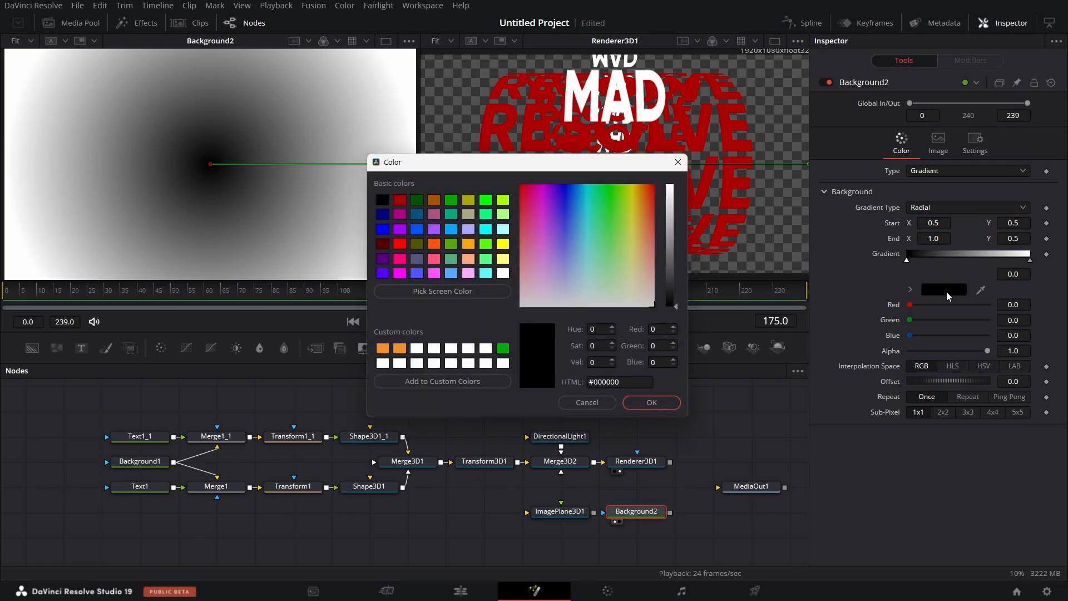
click(543, 192)
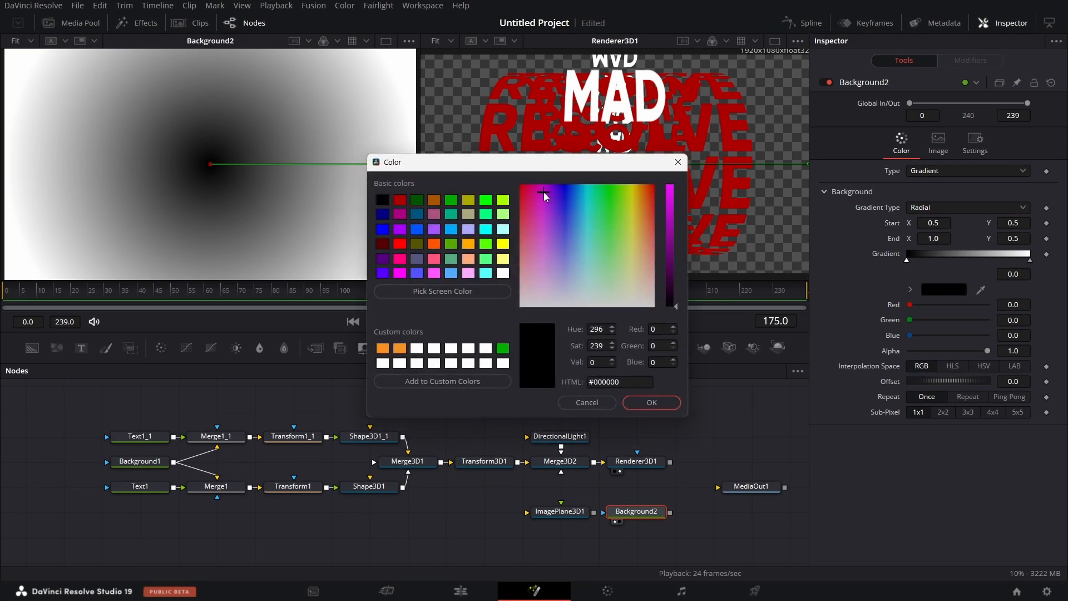
click(672, 270)
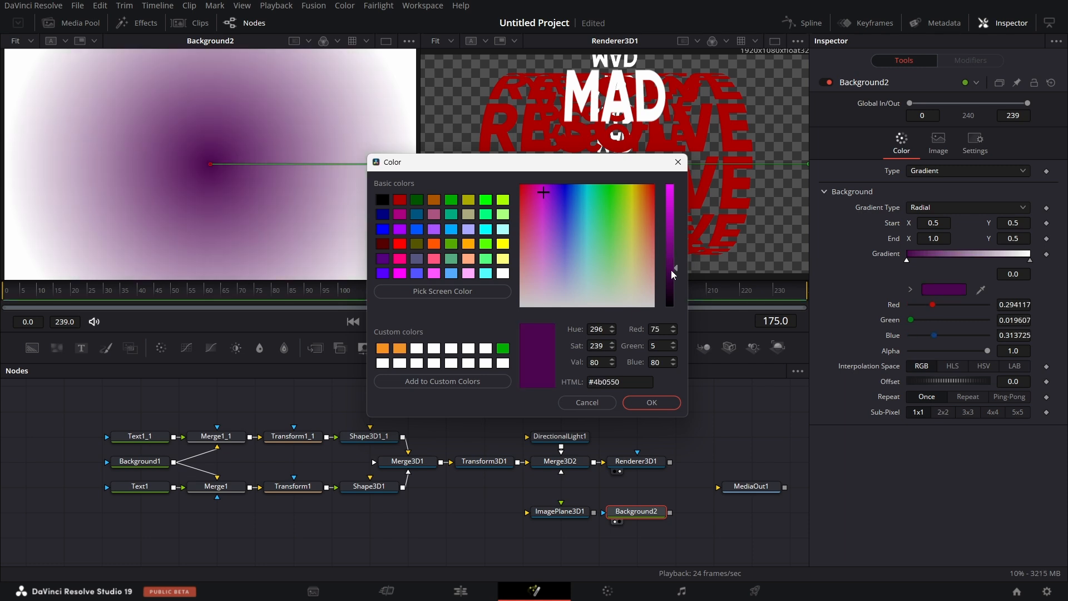
click(670, 407)
- Set the end colour of Background2's gradient to near-black purple #19061d
click(1030, 261)
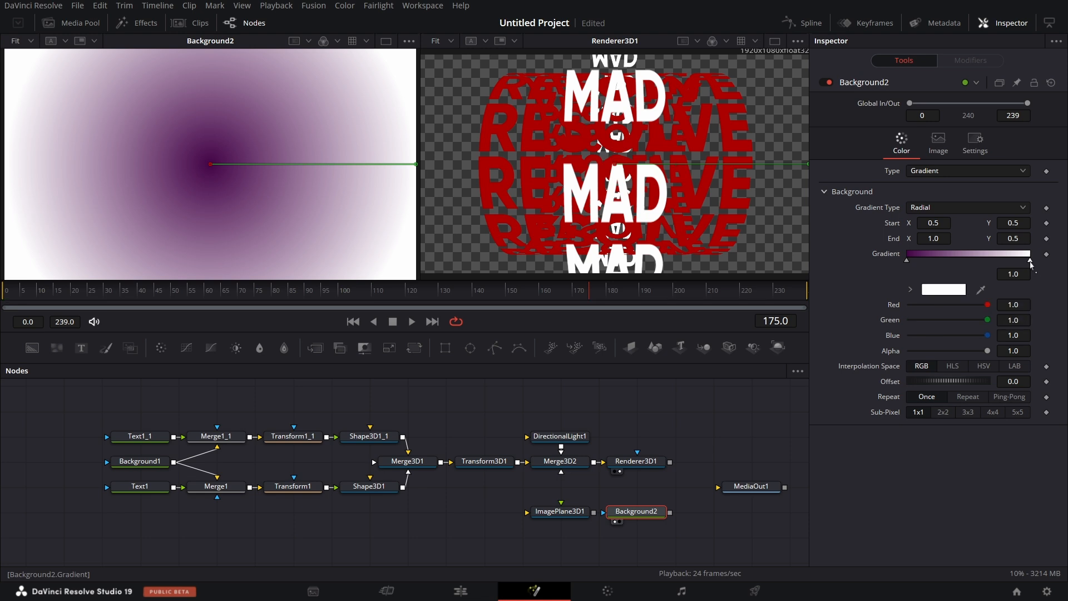
click(951, 290)
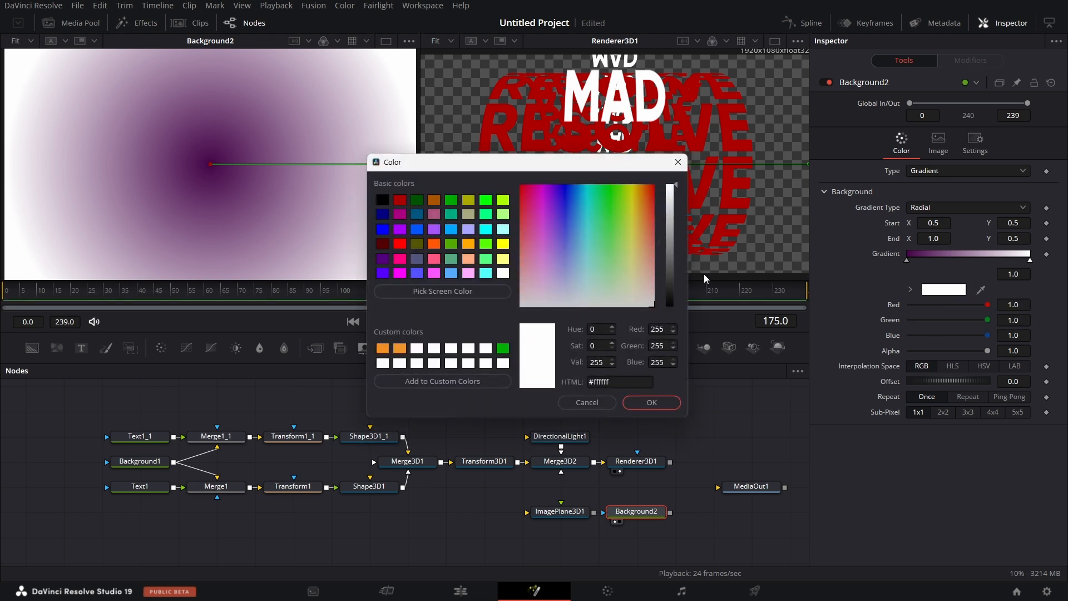
click(545, 210)
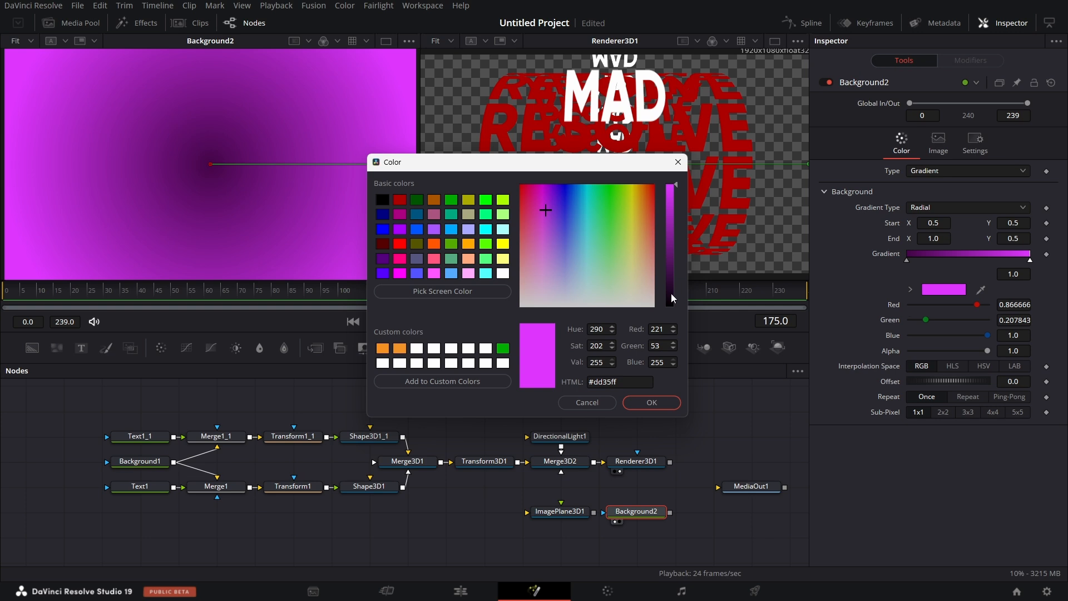
click(671, 292)
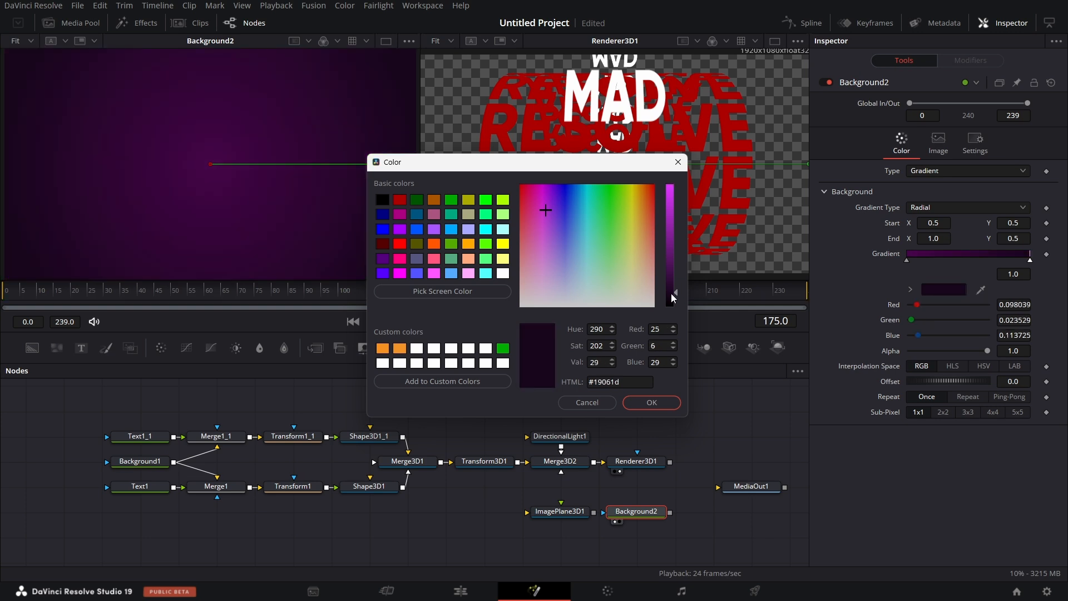
click(658, 402)
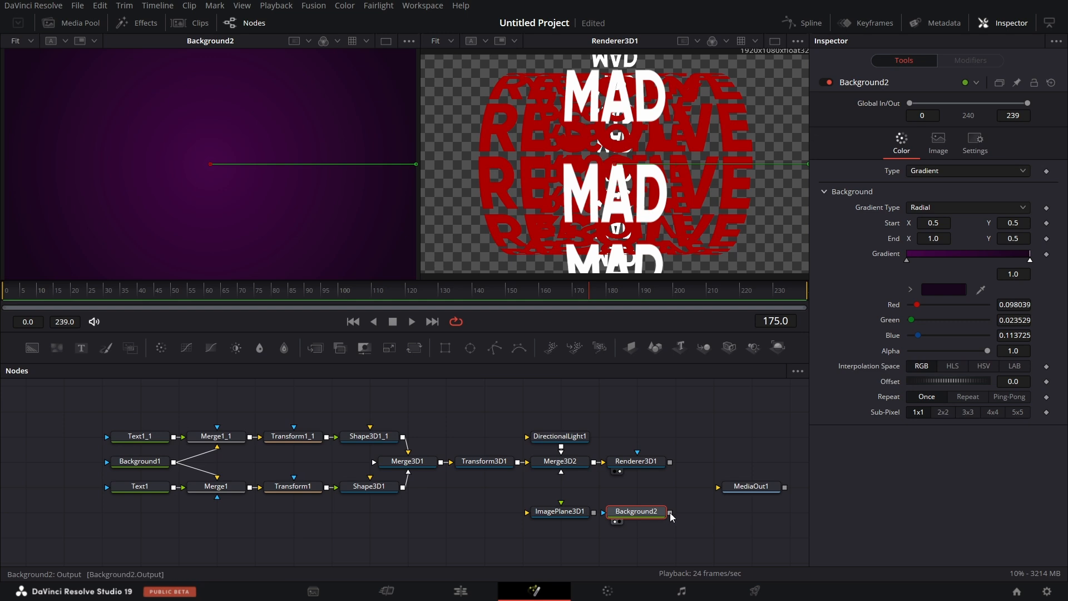
- Feed Background2 into ImagePlane3D1, connect the plane to Merge3D2, and set the plane's scale to 3.15
drag(671, 512, 560, 464)
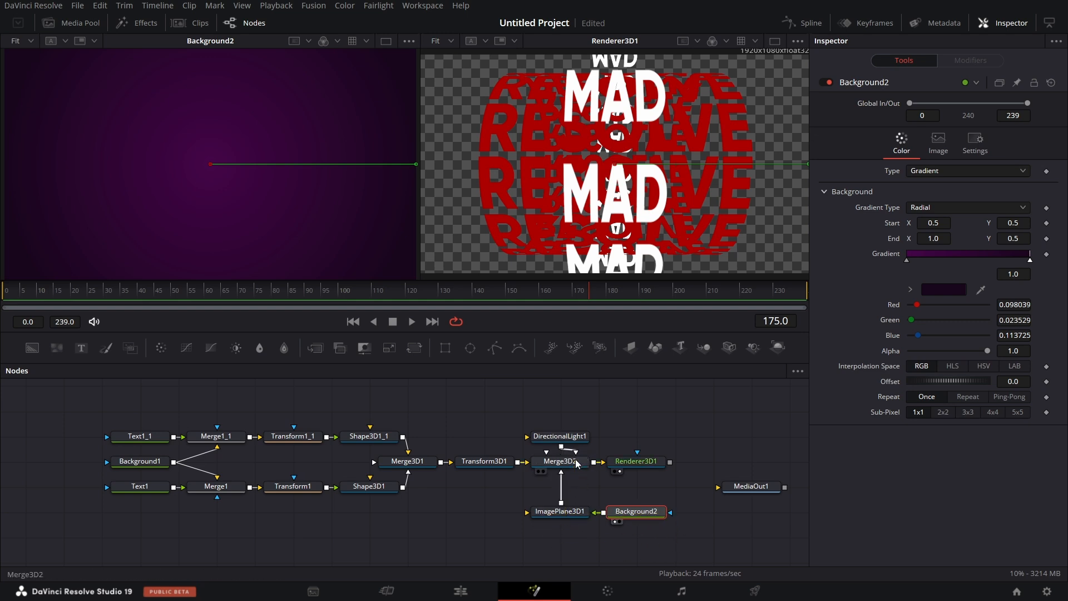
click(578, 517)
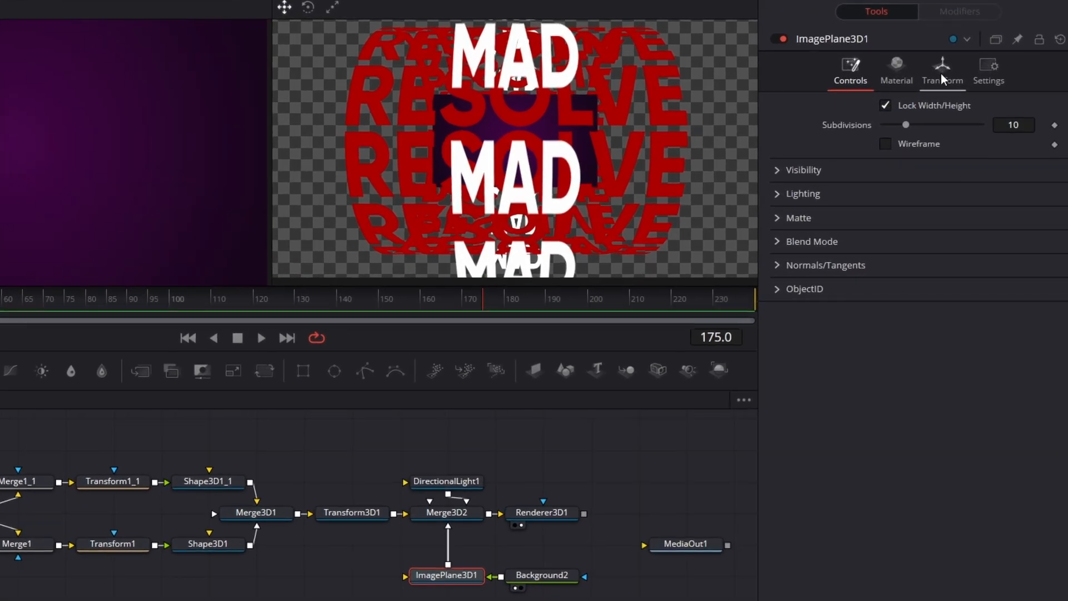
click(940, 77)
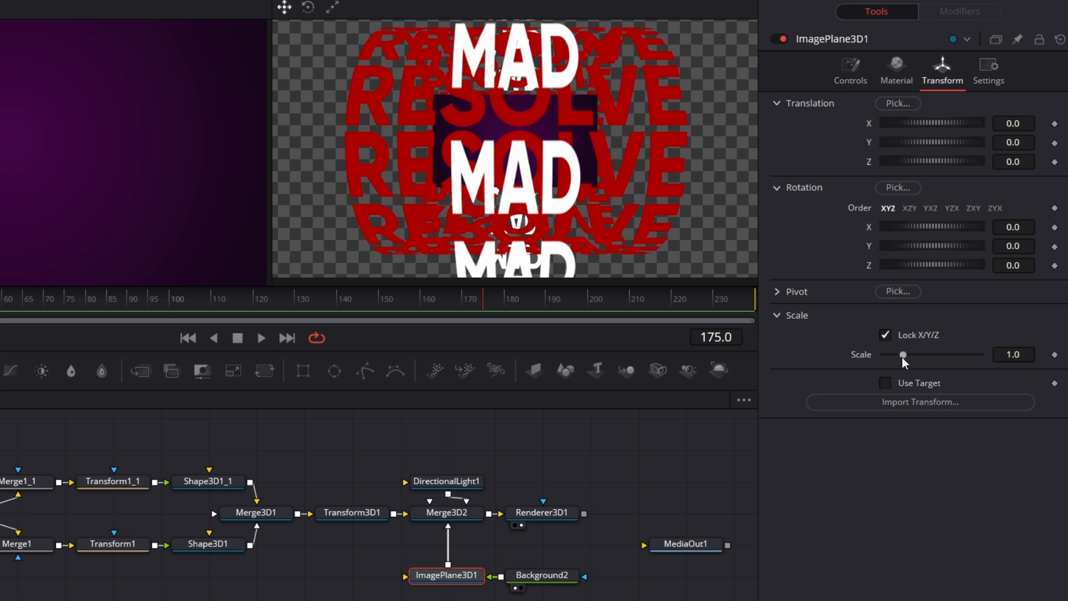
drag(902, 353, 946, 356)
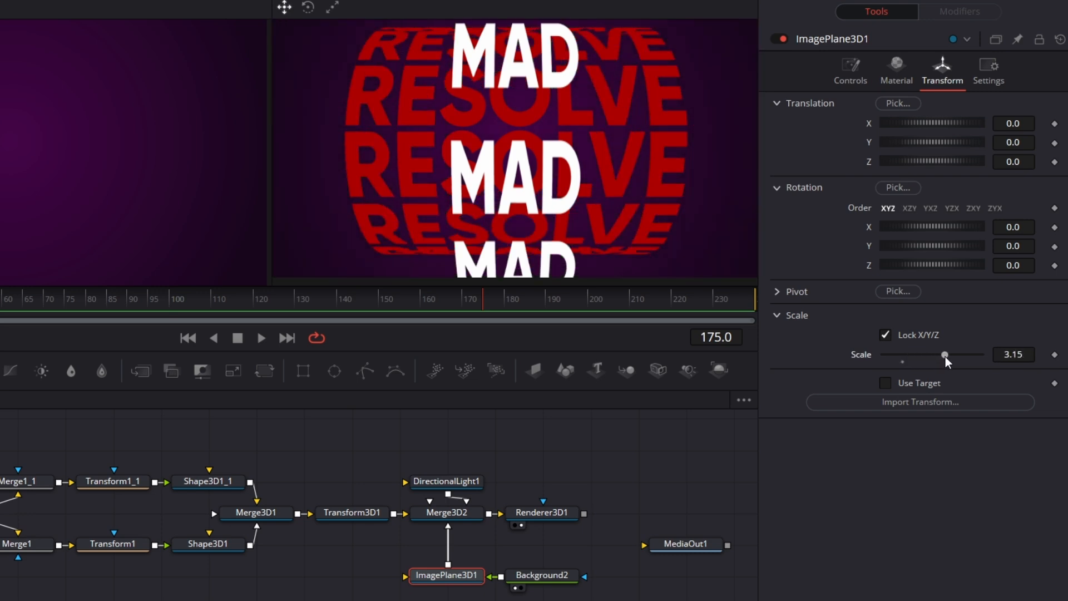
key(w)
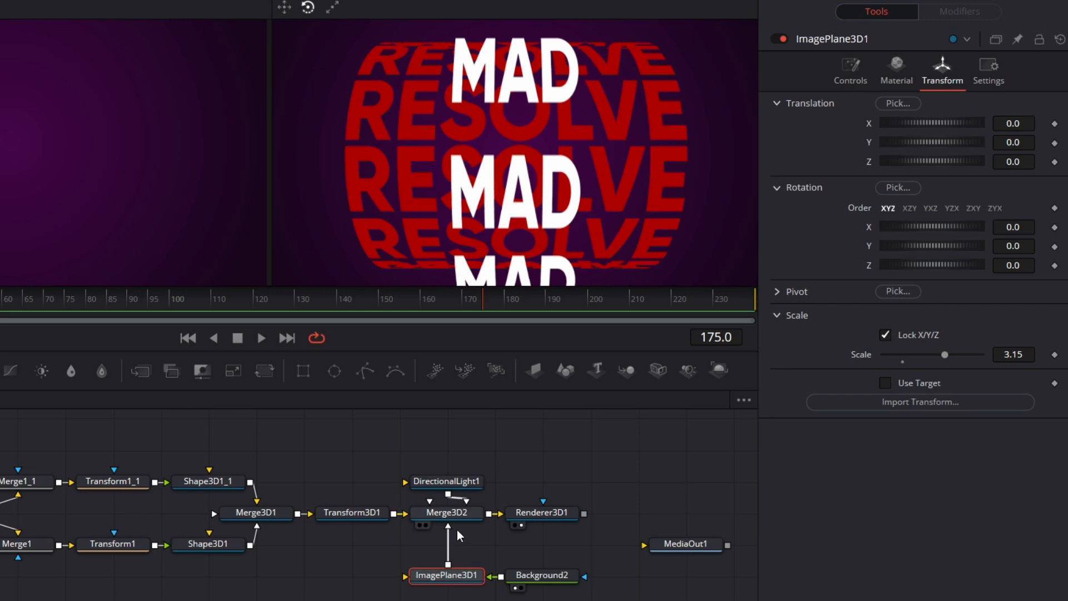
- Move Renderer3D1 farther from Merge3D2, switch it to the Hardware Renderer and enable lighting
drag(542, 512, 593, 514)
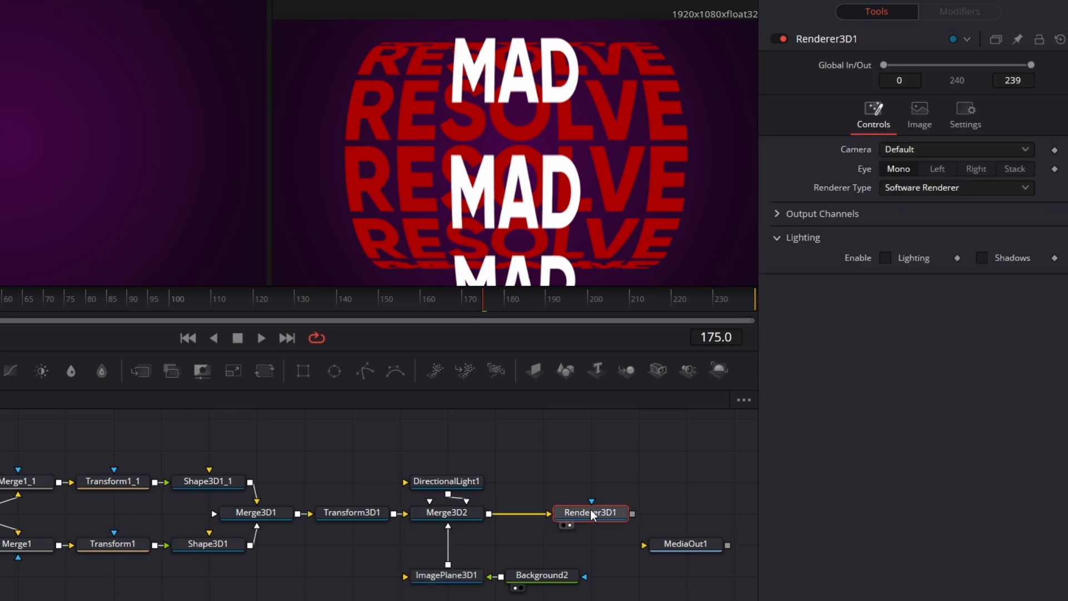
click(920, 192)
click(926, 208)
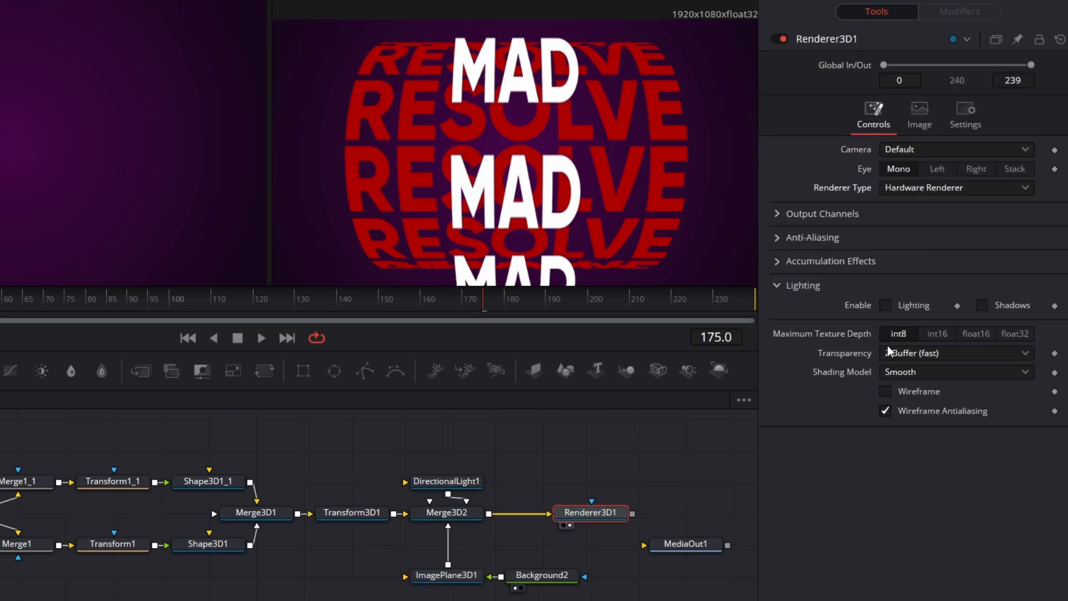
click(885, 305)
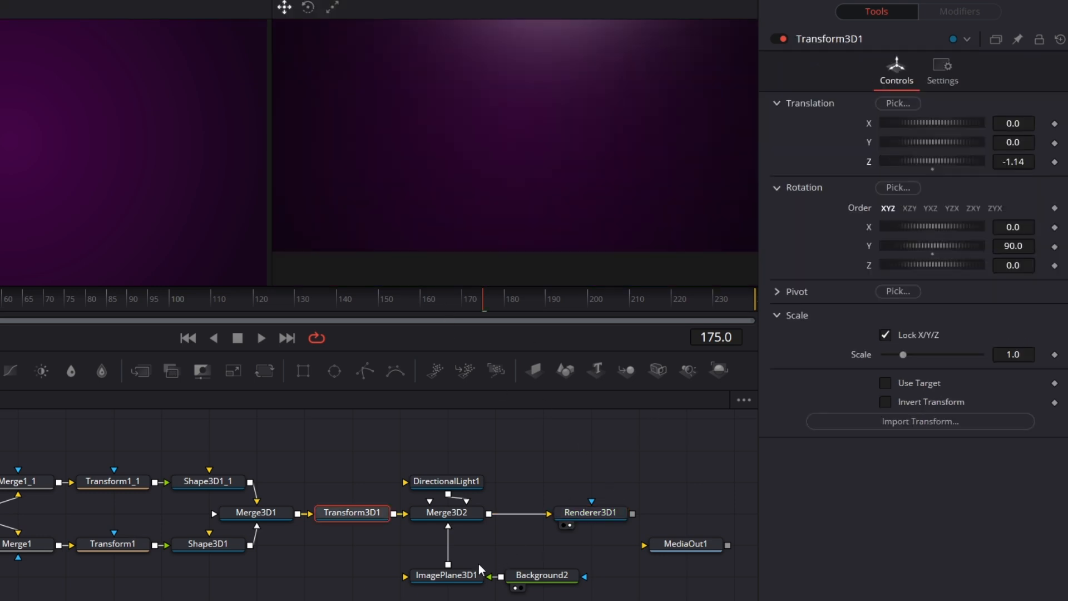
- Set ImagePlane3D1's Z translation to -1.74 and check its placement behind the text cylinders with Merge3D2 in the first viewer
click(466, 578)
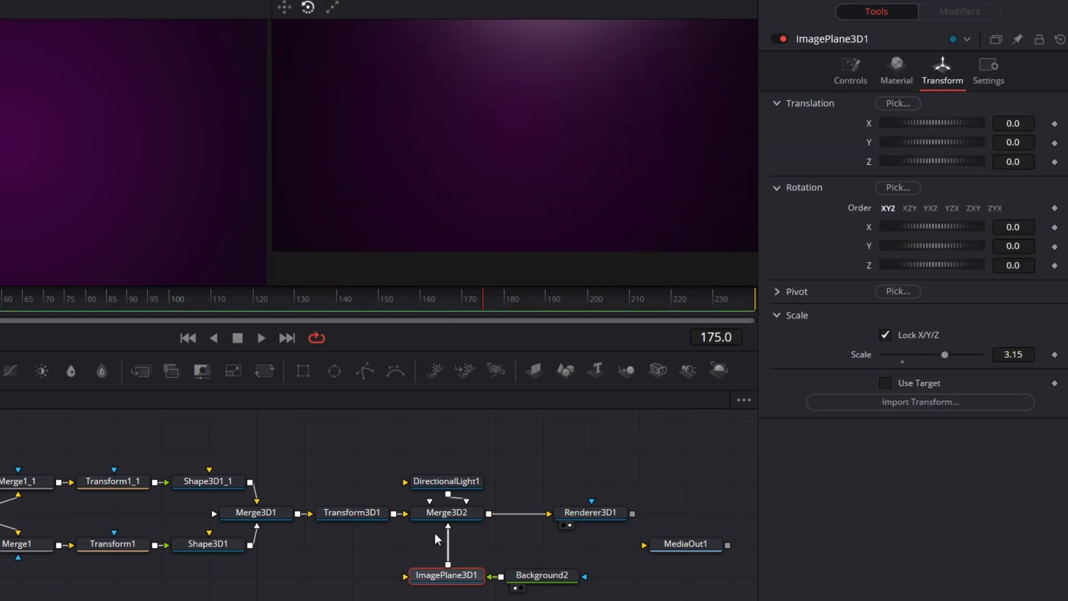
drag(933, 160, 940, 183)
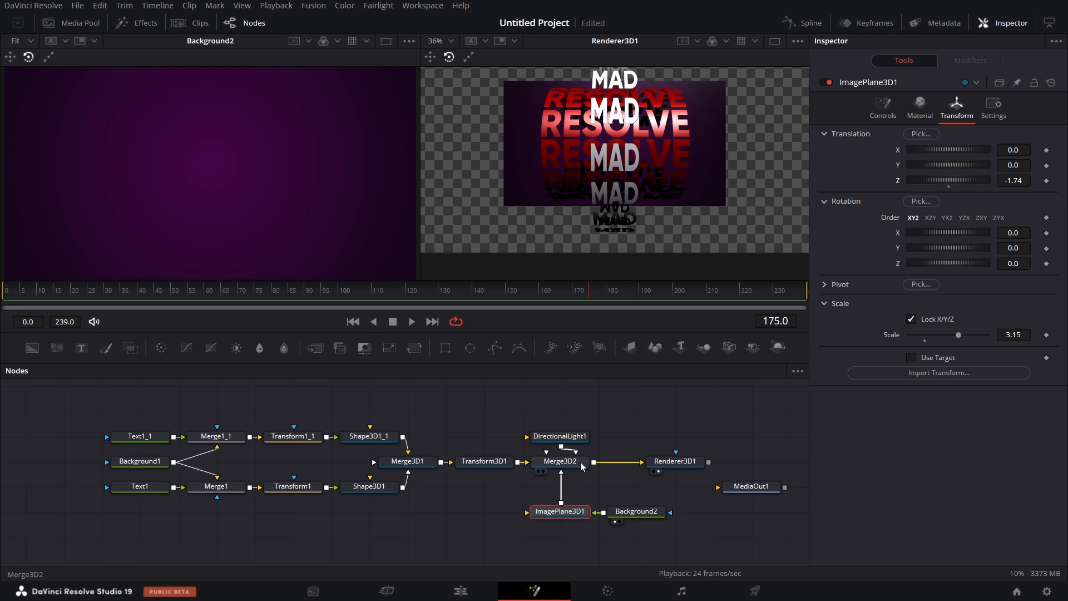
key(1)
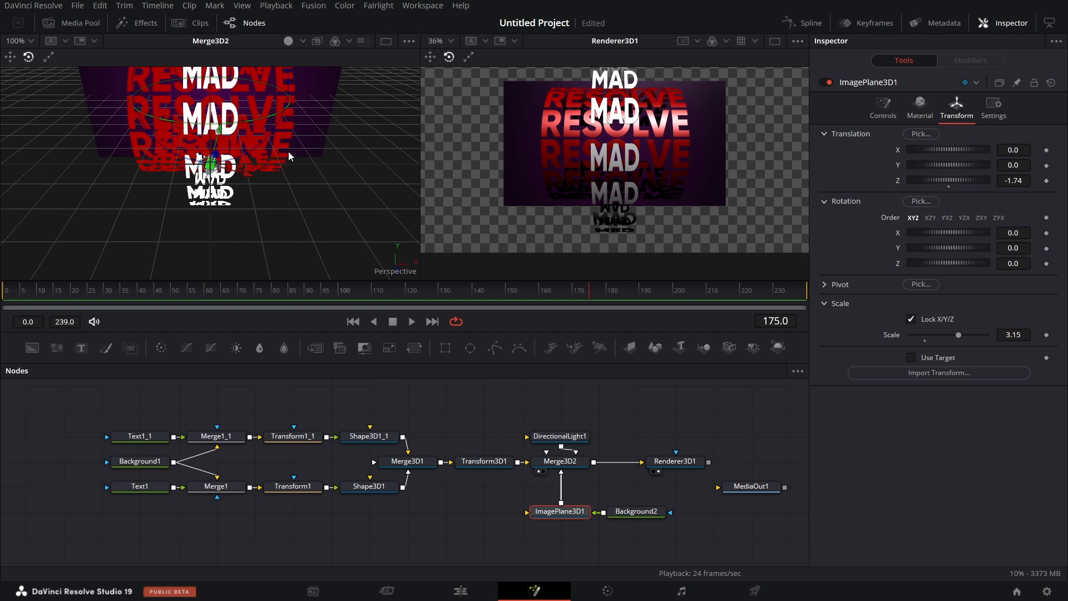
drag(255, 158, 265, 189)
drag(264, 189, 264, 192)
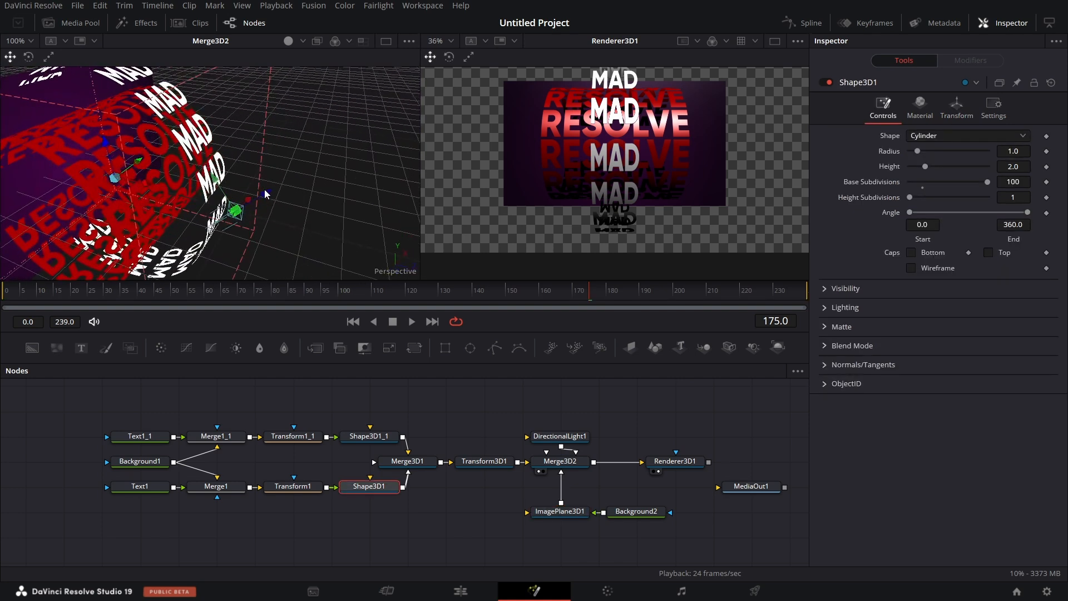
drag(180, 205, 180, 206)
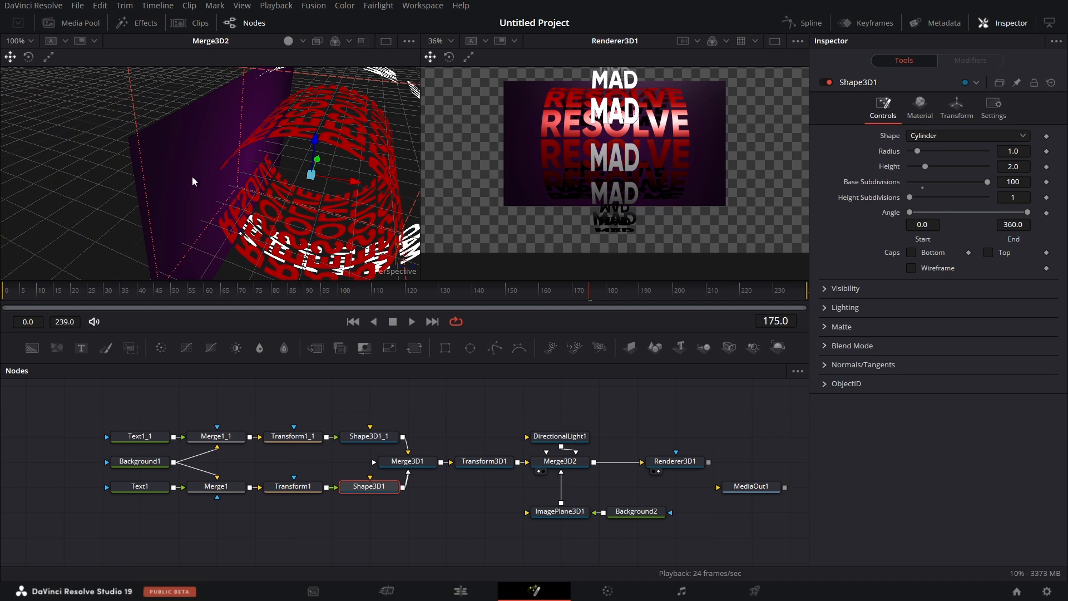
drag(267, 184, 264, 185)
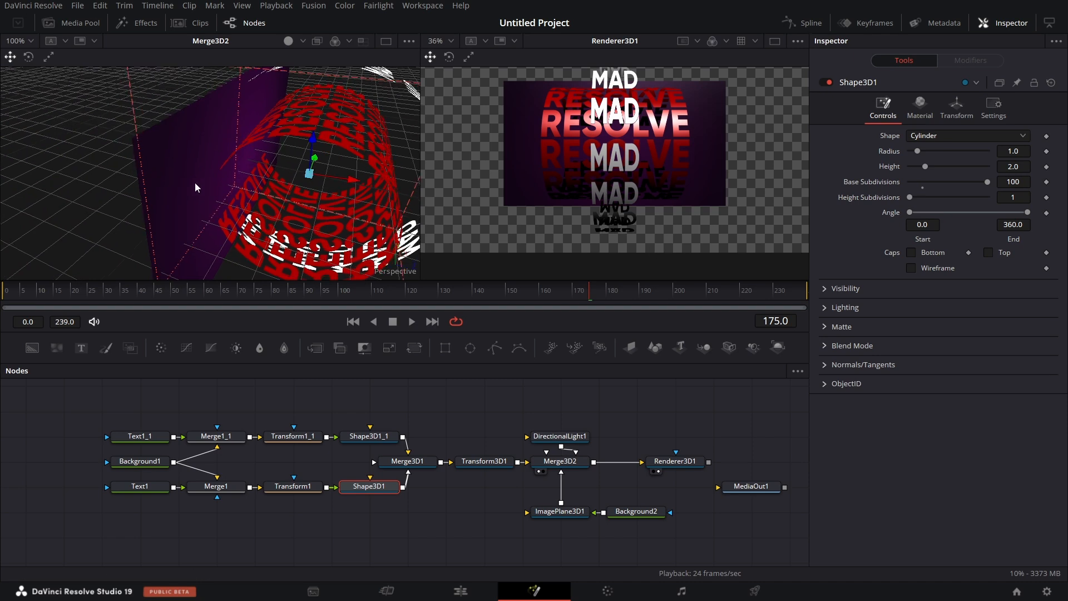
- Set ImagePlane3D1's Z translation to -2.4 and its scale to 7 so the plane fills the rendered frame
click(559, 511)
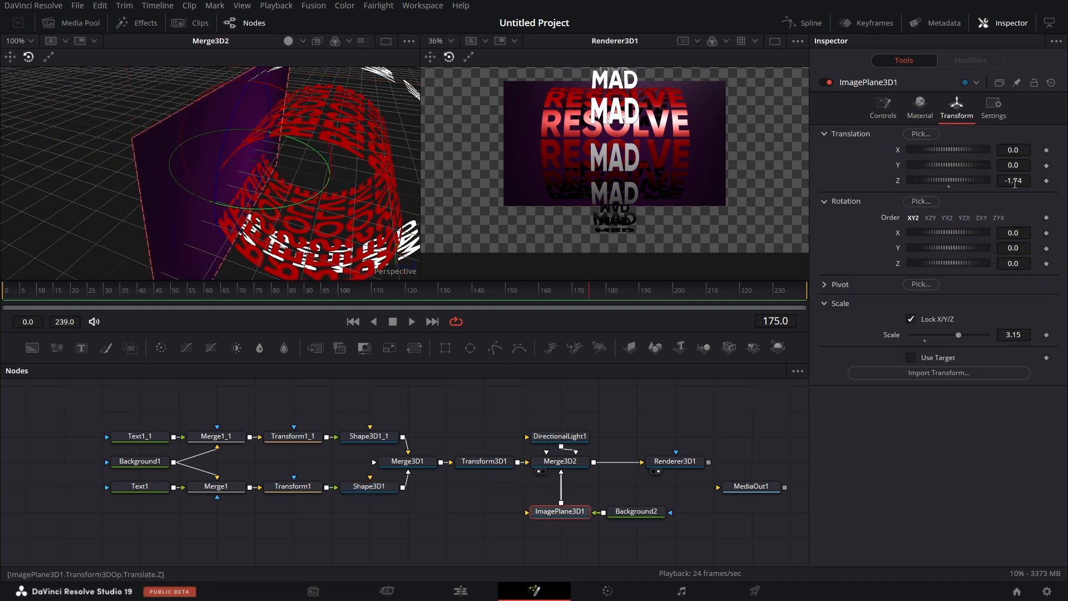
key(w)
mouse_move(1013, 181)
mouse_down()
mouse_move(985, 181)
mouse_move(1015, 183)
mouse_up()
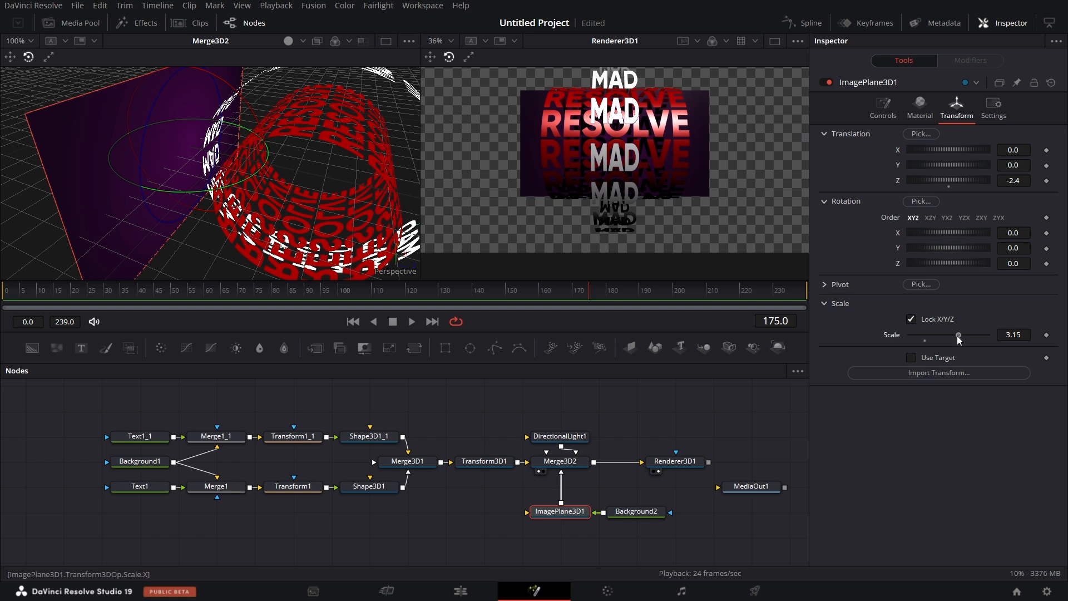
drag(957, 336, 1026, 335)
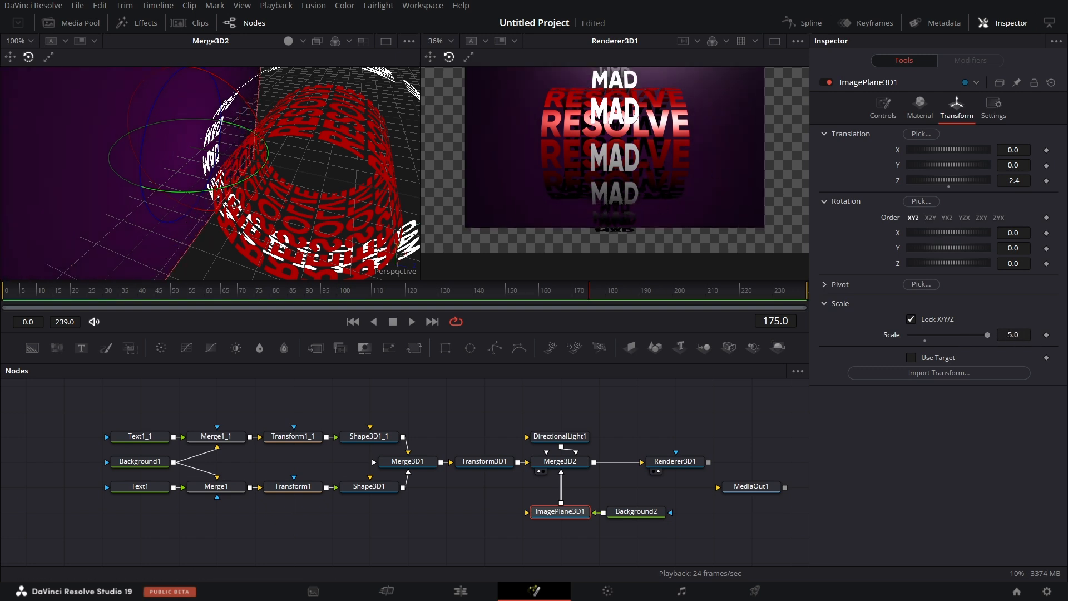
double_click(1012, 335)
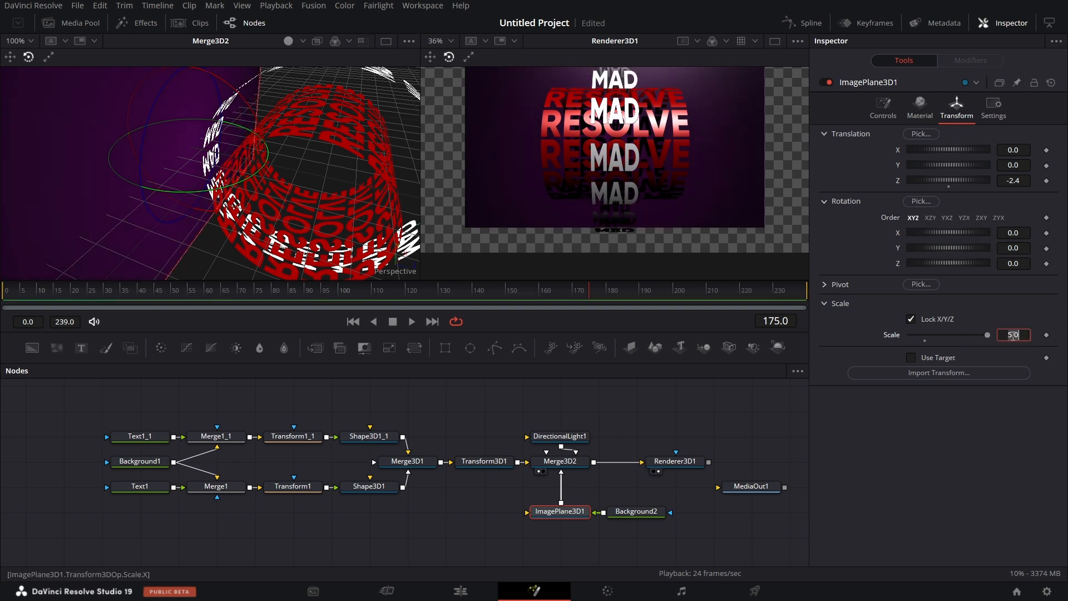
text(7)
key(Tab)
scroll(627, 245, up, 7)
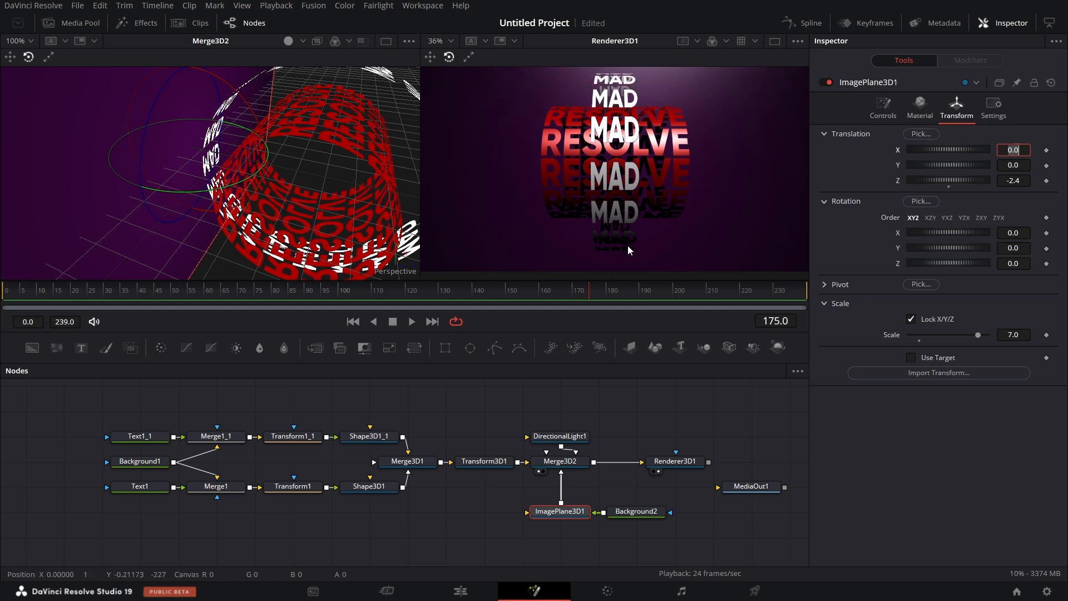
scroll(628, 245, down, 6)
scroll(627, 250, up, 2)
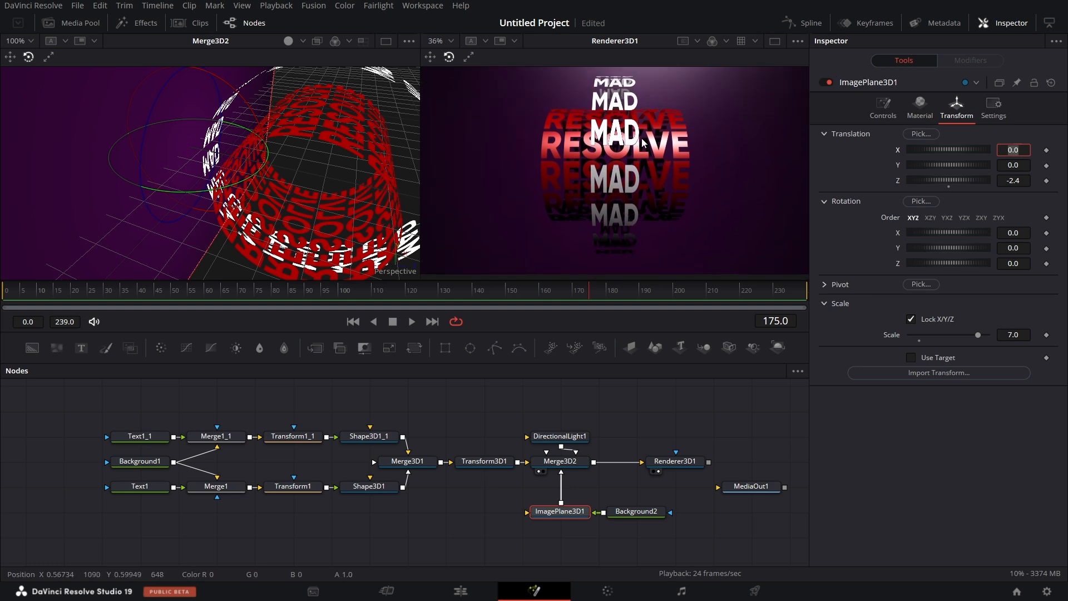
scroll(658, 170, up, 3)
scroll(653, 176, down, 1)
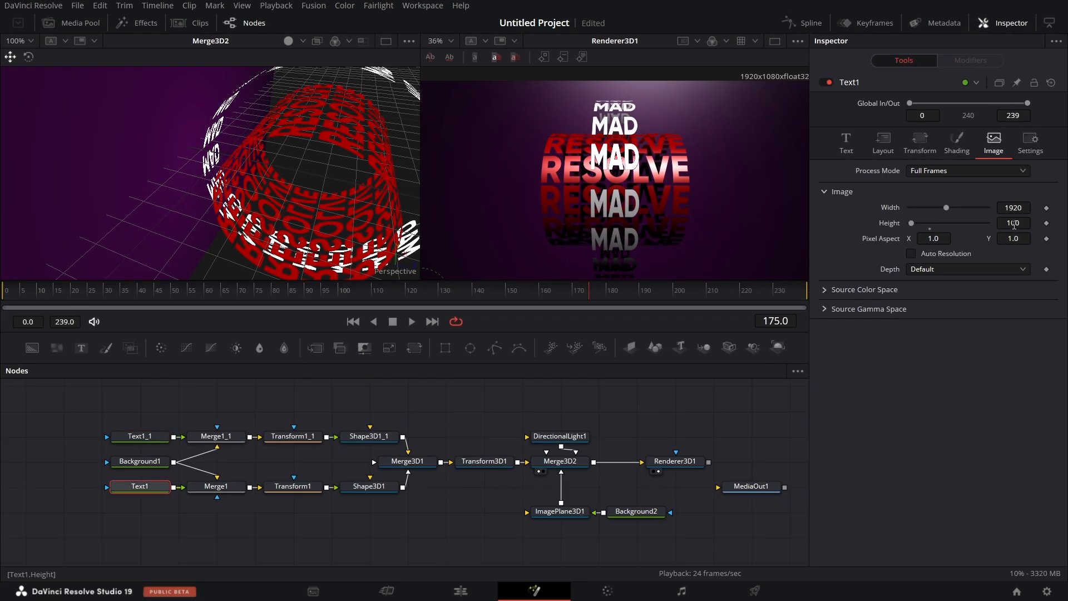
- Reduce Text1's image height to 96 to tighten the spacing between the repeated MAD rows
drag(1013, 224, 1010, 225)
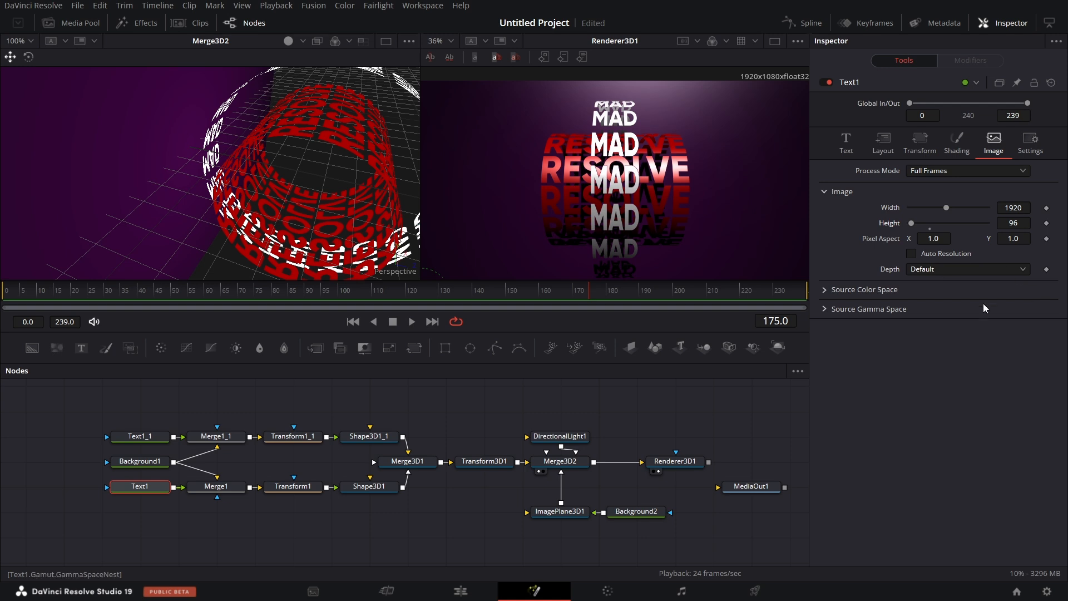
click(1022, 225)
text(98)
key(Tab)
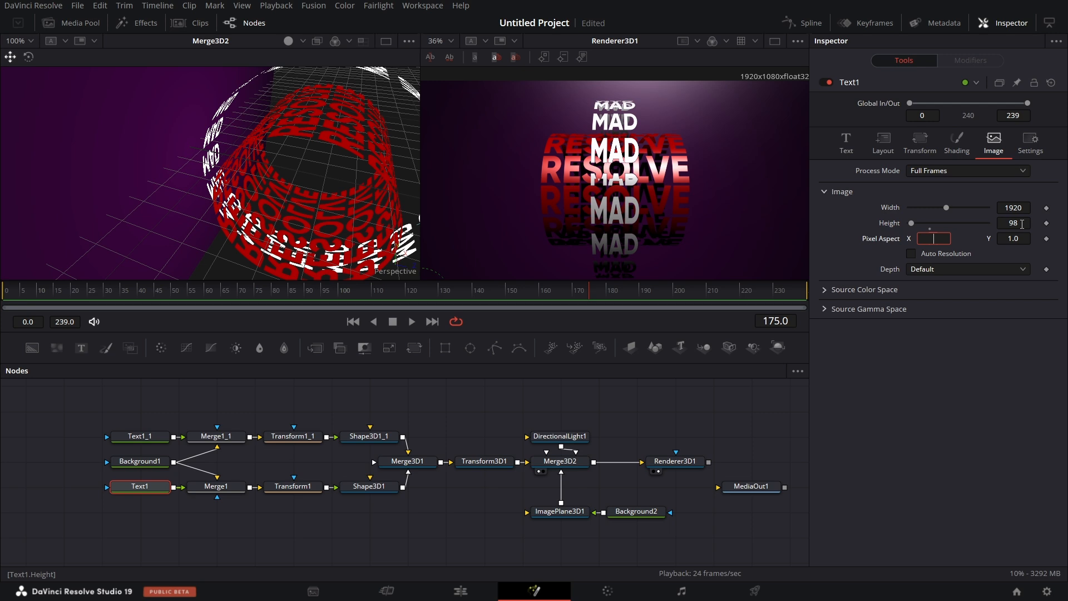
click(1022, 224)
key(BackSpace)
text(6)
key(Tab)
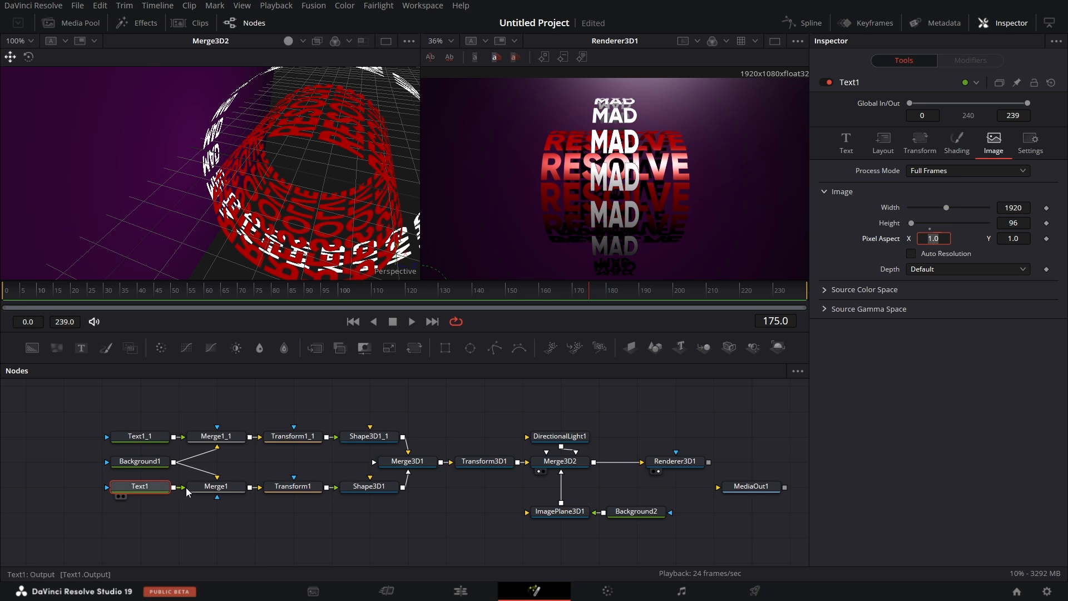
- Disable Use Size and Aspect on Transform1 and widen the MAD text with an X Size of 1.532
click(293, 486)
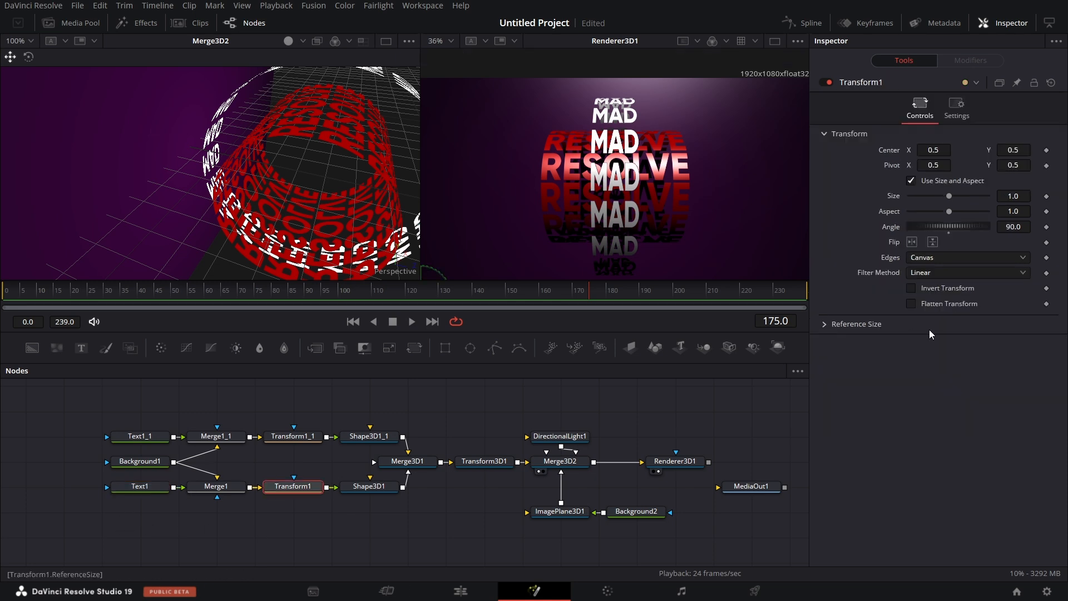
click(911, 182)
drag(1007, 195, 1067, 196)
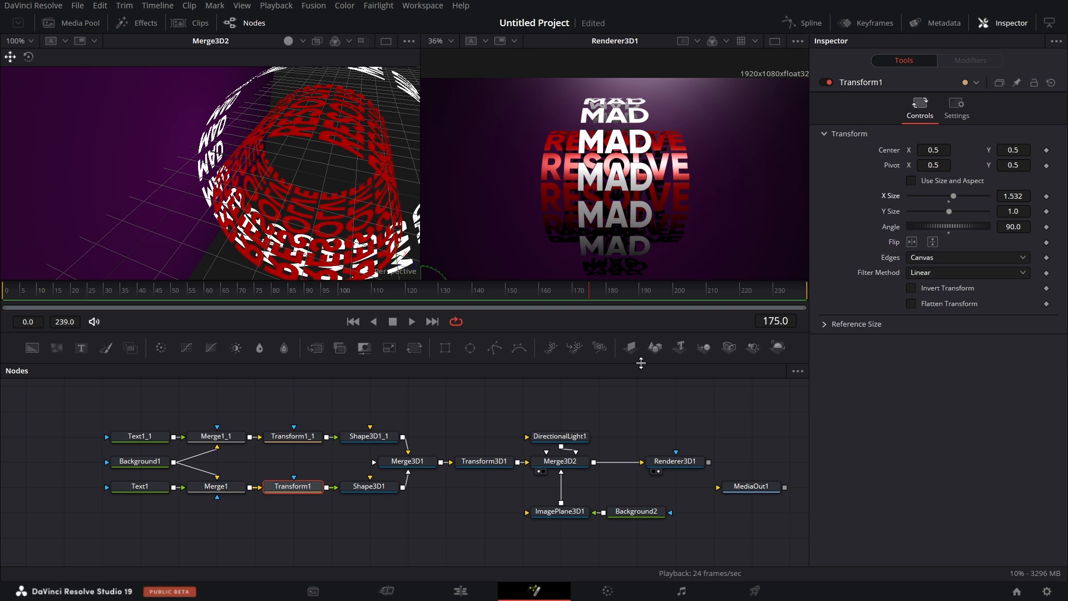
- Disable Use Size and Aspect on Transform1_1 and widen the RESOLVE text with an X Size of 1.172
click(299, 433)
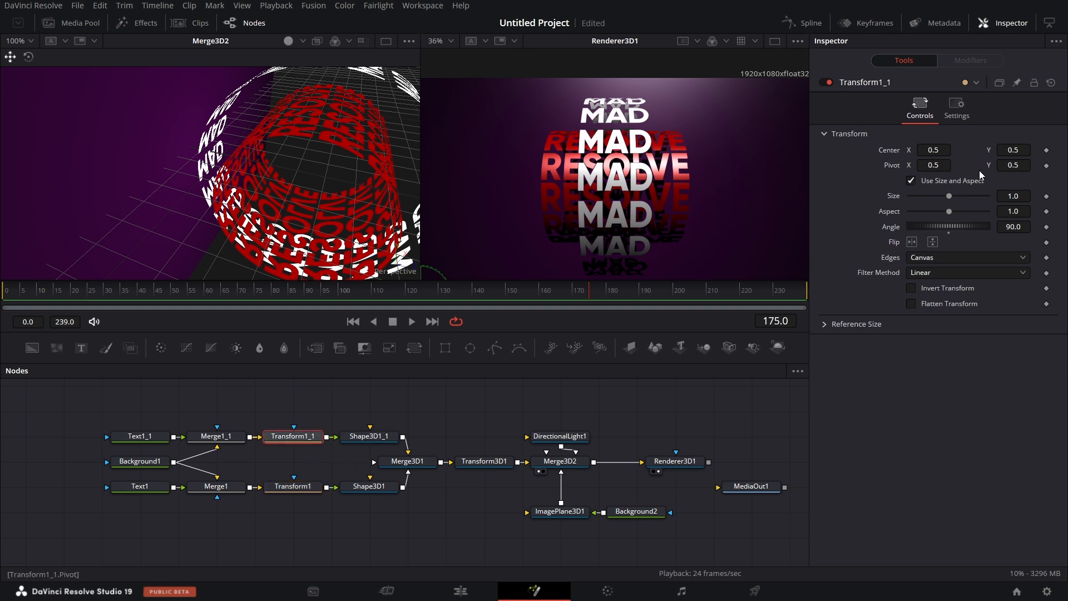
click(912, 181)
drag(1015, 196, 1033, 196)
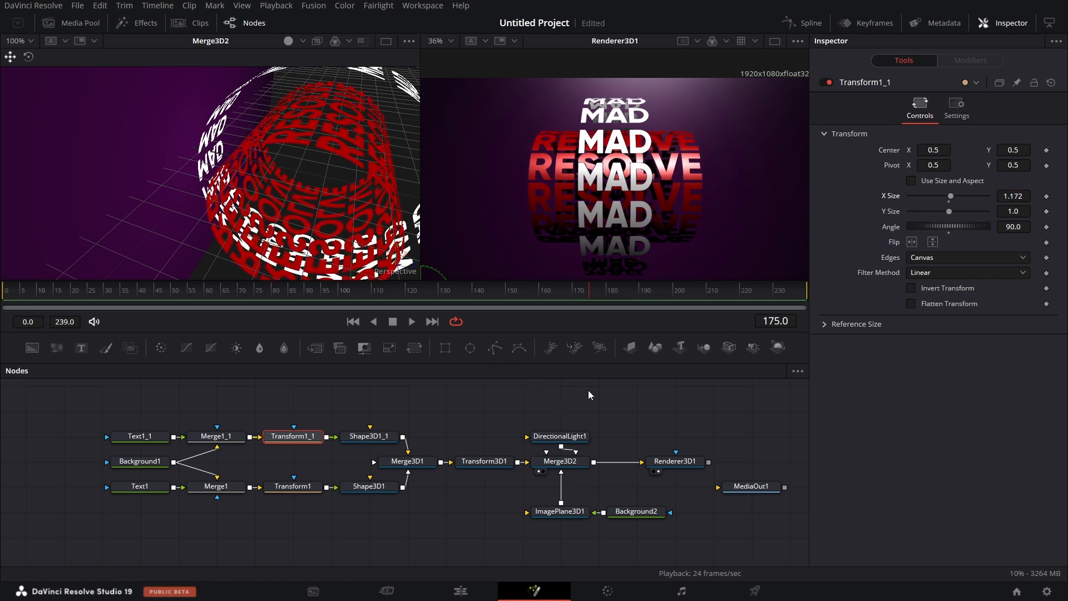
- Change Shape3D1_1's Z rotation expression to -time so its cylinder counter-rotates against Shape3D1, and preview the playback
scroll(638, 429, right, 2)
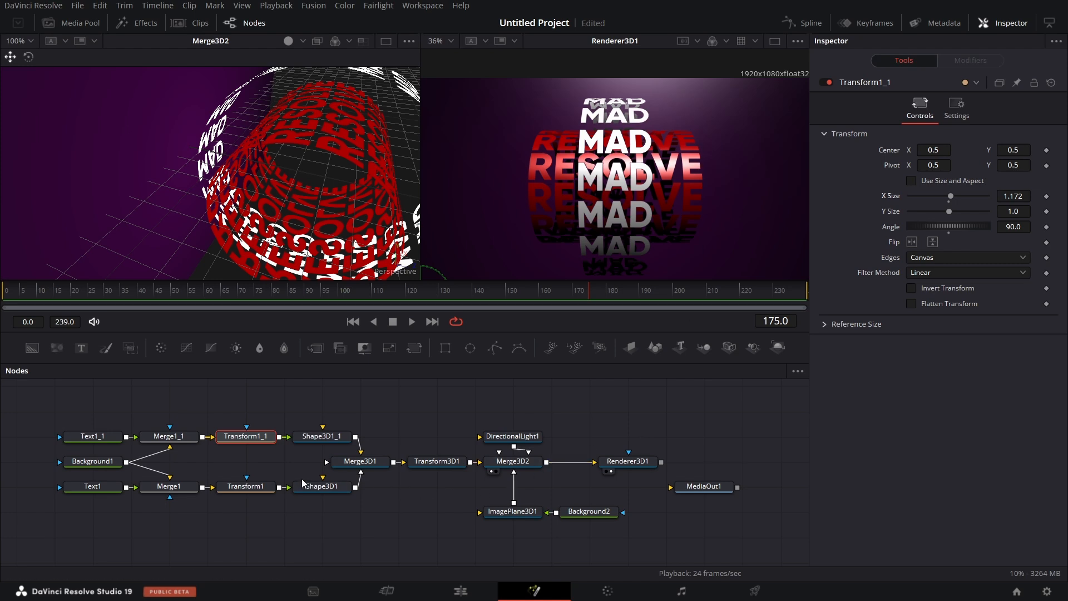
click(262, 488)
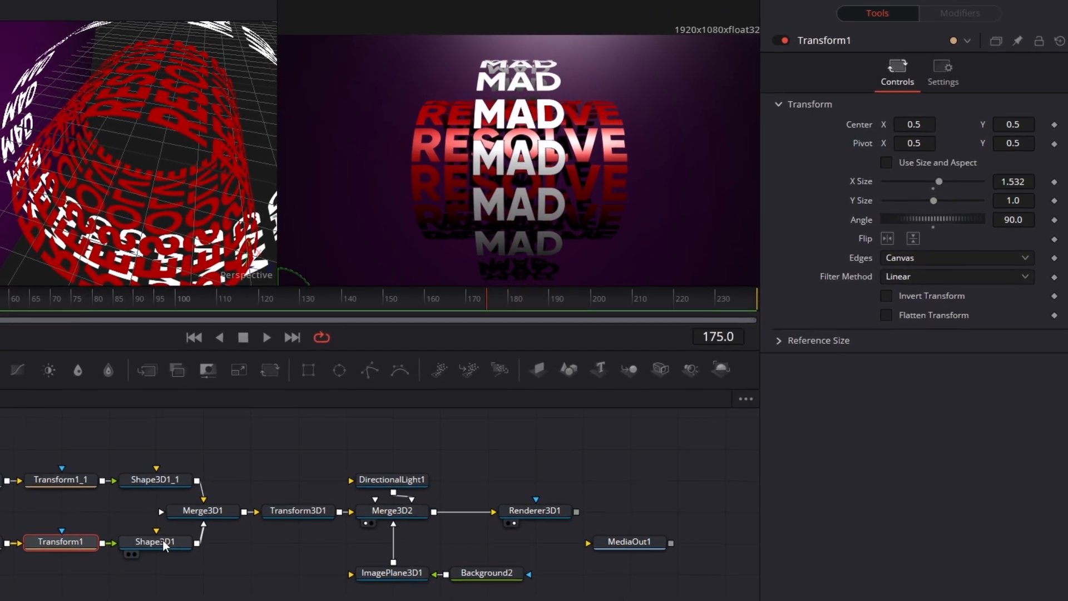
click(156, 547)
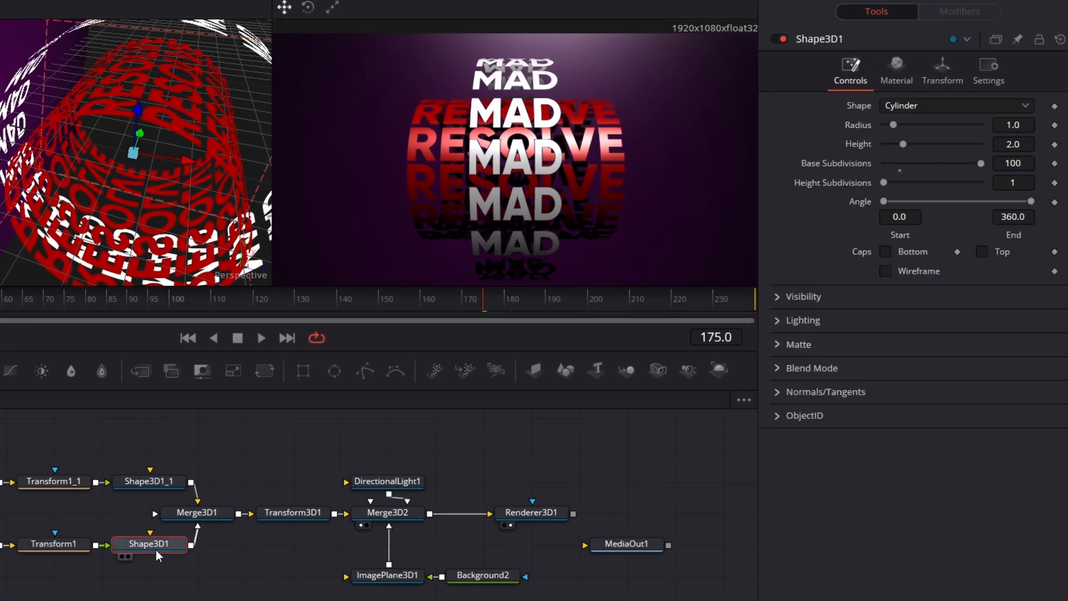
click(942, 74)
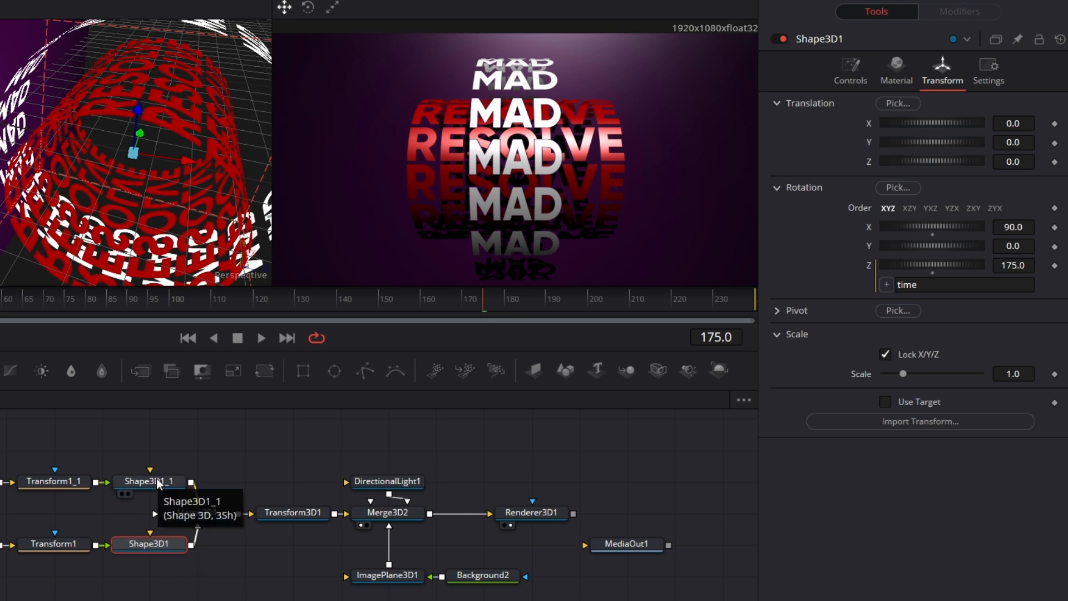
click(157, 482)
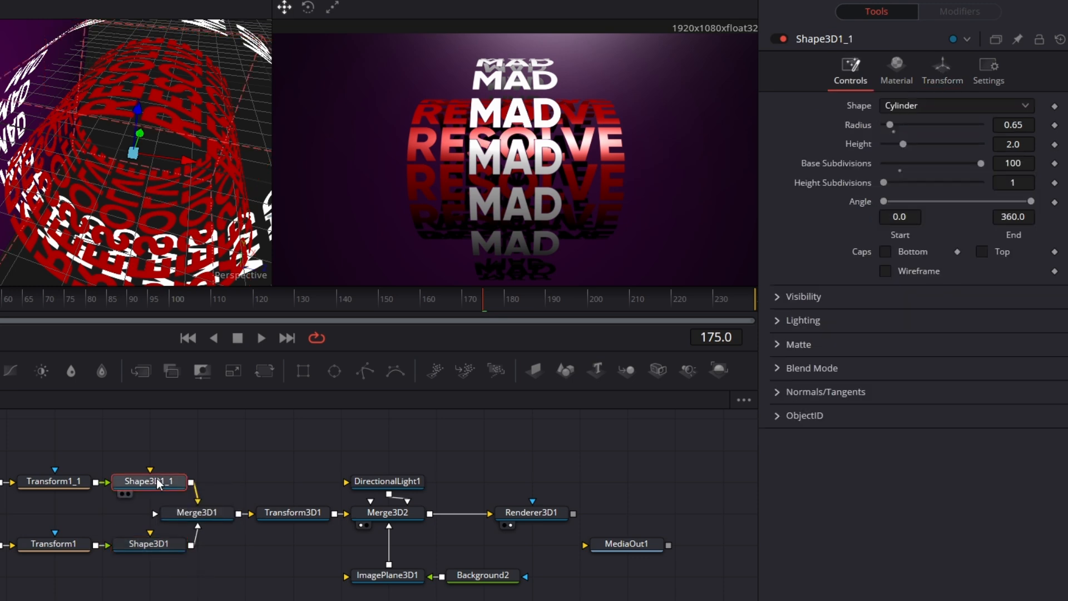
click(945, 76)
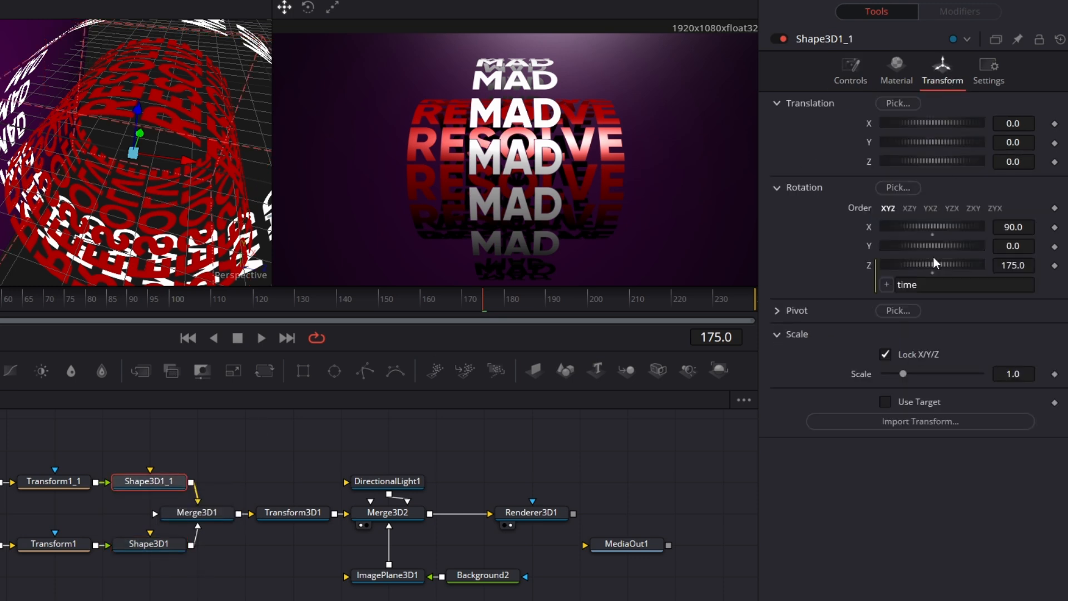
click(898, 288)
text(-)
key(Tab)
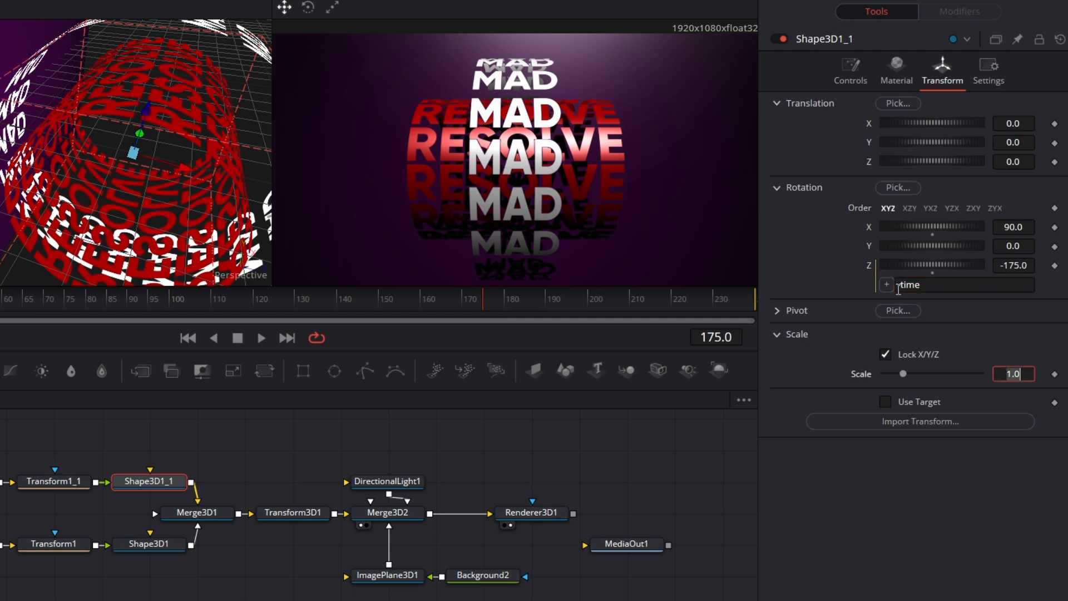
click(261, 337)
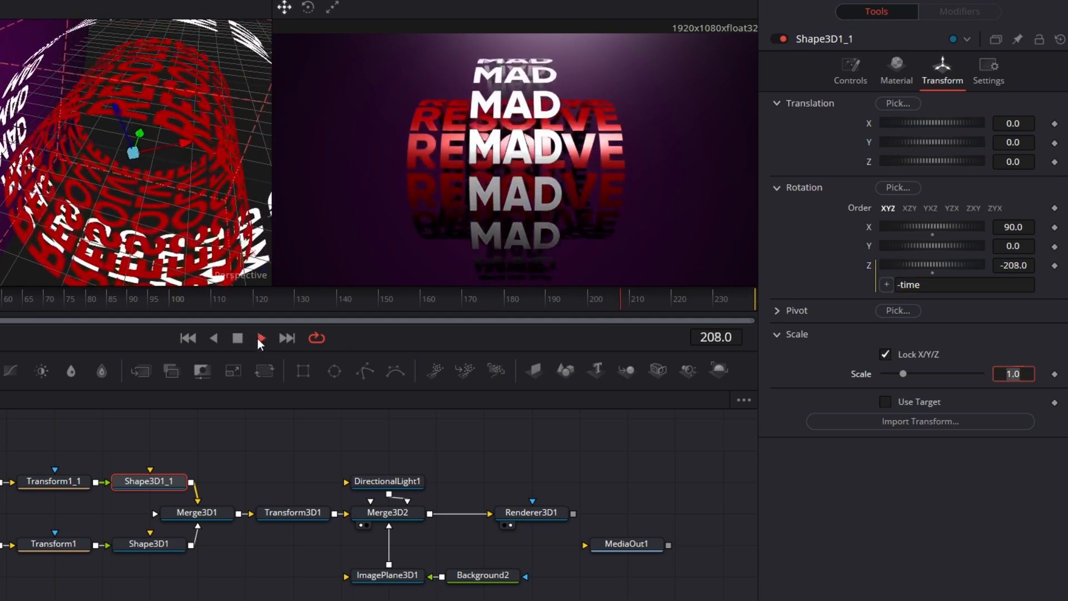
click(236, 338)
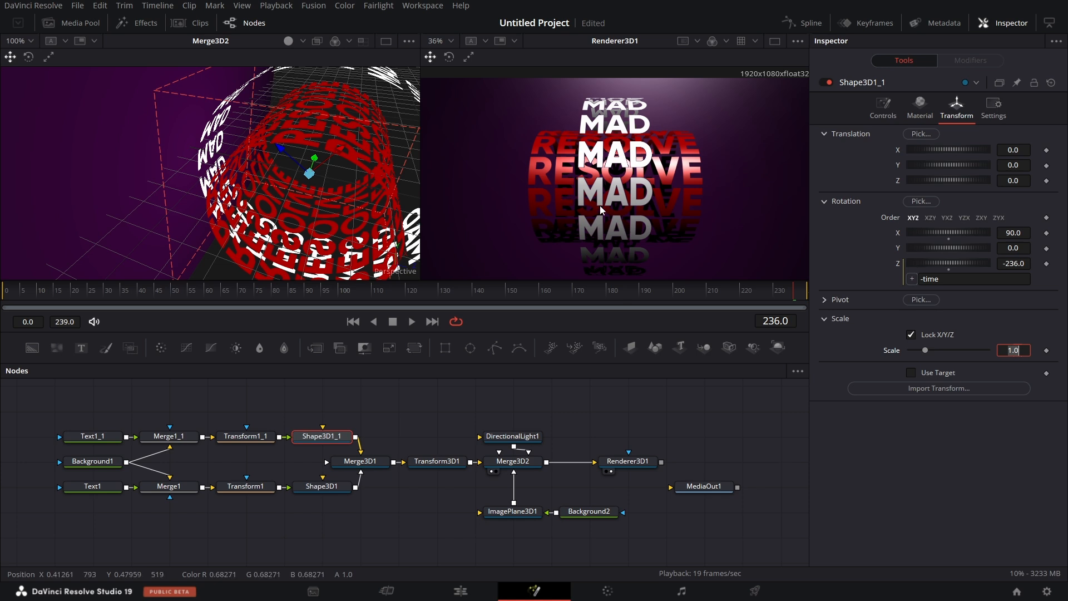
- Drive Transform3D1's Y rotation with the expression time
click(438, 460)
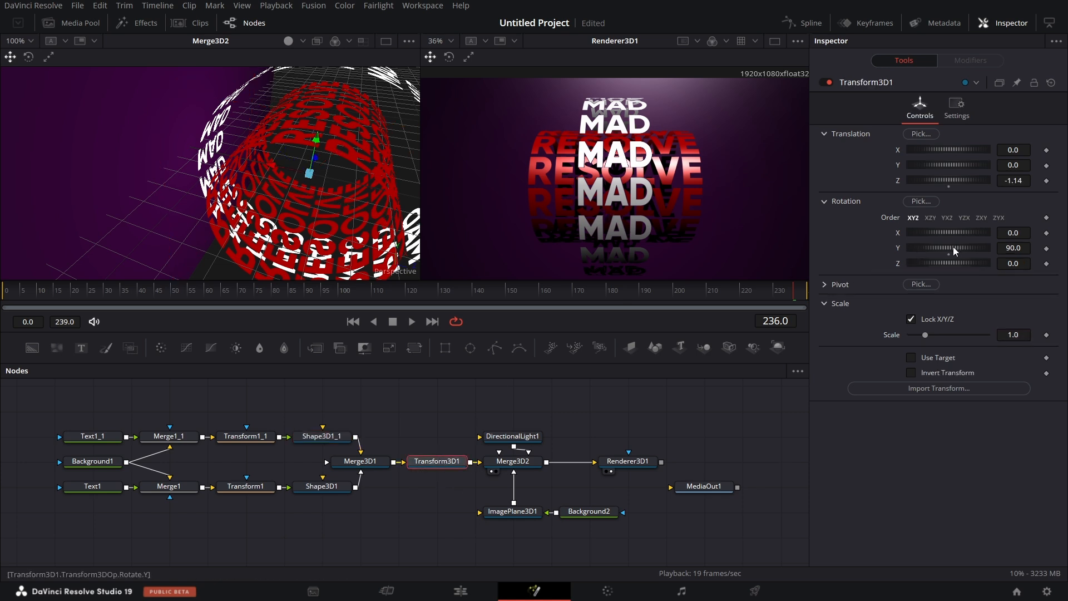
mouse_move(953, 246)
mouse_down()
mouse_move(995, 245)
mouse_move(949, 253)
mouse_up()
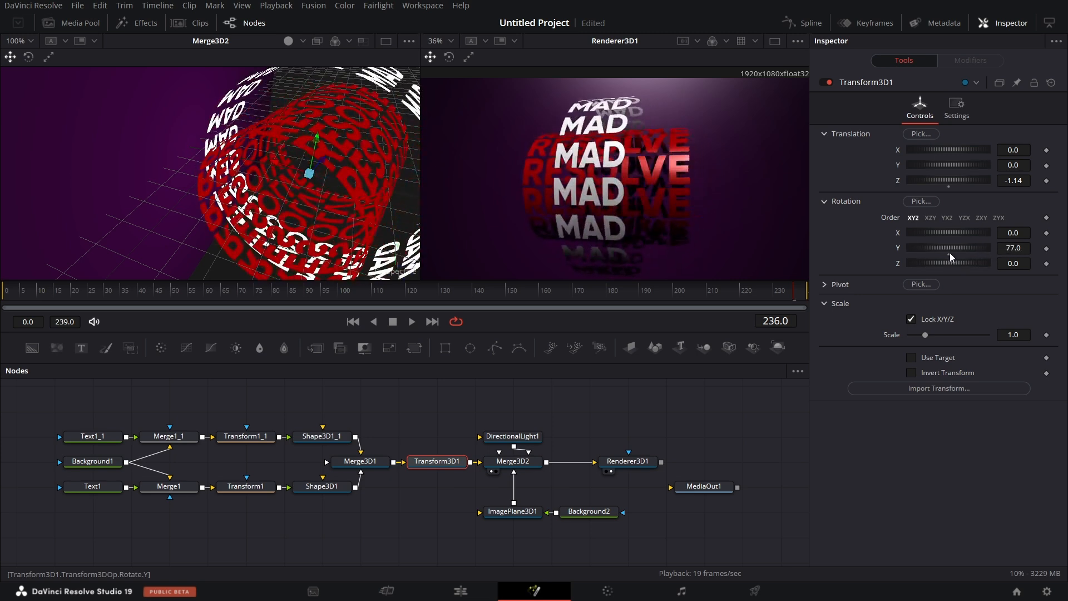
right_click(897, 249)
click(940, 431)
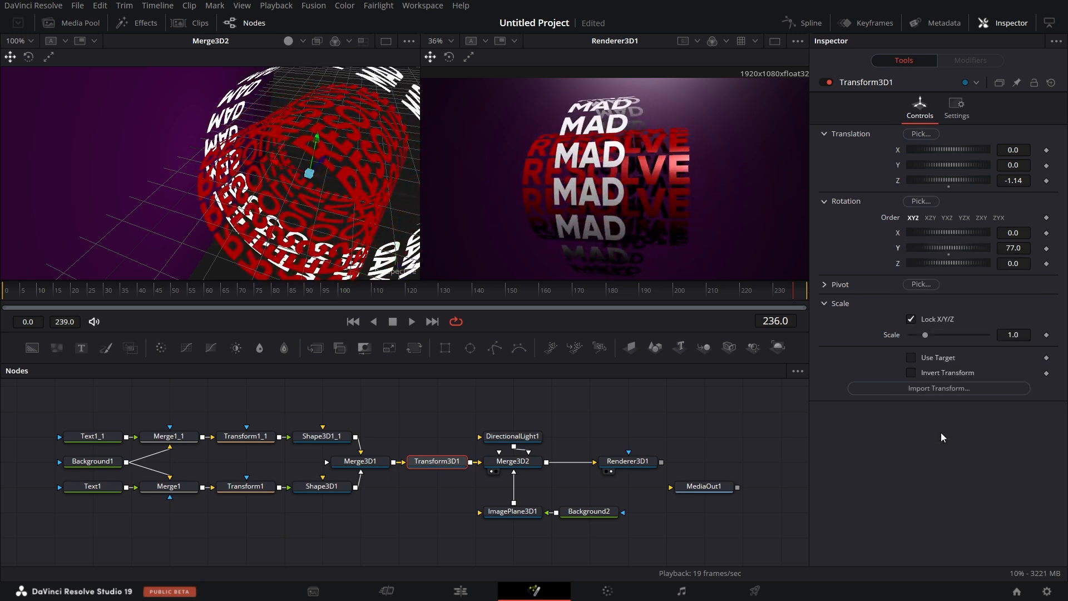
click(939, 264)
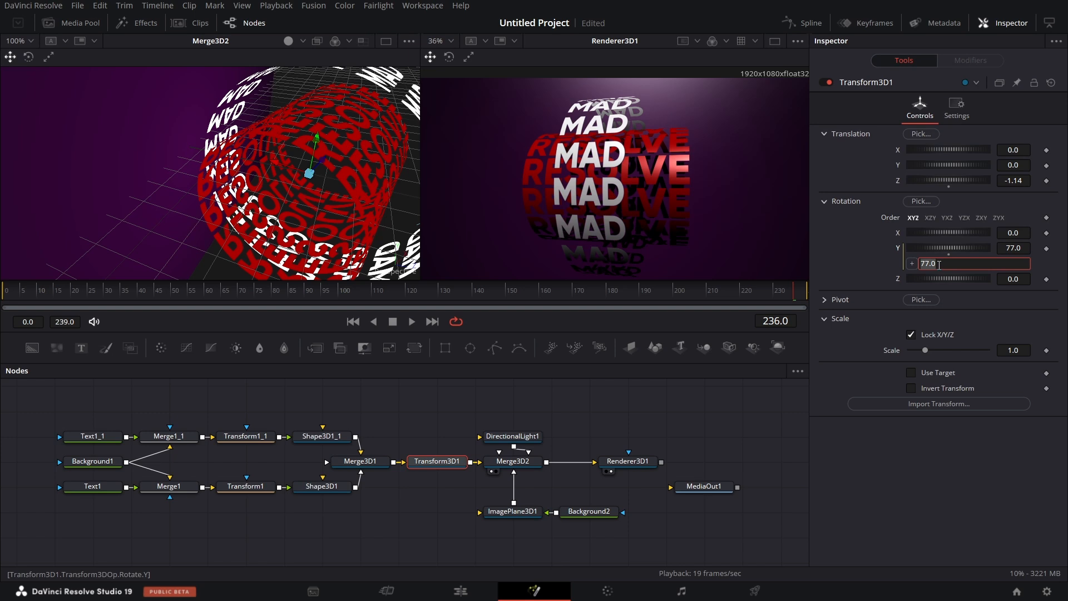
text(Time)
key(Tab)
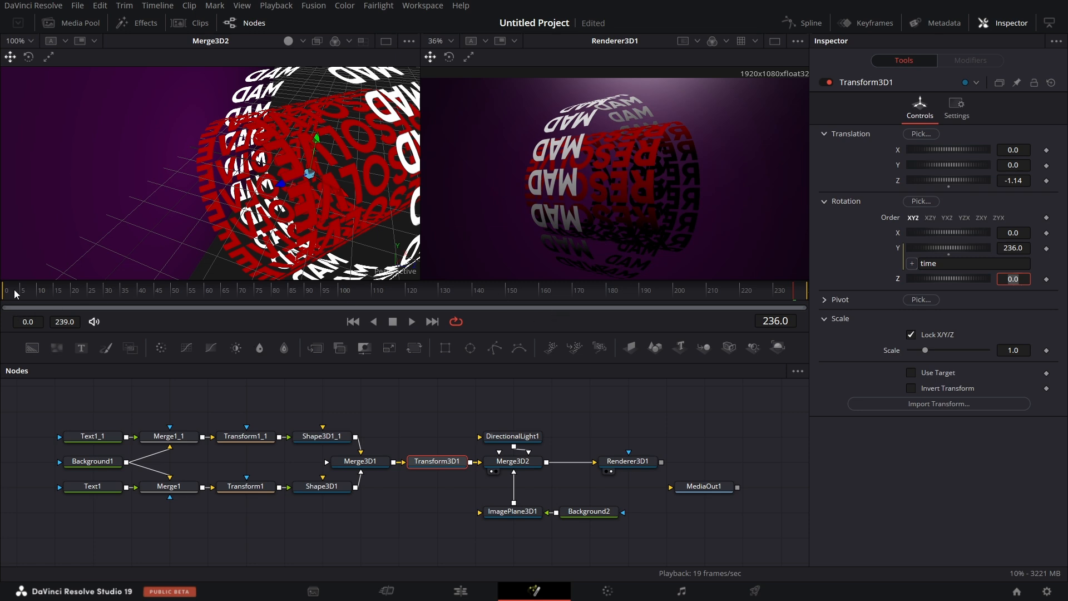
- Keyframe Transform3D1's Z translation from 3.2 at frame 0 to -1.14 at frame 50
drag(14, 294, 4, 299)
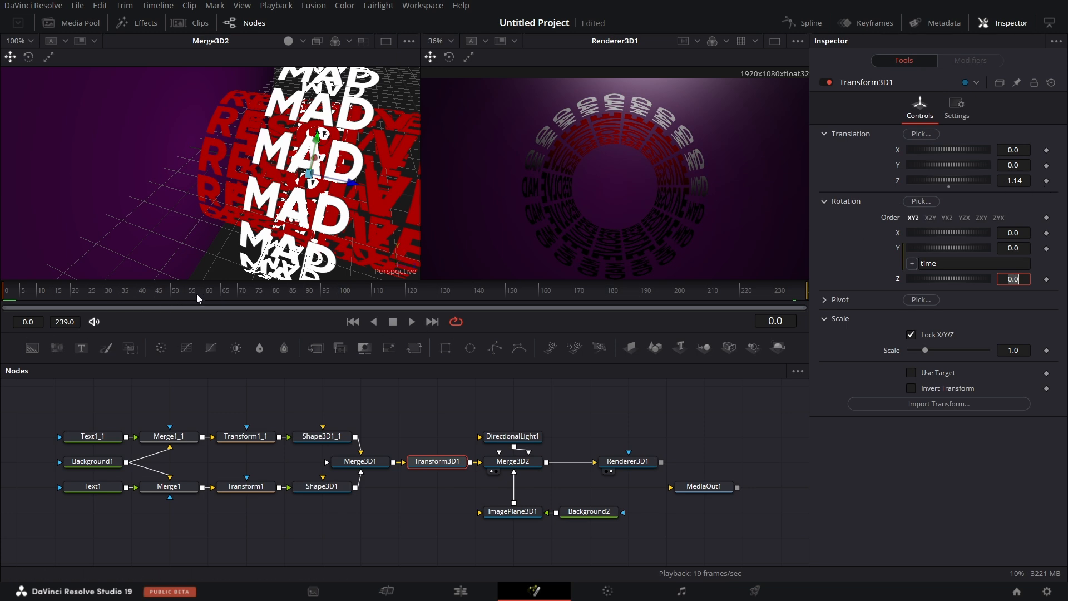
click(171, 288)
click(1046, 181)
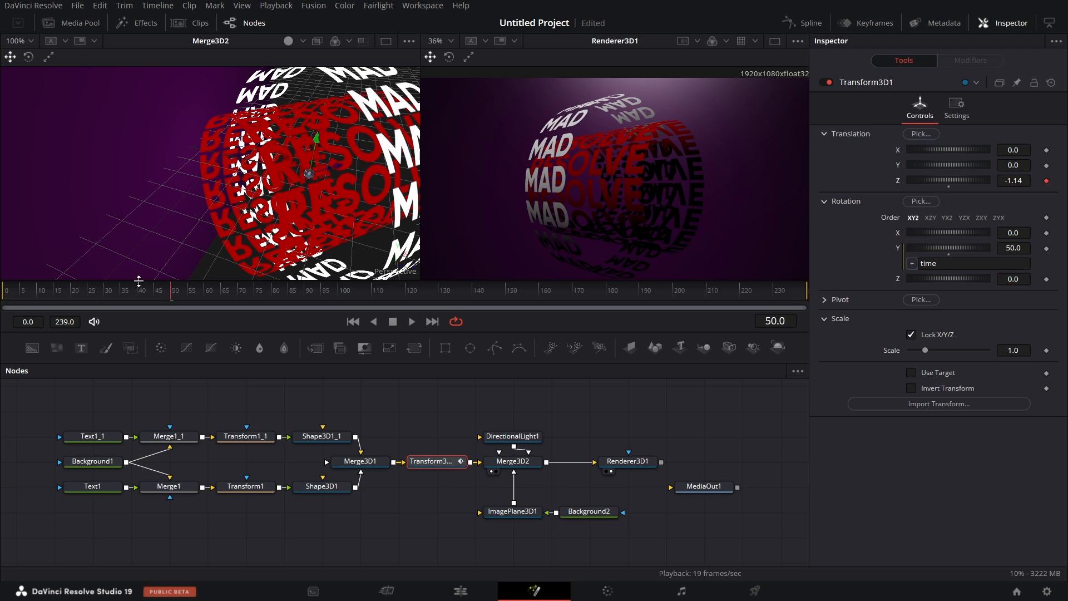
drag(41, 296, 4, 296)
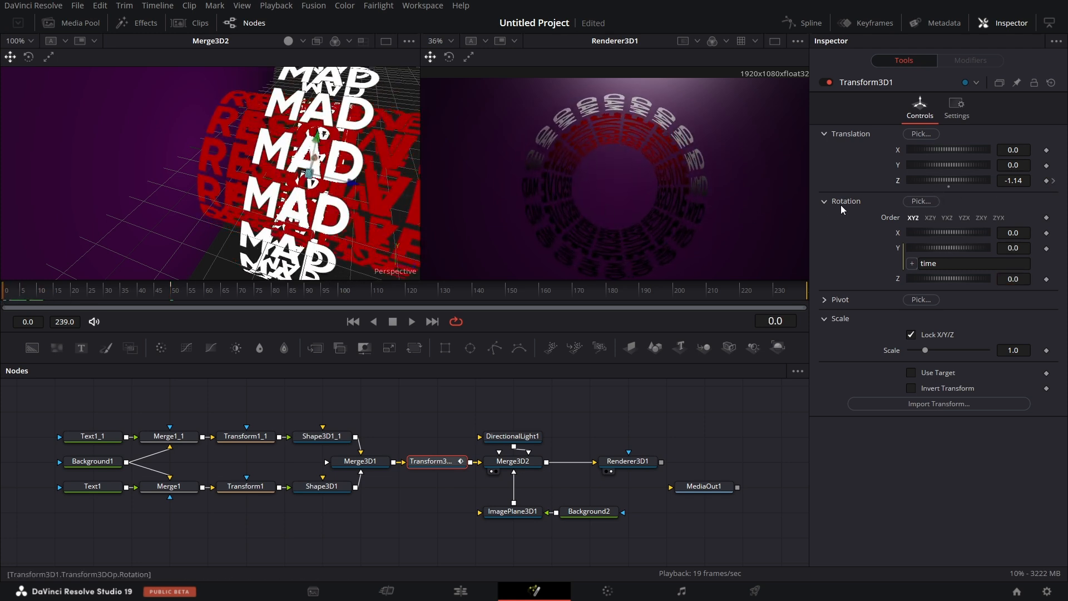
drag(938, 178, 956, 187)
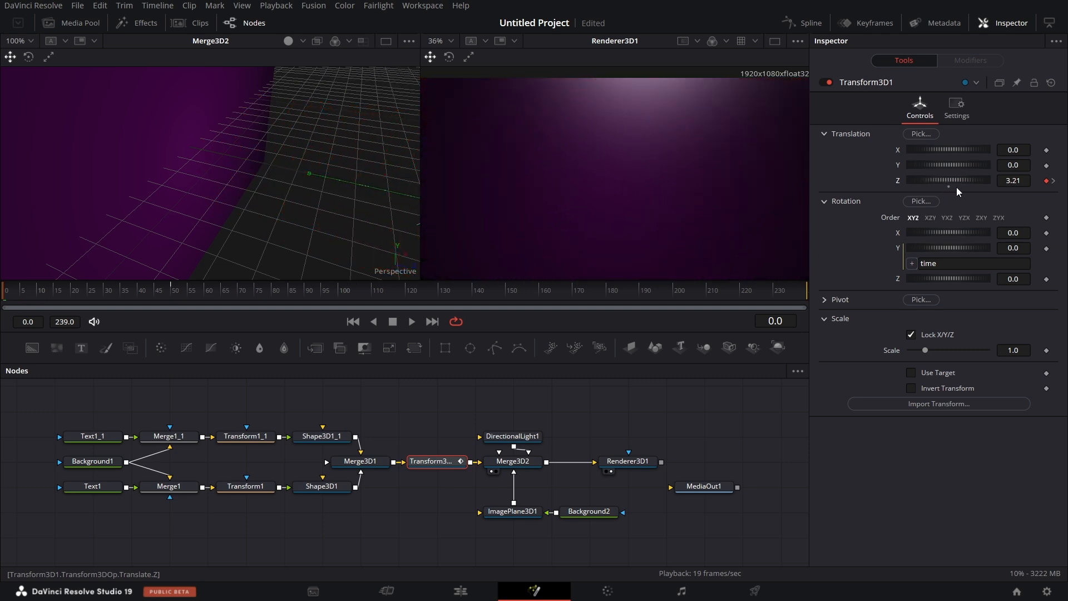
click(1029, 181)
click(1029, 182)
key(Tab)
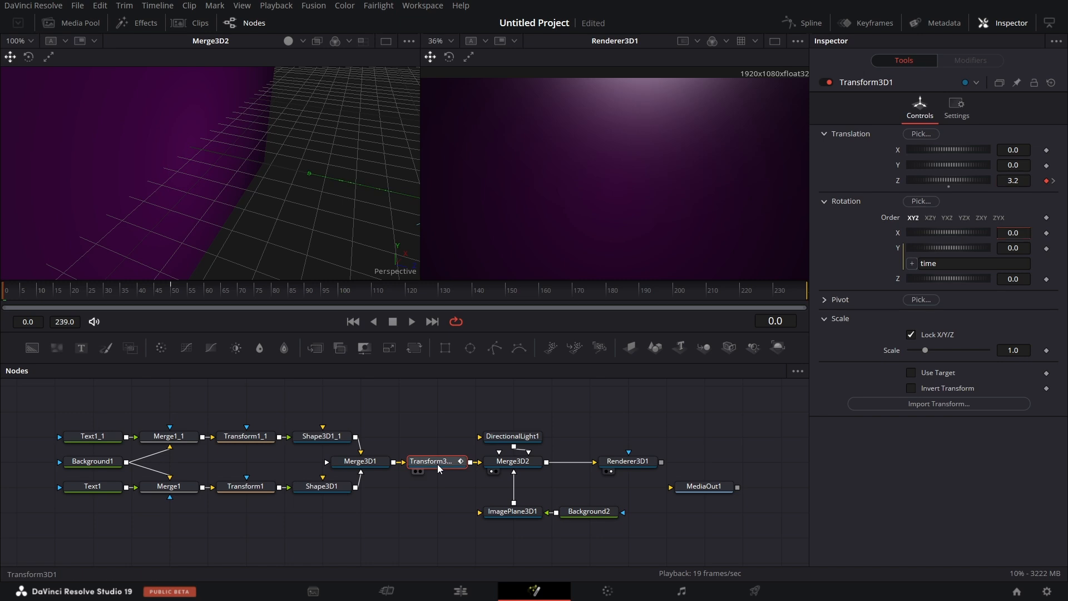
- Apply Out Cubic easing to both keyframes of Transform3D1's Z Offset curve and preview the fly-in
click(807, 23)
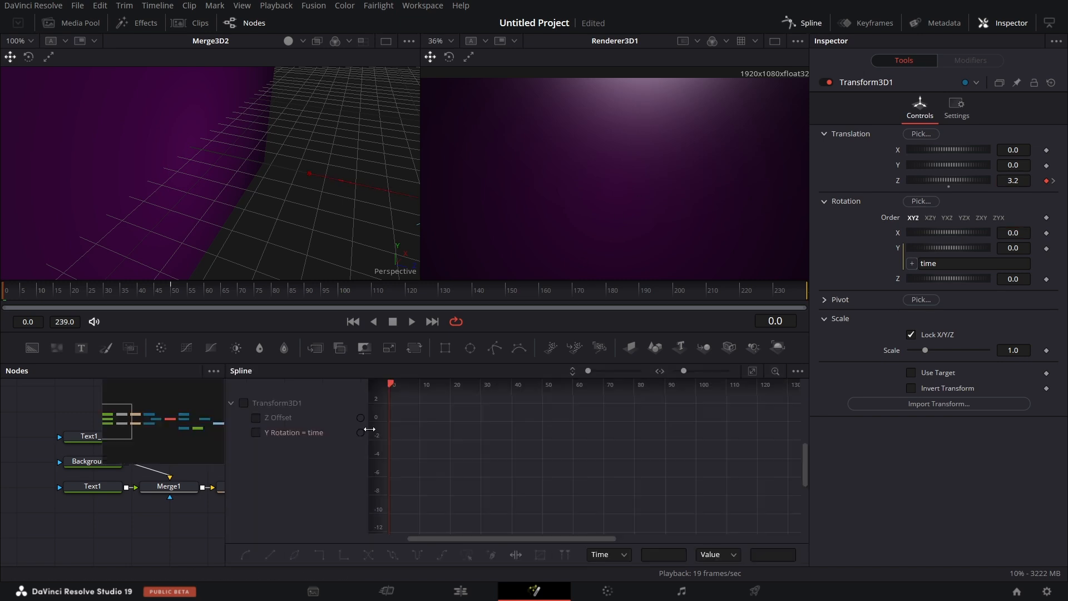
click(257, 418)
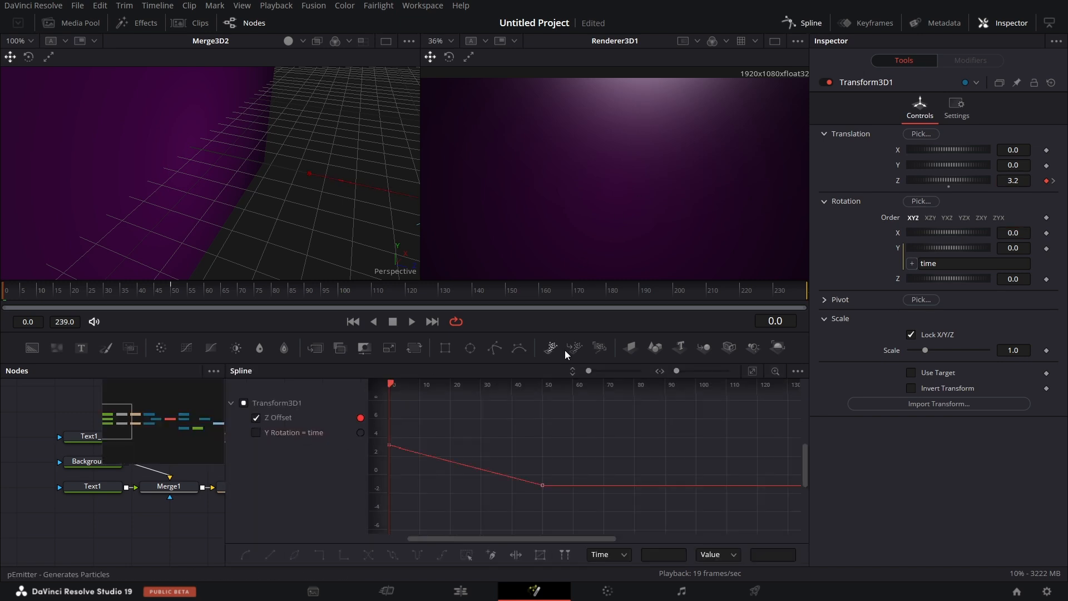
click(753, 371)
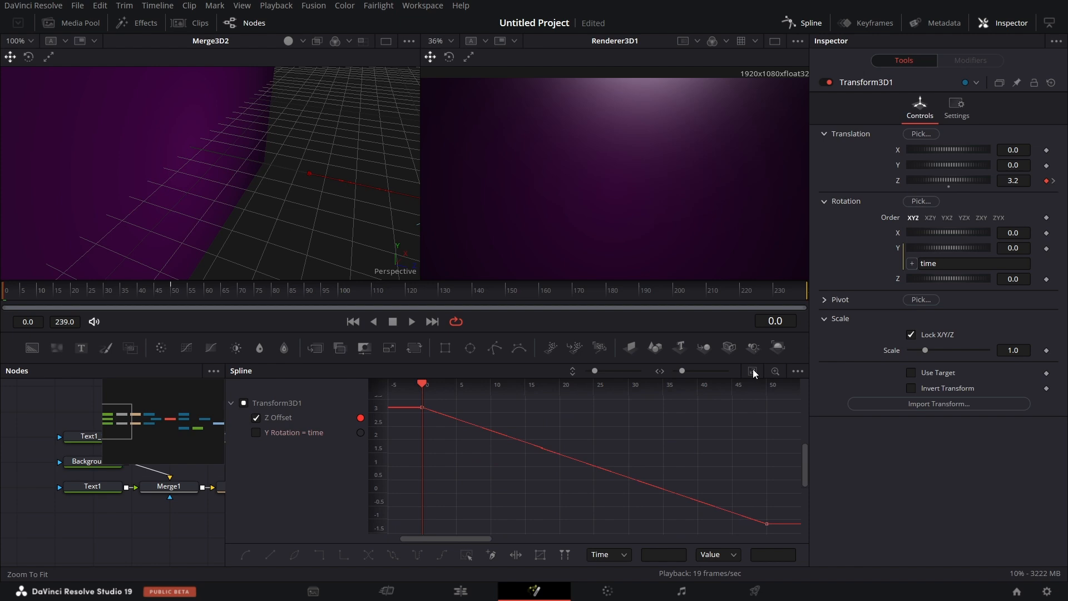
key(ctrl+a)
right_click(619, 446)
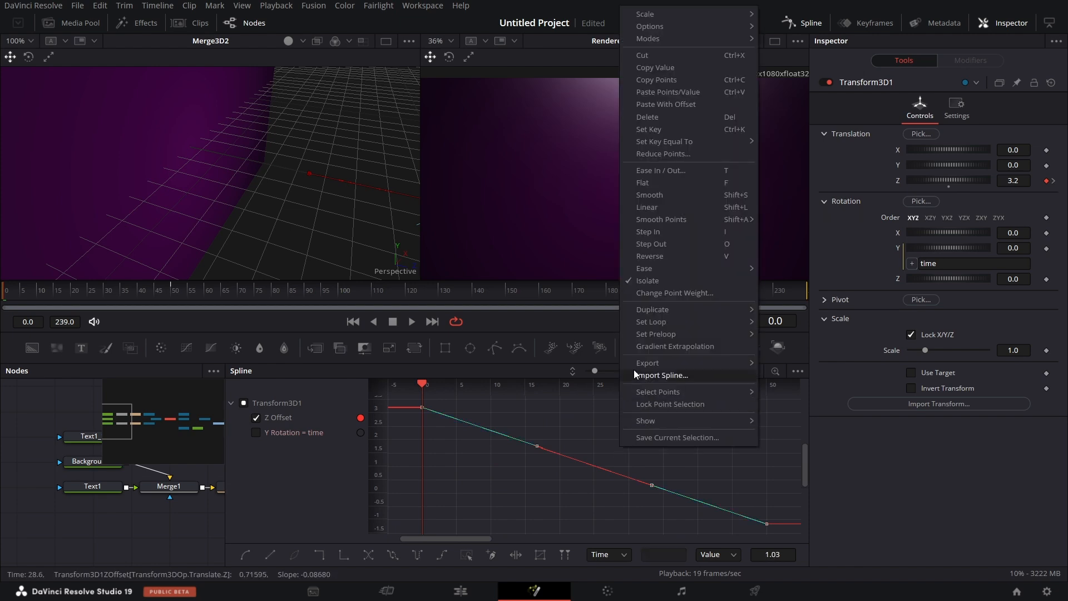
mouse_move(671, 268)
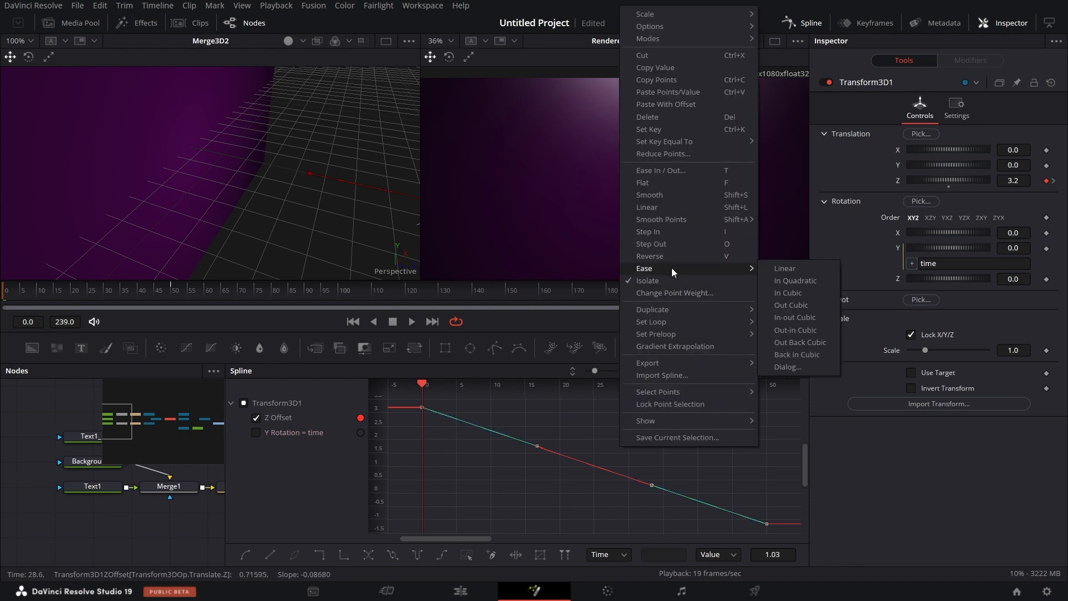
click(799, 305)
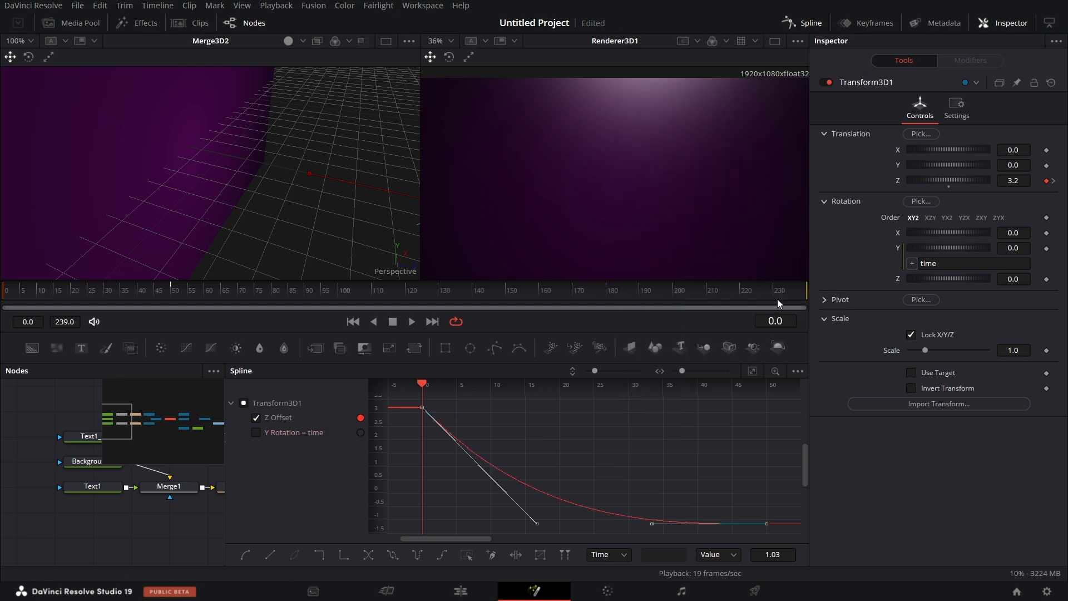
click(805, 25)
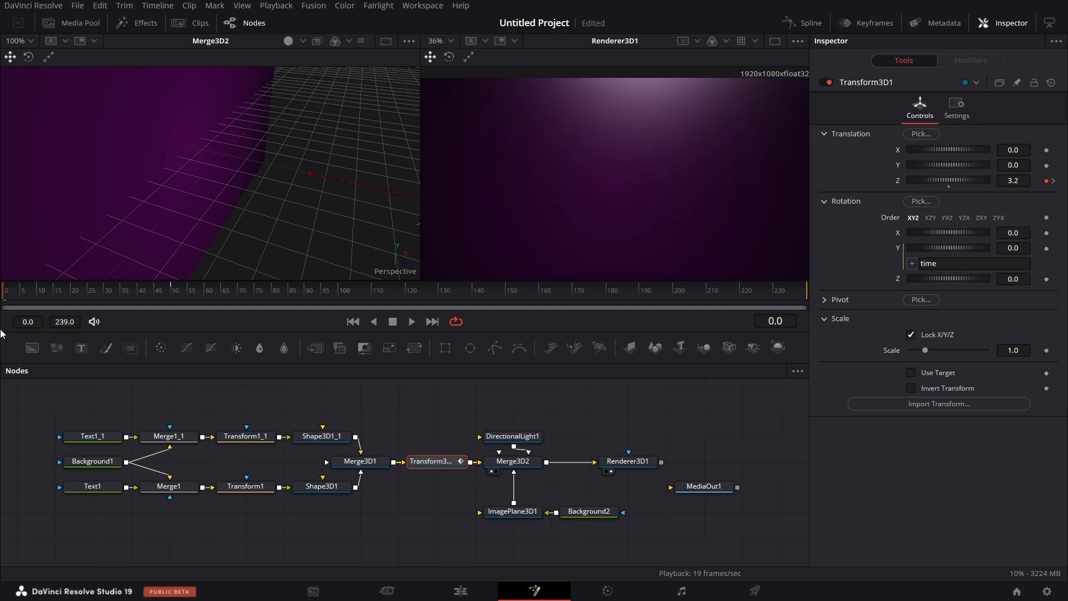
click(412, 322)
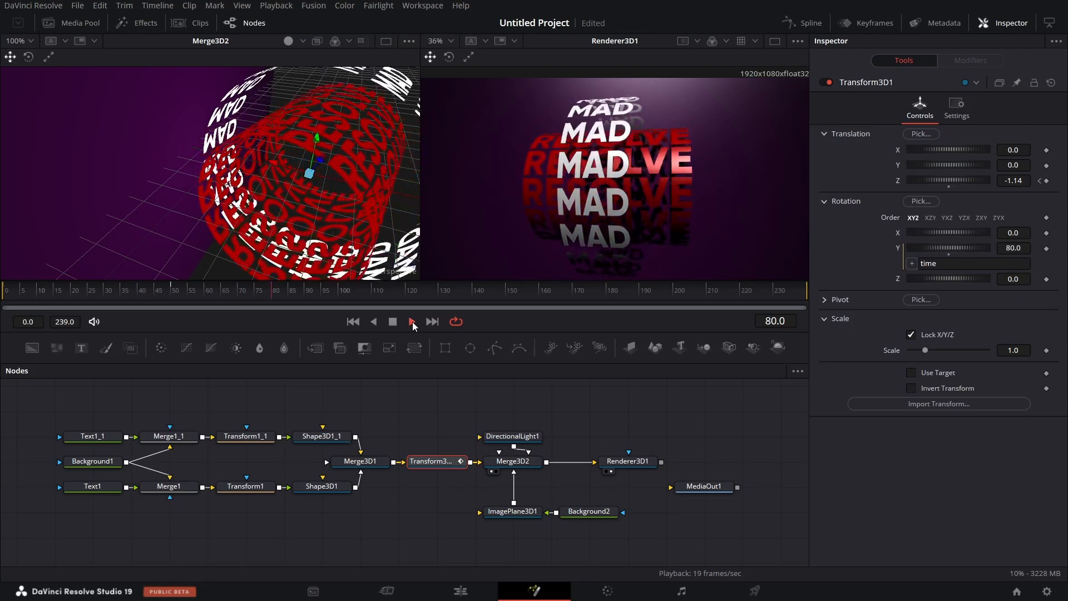
click(395, 322)
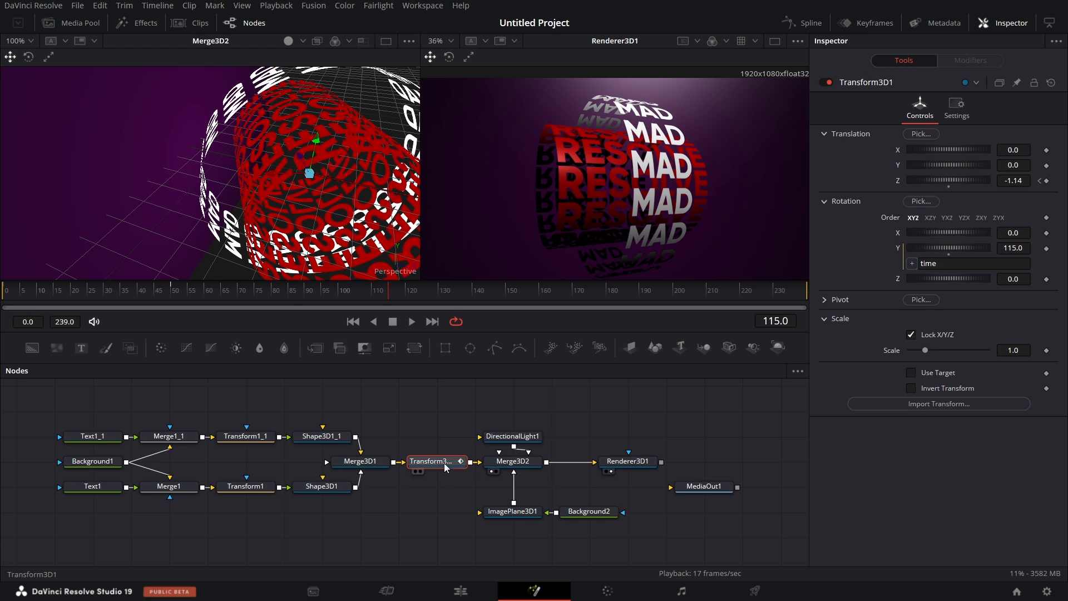
- Slow the fly-in by moving Transform3D1's second Z Offset keyframe to frame 90
click(874, 22)
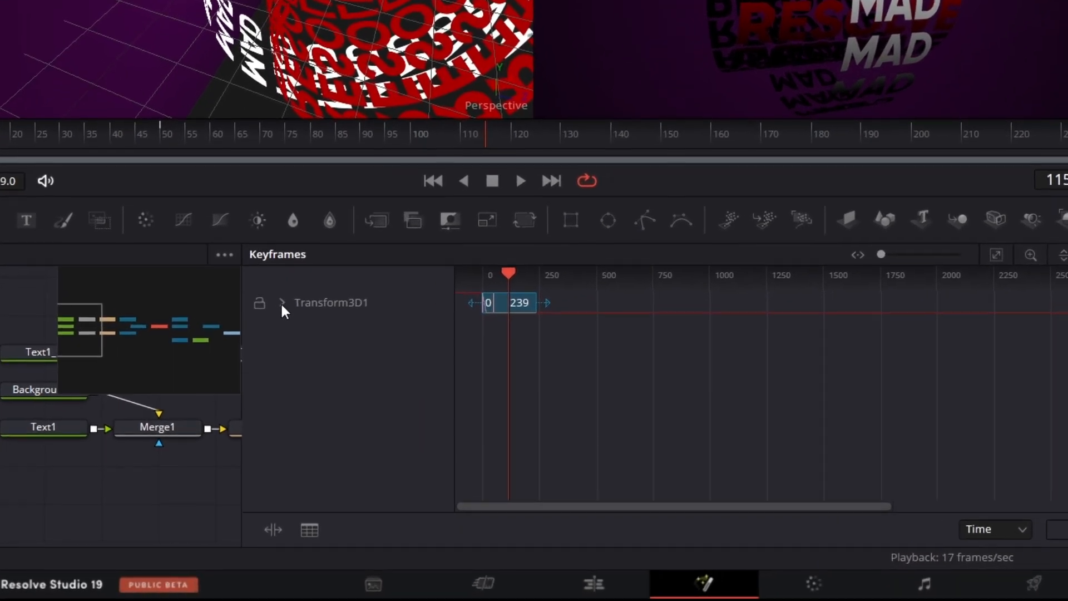
click(282, 303)
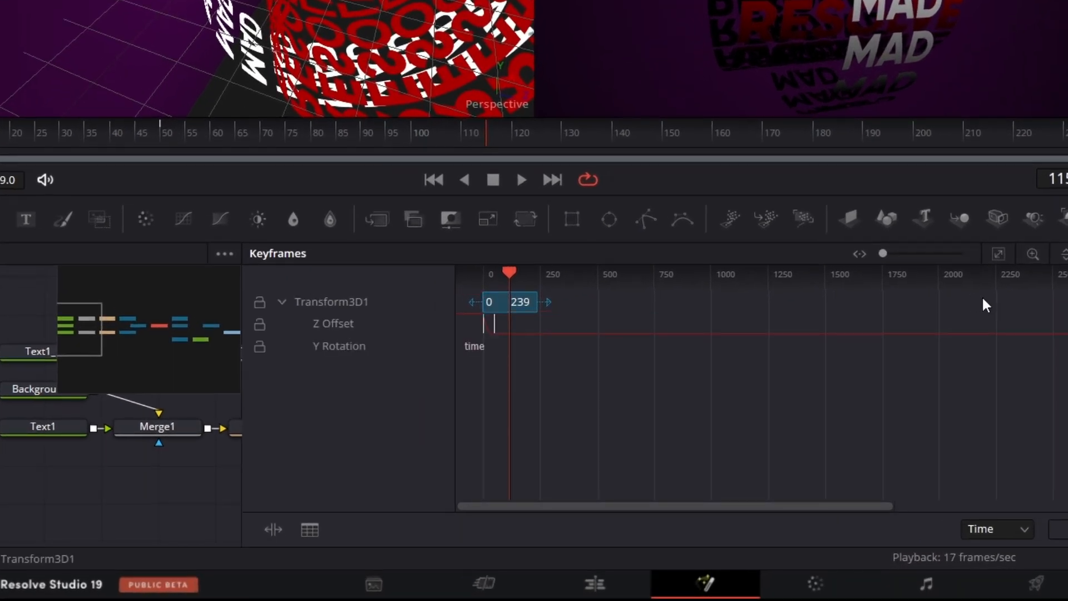
click(998, 255)
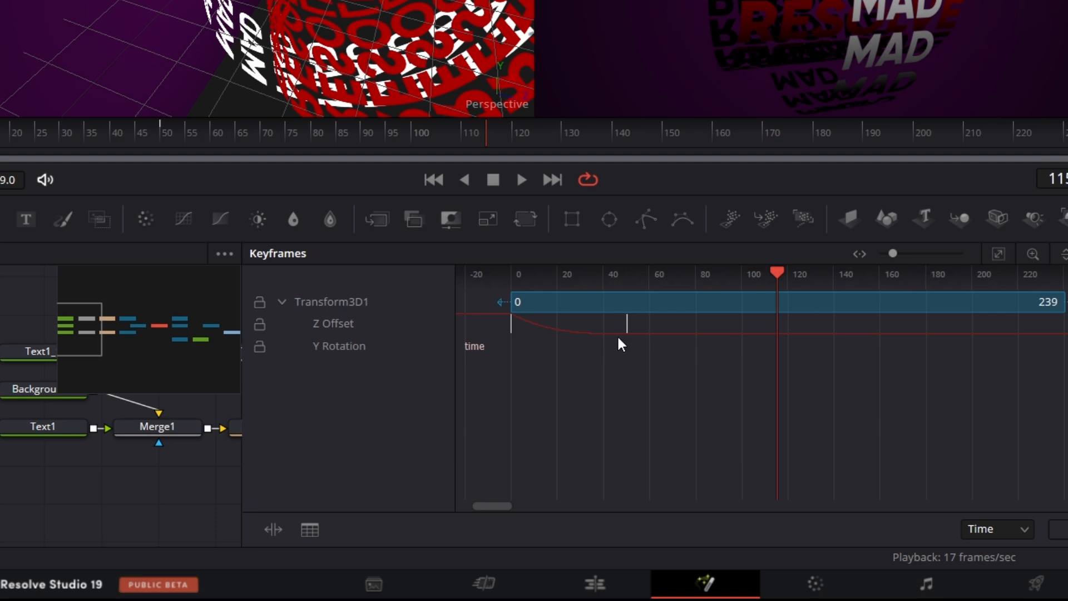
drag(619, 333, 714, 337)
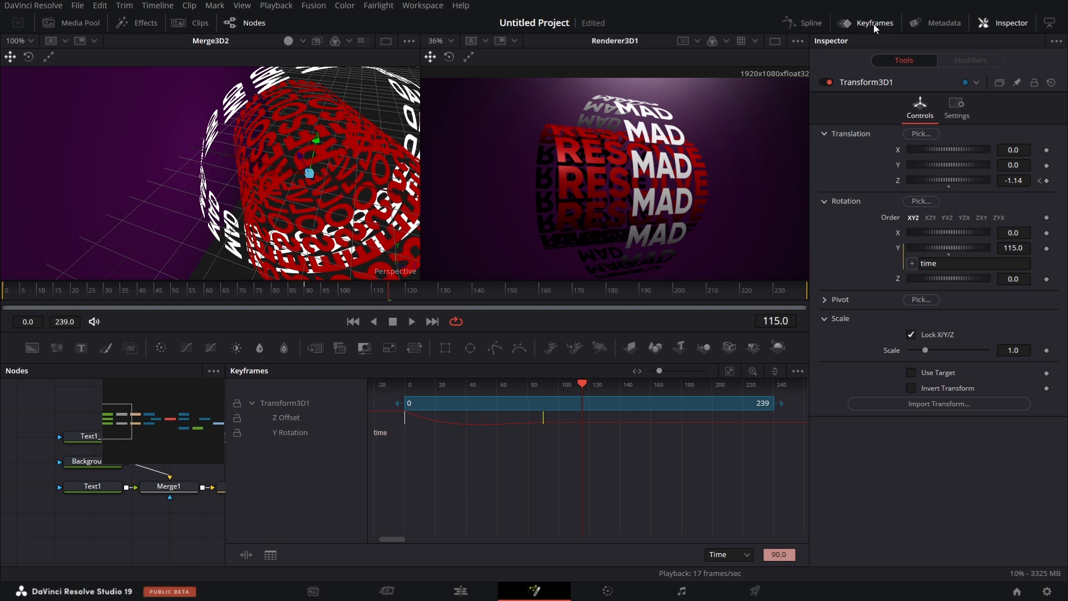
click(872, 24)
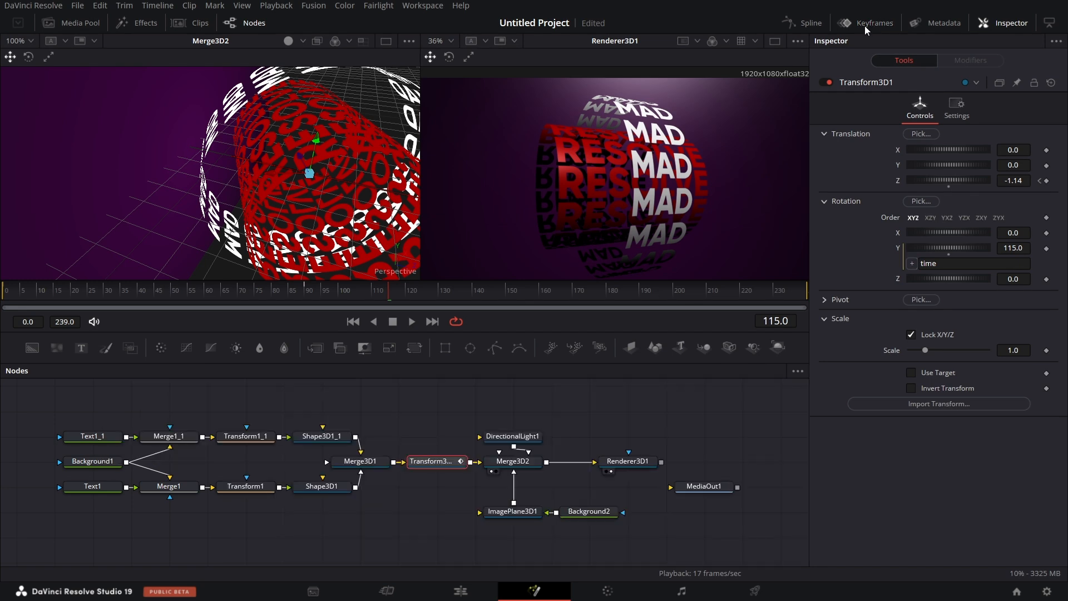
- Reapply Out Cubic easing to the lengthened Z Offset curve of Transform3D1 and play the animation from frame 0
click(816, 26)
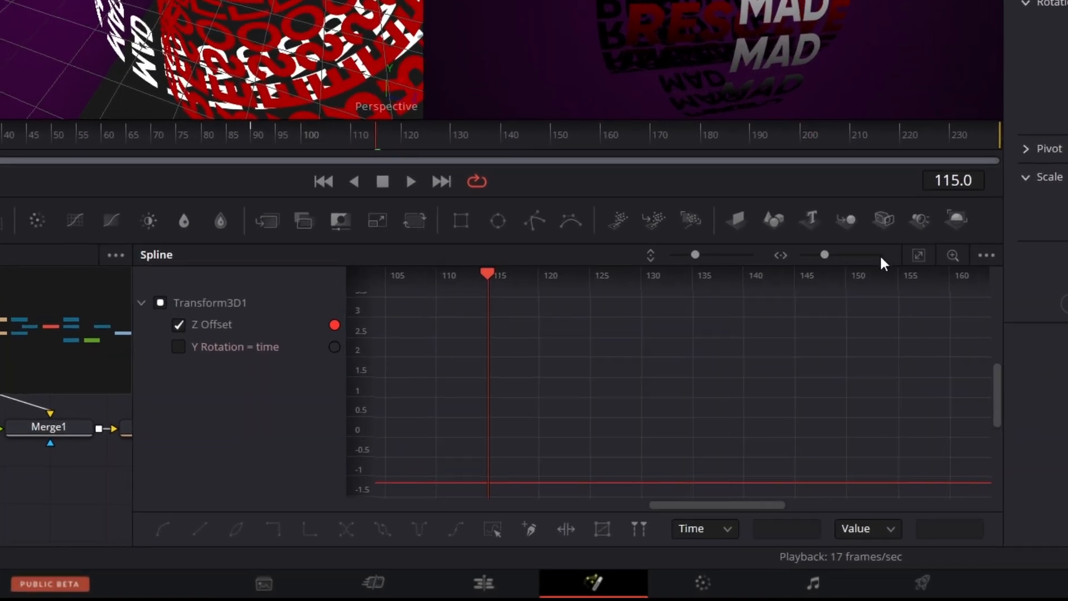
click(918, 254)
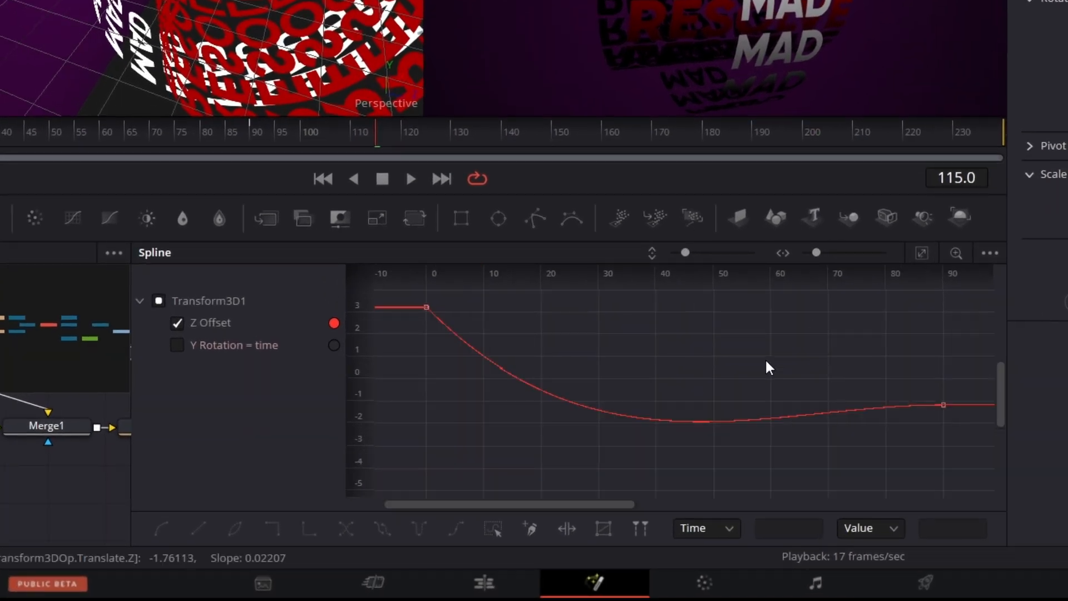
key(ctrl+a)
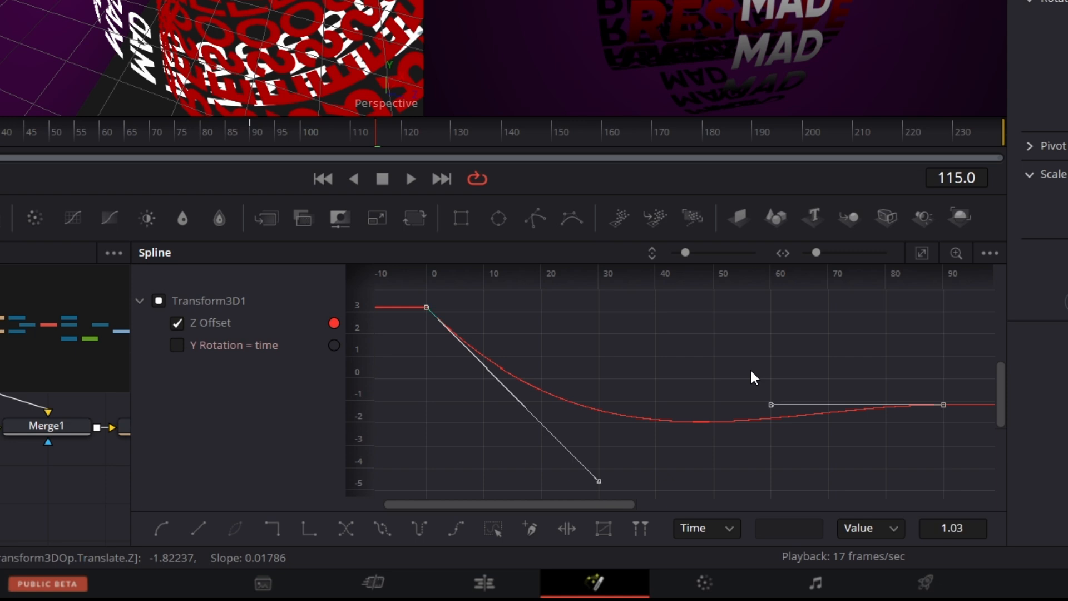
right_click(730, 389)
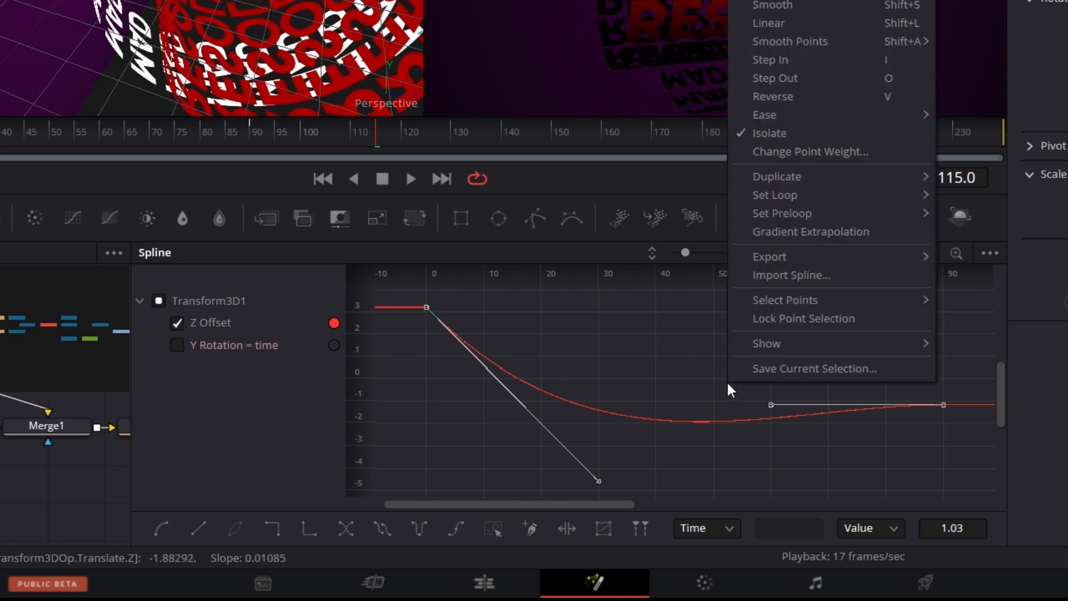
mouse_move(845, 129)
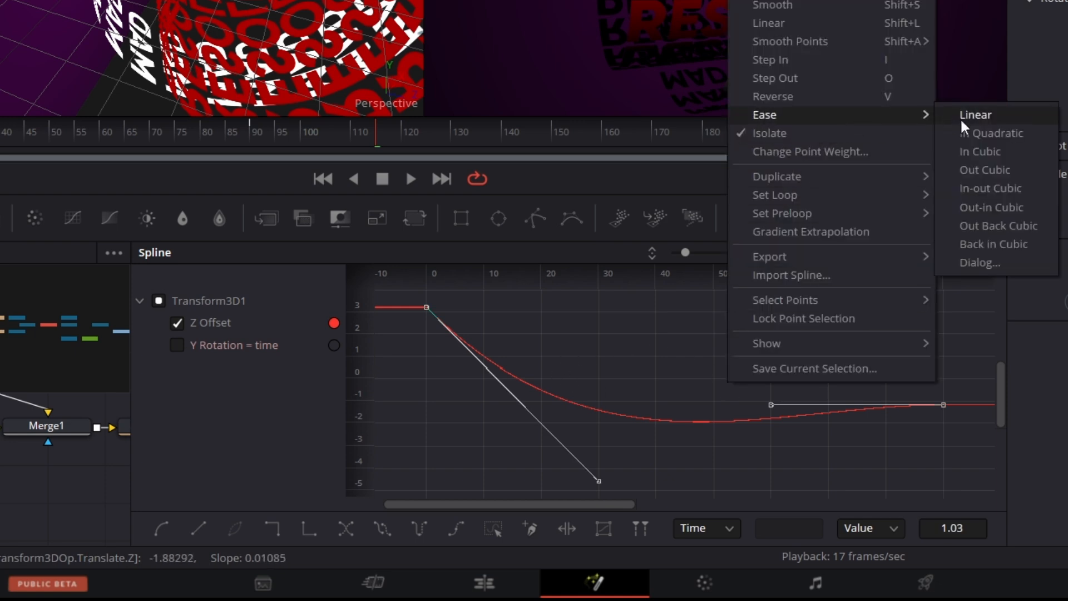
click(984, 170)
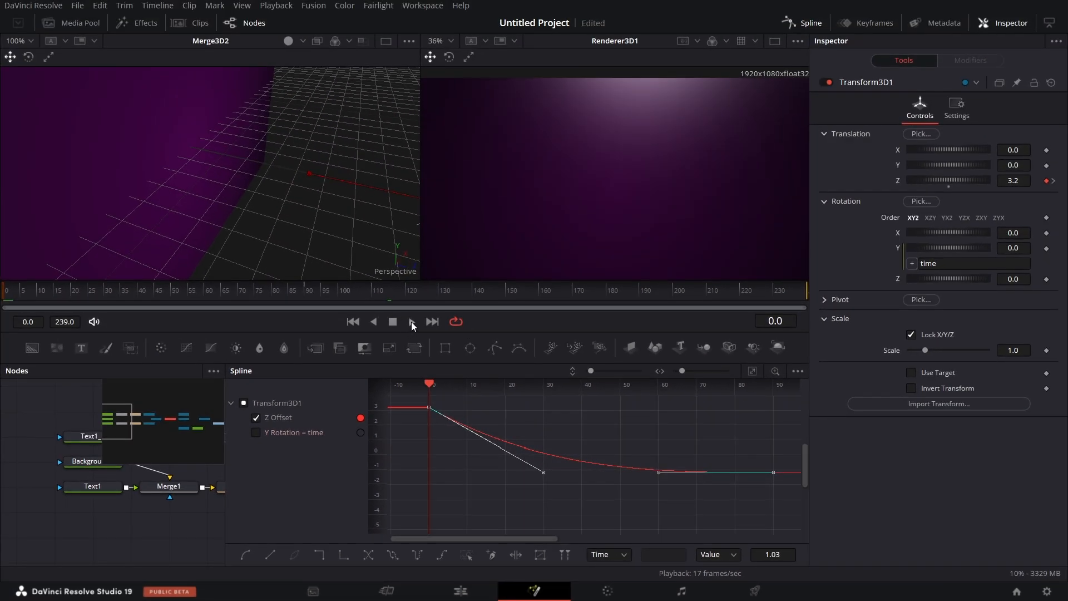
click(411, 321)
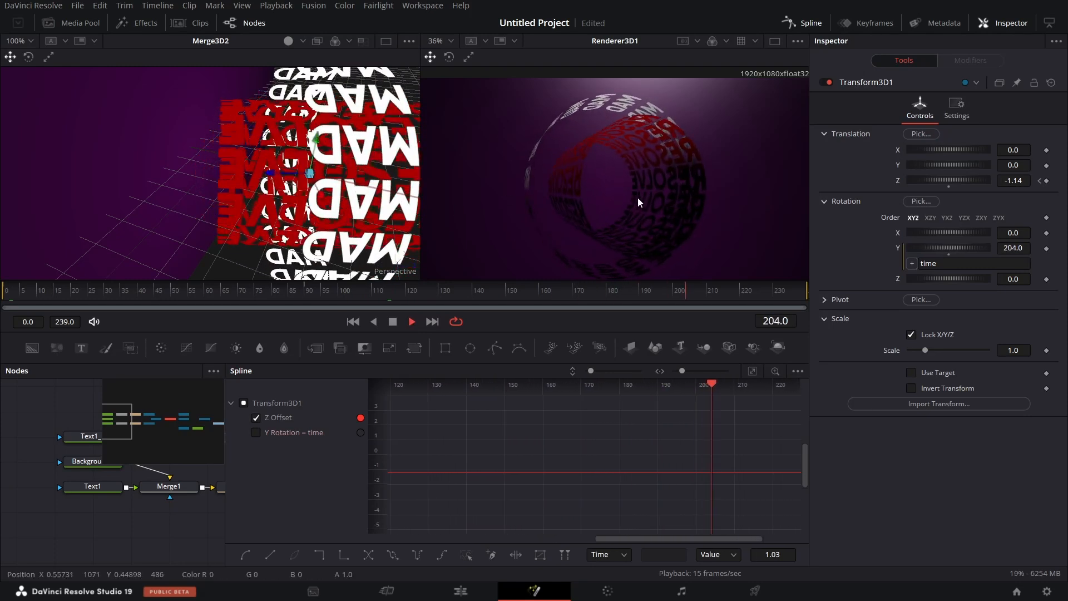
click(394, 321)
click(809, 25)
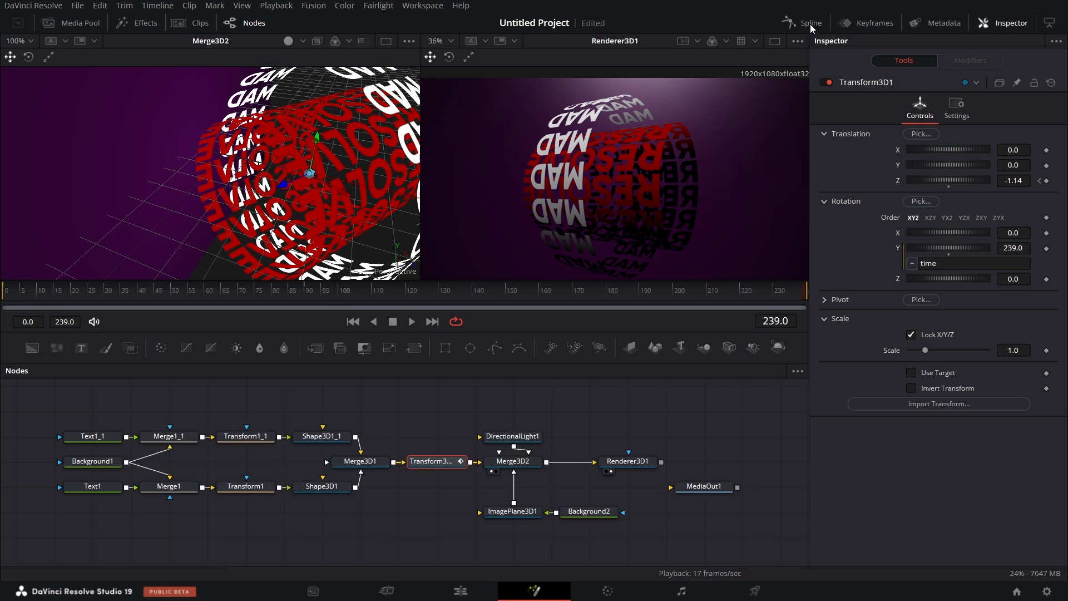
- Move the MediaOut1 node into the empty area below the existing node tree
scroll(579, 504, down, 2)
scroll(579, 504, down, 1)
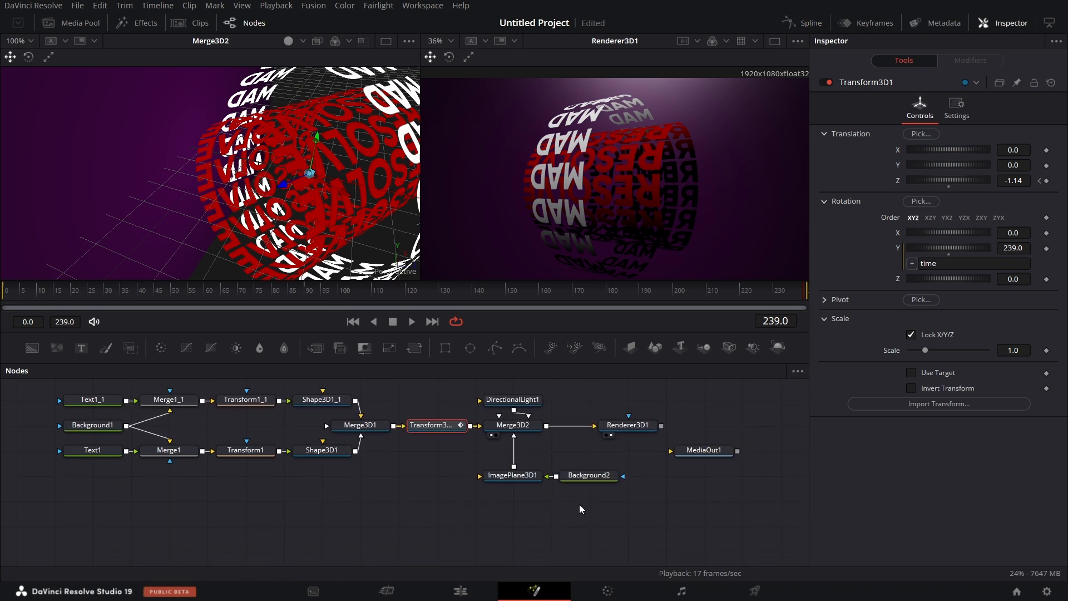
scroll(580, 504, down, 2)
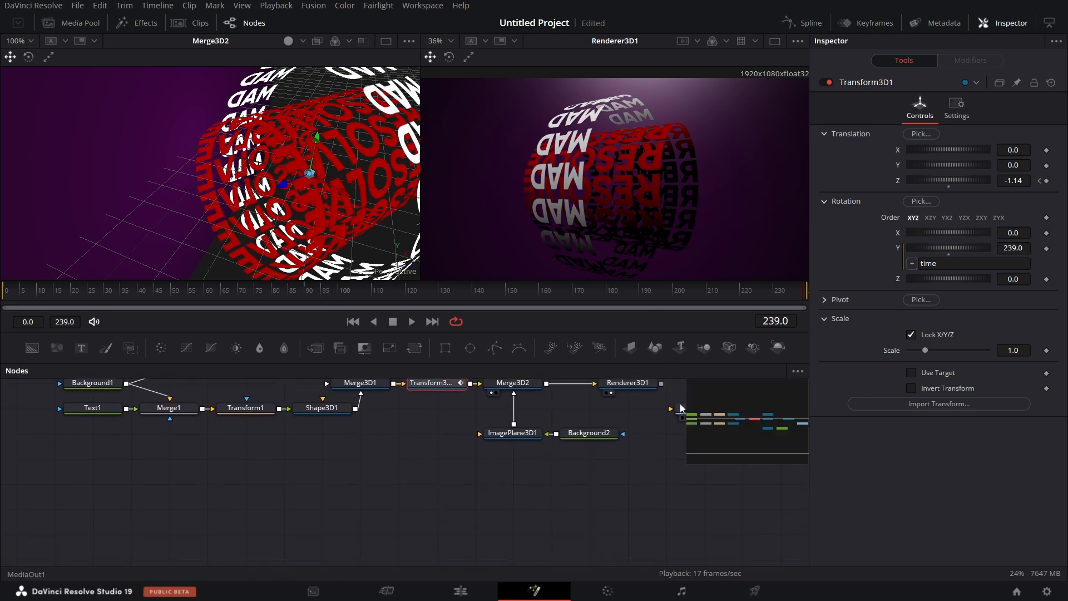
drag(681, 409, 721, 520)
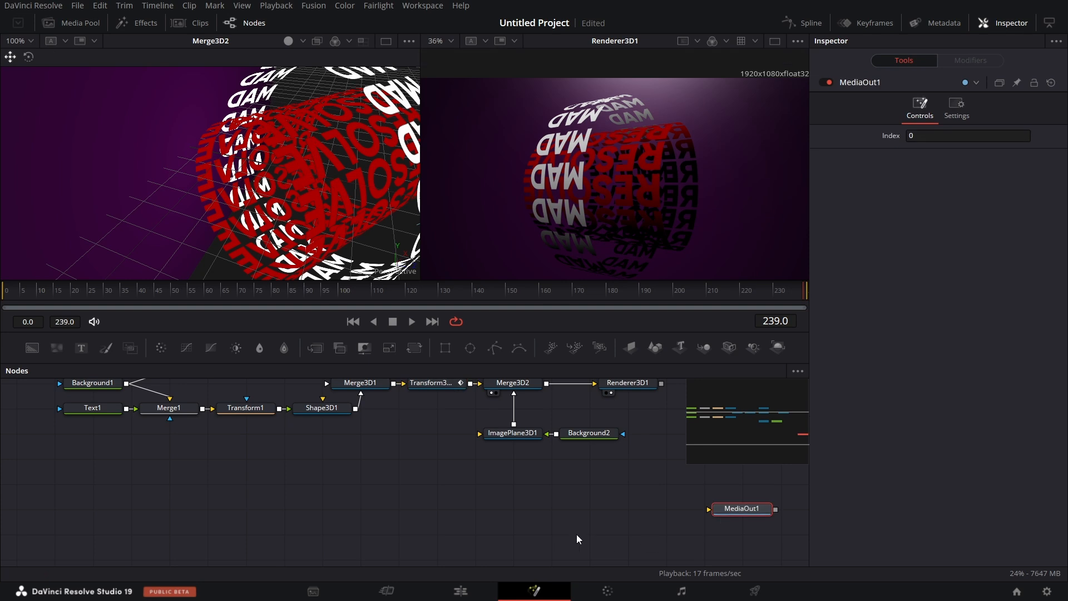
- Add a Text 3D node below the existing tree, reading MAD in Gilroy ExtraBold
scroll(576, 534, left, 1)
scroll(468, 541, right, 6)
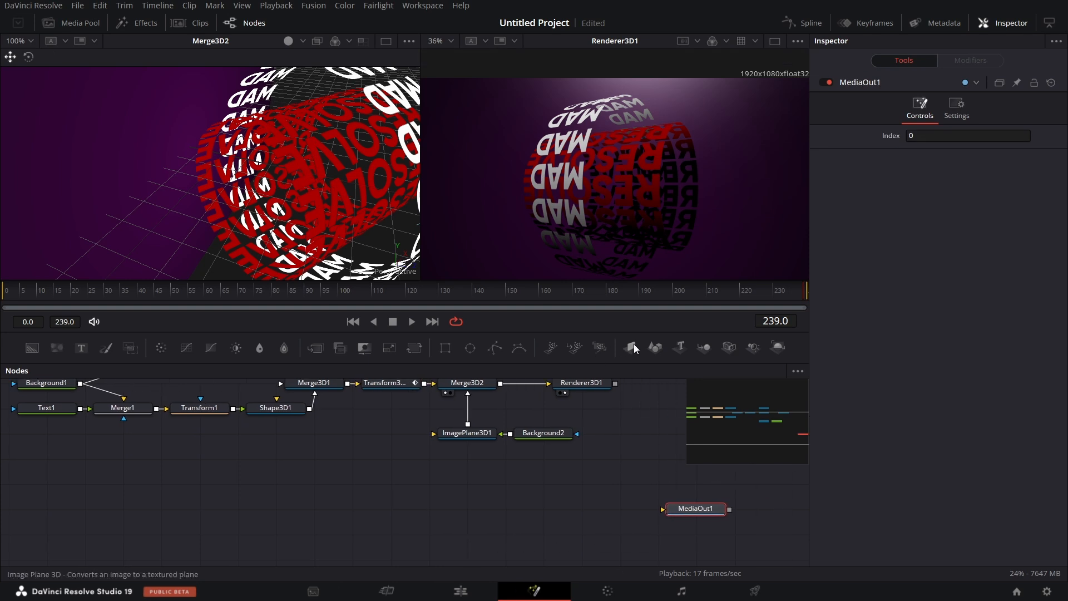
drag(678, 347, 22, 515)
scroll(154, 512, left, 4)
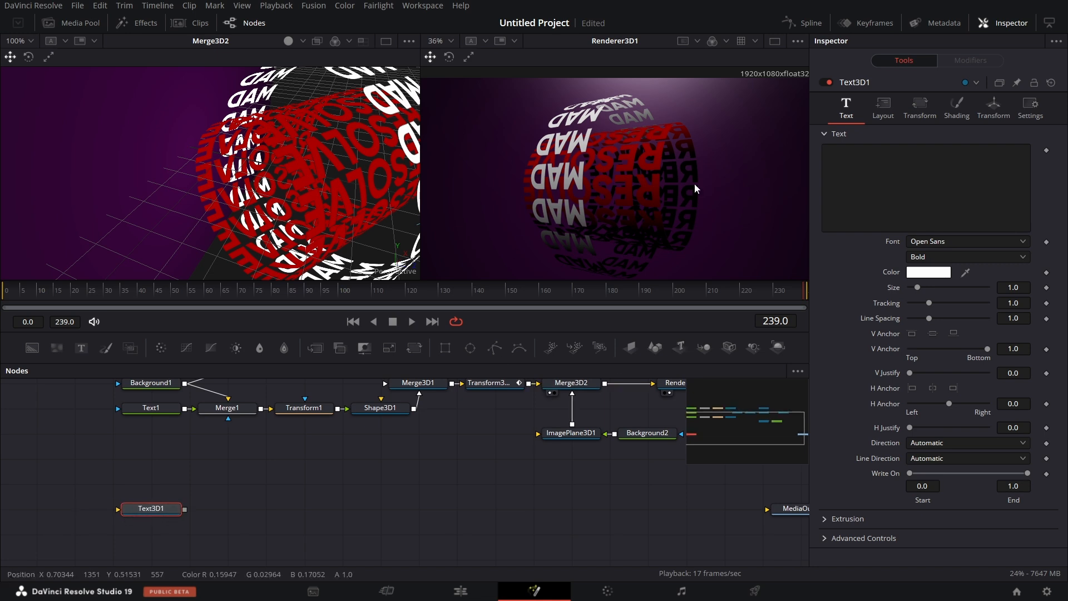
click(870, 189)
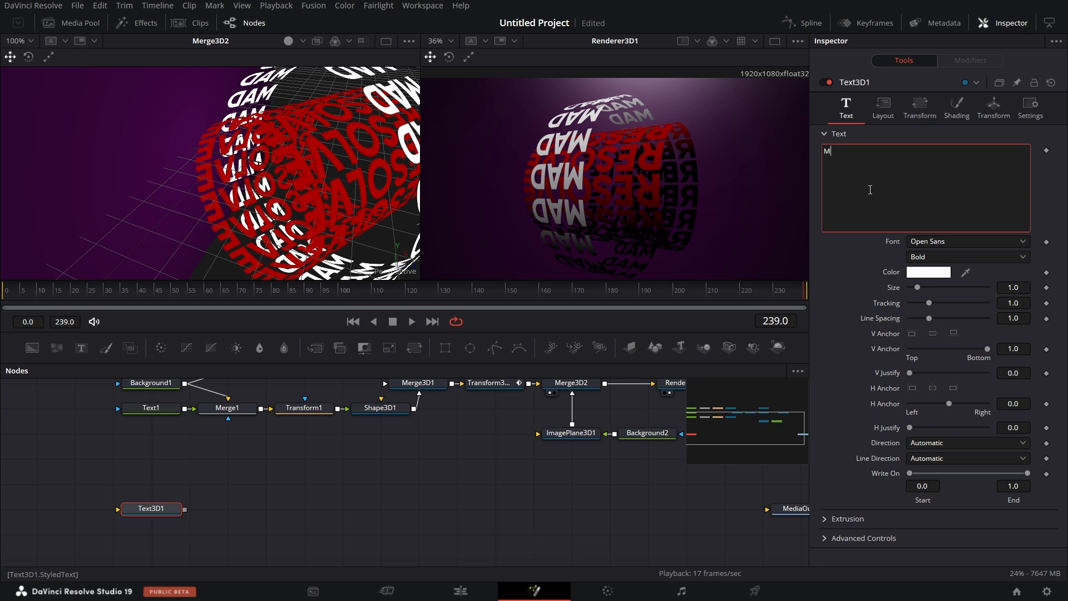
click(971, 241)
click(920, 501)
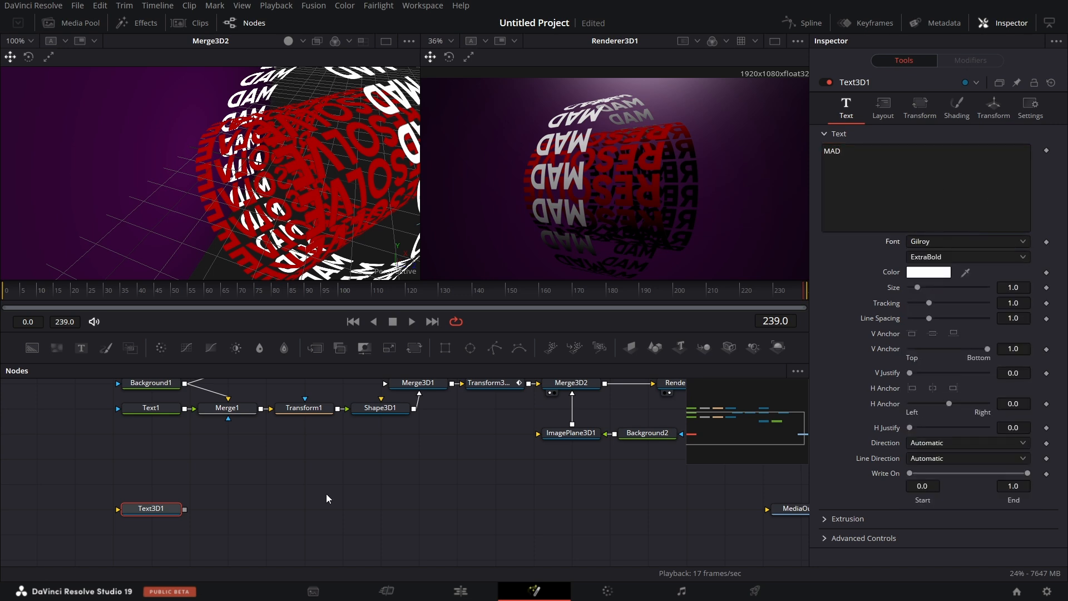
- Show Text3D1 in the first viewer and set its text size to 0.34
key(1)
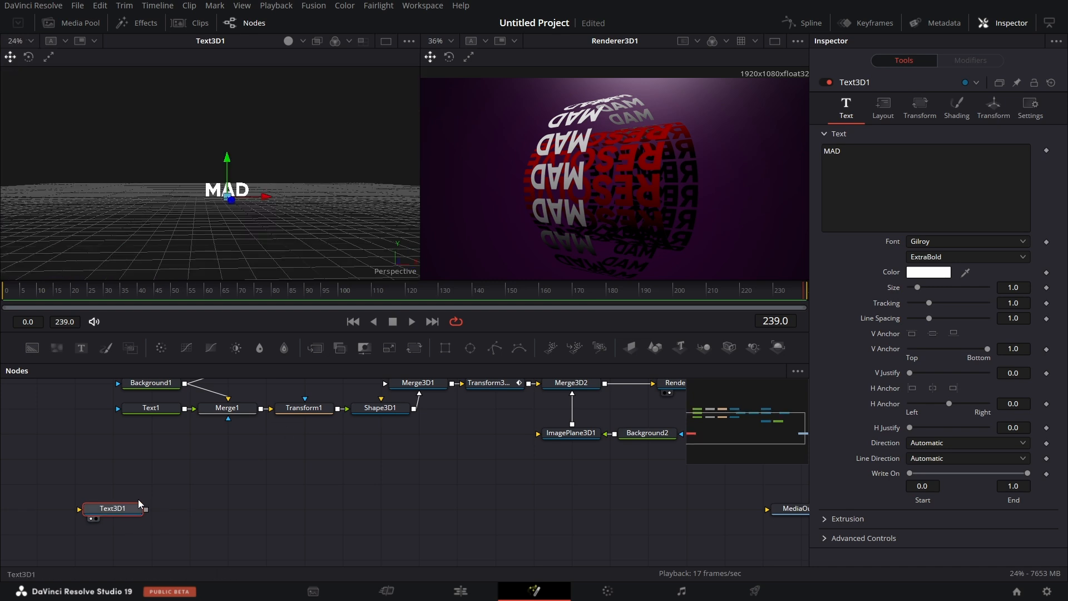
click(1022, 287)
text(0.34)
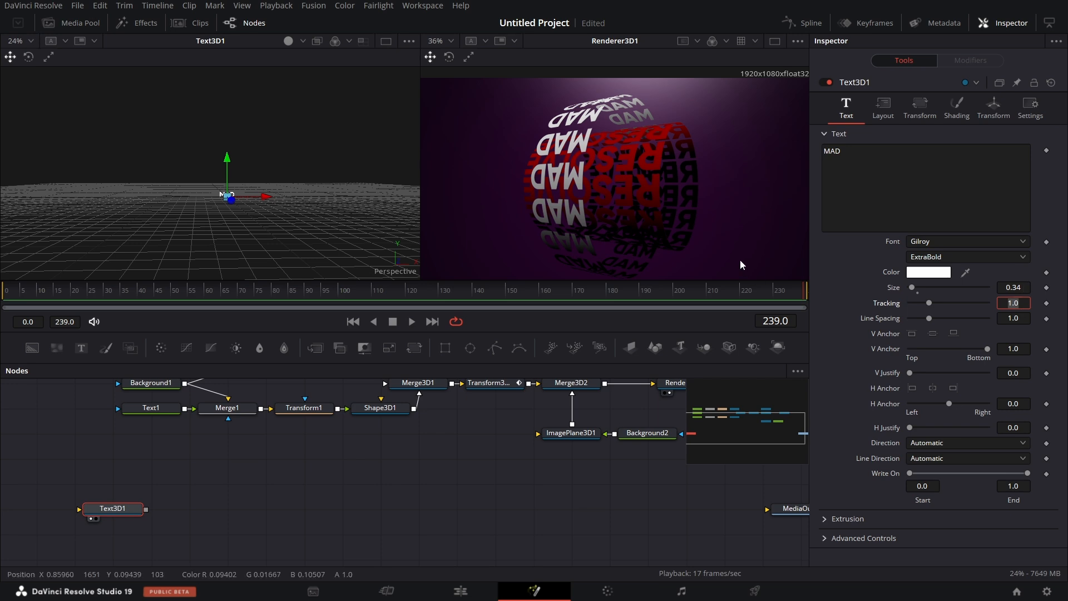
key(Tab)
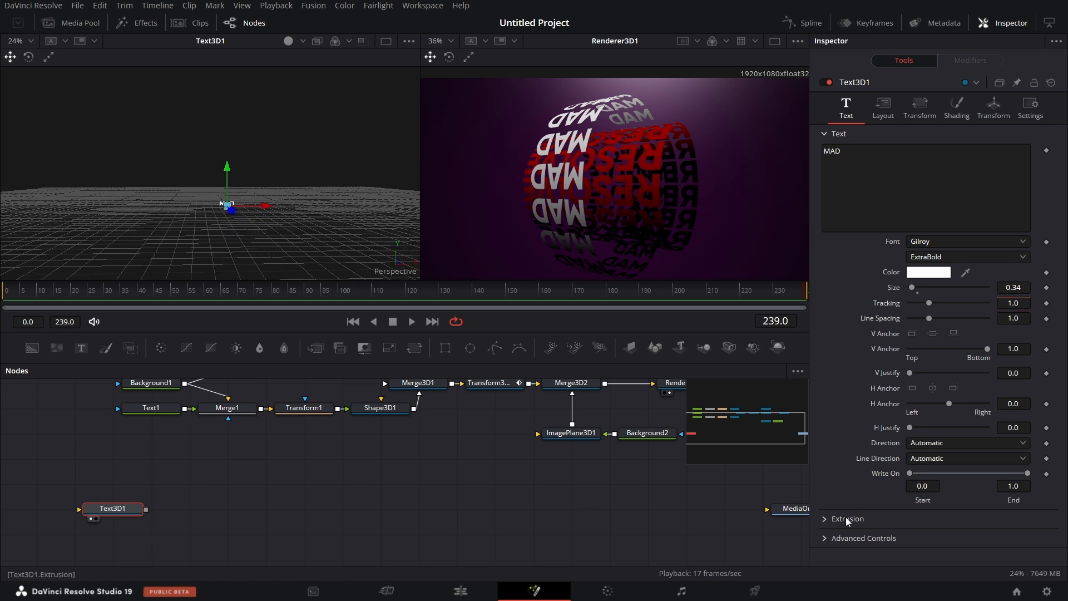
- Set Text3D1's extrusion depth to 0.02
click(827, 519)
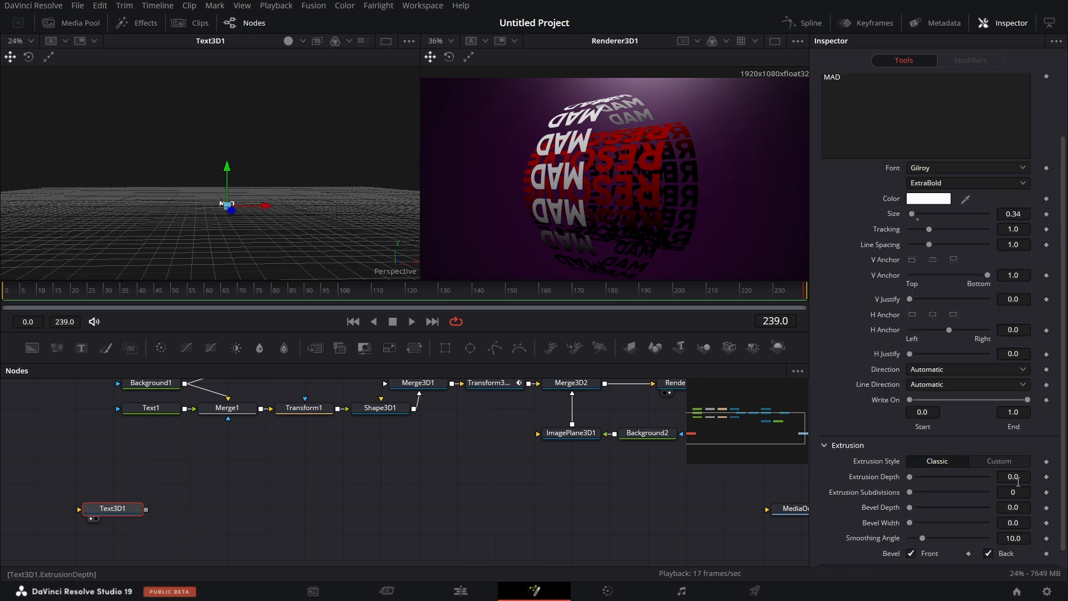
click(1025, 477)
text(5)
key(Return)
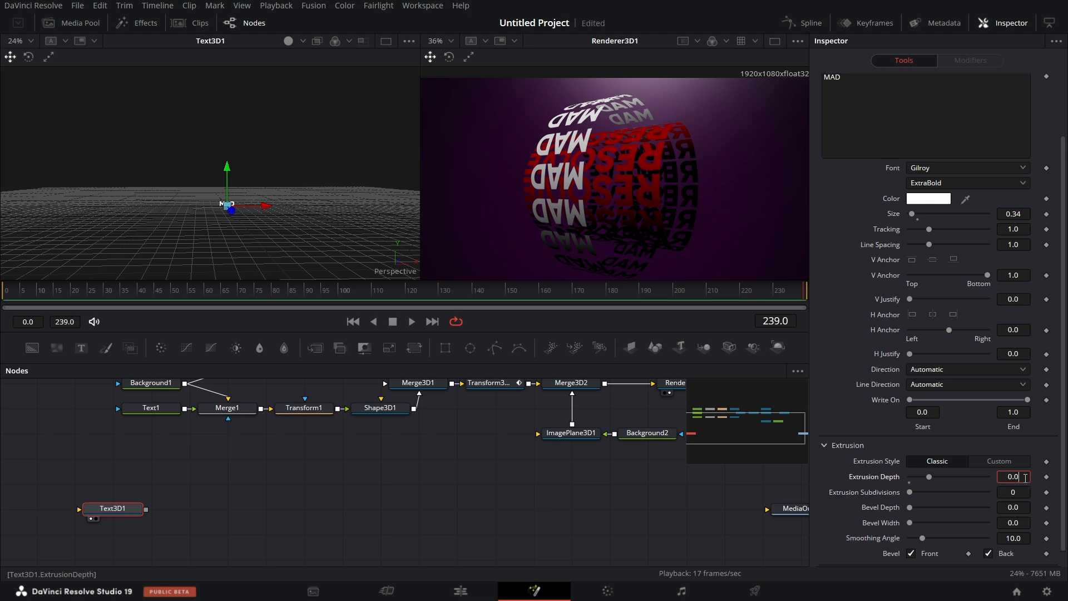
key(Tab)
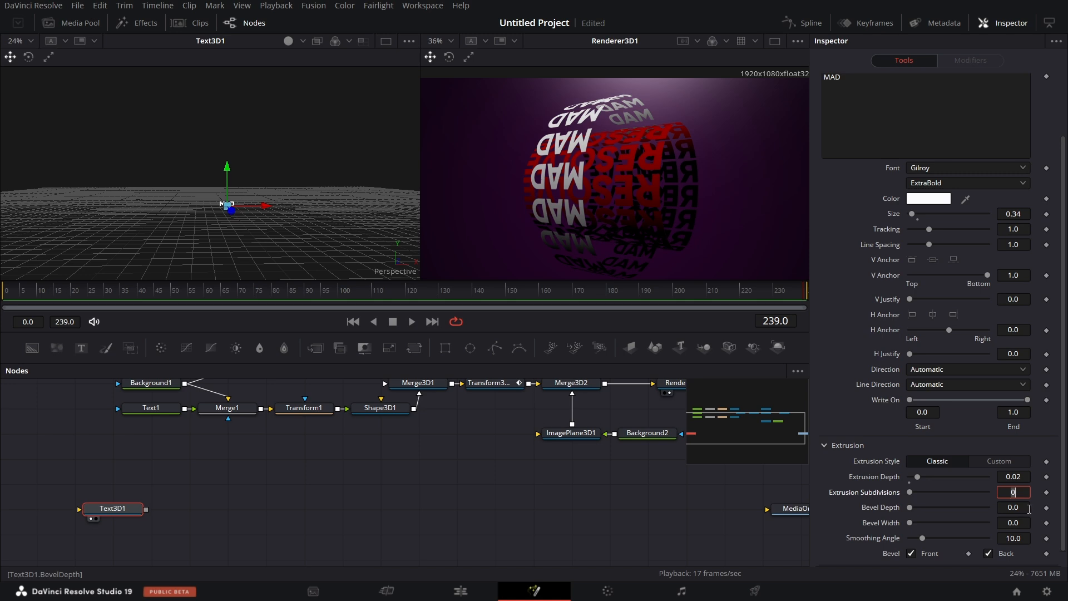
- Set Text3D1's bevel depth and bevel width both to 0.005
key(Return)
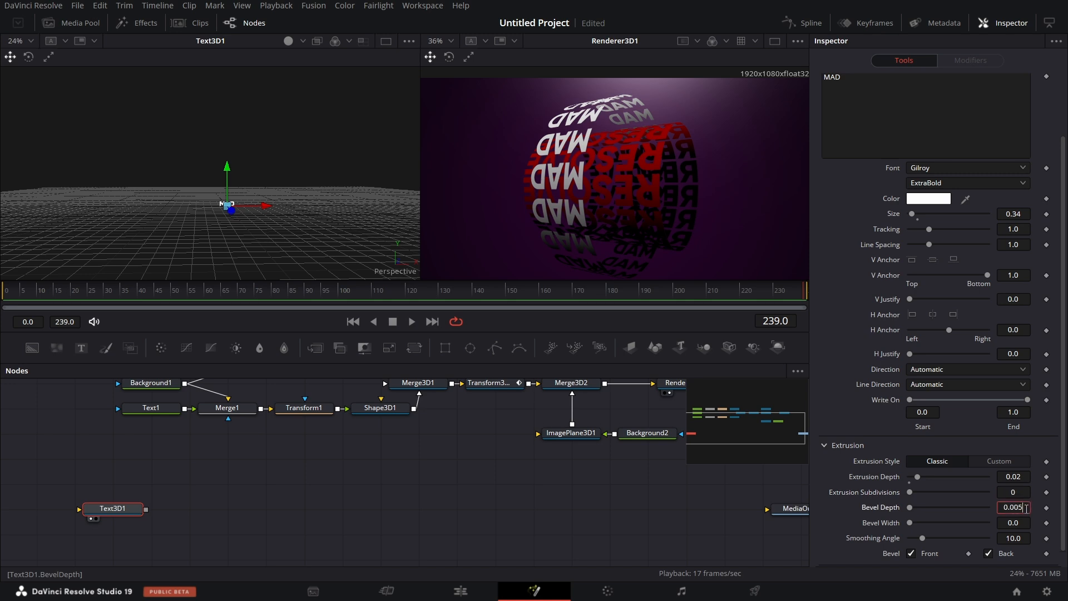
key(Tab)
text(0)
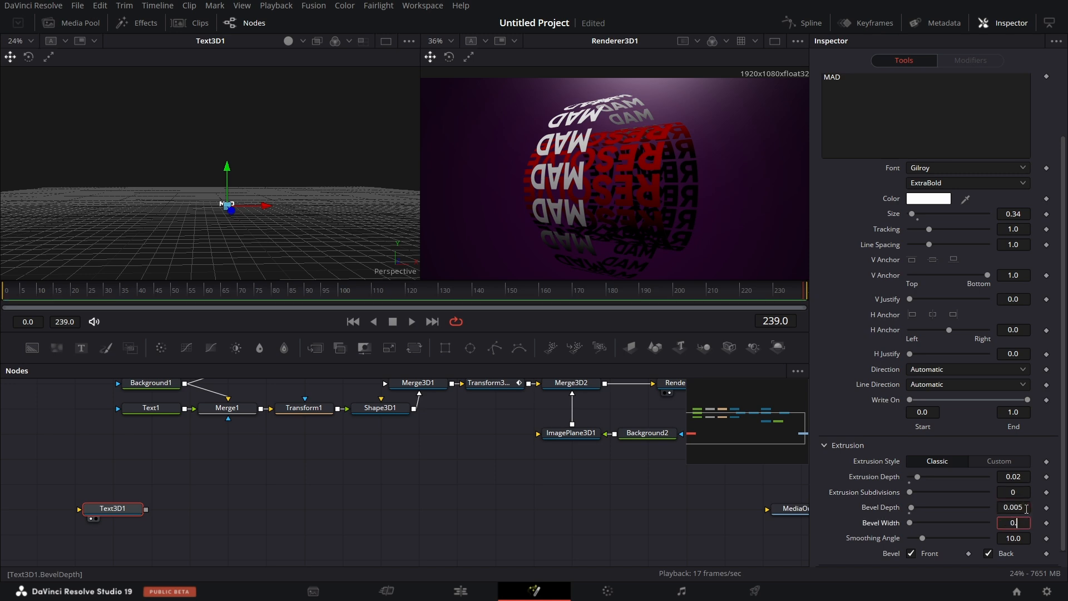
text(.005)
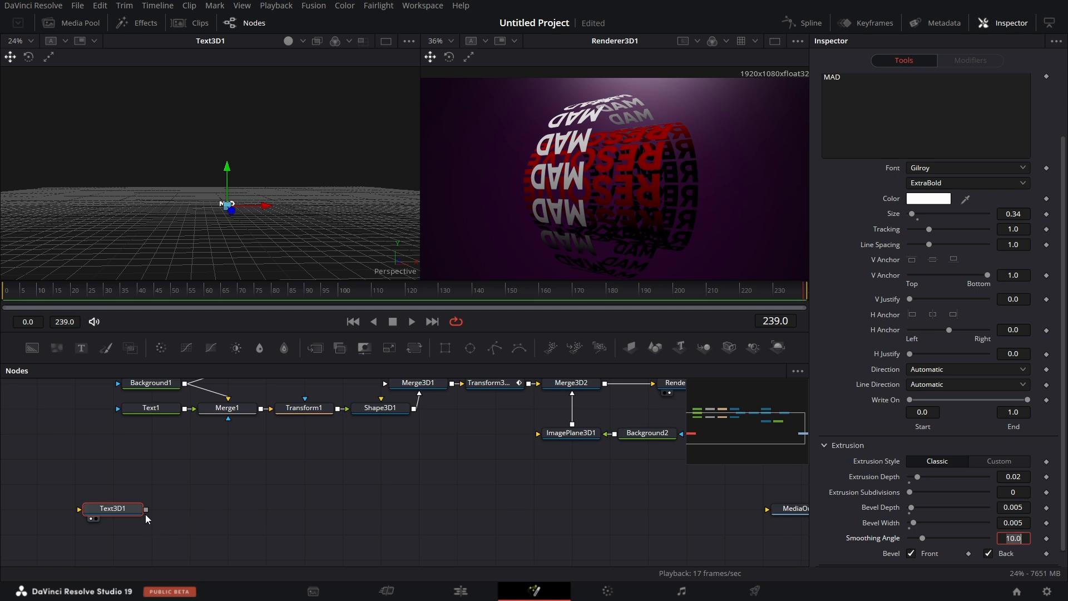
click(133, 513)
scroll(303, 212, up, 10)
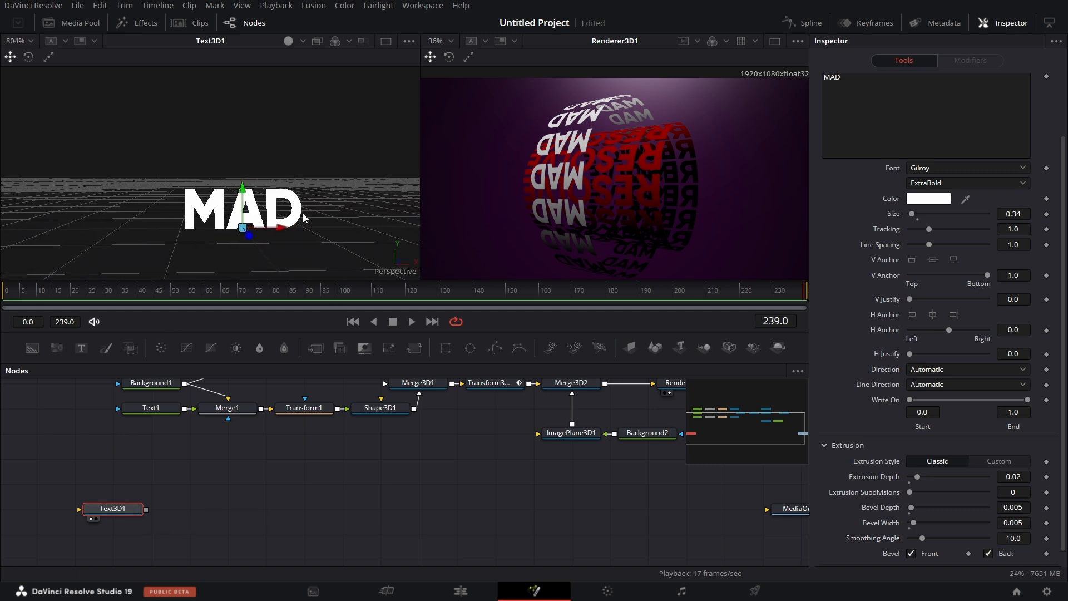
scroll(114, 455, down, 3)
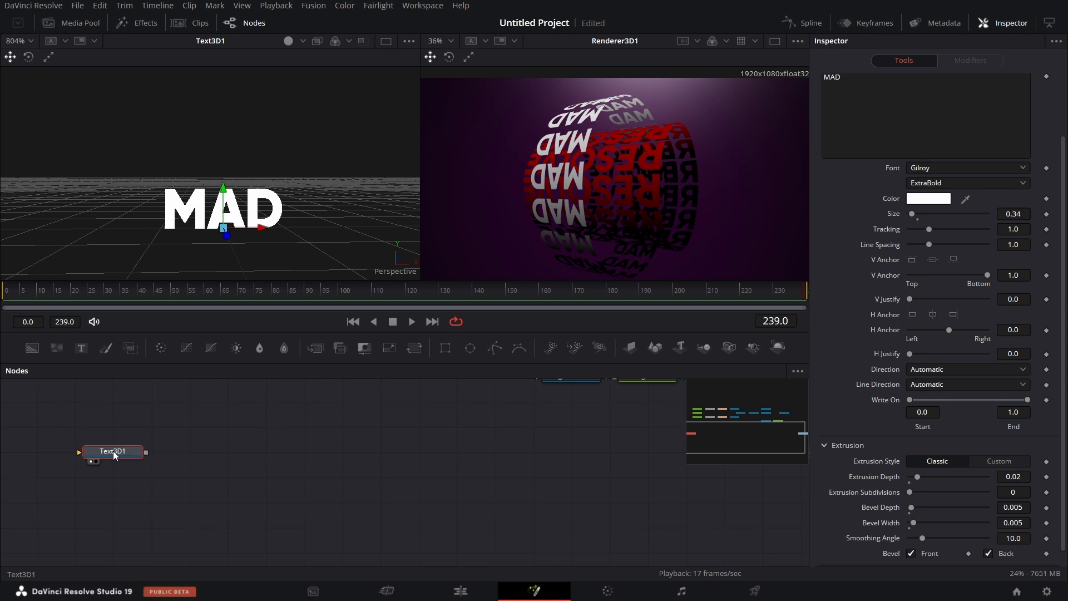
- Add a Duplicate 3D node after Text3D1 and show it in the first viewer
key(shift+space)
text(DIREC)
key(BackSpace)
key(BackSpace)
key(BackSpace)
key(BackSpace)
text(UPLI)
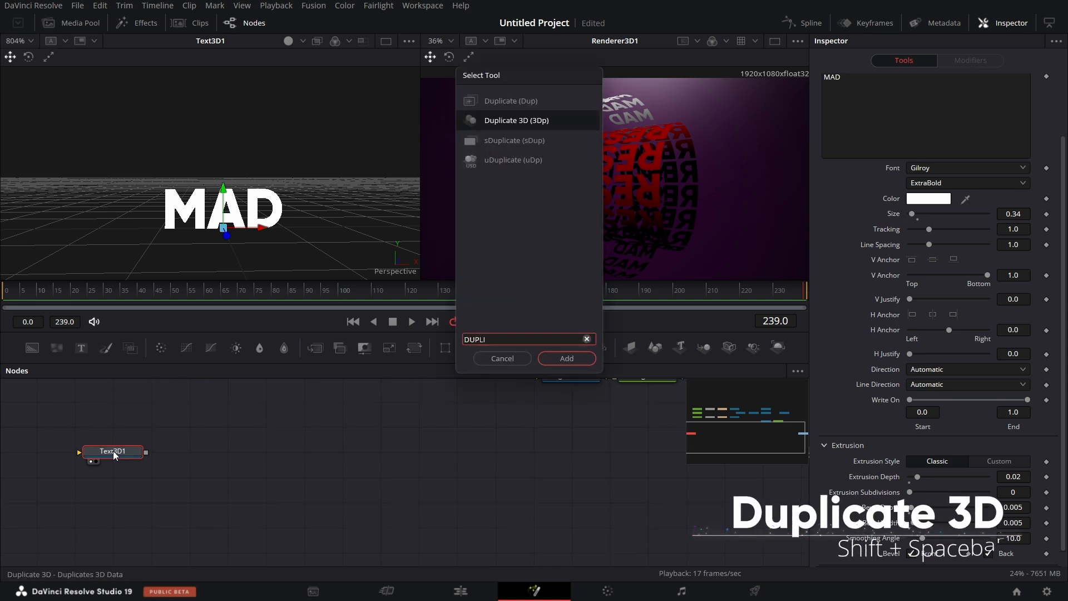
key(Return)
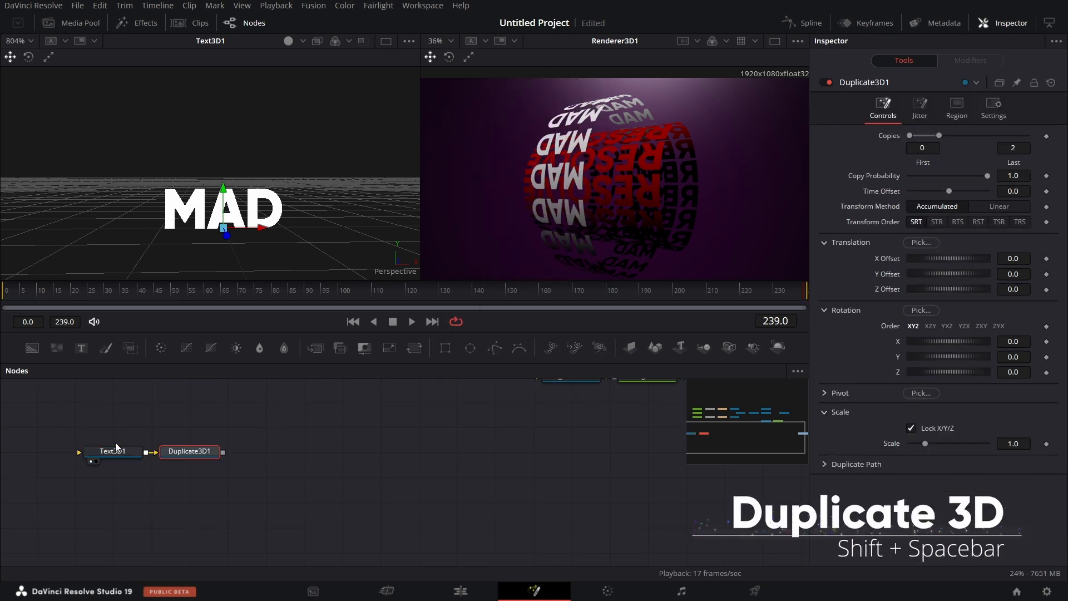
key(1)
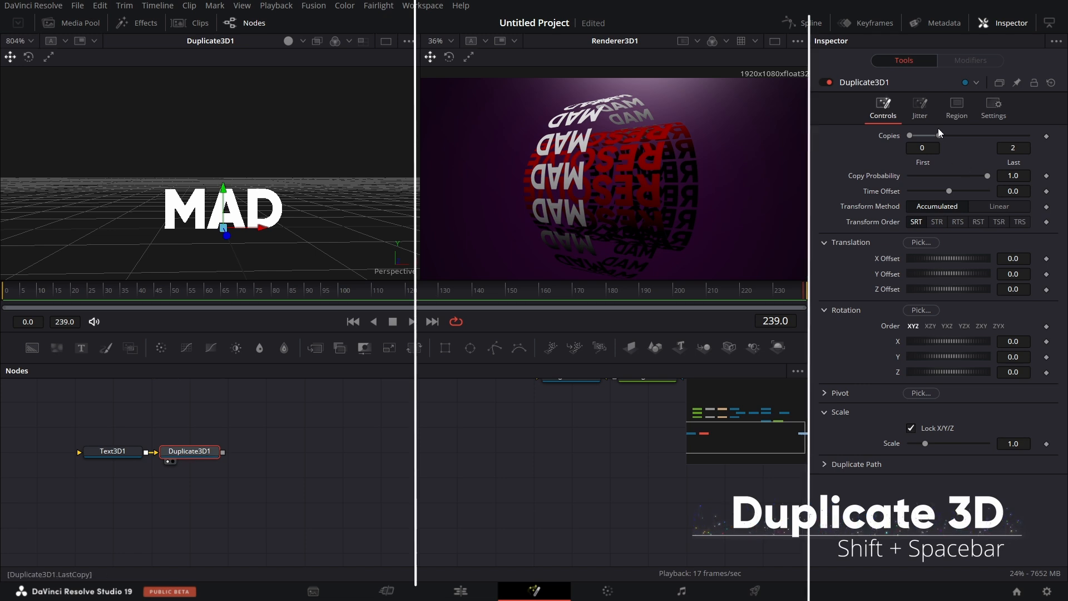
- Set Duplicate3D1's last copy to 10 and its Y offset to 0.188 to stack the MAD text vertically
drag(937, 135, 1027, 135)
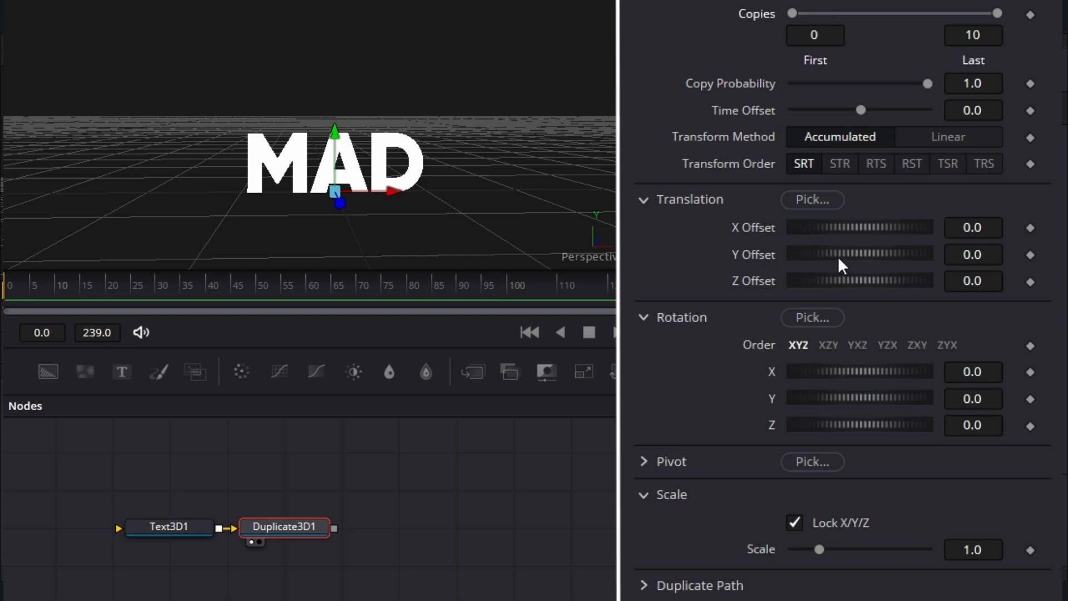
drag(840, 259, 869, 243)
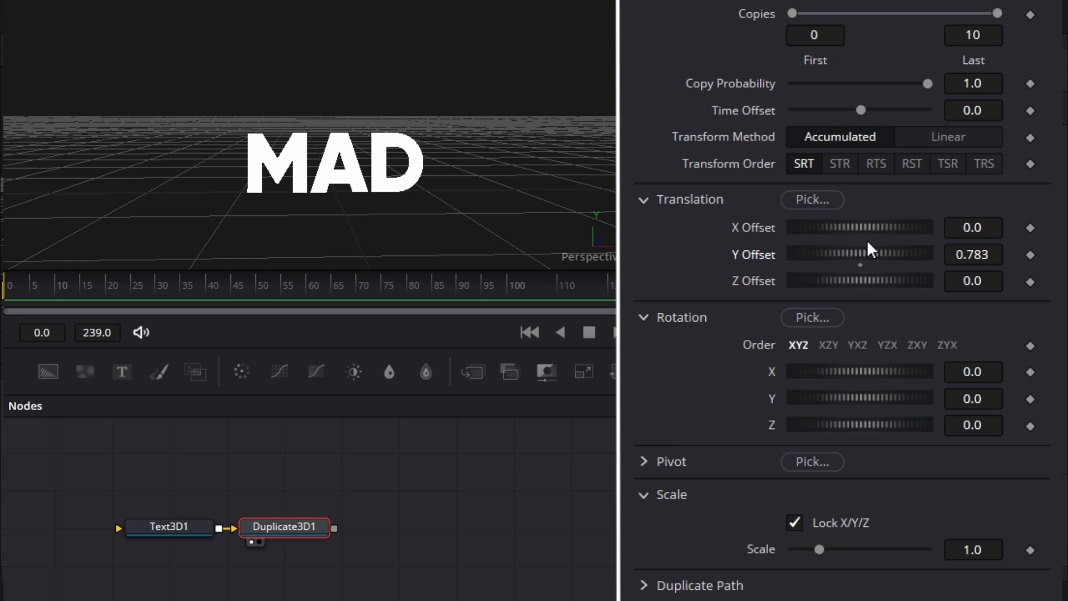
drag(970, 257, 942, 257)
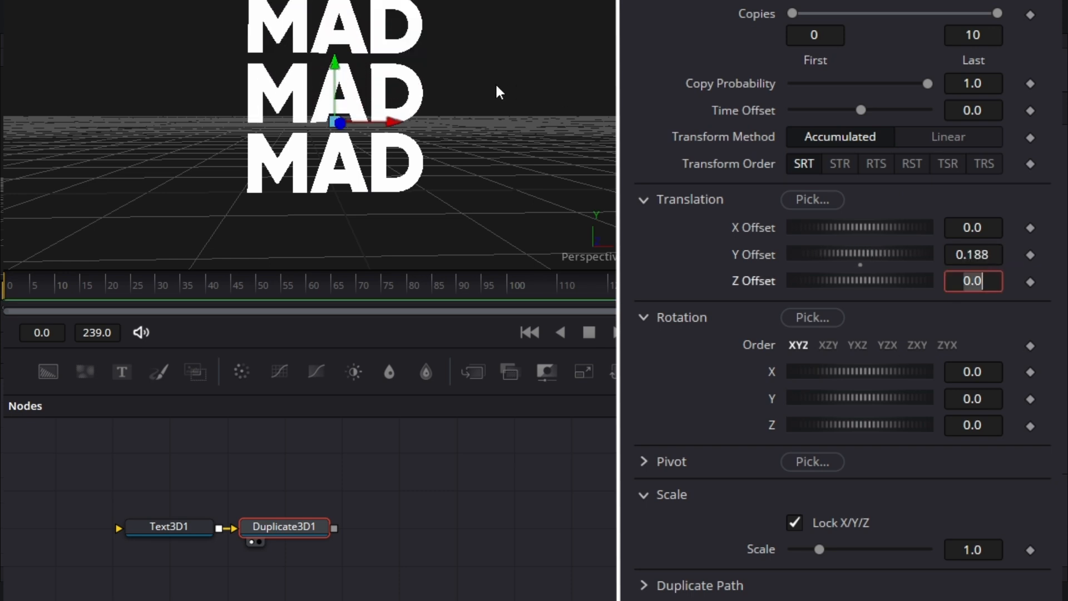
scroll(498, 92, up, 8)
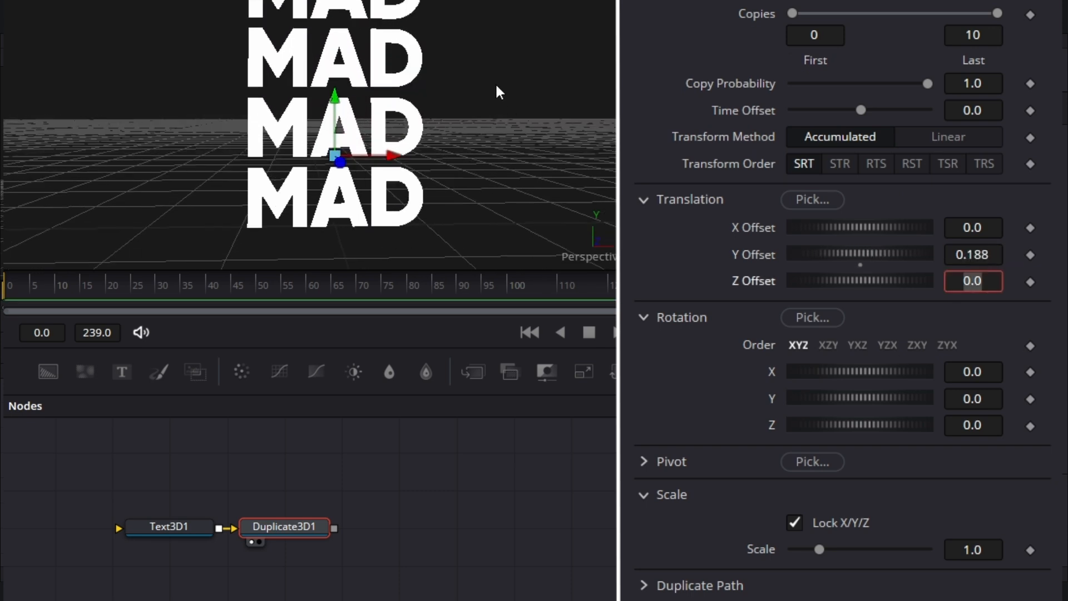
scroll(499, 92, up, 5)
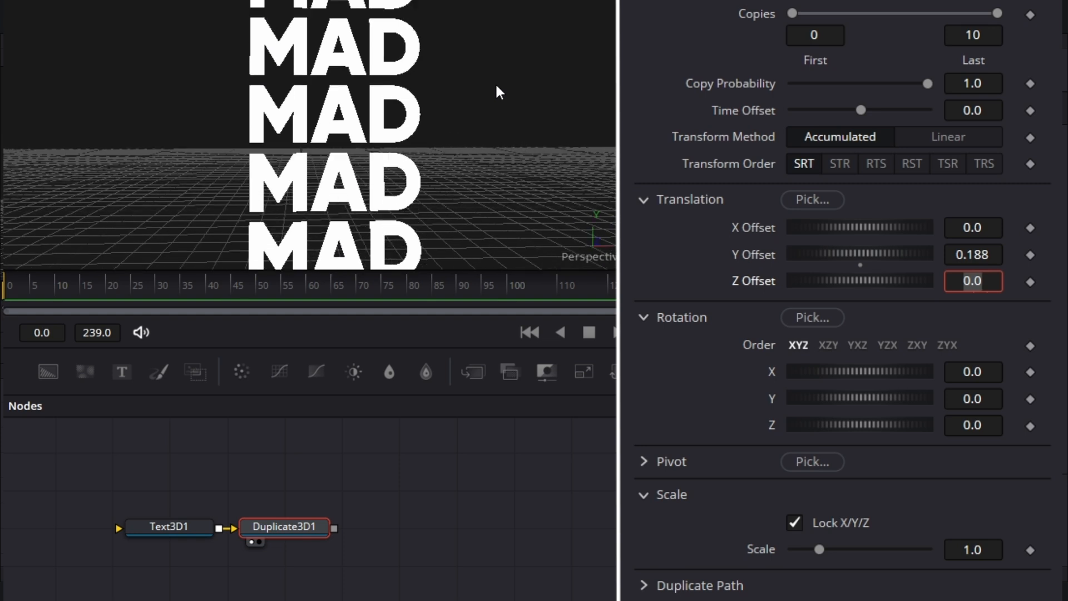
scroll(499, 91, down, 5)
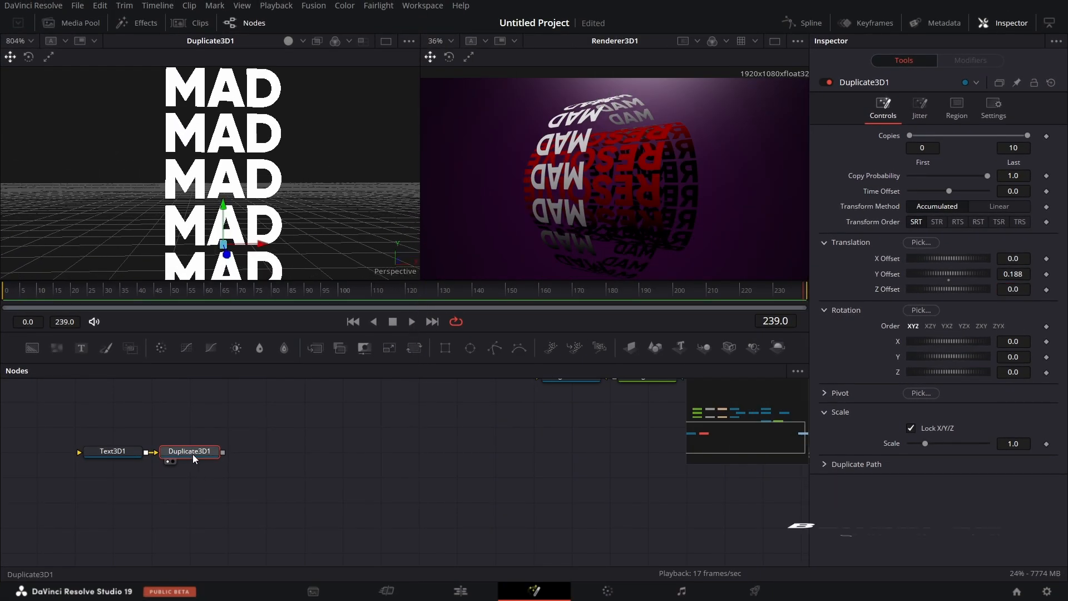
- Add a Bender 3D node after Duplicate3D1 and show it in both viewers
key(shift+space)
text(BEN)
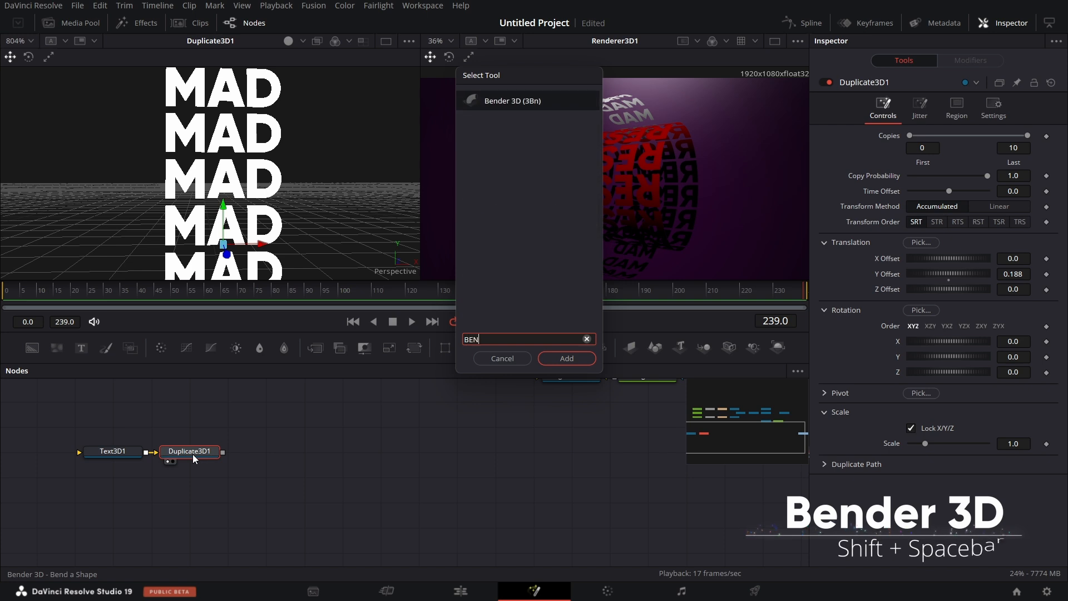
text(DER)
key(Return)
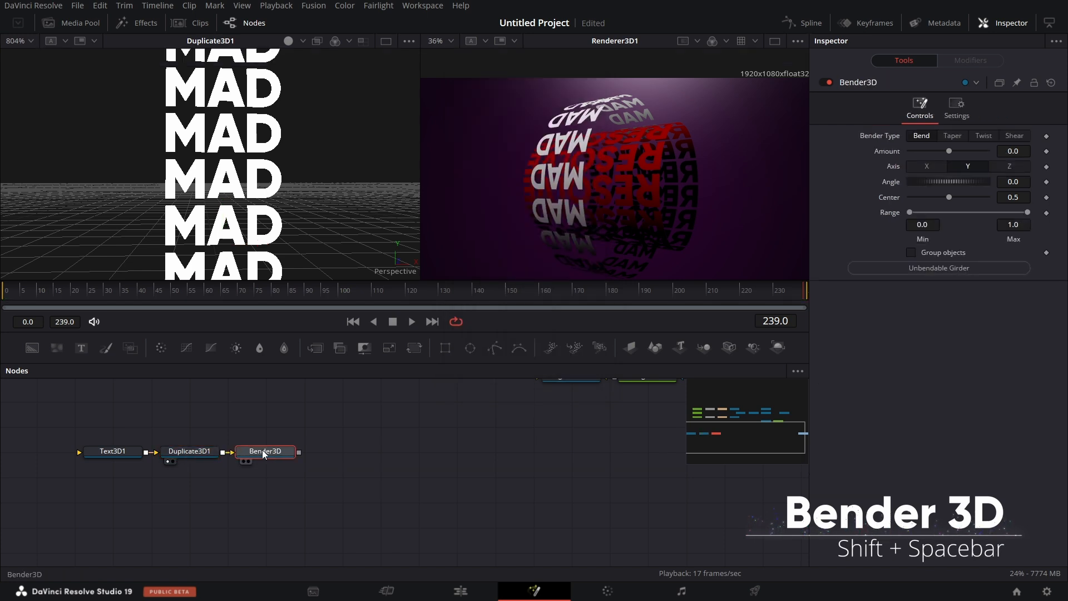
drag(276, 452, 284, 210)
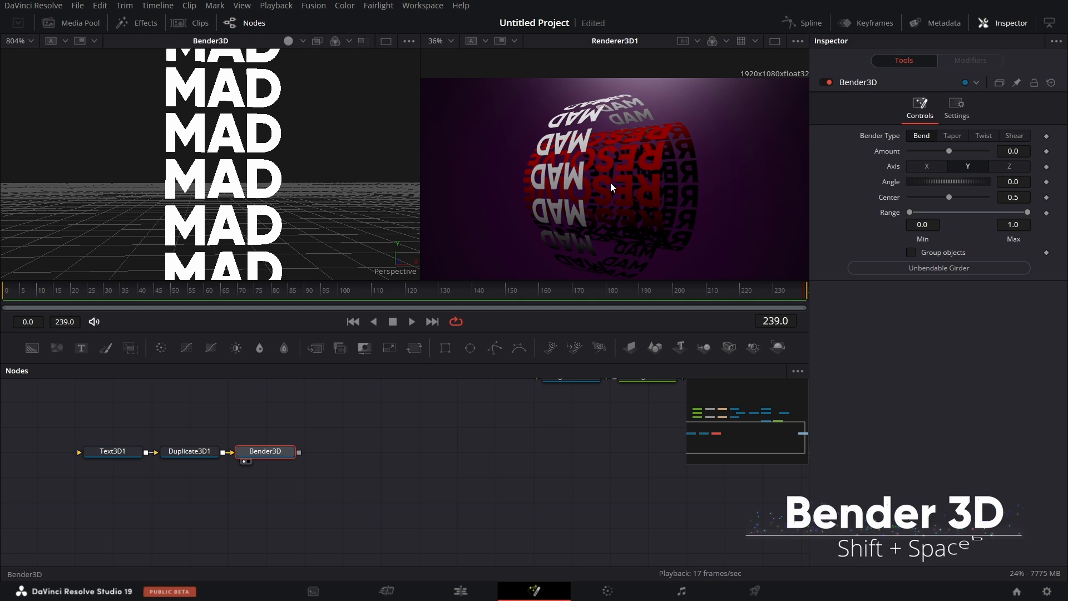
key(2)
scroll(657, 192, up, 5)
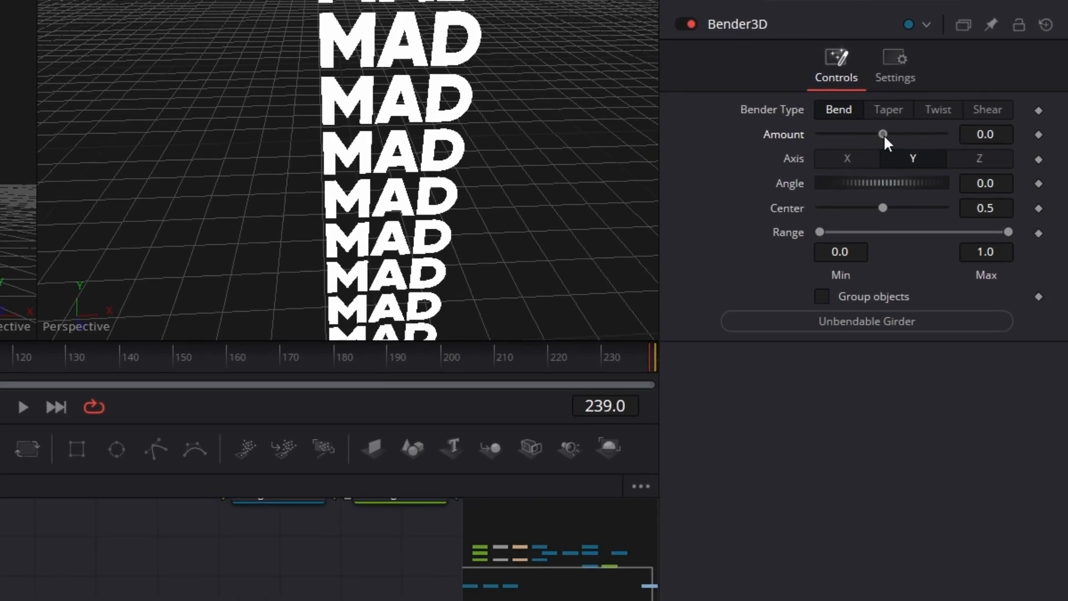
drag(909, 141, 871, 140)
drag(828, 169, 804, 177)
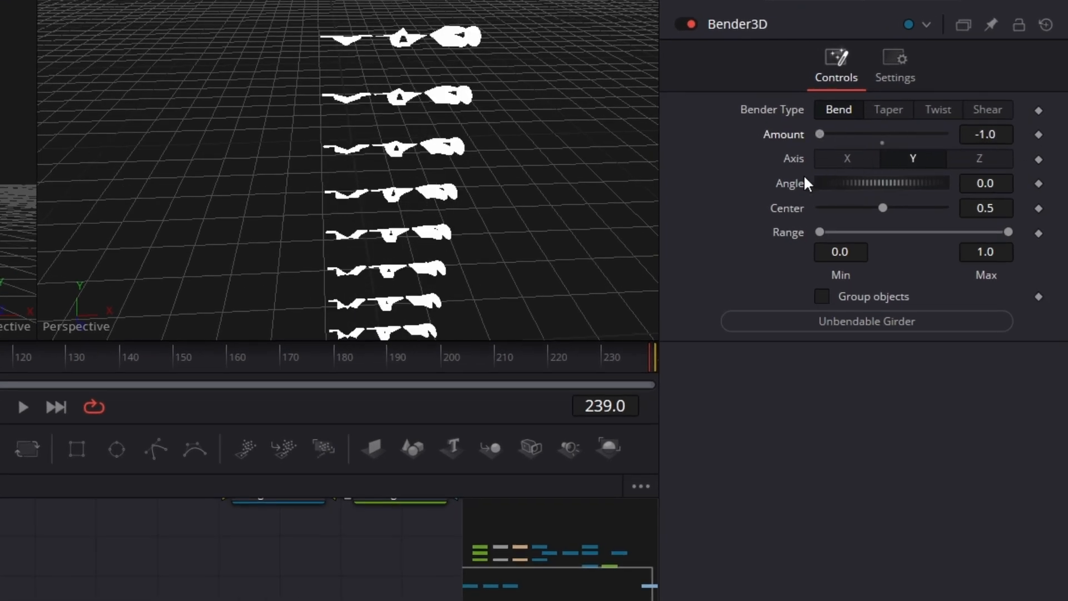
double_click(790, 134)
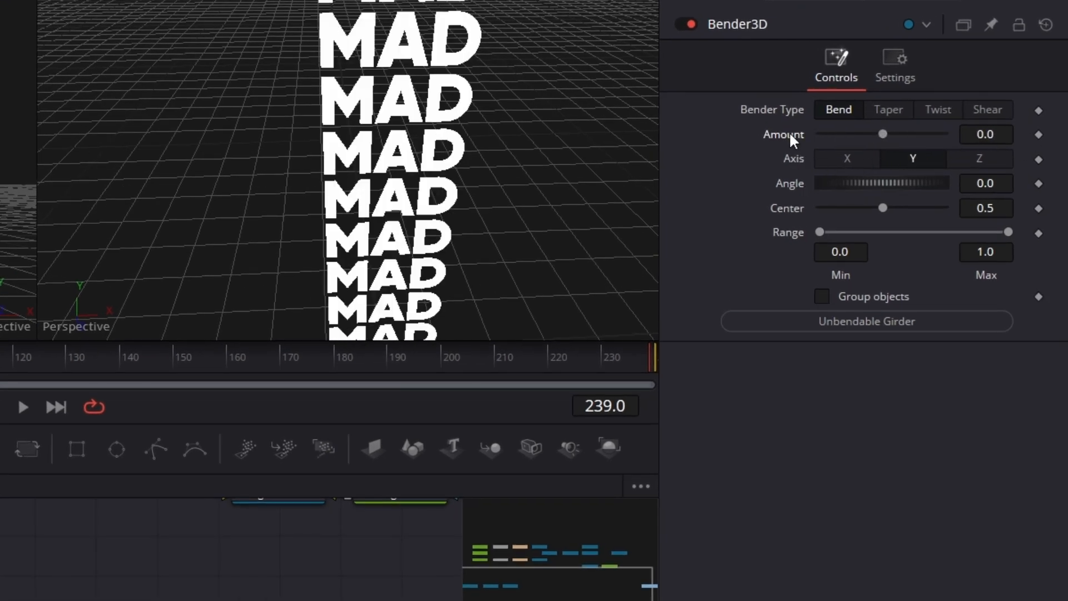
- Enable Group objects on Bender3D and set the bend amount to -0.982 so the text copies form a closed ring
click(821, 297)
drag(879, 138, 828, 176)
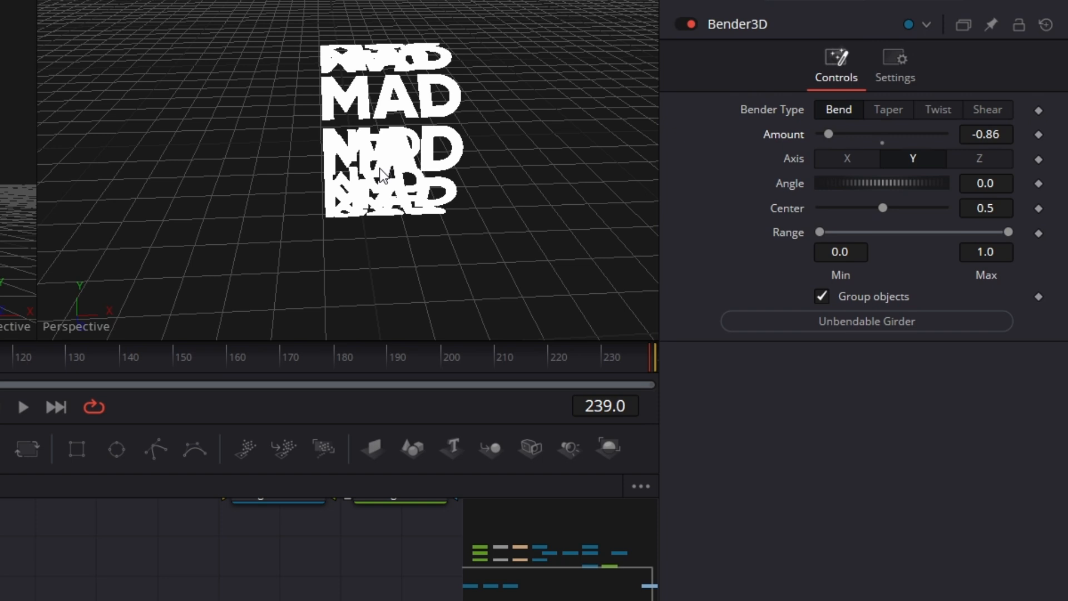
drag(380, 169, 380, 169)
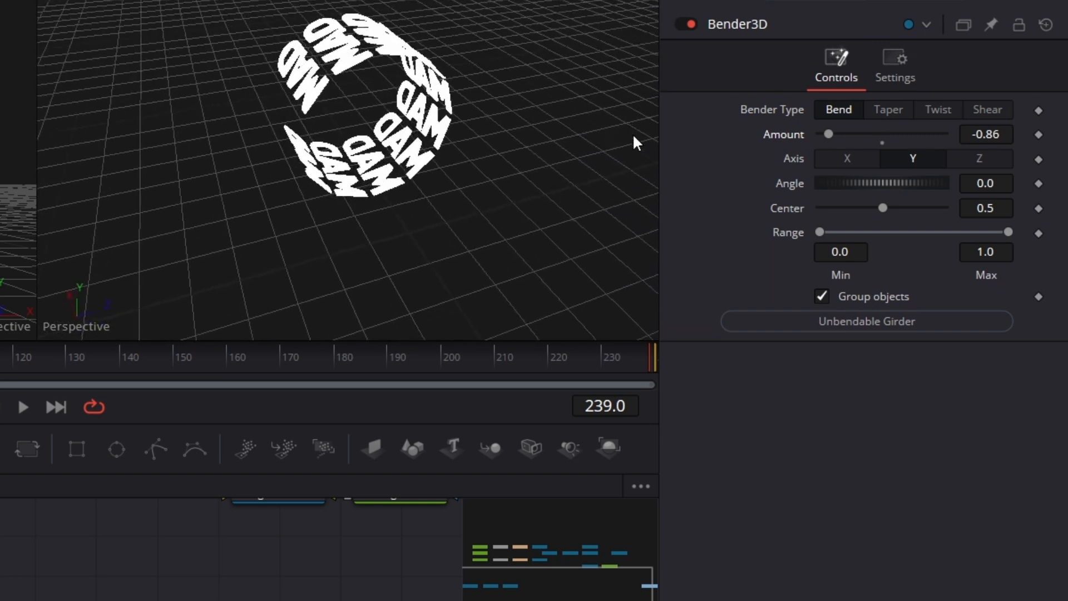
drag(987, 134, 325, 158)
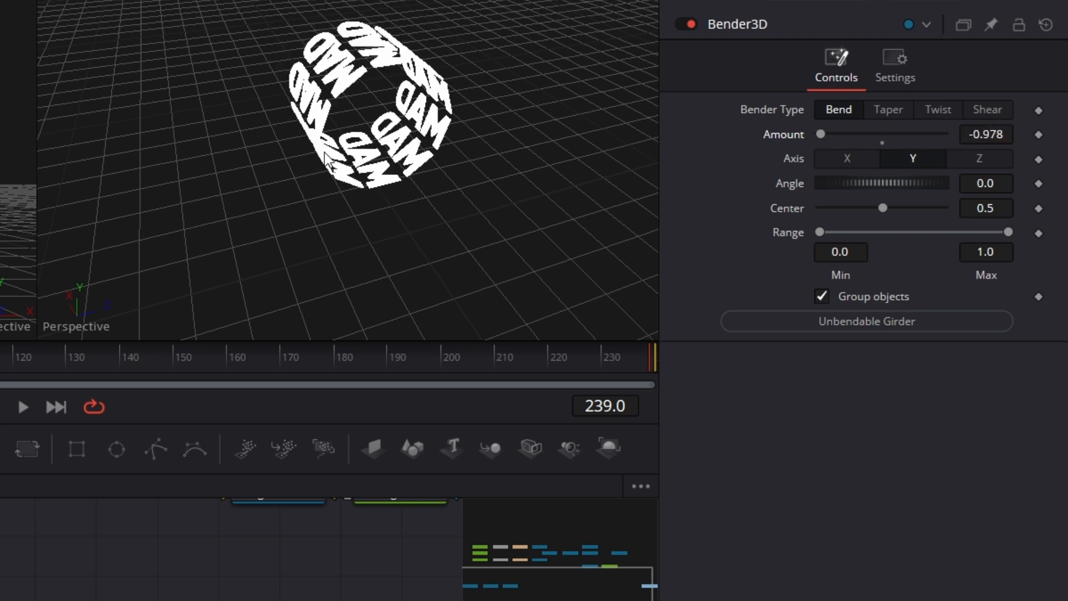
scroll(325, 158, up, 8)
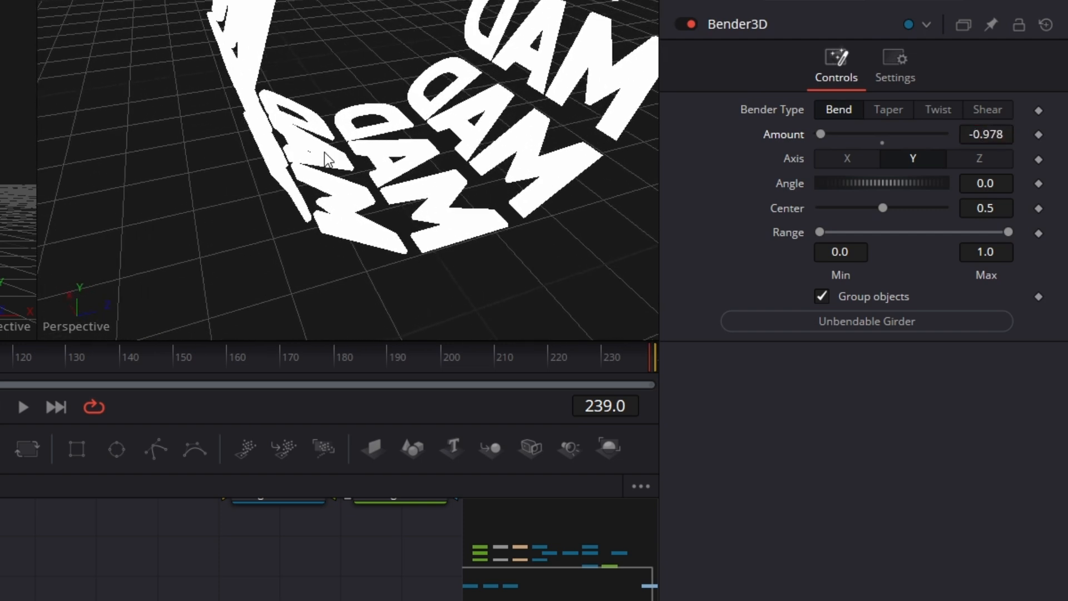
scroll(337, 115, up, 6)
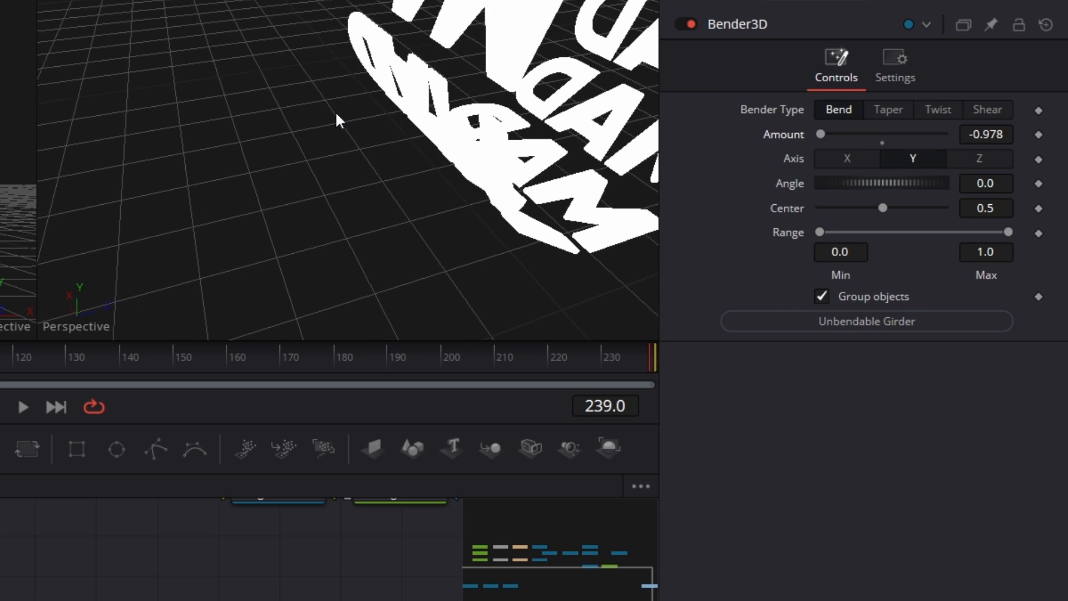
drag(336, 113, 336, 113)
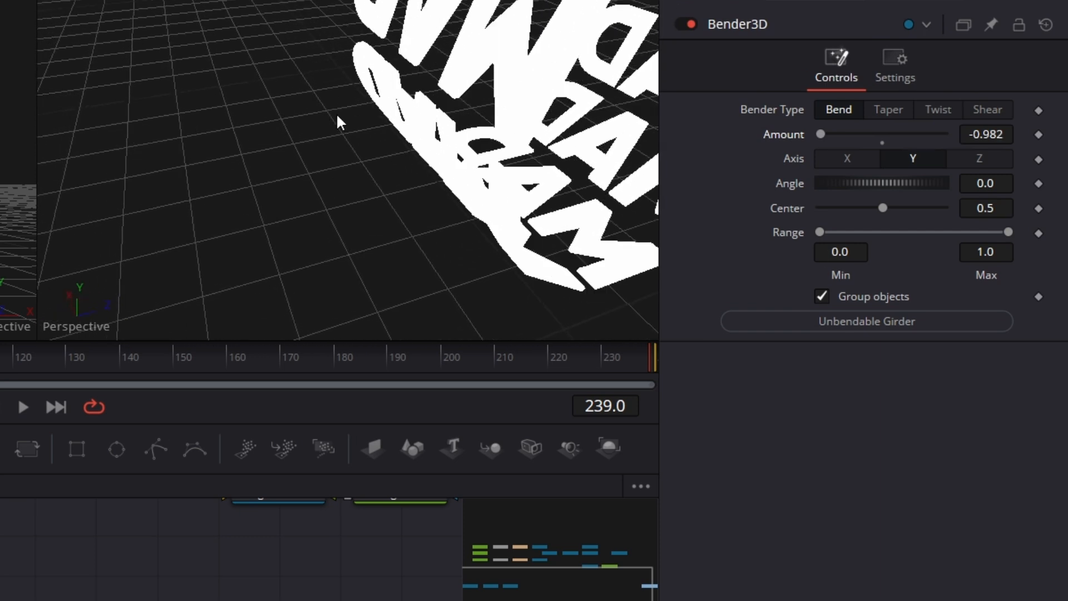
scroll(336, 113, down, 8)
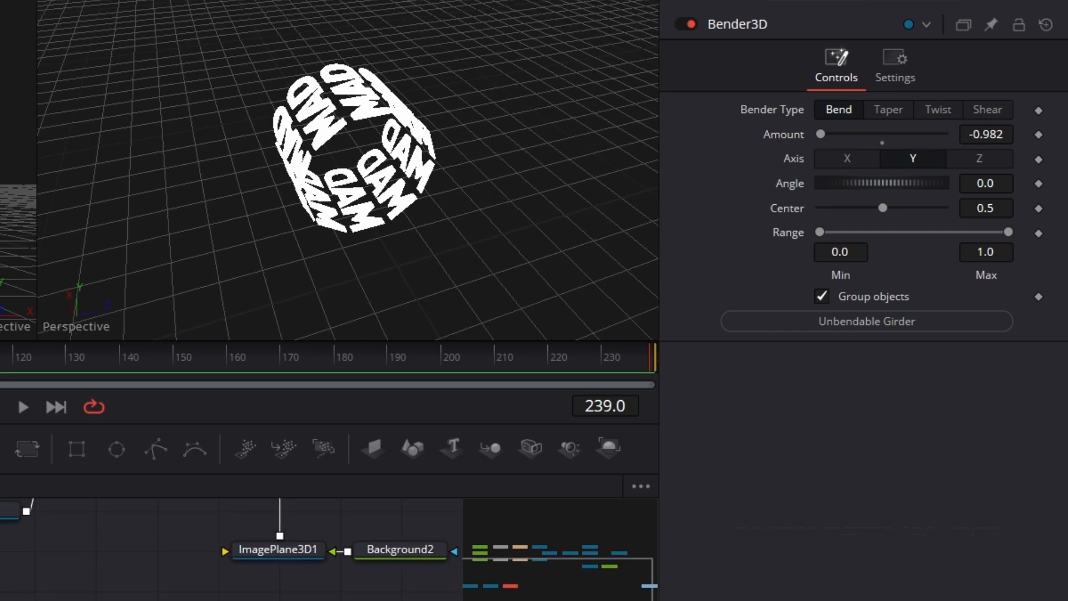
- Add a Transform 3D node after Bender3D, show it in the second viewer, and reset its X rotation after a trial turn
key(shift+space)
text(TR)
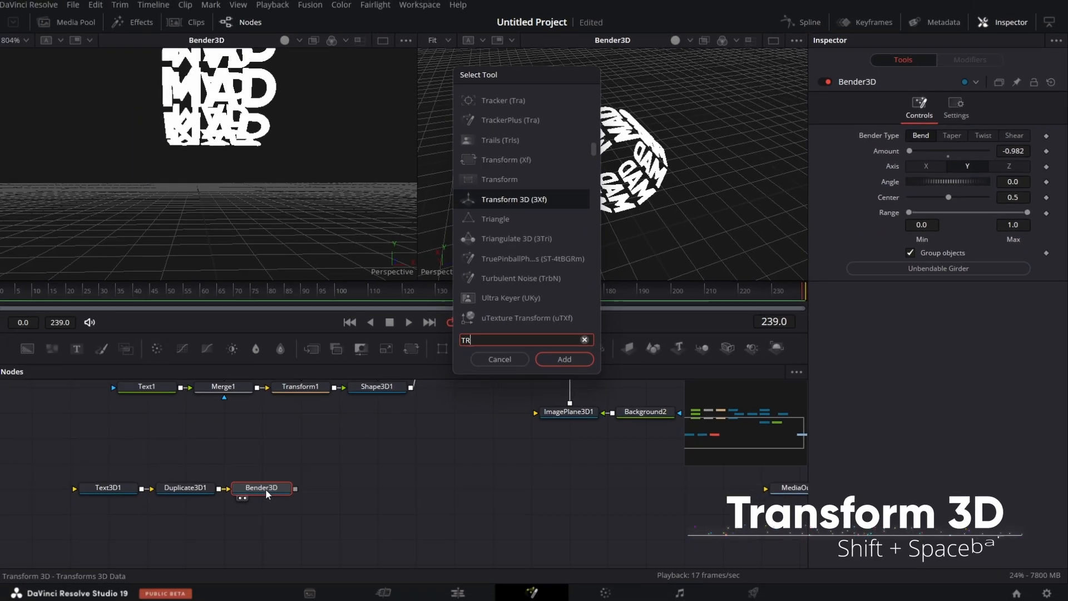
key(Return)
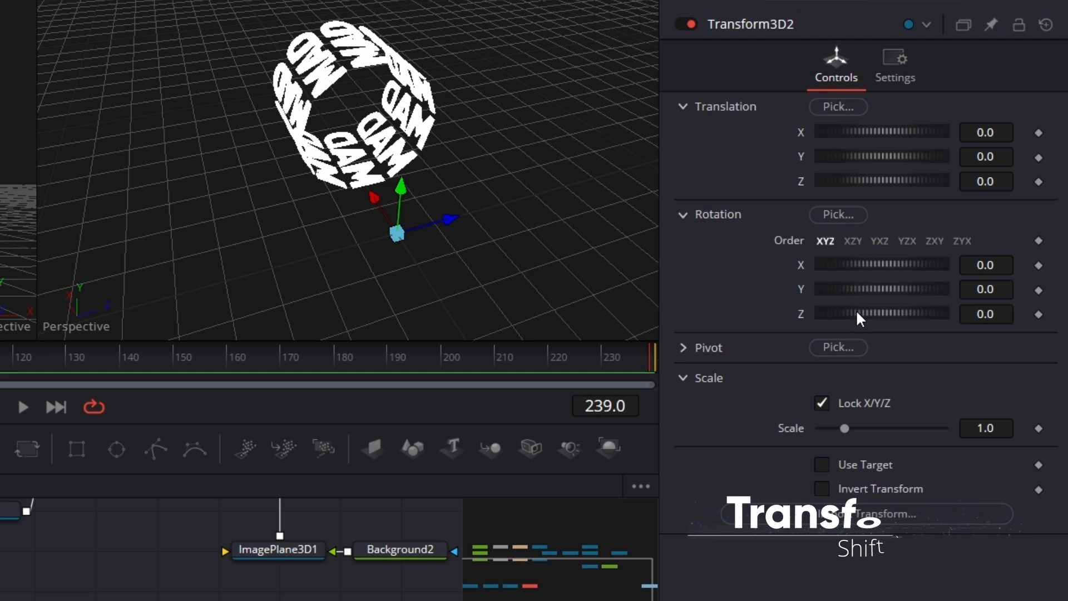
mouse_move(879, 265)
mouse_down()
mouse_move(913, 259)
mouse_move(862, 264)
mouse_move(893, 260)
mouse_move(874, 266)
mouse_up()
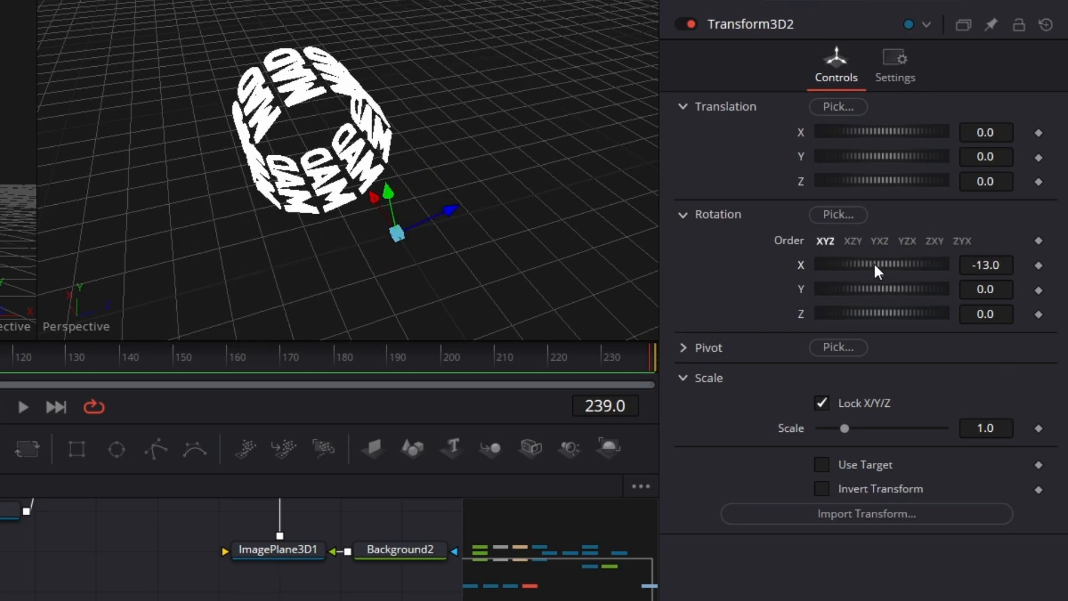
double_click(800, 264)
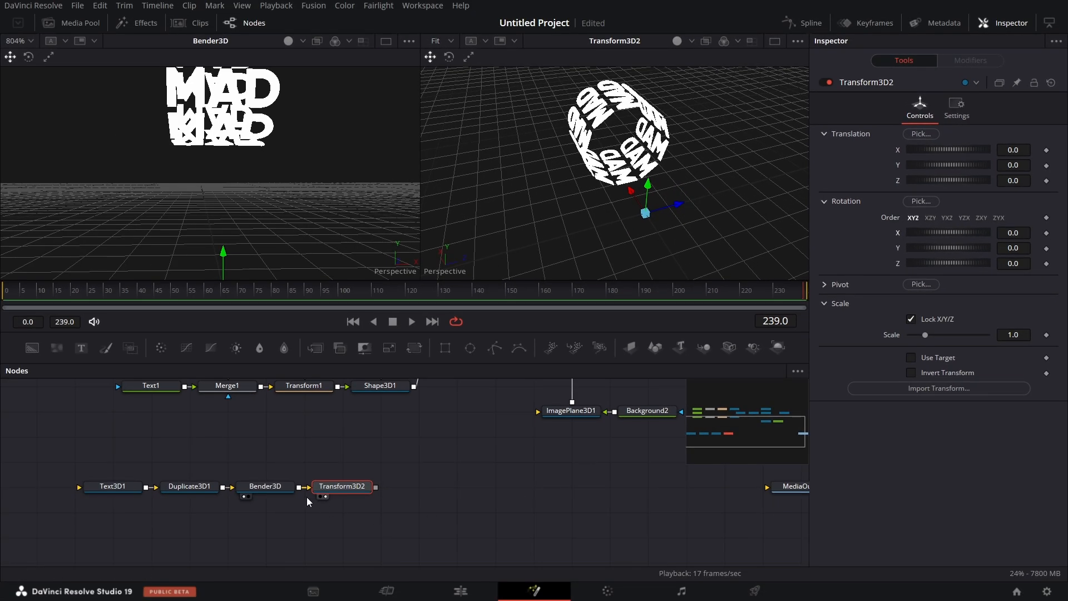
- Set Bender3D's center to 0.0 and turn Transform3D2's X rotation to 10.4
click(279, 487)
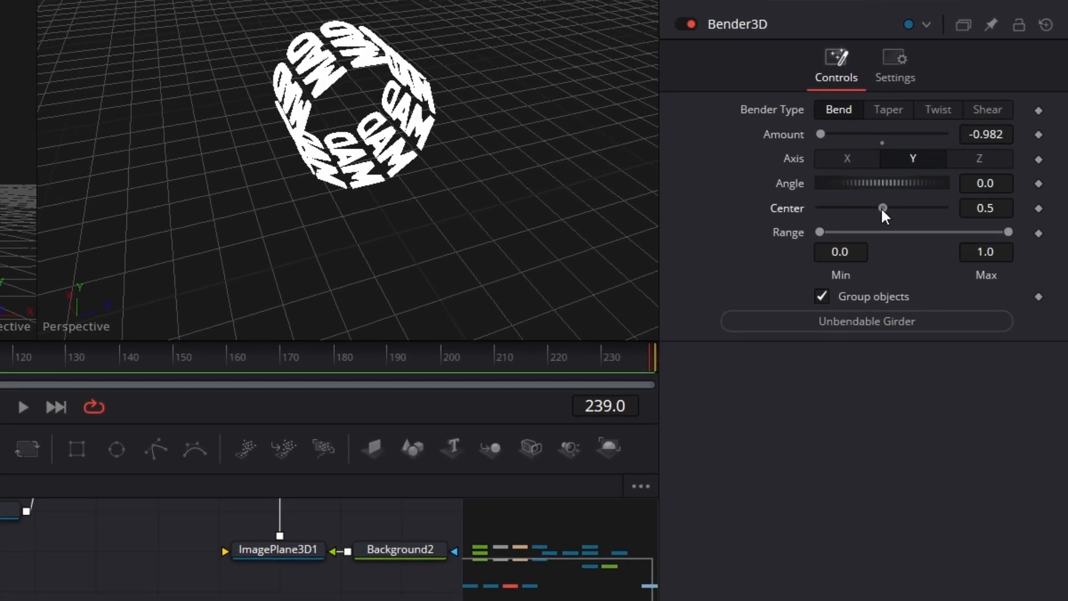
drag(947, 198, 866, 209)
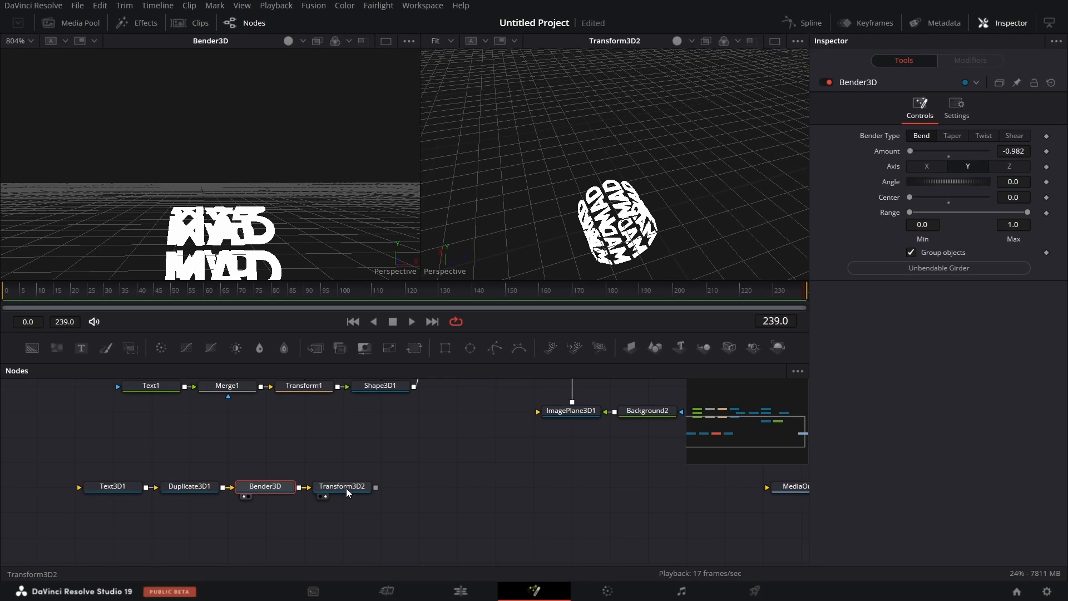
mouse_move(346, 488)
mouse_down()
mouse_move(346, 463)
mouse_move(346, 489)
mouse_up()
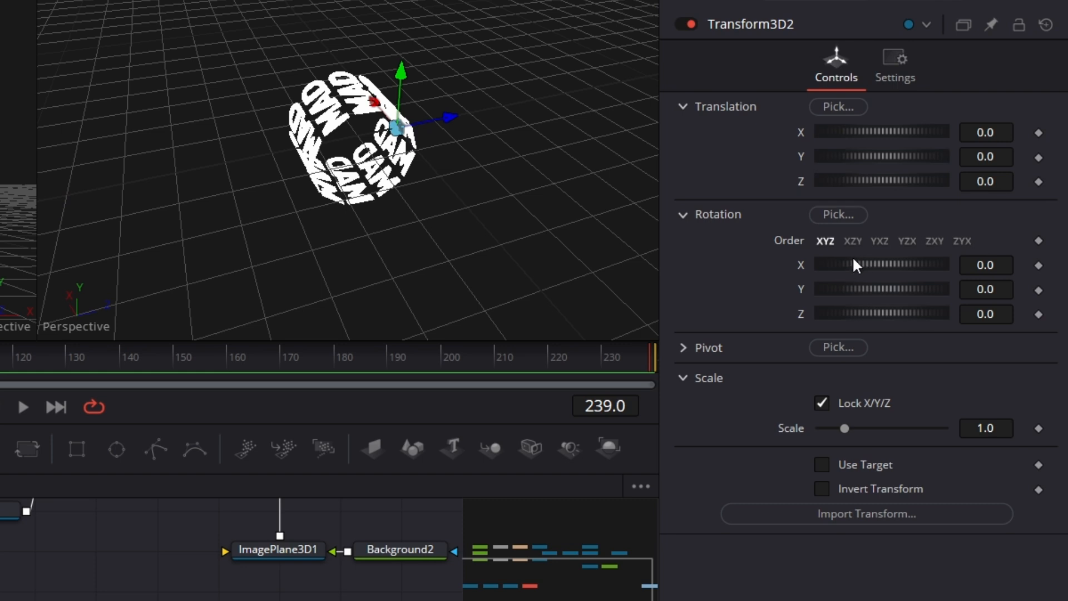
mouse_move(865, 263)
mouse_down()
mouse_move(890, 262)
mouse_move(838, 267)
mouse_move(869, 268)
mouse_up()
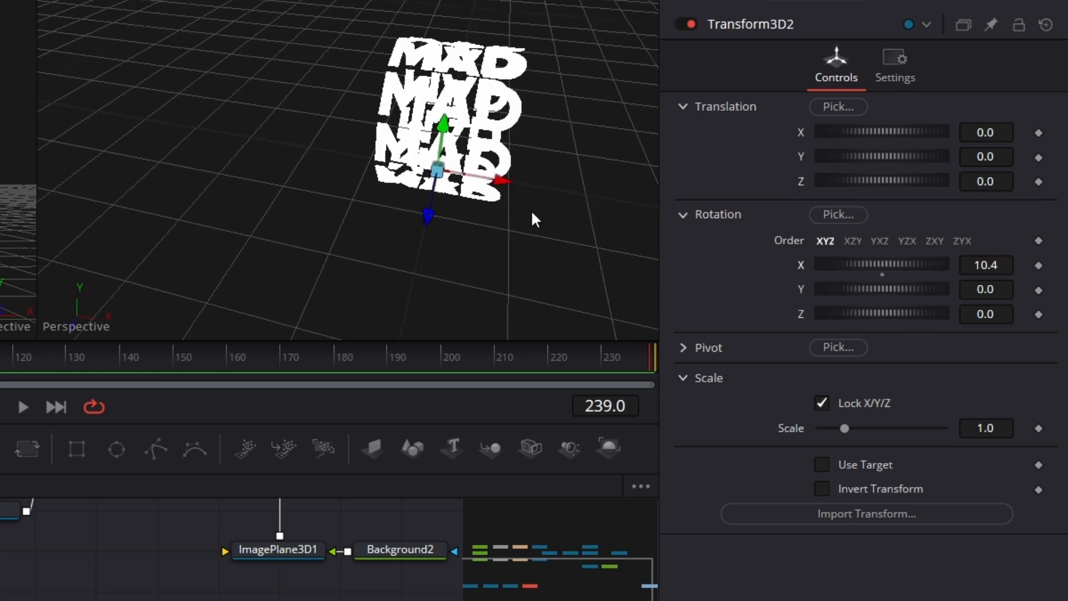
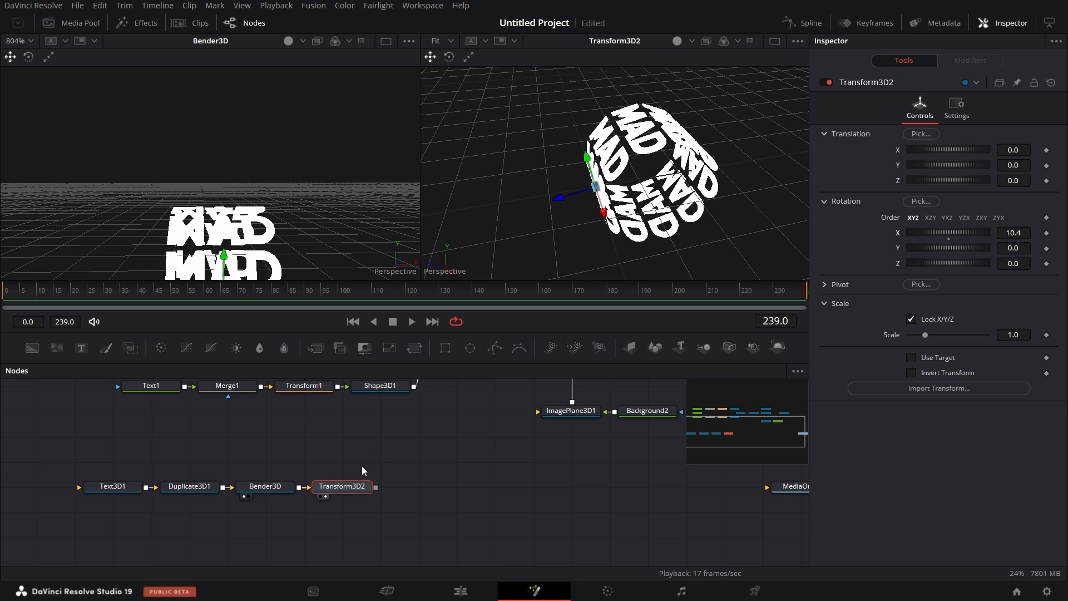
- Set Transform3D2's pivot Z to -0.28 and turn its X rotation to about -75.7 to check the ring's spin
click(826, 286)
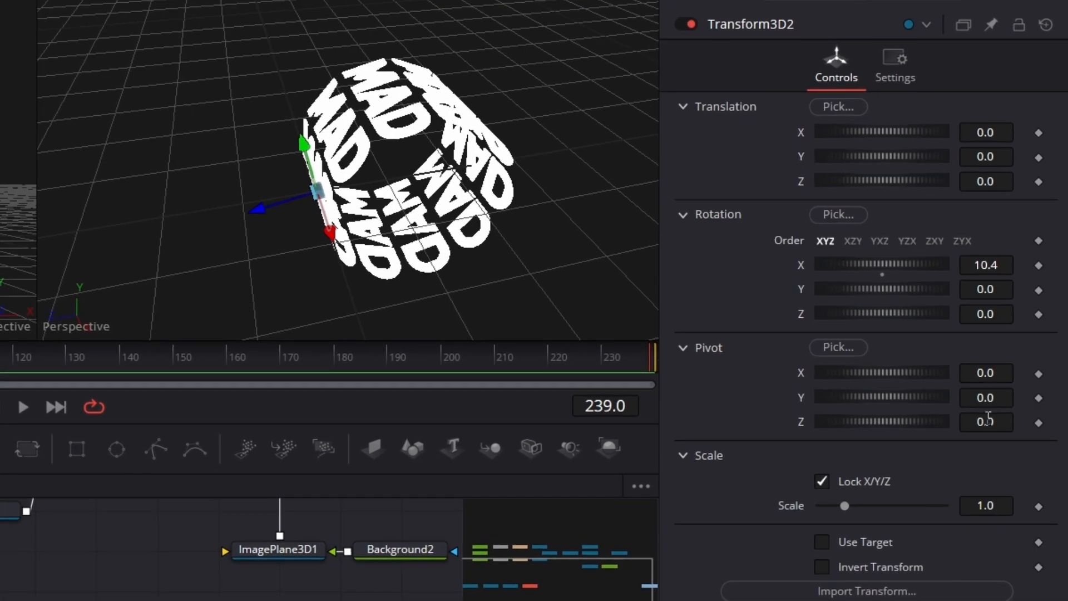
click(1018, 330)
text(-0)
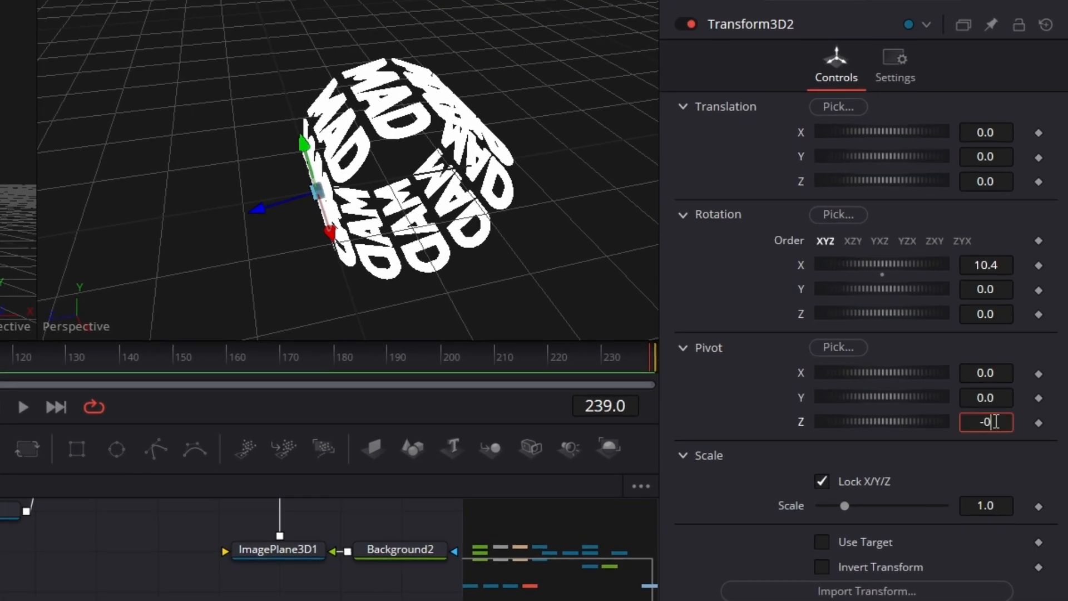
text(.28)
key(Return)
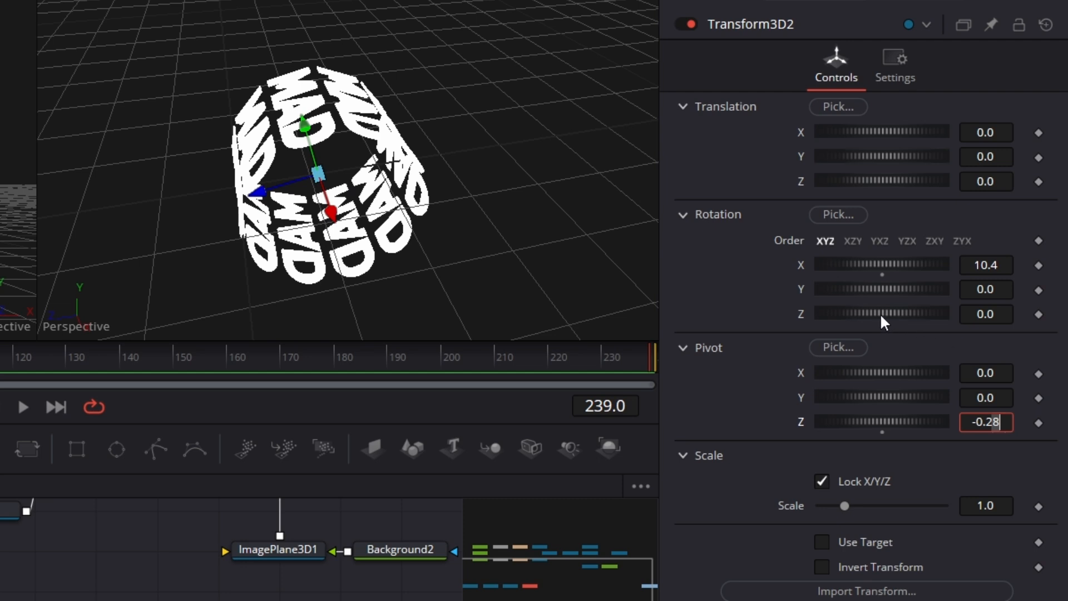
mouse_move(883, 261)
mouse_down()
mouse_move(981, 256)
mouse_move(699, 259)
mouse_move(892, 265)
mouse_move(882, 256)
mouse_up()
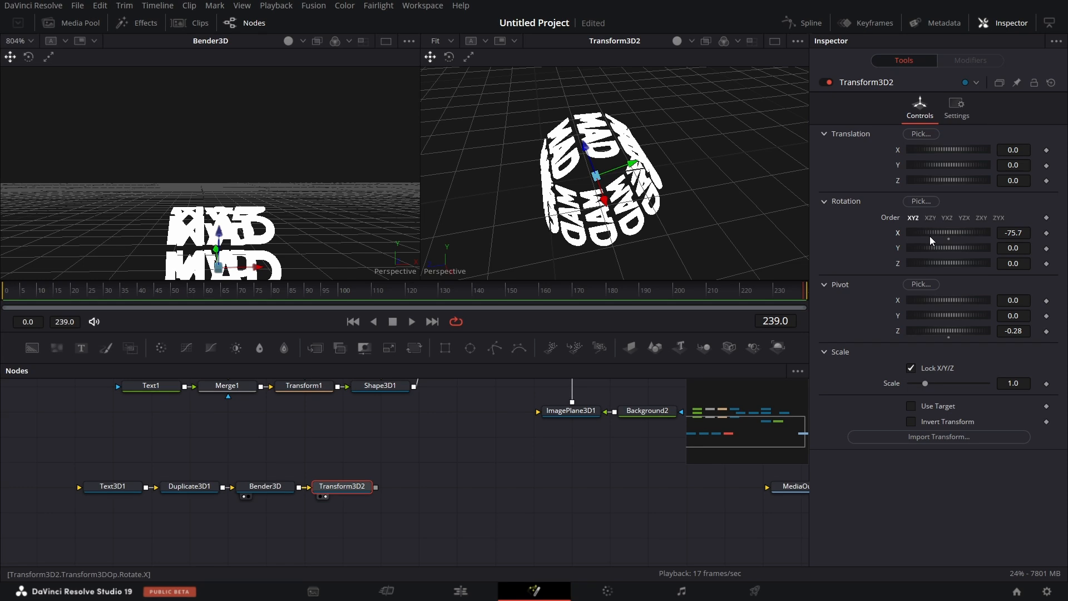
- Refine Transform3D2's pivot Z to -0.29 and turn its X rotation again to test the spin
click(1025, 327)
key(BackSpace)
text(9)
key(Tab)
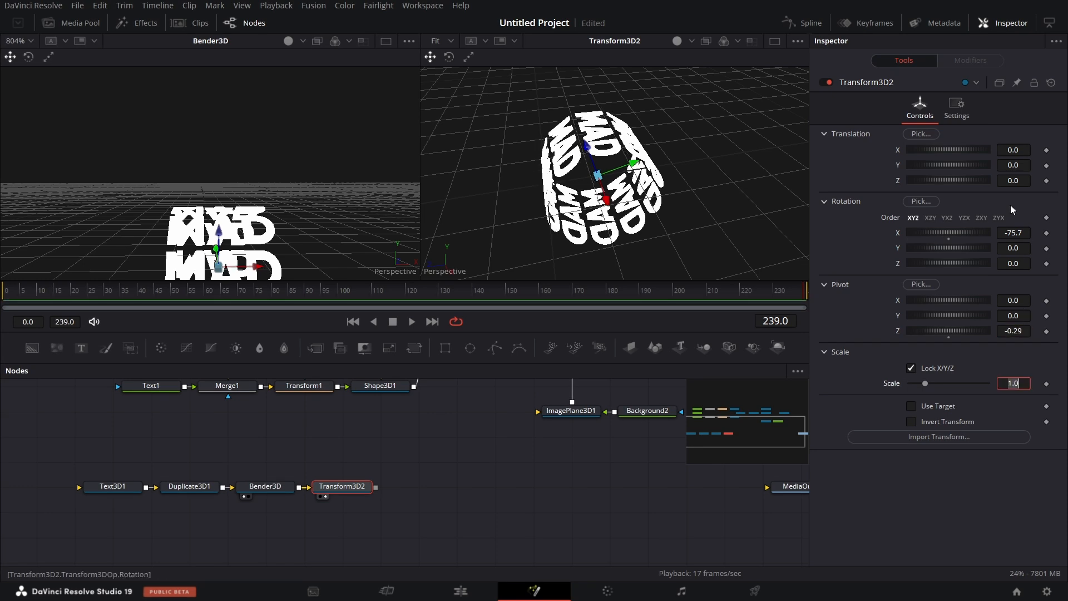
drag(954, 237, 881, 238)
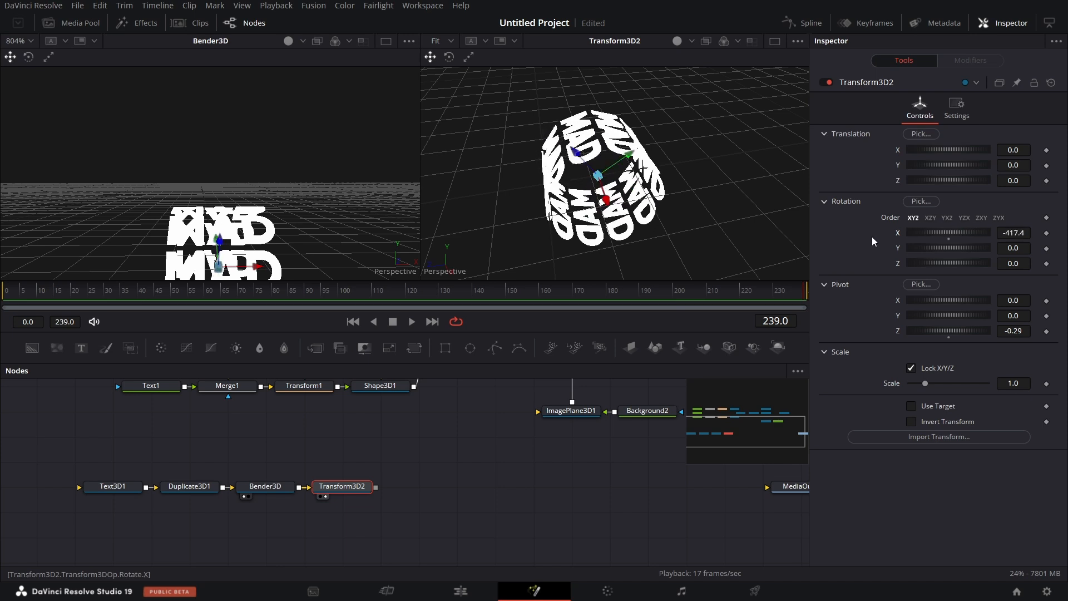
- Drive Transform3D2's X rotation with the expression time and play back the spinning ring
right_click(901, 236)
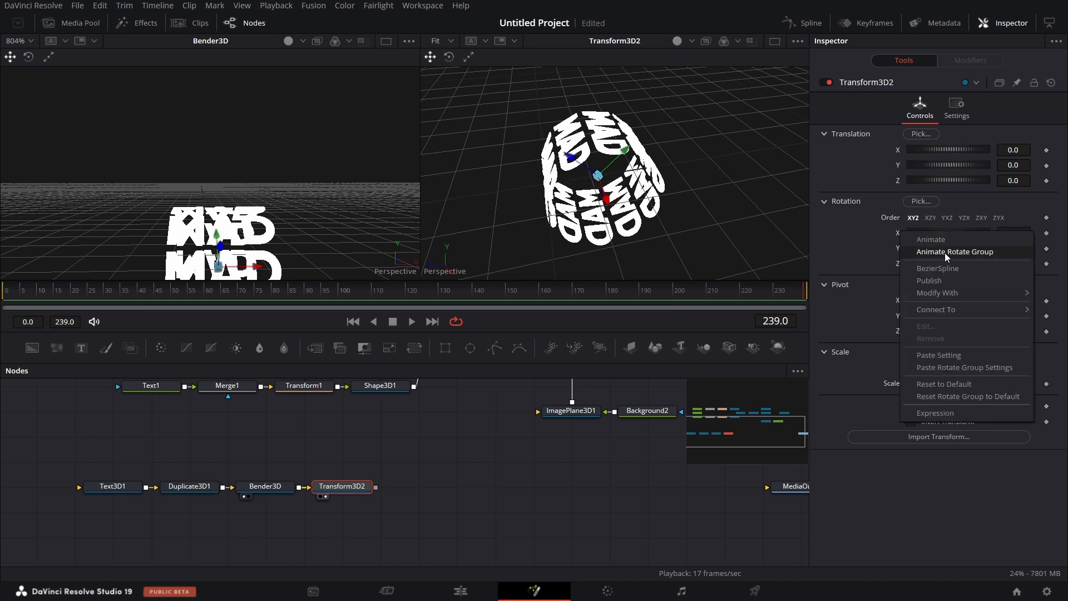
click(946, 413)
triple_click(951, 253)
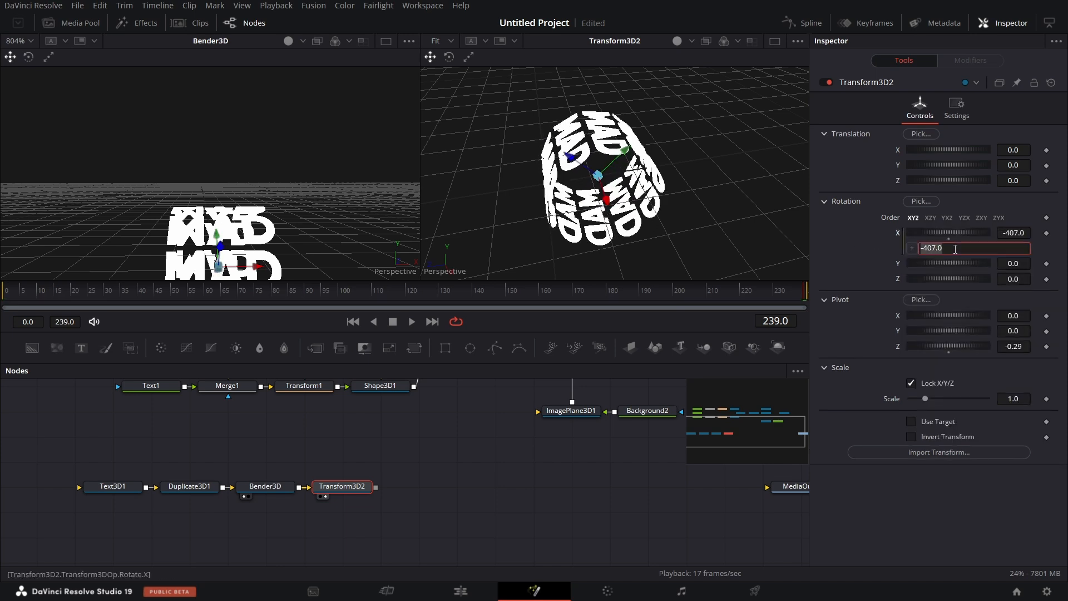
text(time)
key(Tab)
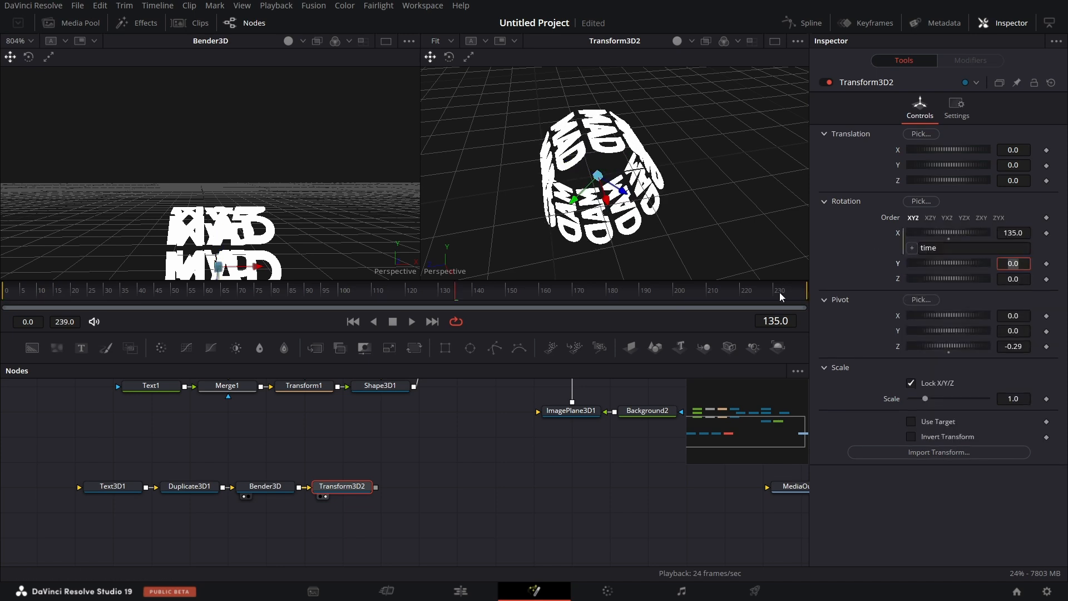
click(412, 322)
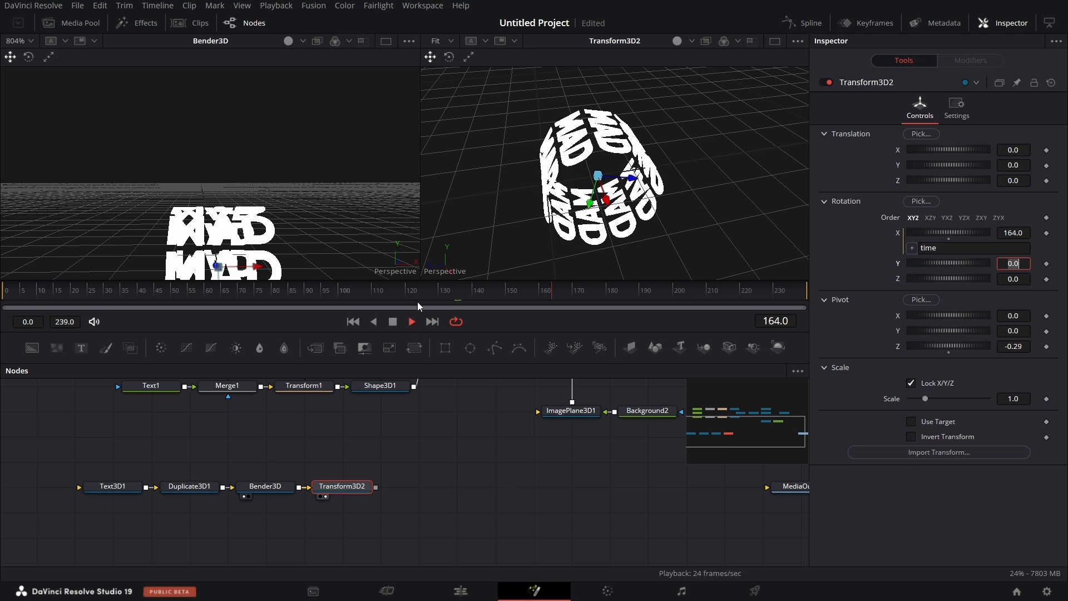
- Add a Replace Material 3D node after Transform3D2
scroll(454, 483, right, 1)
key(BackSpace)
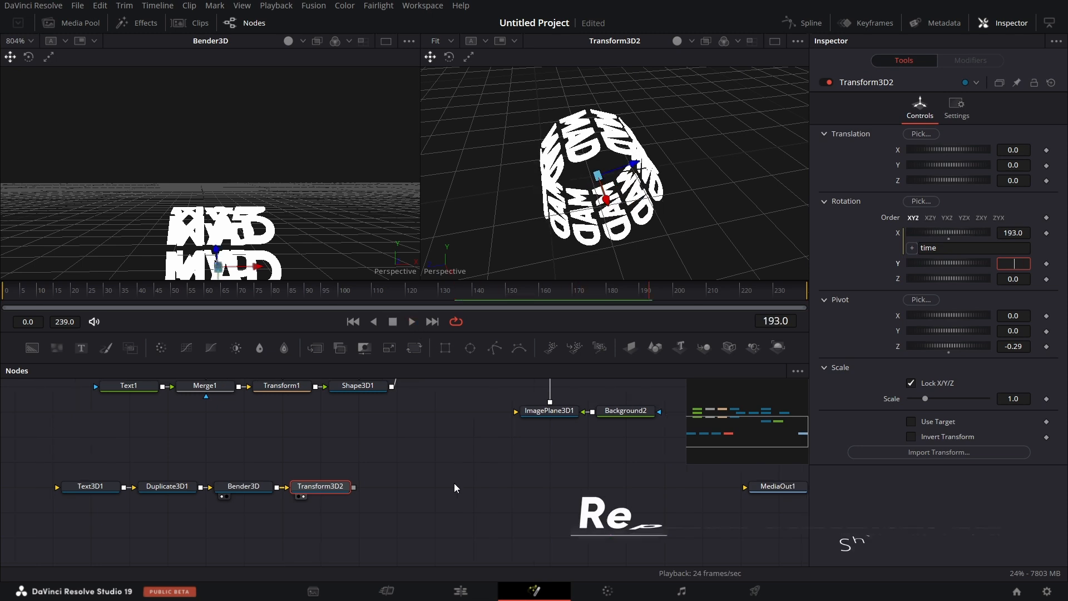
click(337, 489)
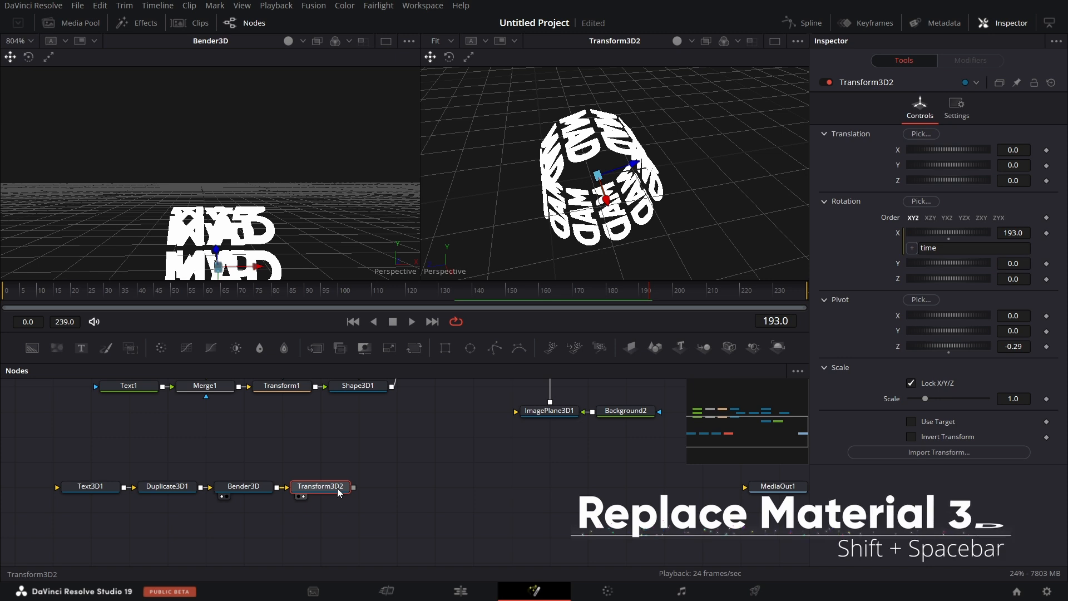
key(shift+space)
text(TRA)
key(BackSpace)
key(BackSpace)
key(BackSpace)
text(repl)
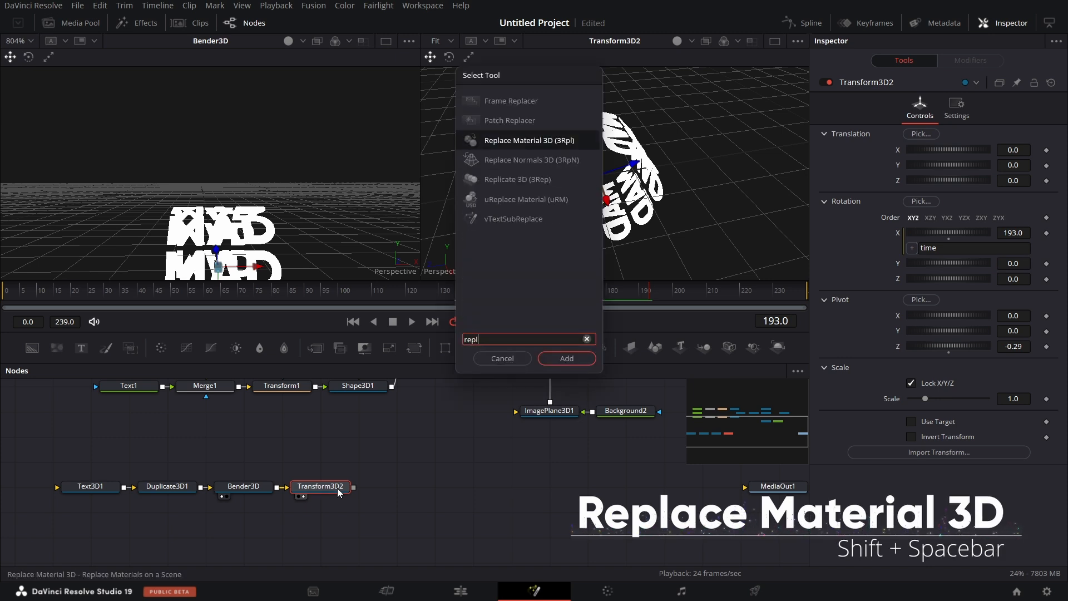
key(Return)
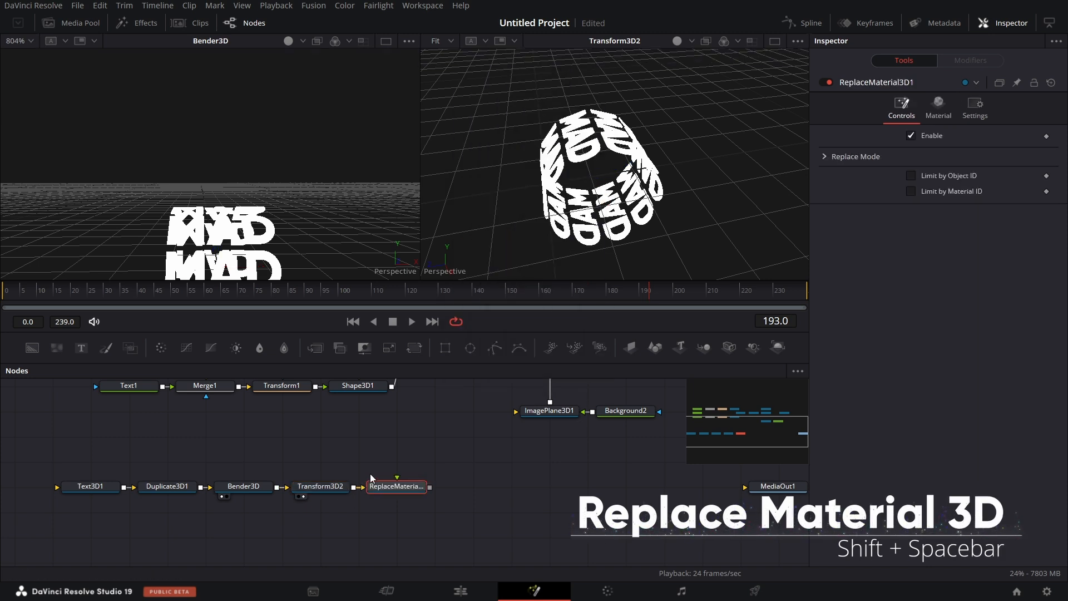
- Add the Chrome shader from the Fusion shader templates above ReplaceMaterial3D1 and connect its output to that node's material input
click(369, 473)
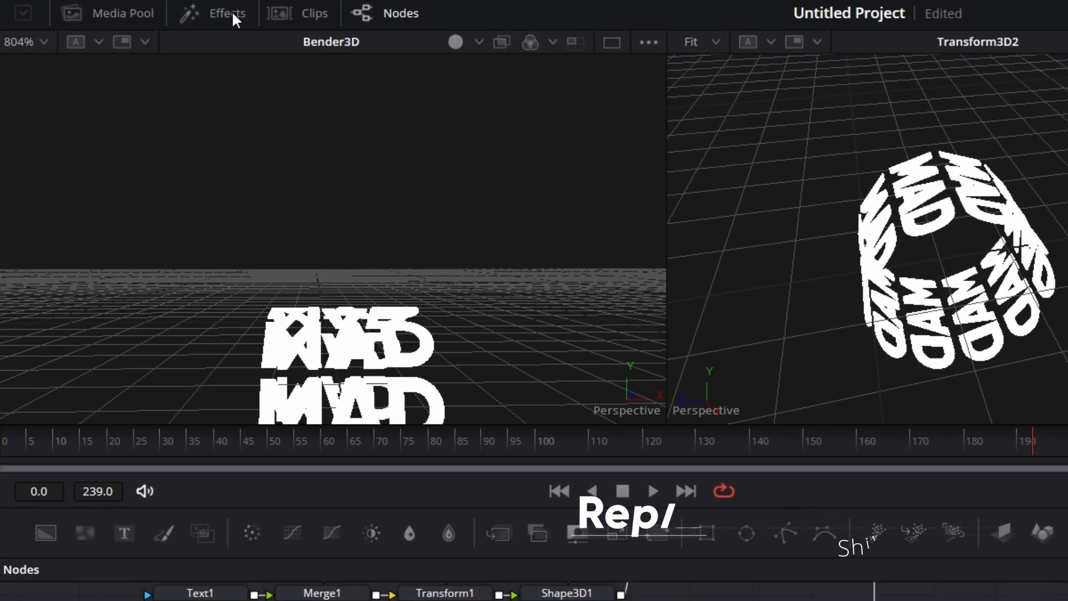
click(149, 25)
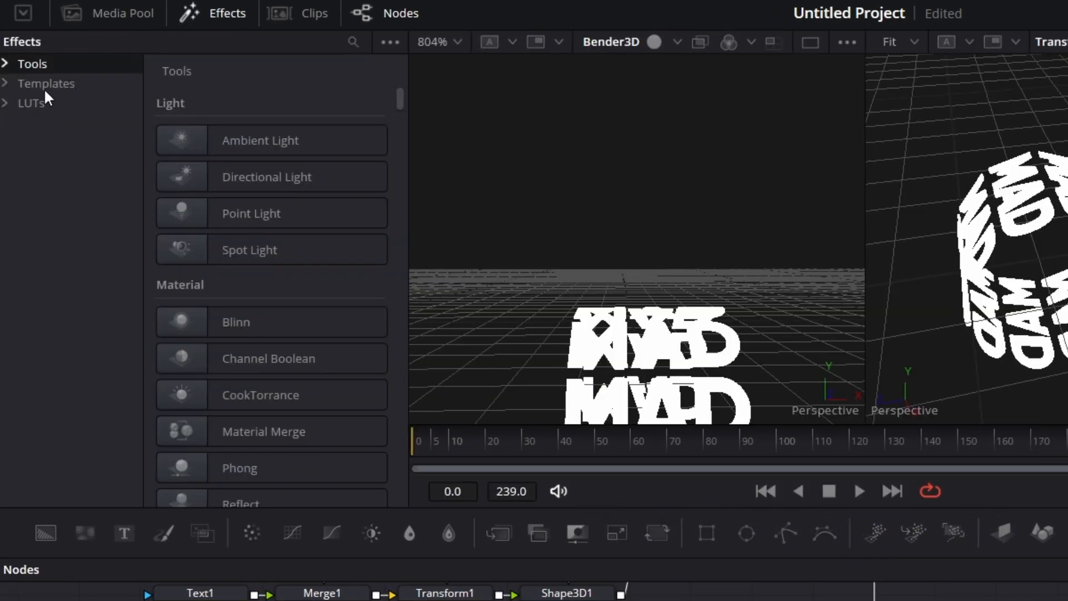
click(4, 88)
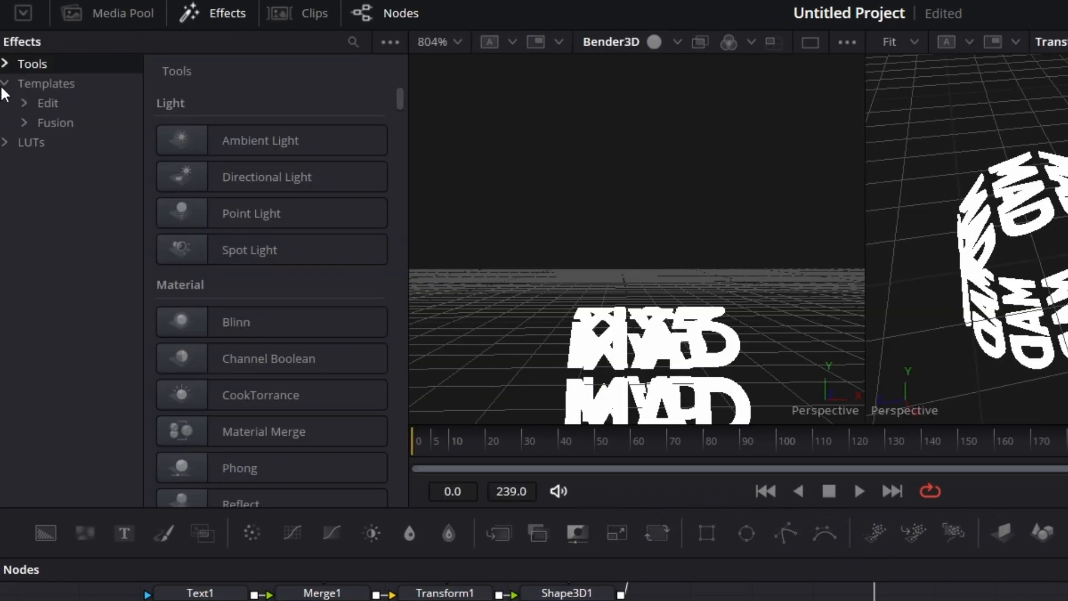
click(24, 125)
click(84, 280)
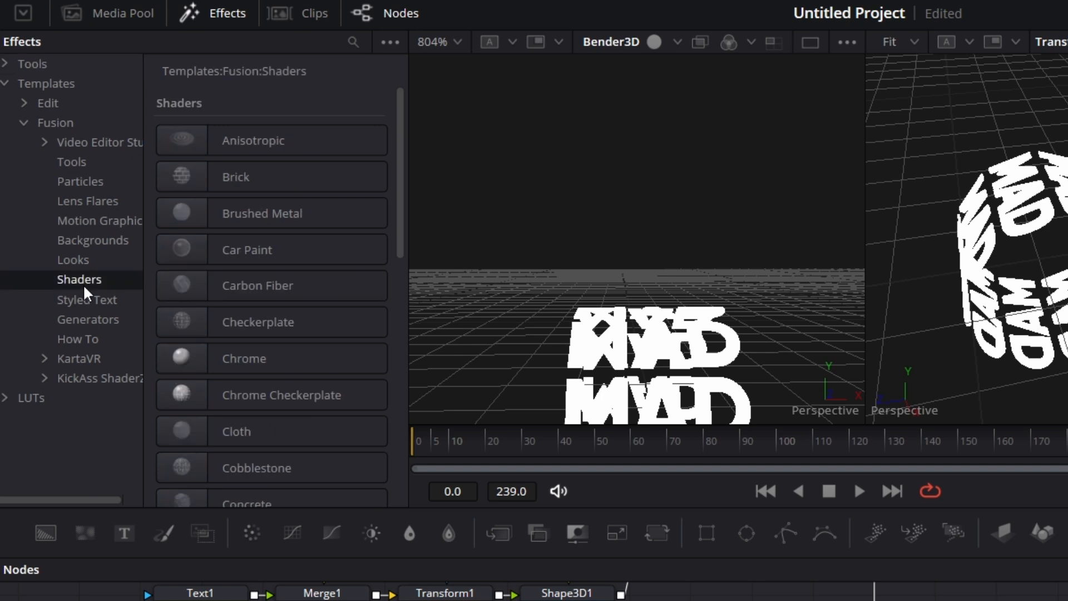
drag(202, 358, 649, 594)
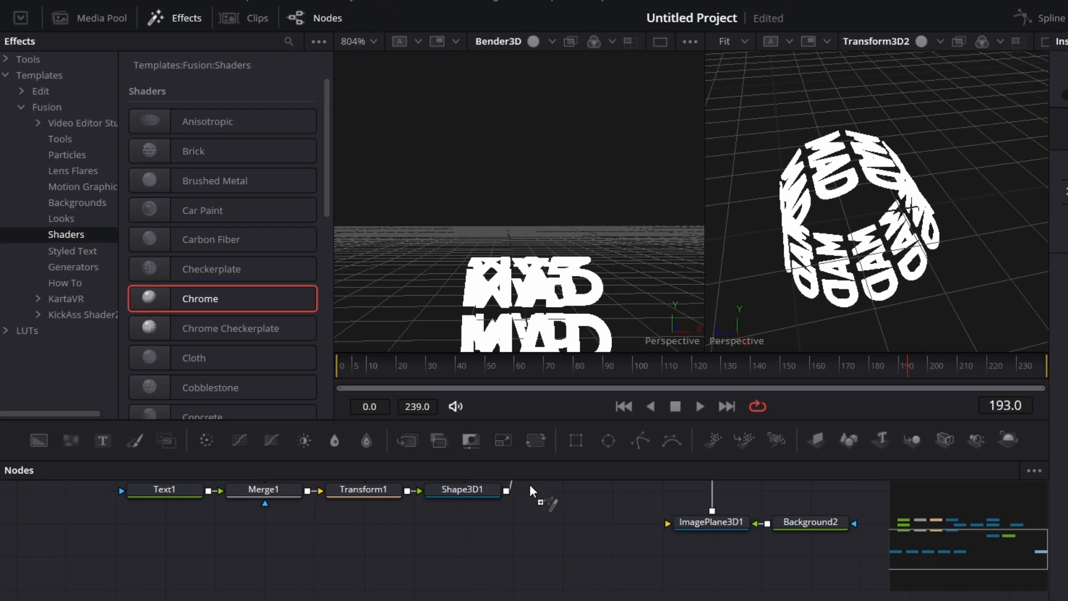
drag(529, 484, 515, 579)
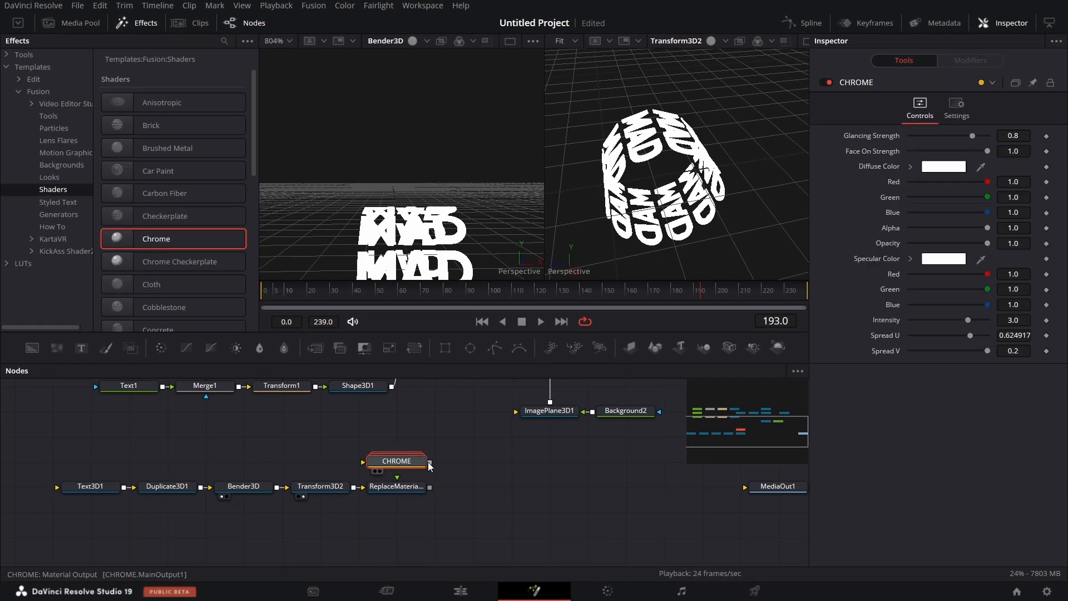
drag(428, 461, 400, 491)
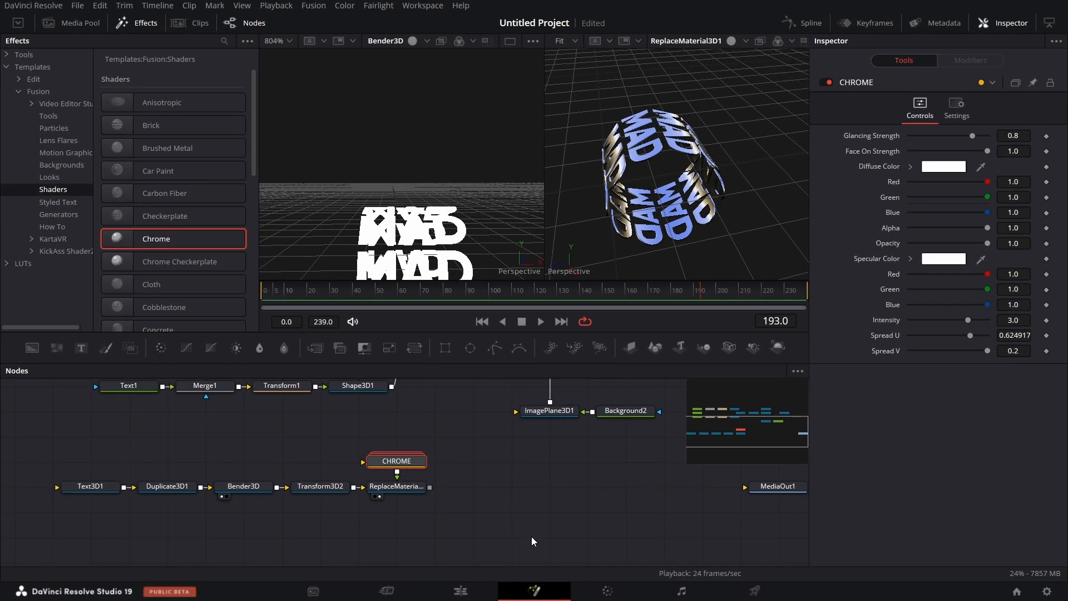
- Add a Transform 3D node after ReplaceMaterial3D1
click(415, 492)
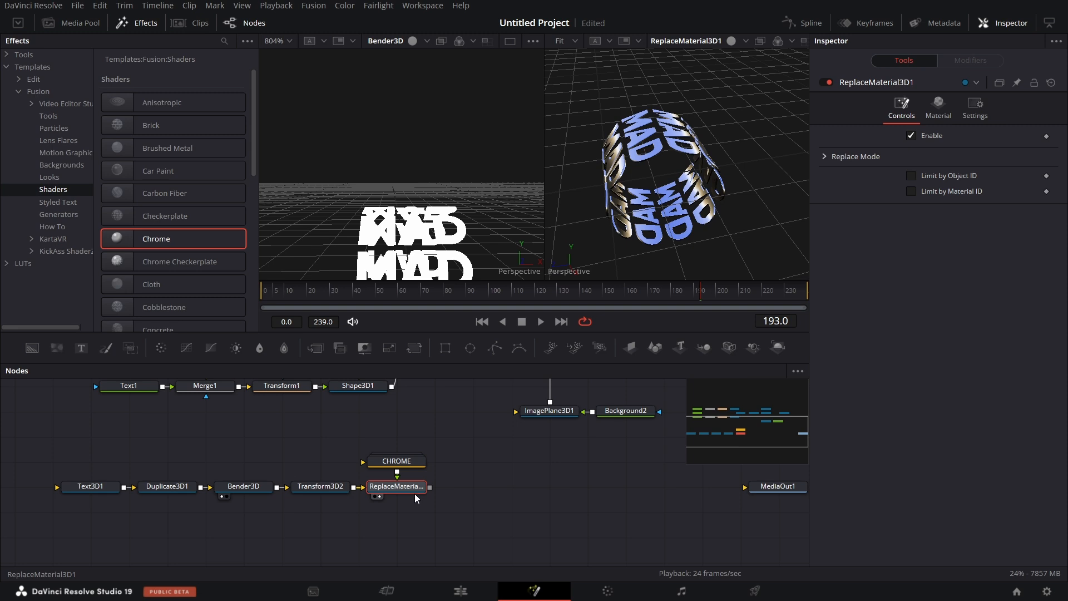
key(shift+space)
text(tra)
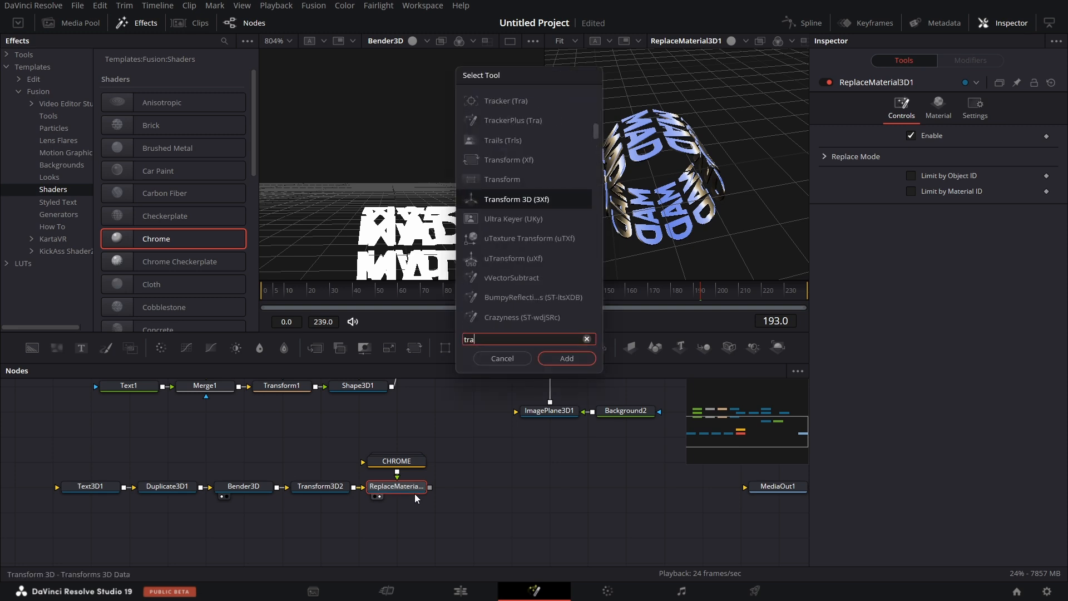
key(Return)
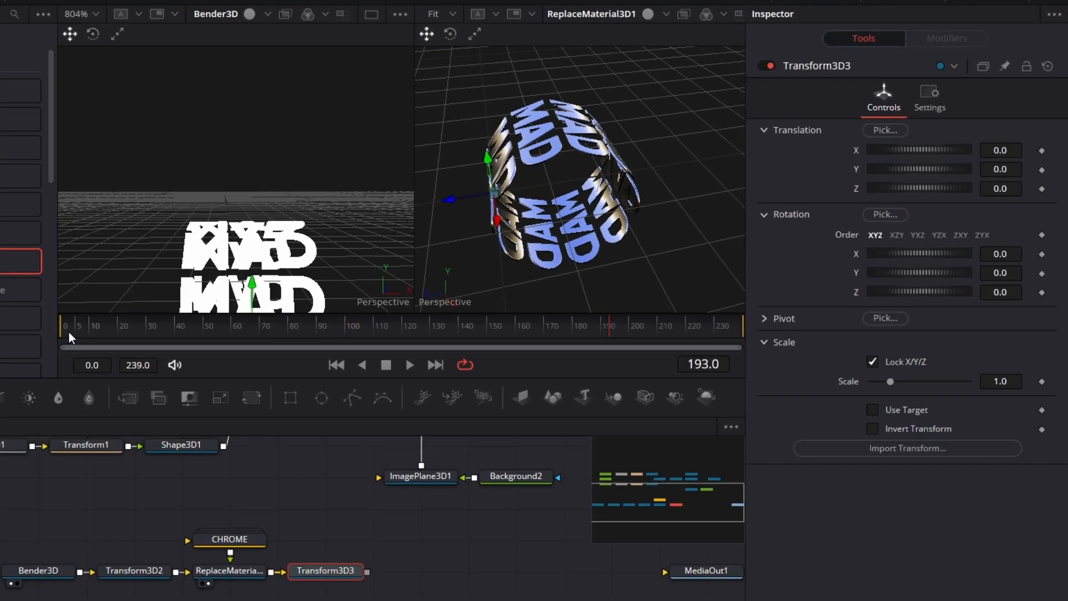
- Animate Transform3D3's Z translation with keyframes from 3.5 at frame 0 to 1.0 at frame 70
click(265, 293)
click(1003, 199)
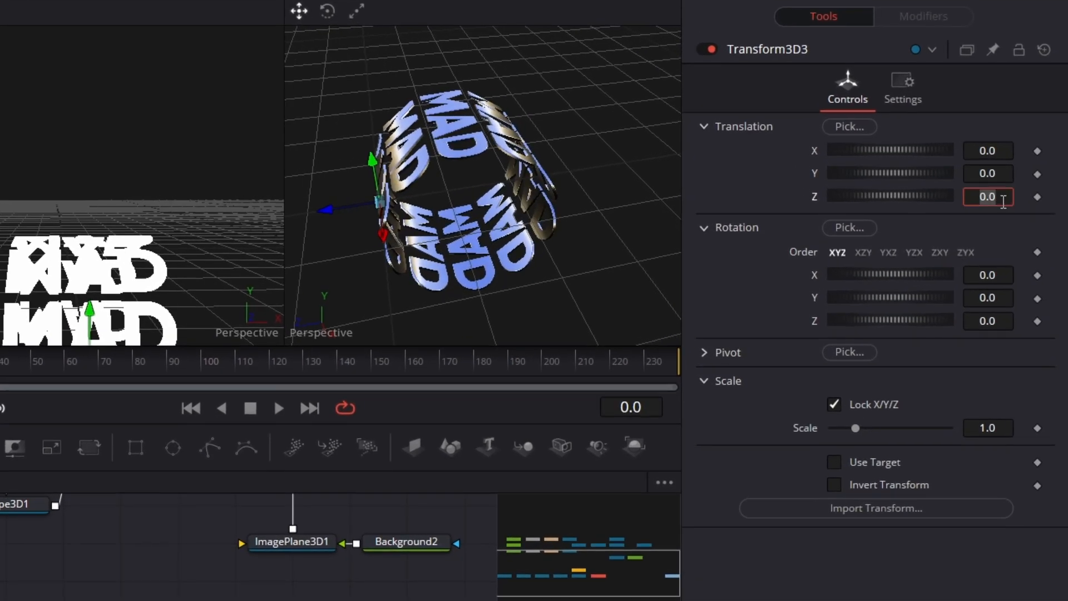
text(3.5)
key(Return)
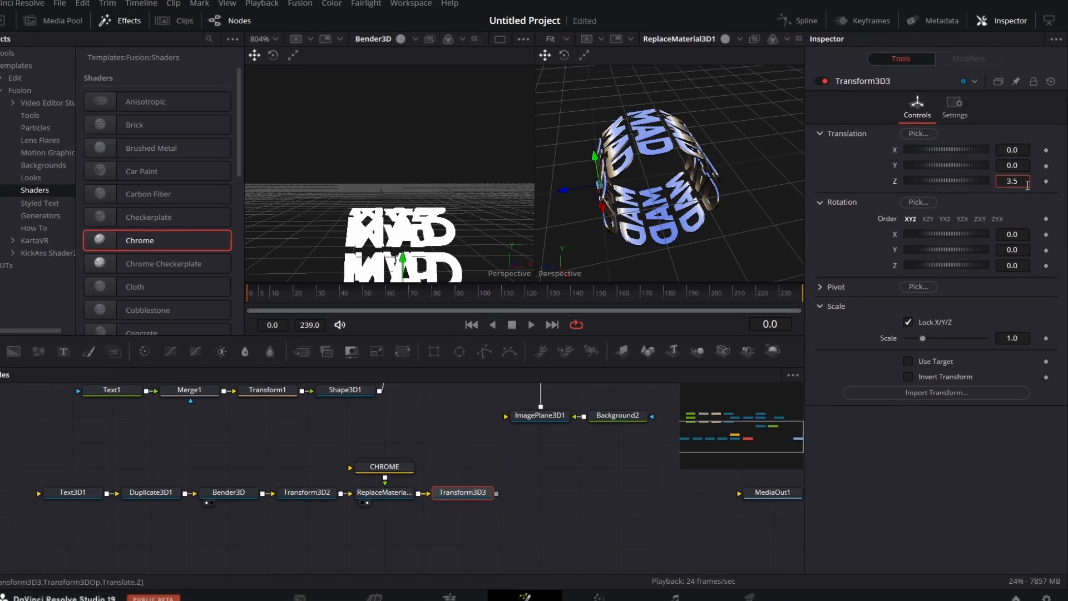
click(1046, 181)
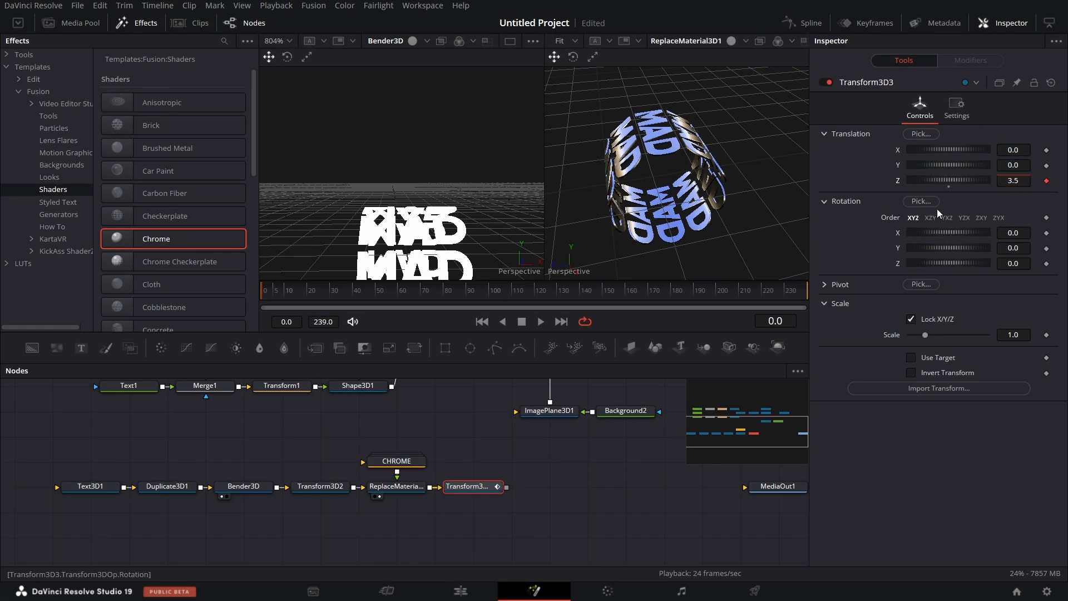
click(420, 287)
click(1021, 181)
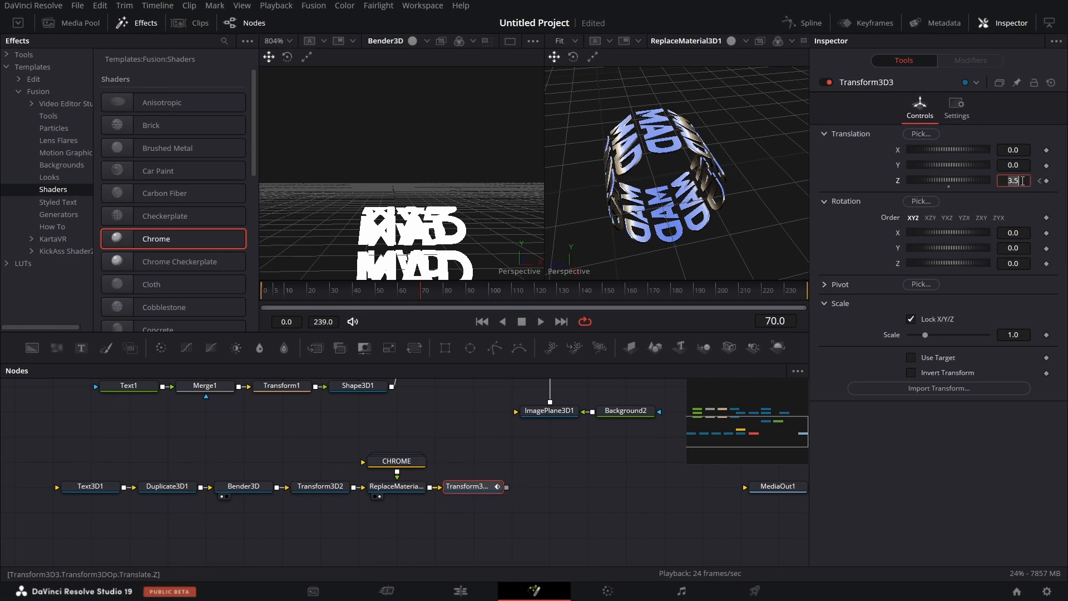
text(1)
key(Tab)
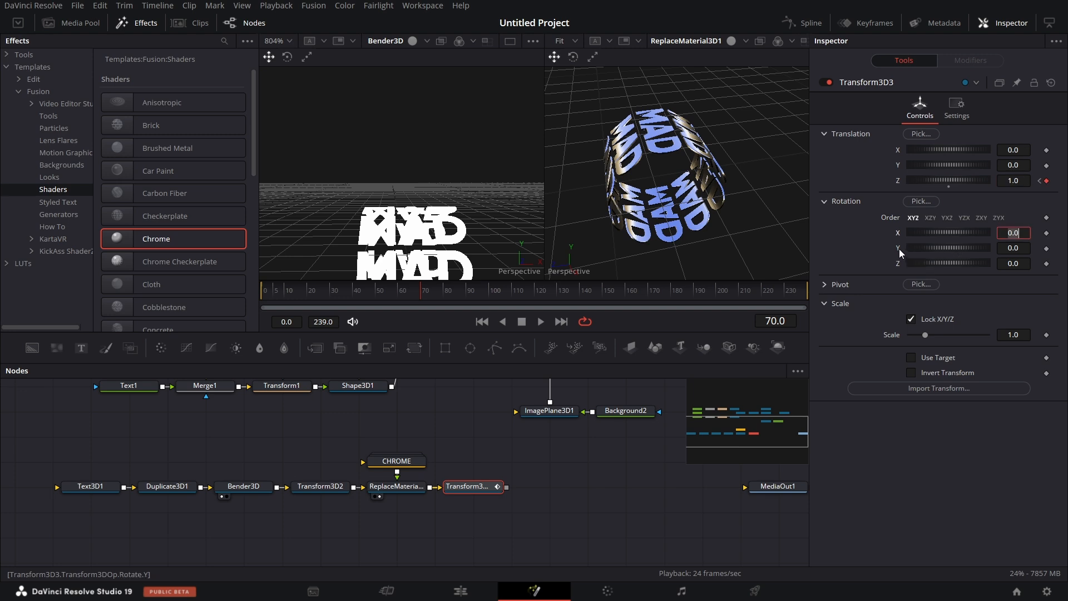
- Animate Transform3D3's Y rotation with keyframes from 0.0 at frame 0 to -15.0 at frame 80
click(481, 322)
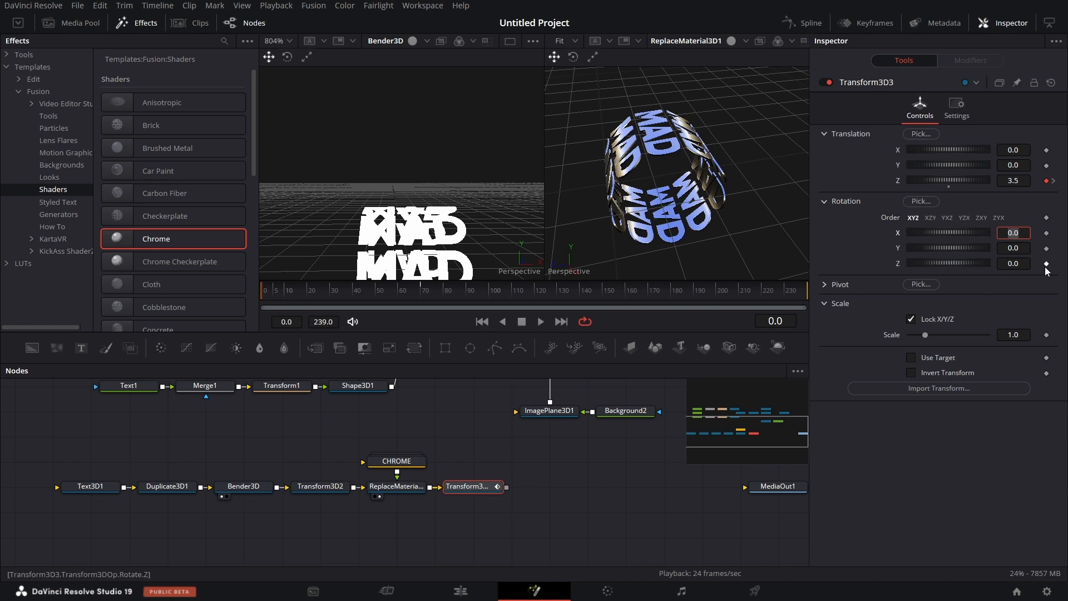
click(1045, 250)
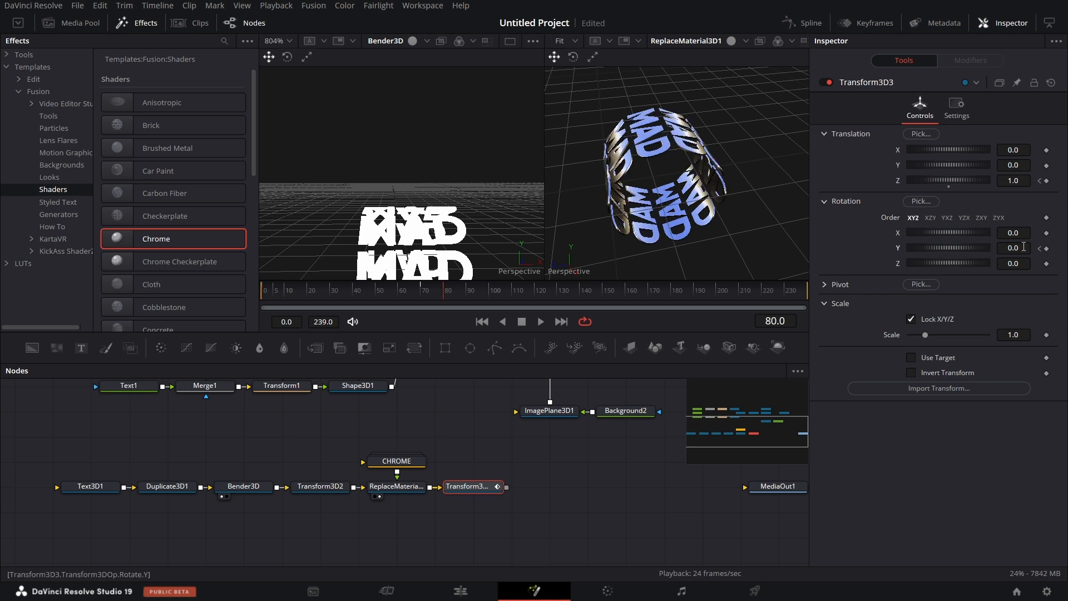
double_click(1023, 247)
text(-15)
key(Return)
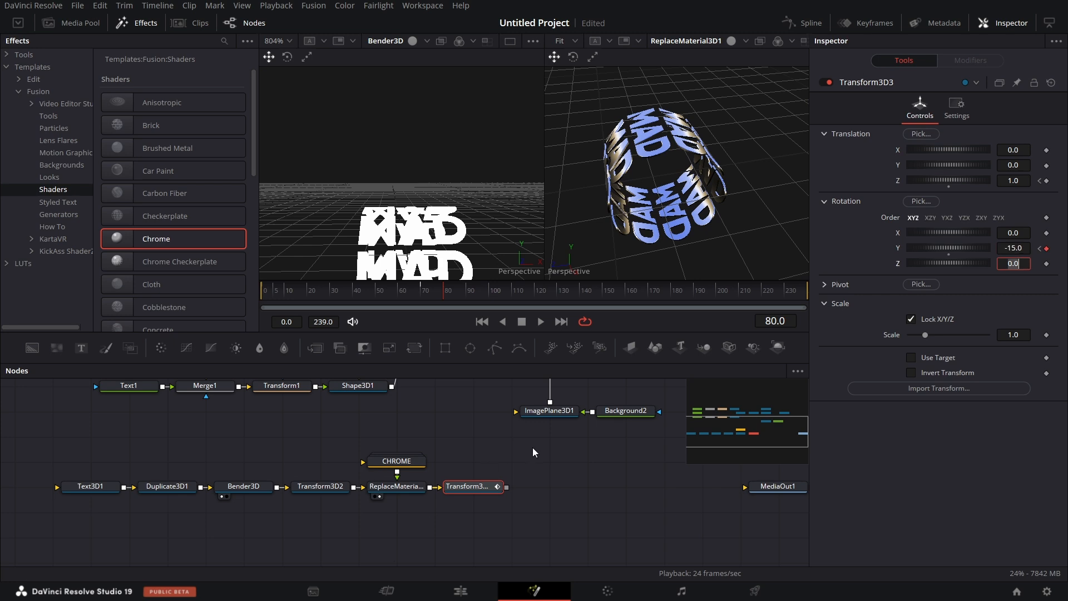
- Show Transform3D3 in the second viewer and switch to a single-viewer layout
key(2)
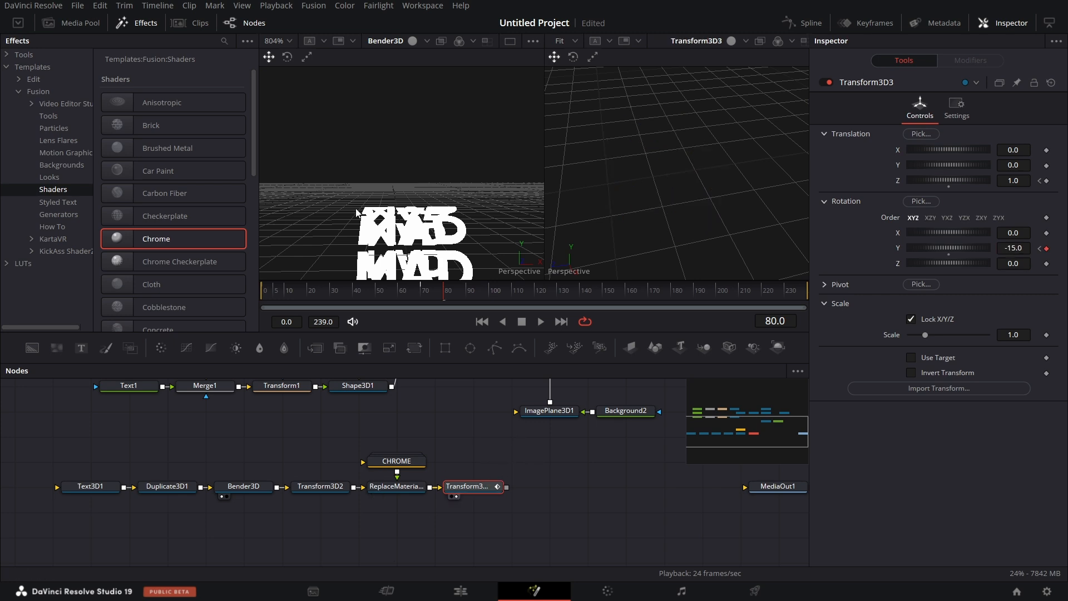
click(512, 41)
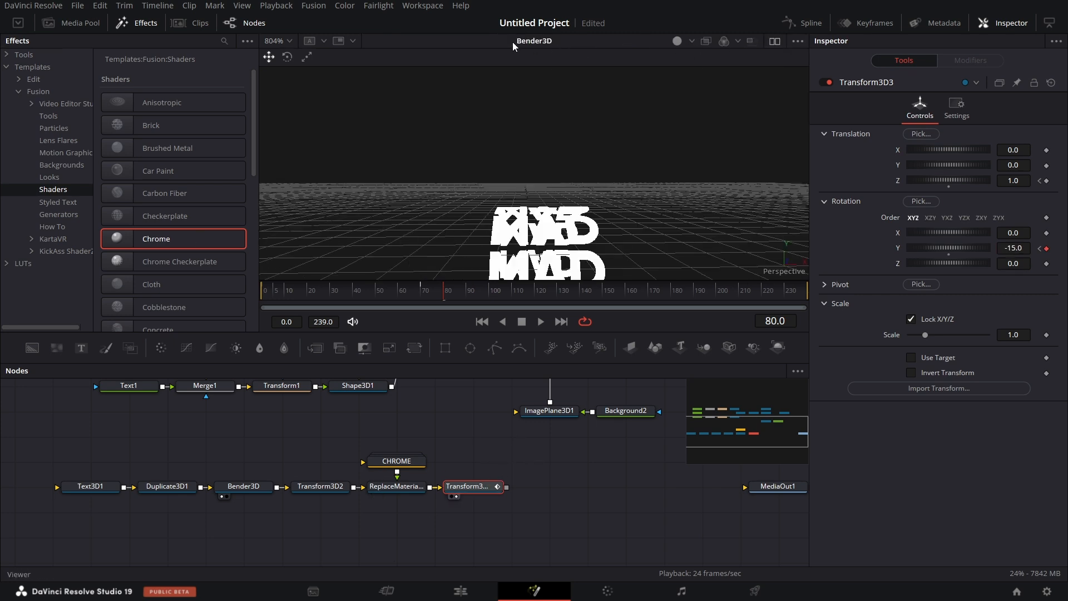
- Hide the Effects library and show Transform3D3 in the single viewer
click(147, 22)
key(1)
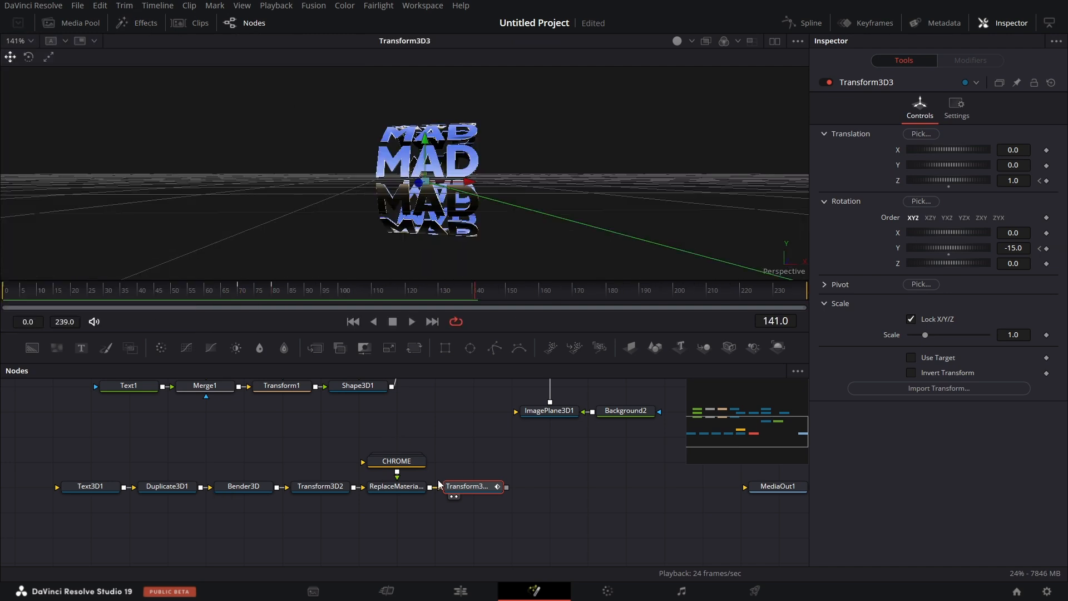
- Duplicate the MAD ring's node chain from Text3D1 to Transform3D3 below the original, placing the copied CHROME node beneath its ReplaceMaterial node
drag(78, 442, 488, 493)
right_click(486, 487)
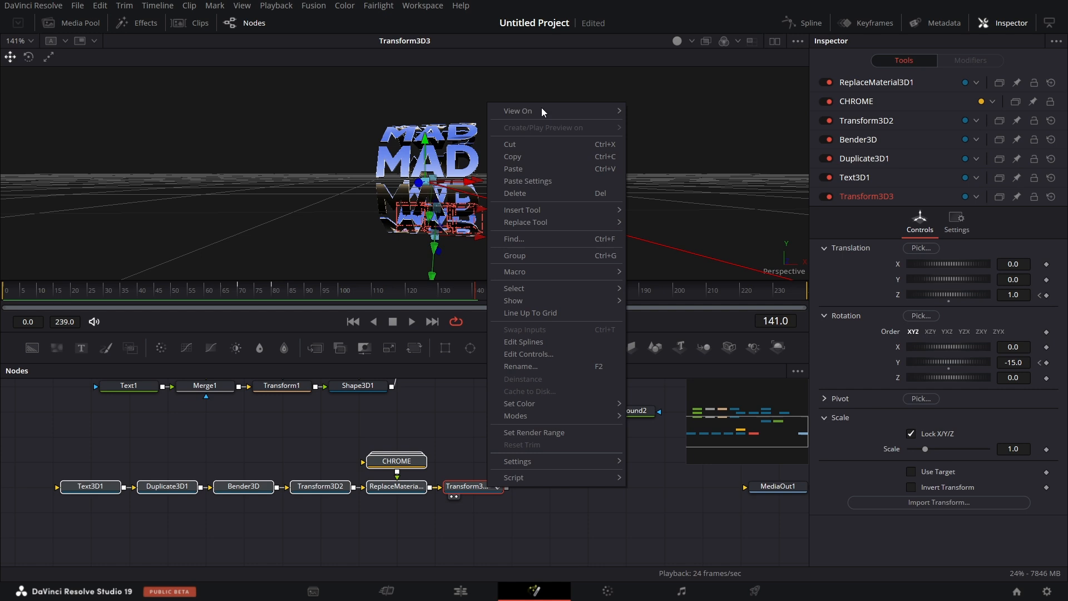
click(530, 158)
scroll(522, 460, down, 3)
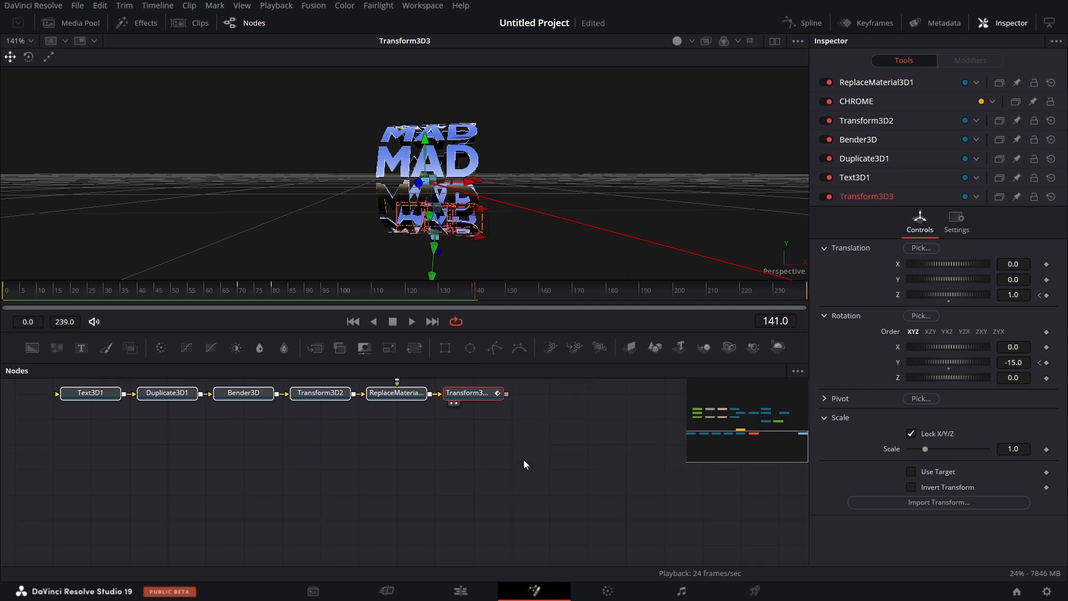
click(105, 479)
right_click(105, 478)
click(136, 461)
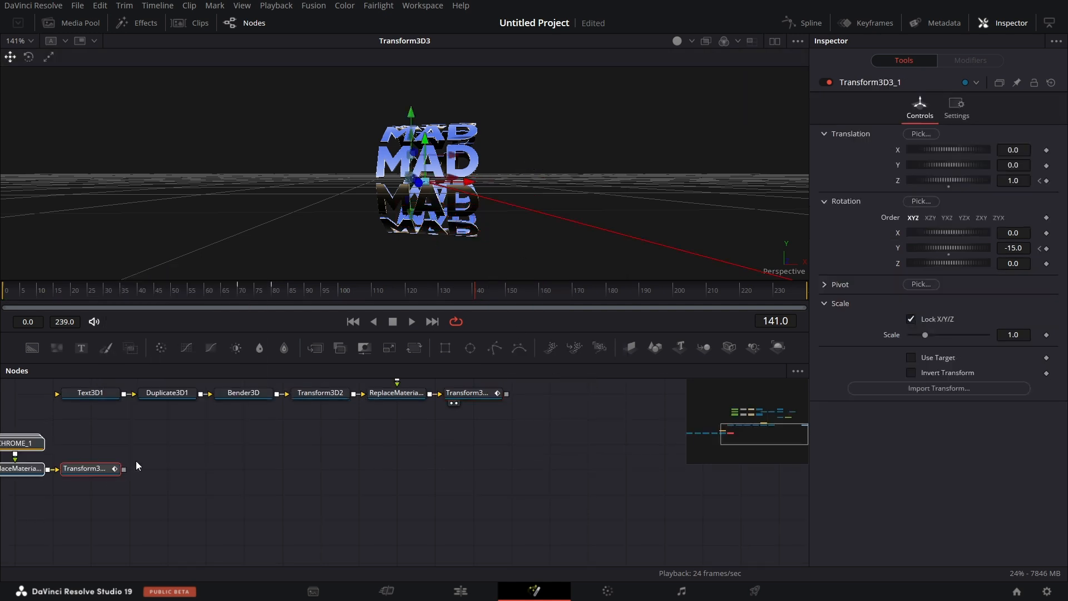
drag(99, 469, 474, 460)
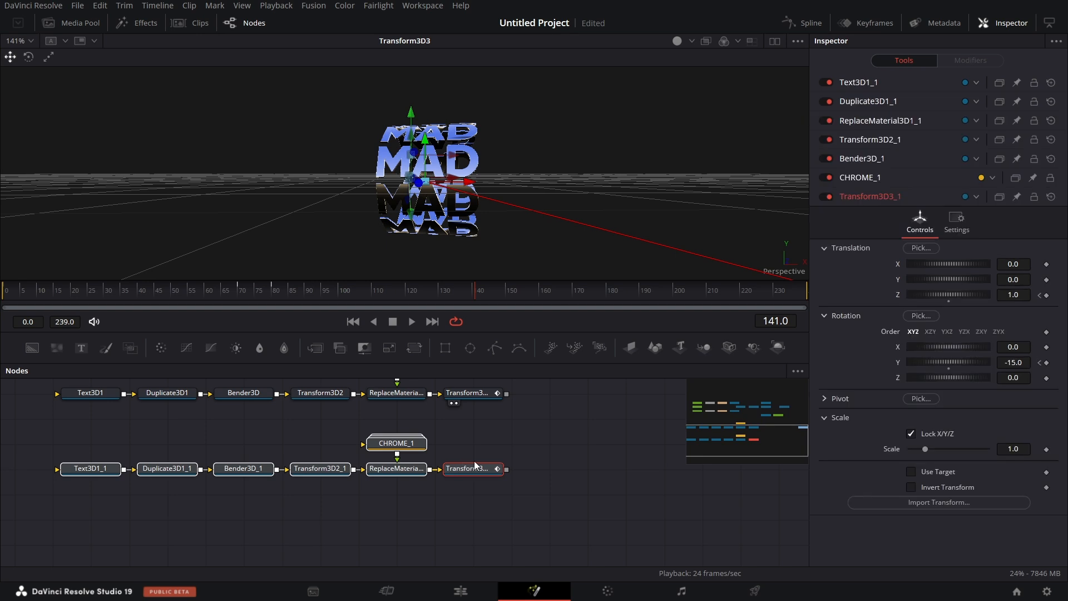
click(554, 455)
drag(413, 444, 412, 495)
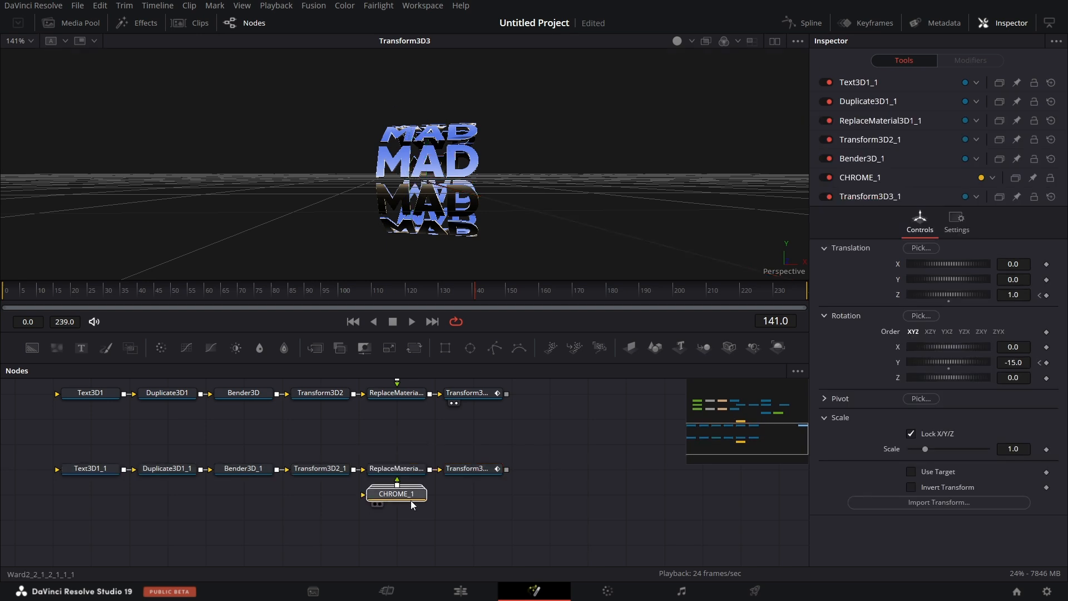
- Set CHROME_1's Diffuse Color to the basic dark red
click(398, 502)
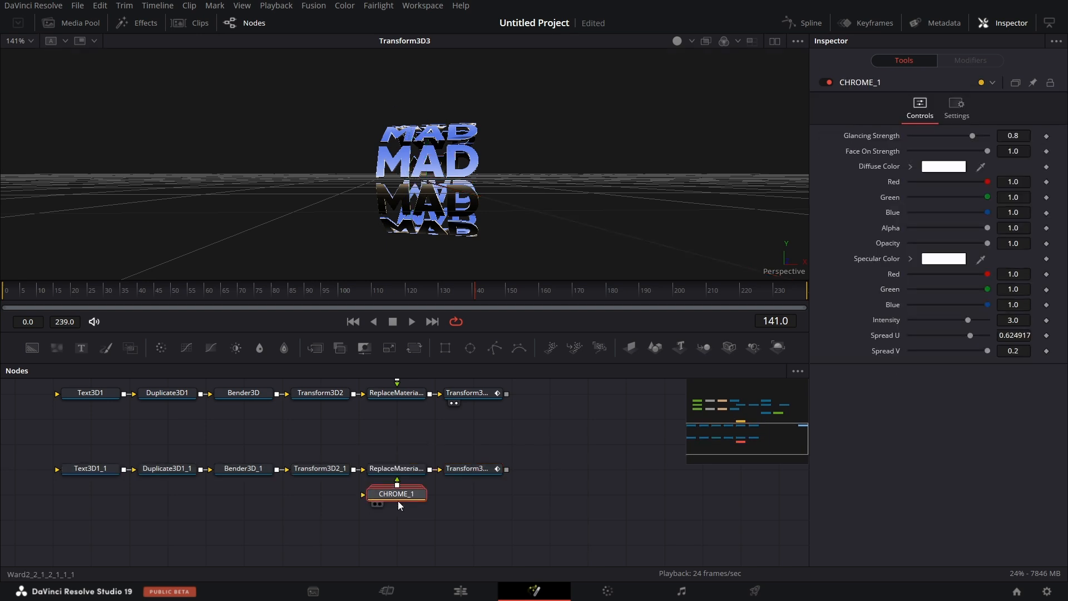
click(943, 168)
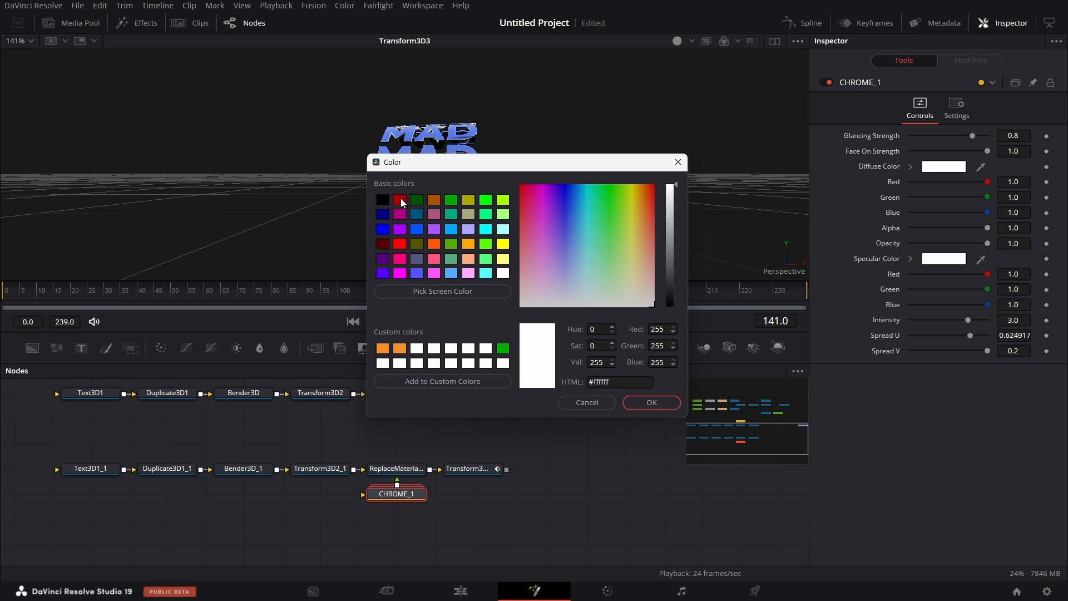
click(400, 199)
click(650, 402)
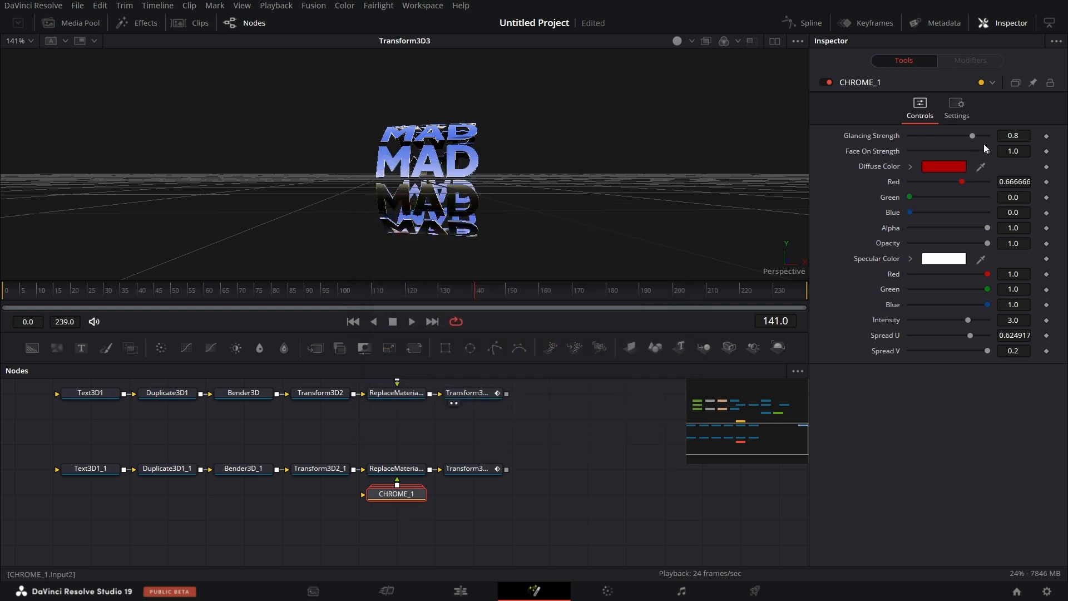
- Show Transform3D3_1 in the viewer and lower CHROME_1's Face On Strength to 0.583
drag(987, 149, 929, 150)
drag(476, 470, 468, 211)
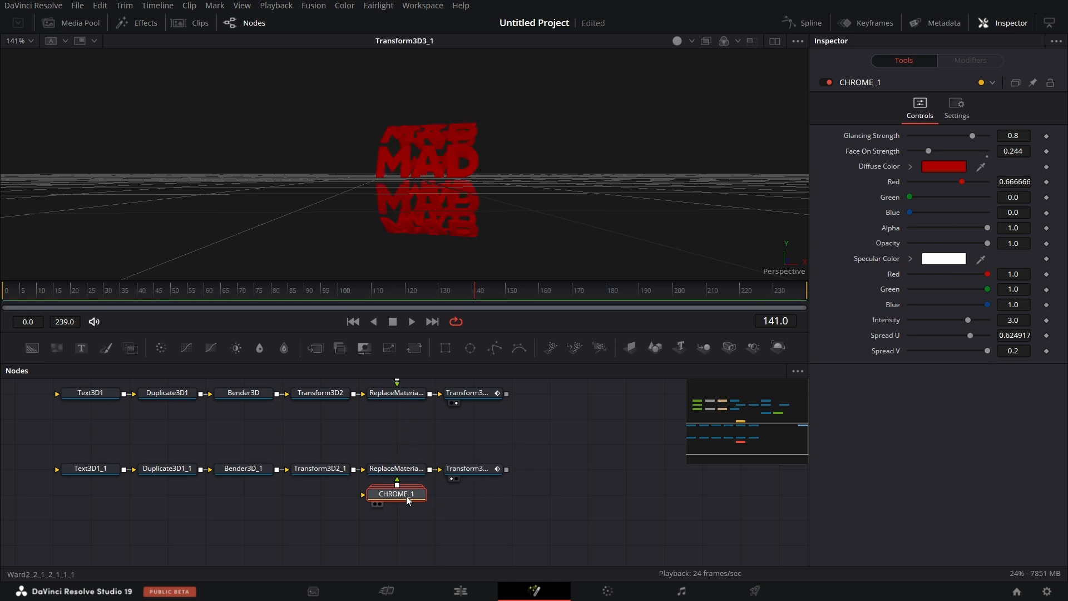
drag(929, 150, 959, 156)
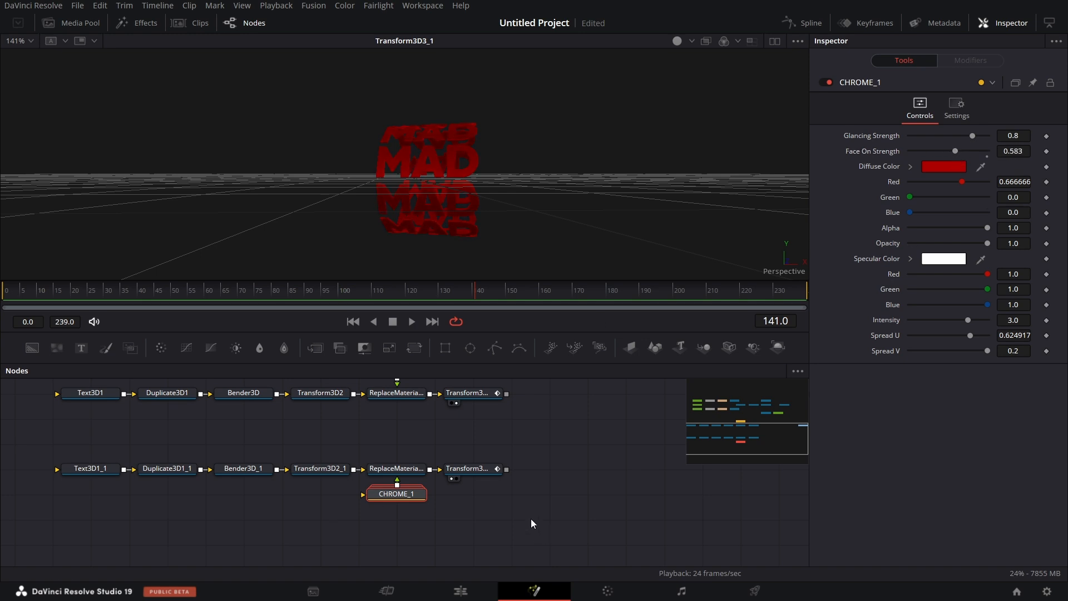
- Change the text of Text3D1_1 to RESOLVE
click(80, 469)
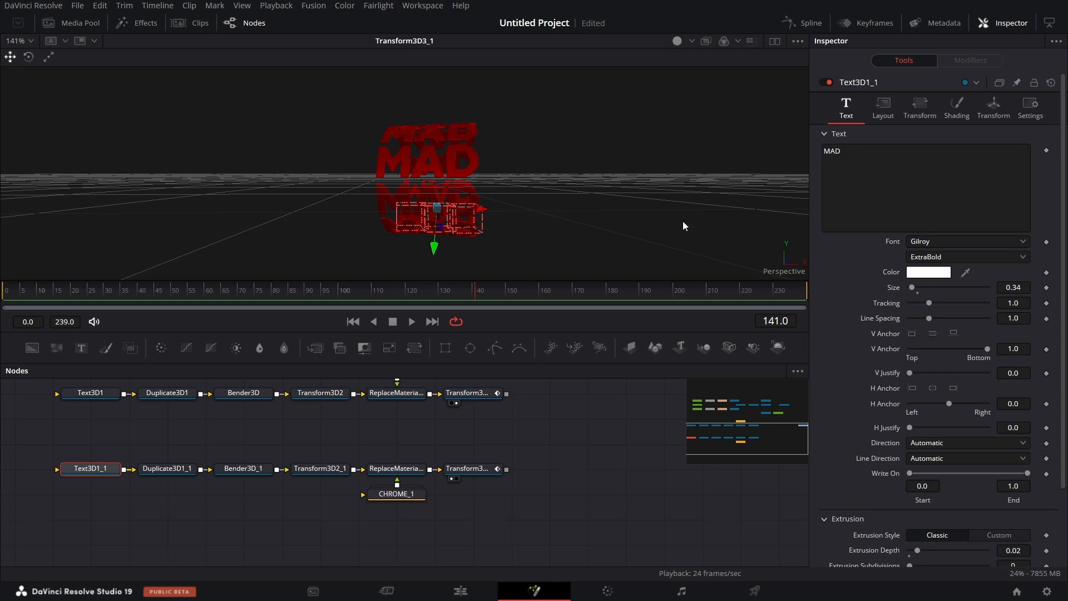
click(861, 152)
key(ctrl+a)
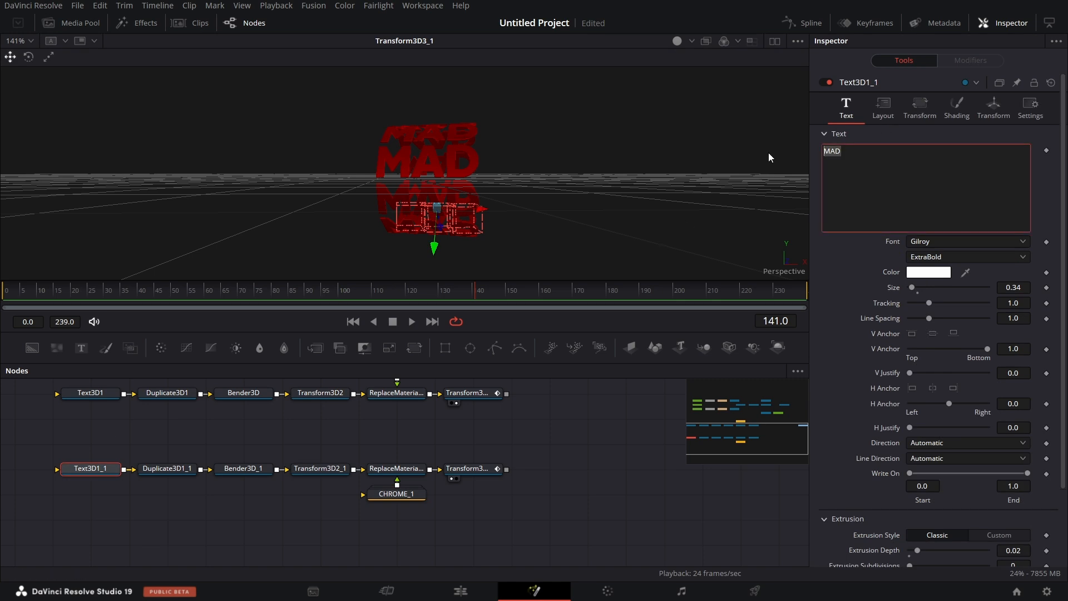
text(RESOLVE)
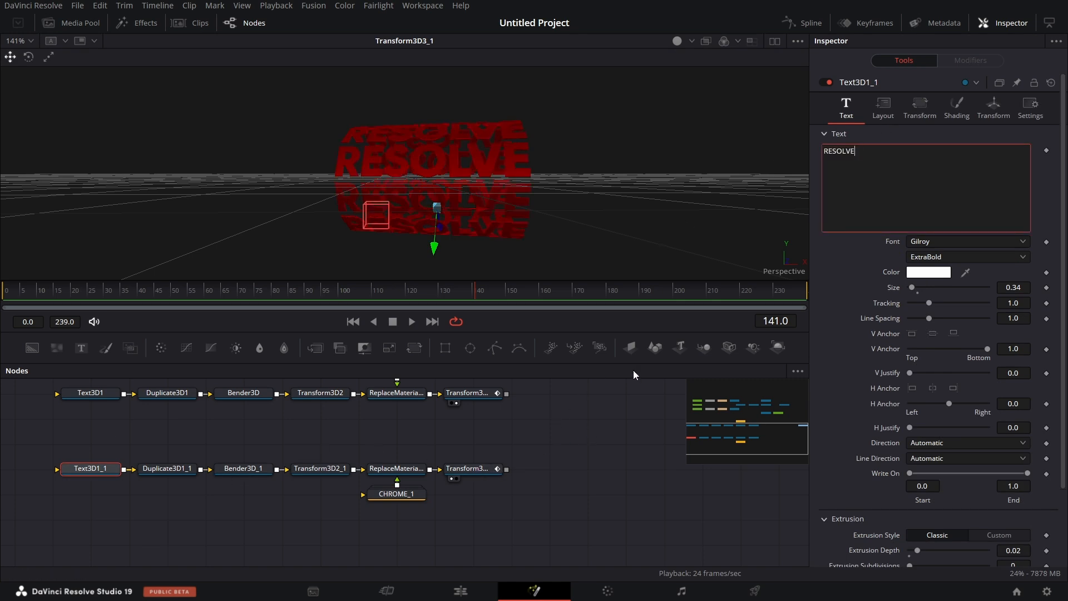
- Add a Merge 3D node combining Transform3D3 and Transform3D3_1, show it in the viewer, and move the RESOLVE chain closer to the MAD chain
drag(703, 350, 511, 418)
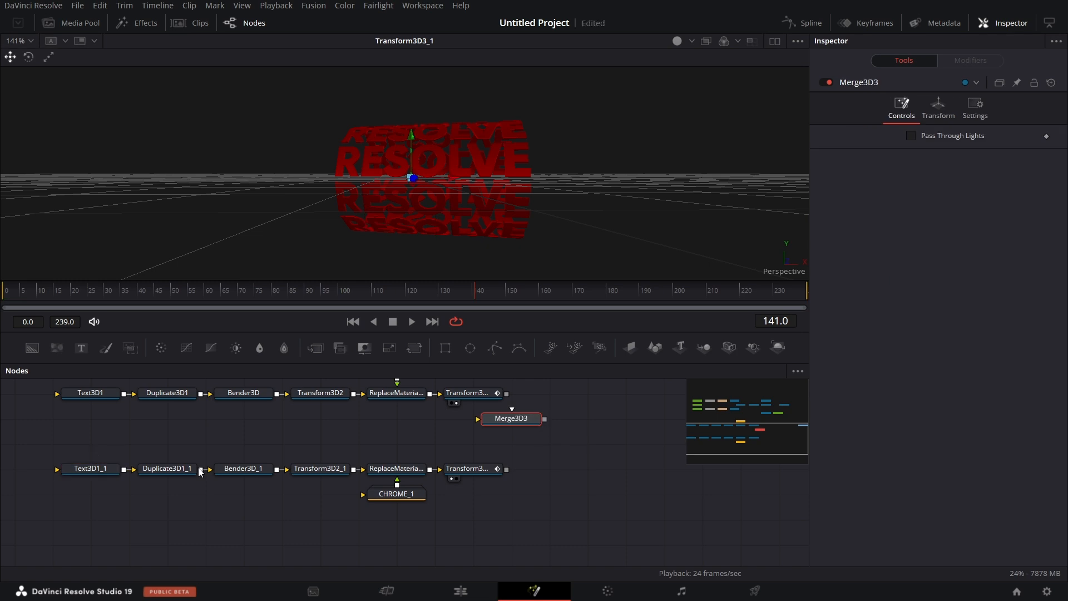
drag(60, 447, 501, 542)
drag(487, 468, 509, 234)
click(485, 453)
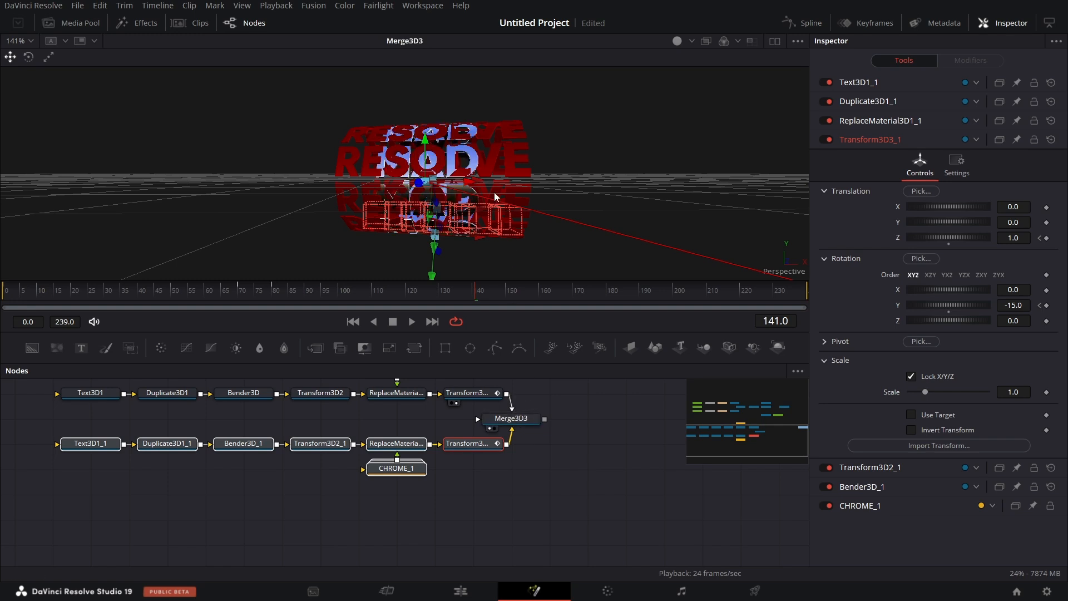
drag(568, 180, 541, 183)
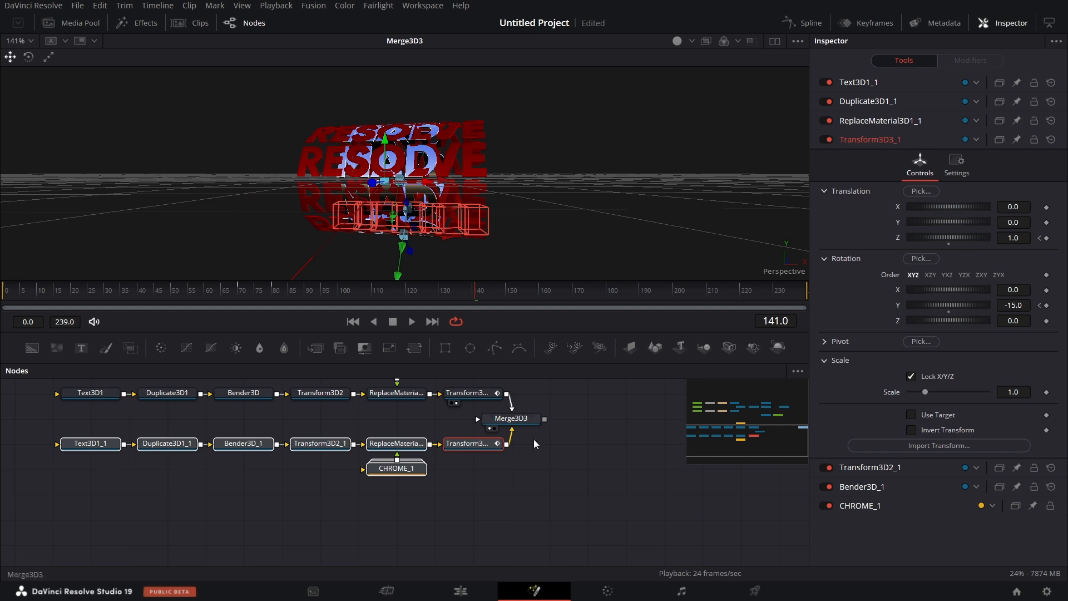
click(205, 493)
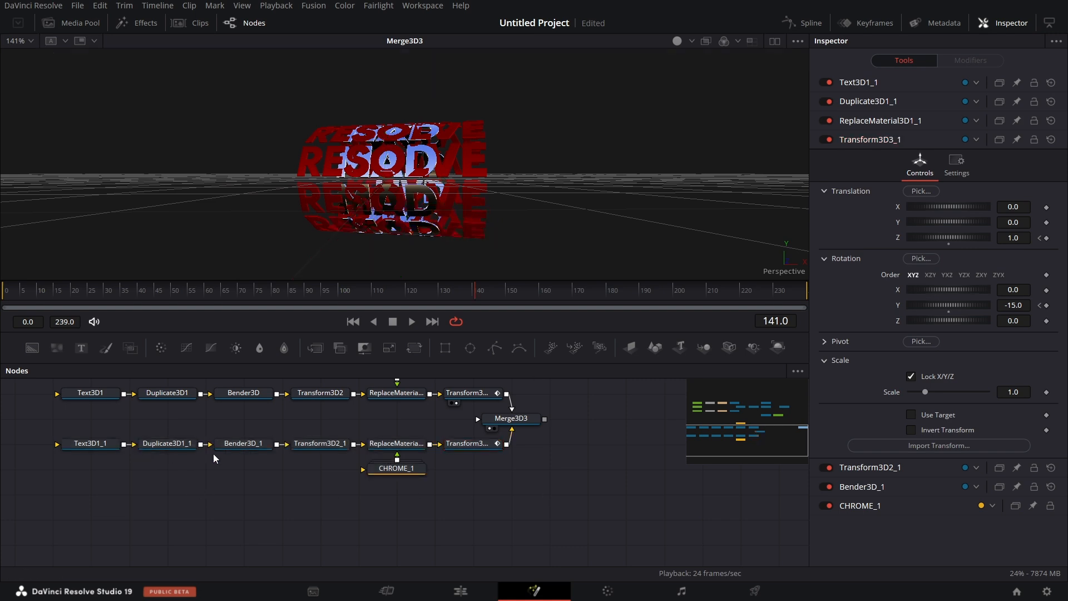
- Set Duplicate3D1_1's last copy to 6
click(178, 445)
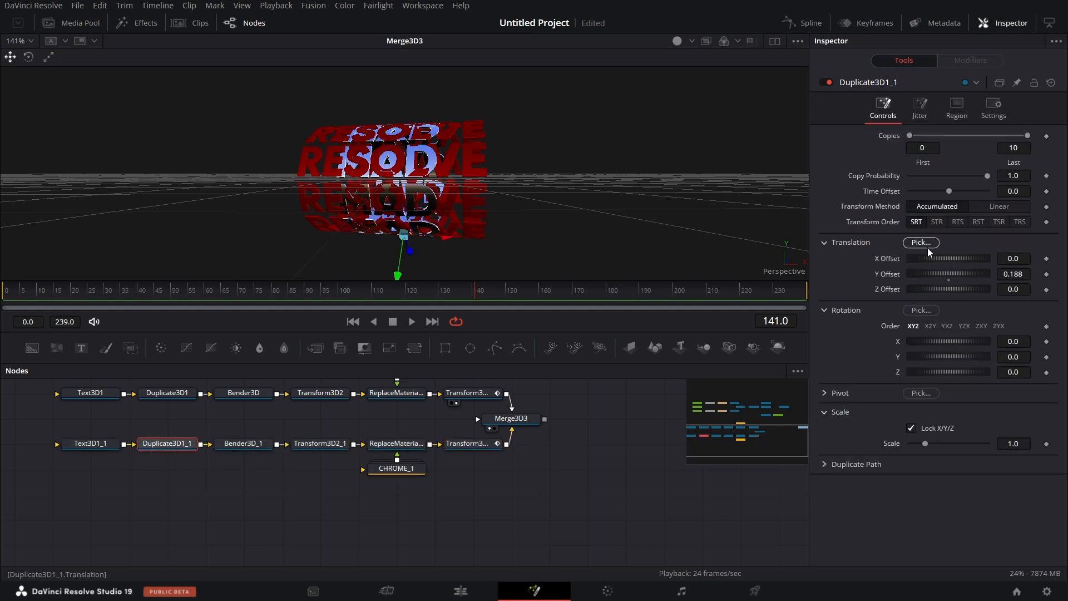
click(1026, 149)
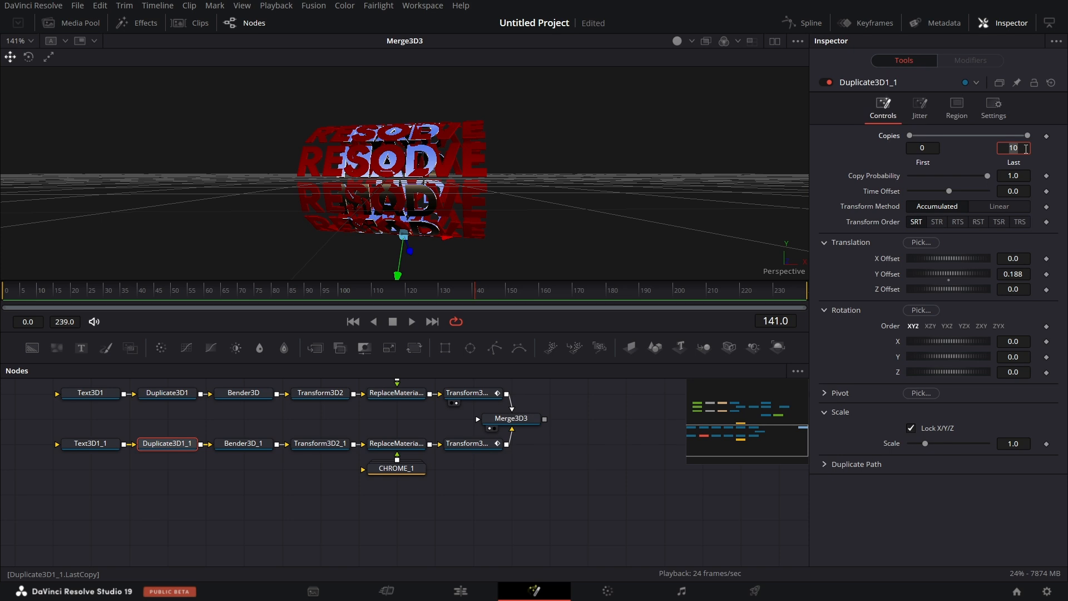
text(6)
key(Tab)
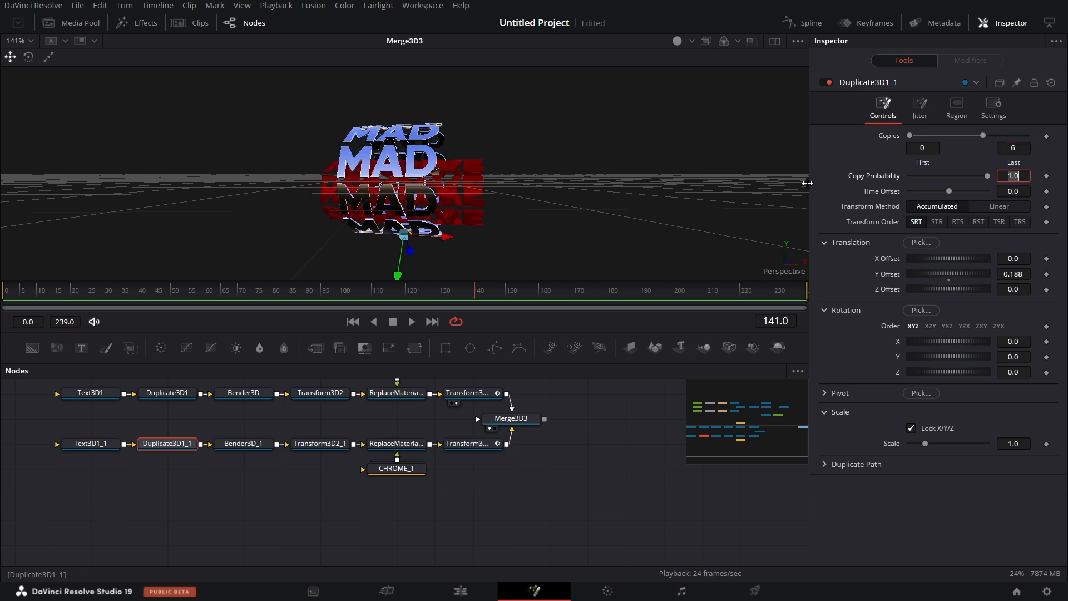
- Set Transform3D2_1's Z pivot to -0.1744
drag(549, 183, 546, 188)
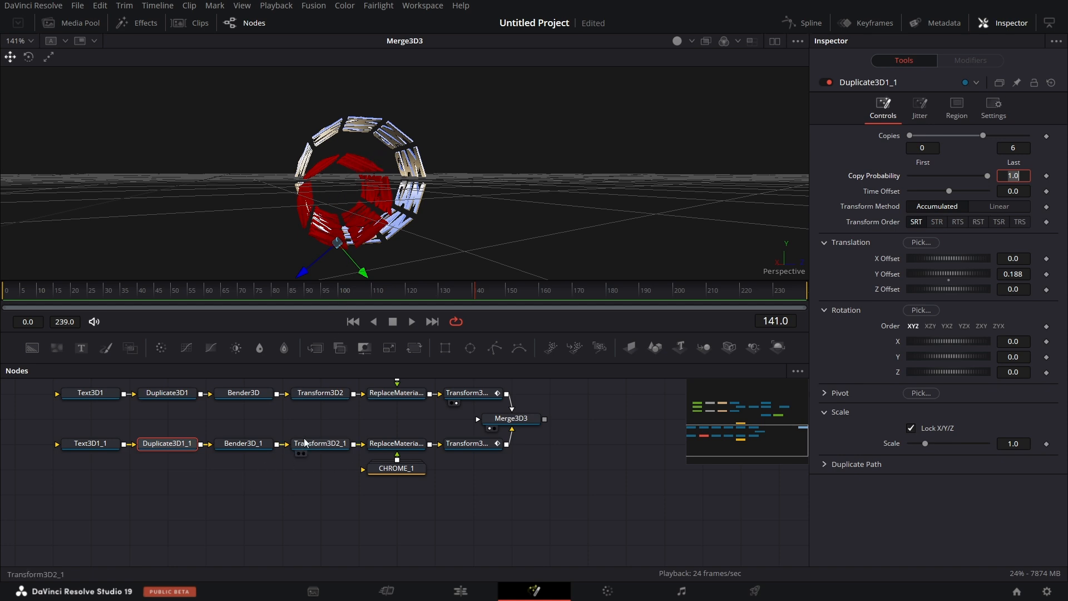
click(326, 445)
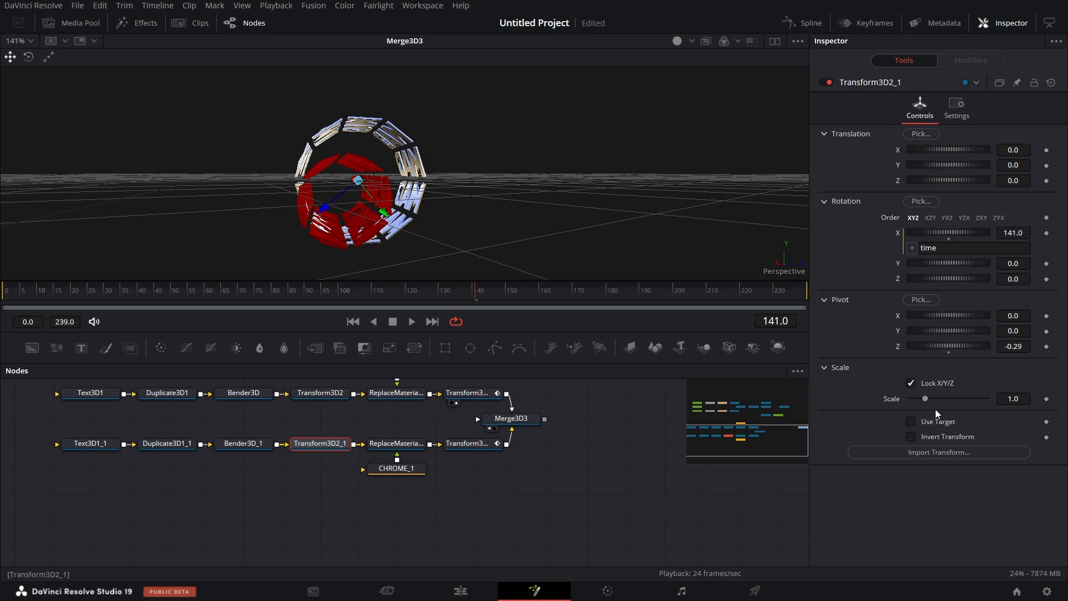
click(1028, 347)
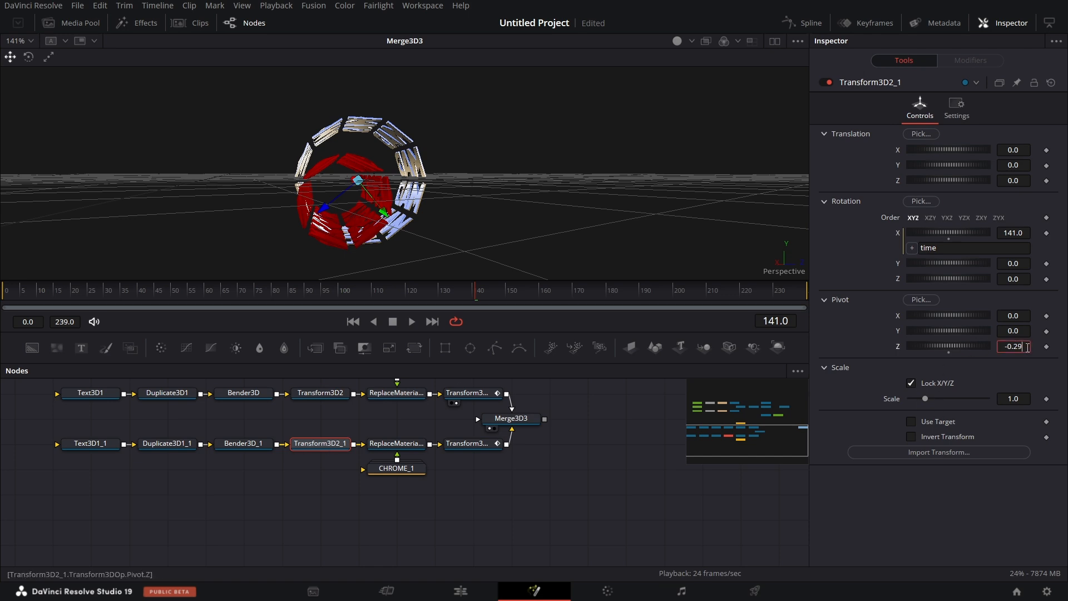
key(BackSpace)
key(BackSpace)
text(1744)
key(Return)
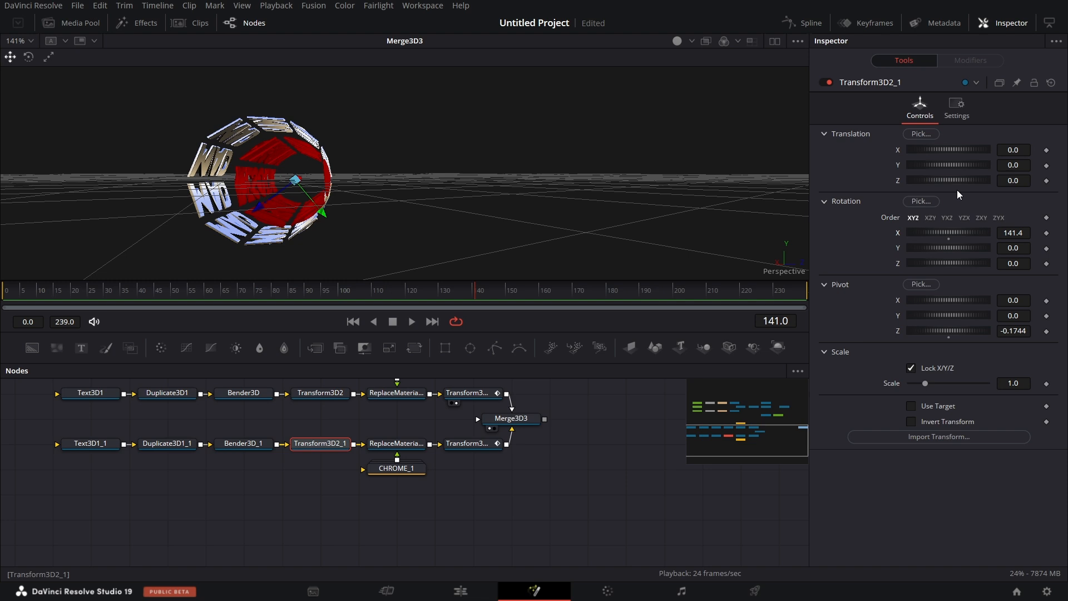
- Set Transform3D2_1's Z translation to -0.114 to center the RESOLVE ring inside the MAD ring
drag(1017, 181, 1011, 181)
click(1027, 180)
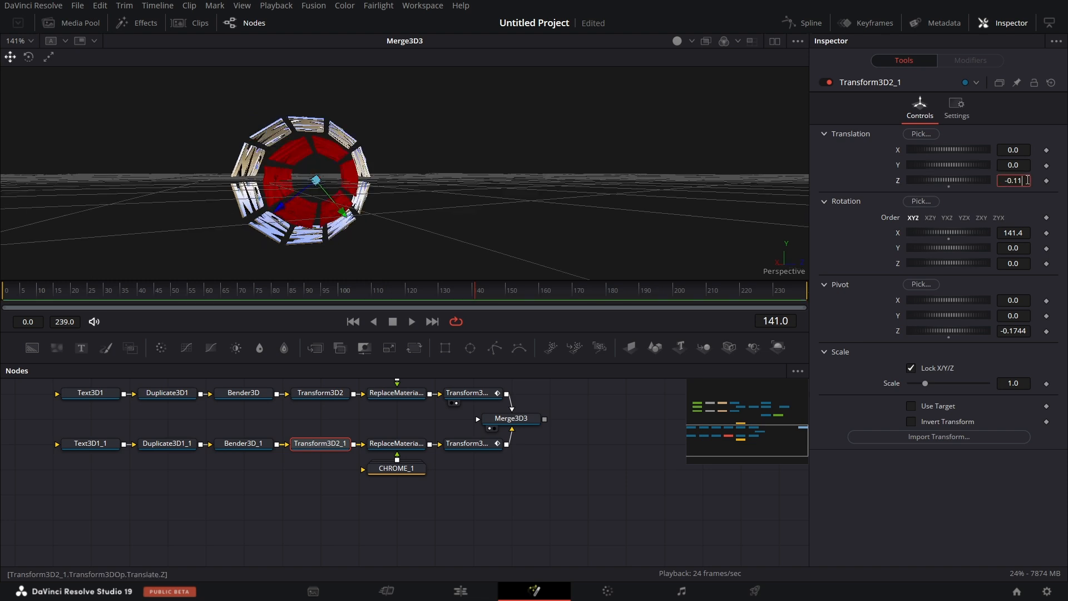
text(4)
key(Tab)
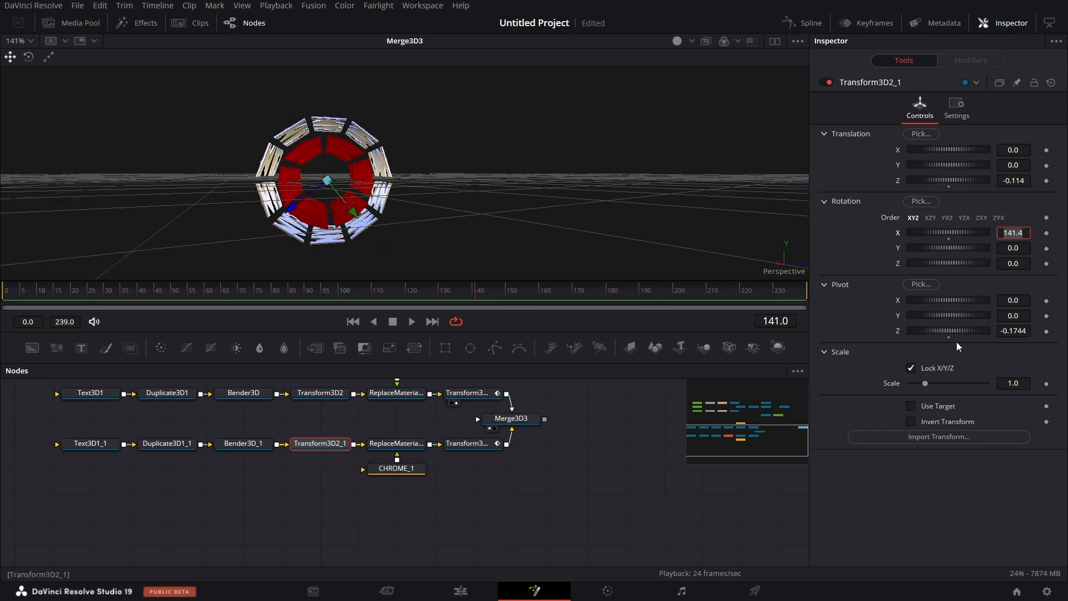
- Drive Transform3D2_1's X rotation with the expression -time and play back the counter-rotation
drag(944, 233, 953, 234)
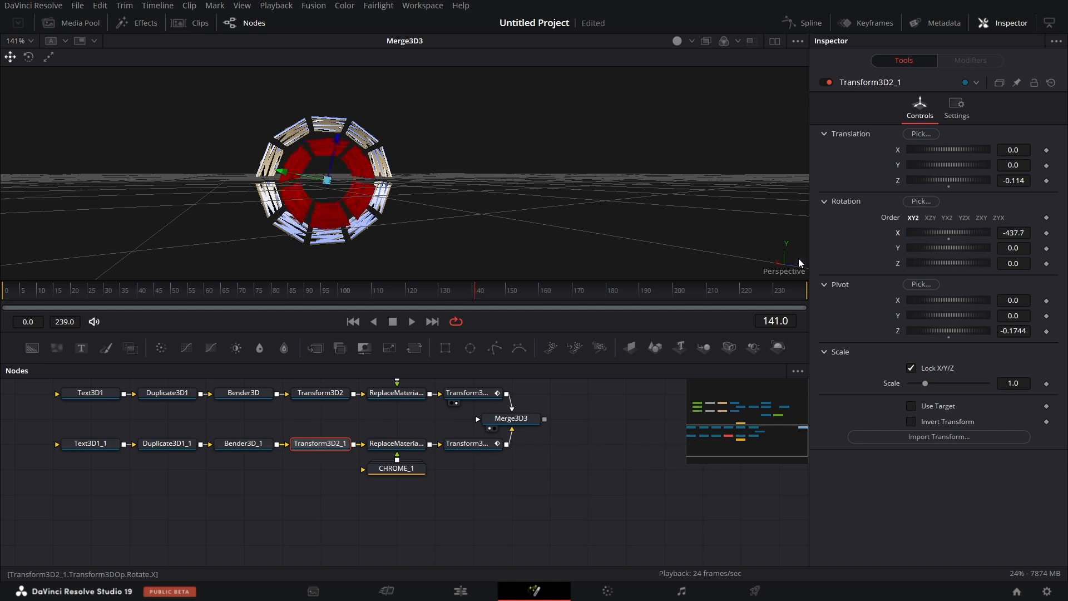
right_click(899, 232)
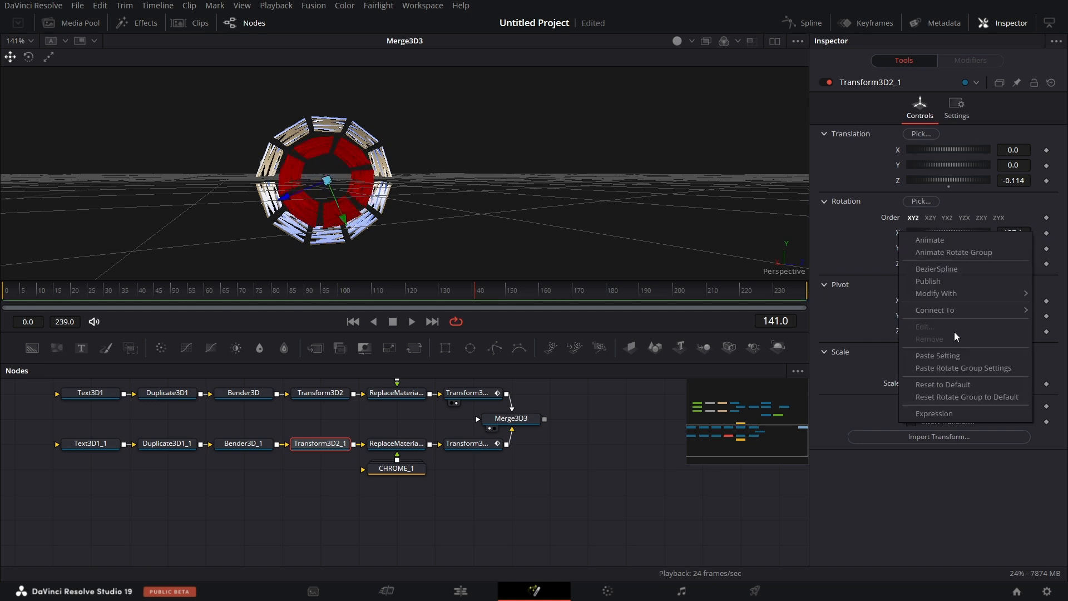
click(934, 413)
click(950, 248)
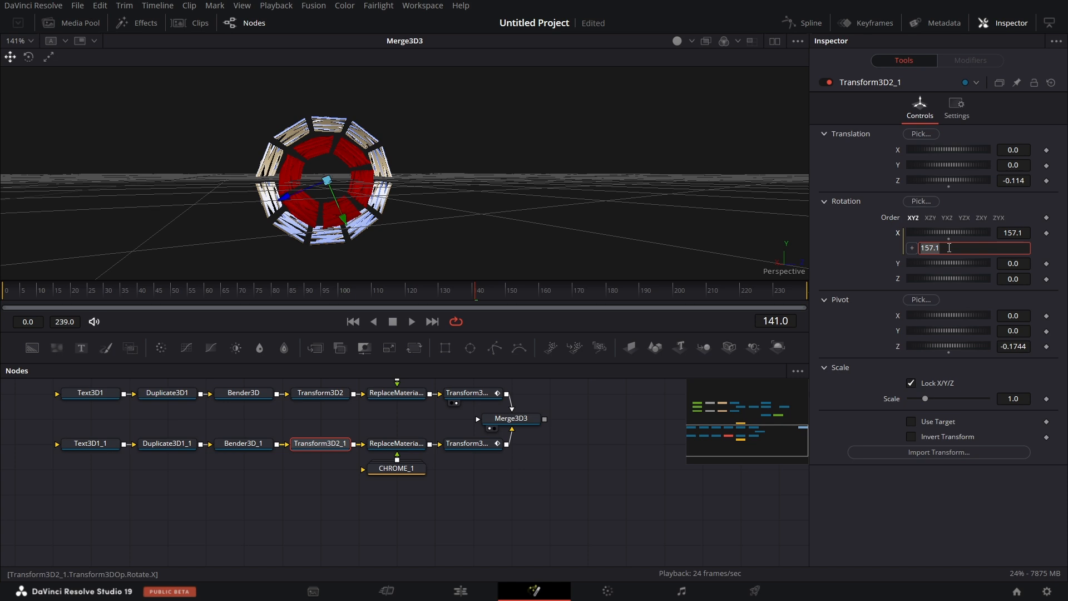
text(-Ti)
key(BackSpace)
text(ime)
key(Return)
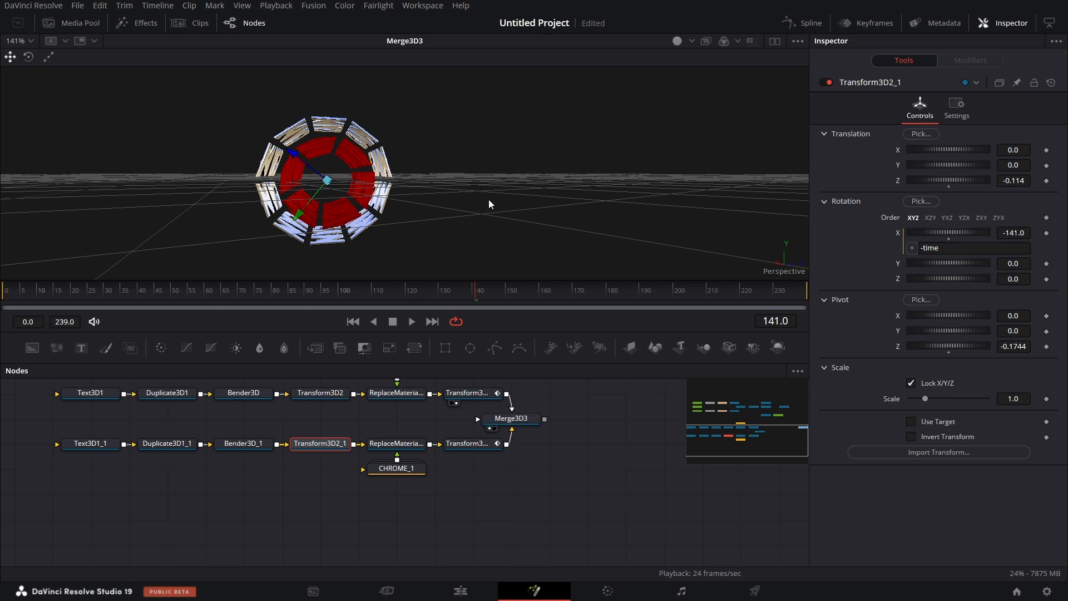
click(411, 321)
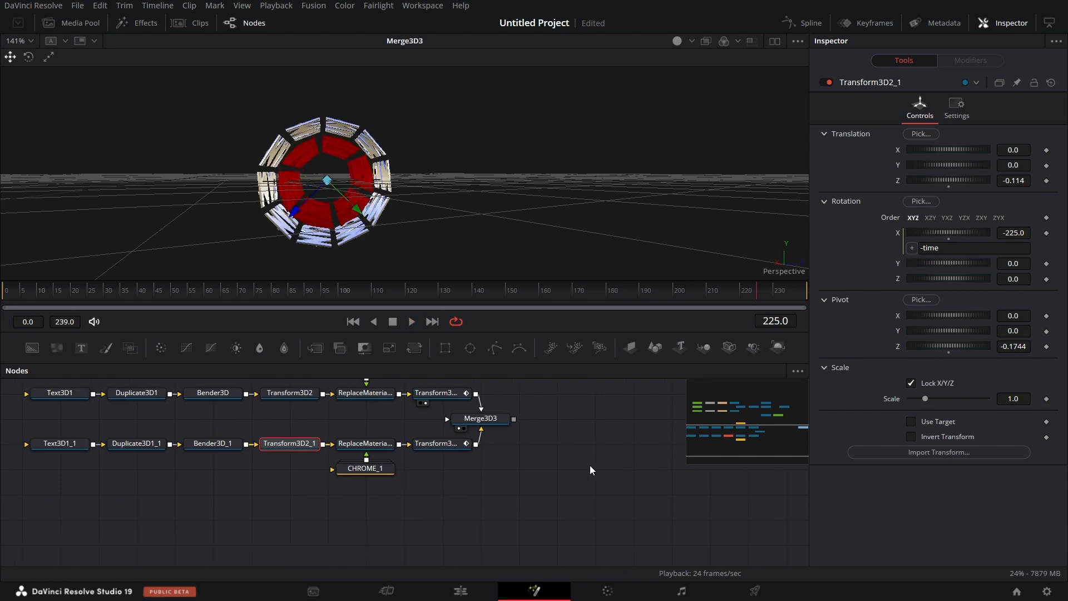
- Move Transform3D3_1's ending Z Offset keyframe to frame 60
click(449, 444)
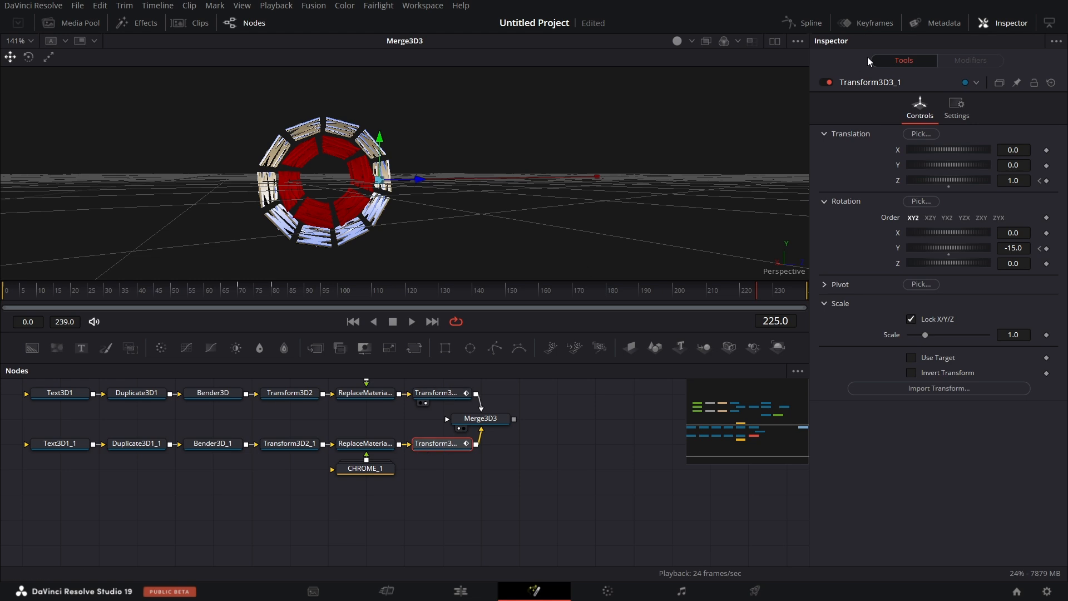
click(876, 22)
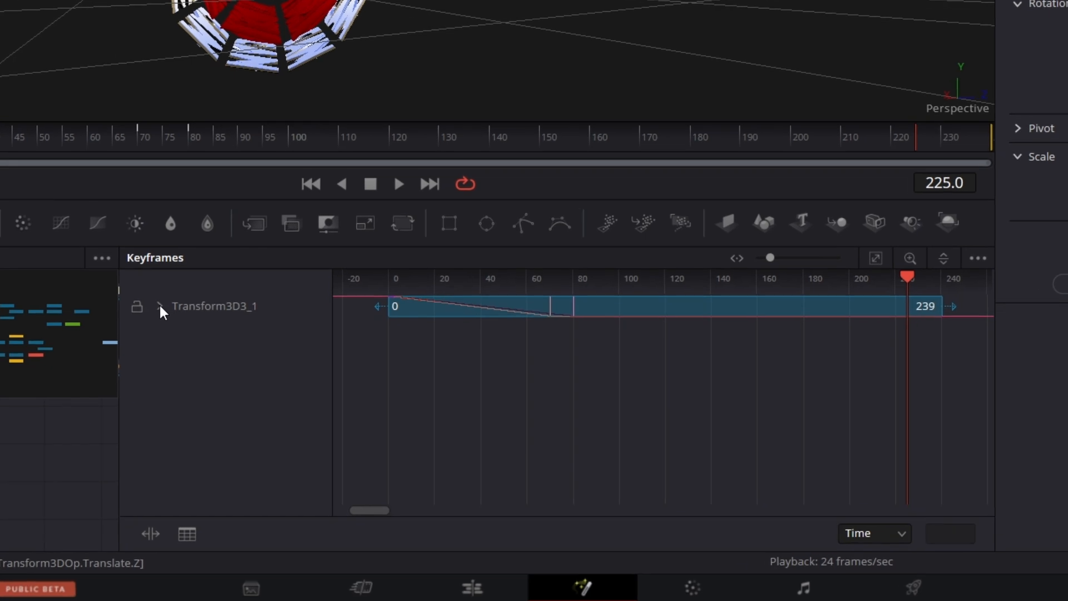
click(159, 305)
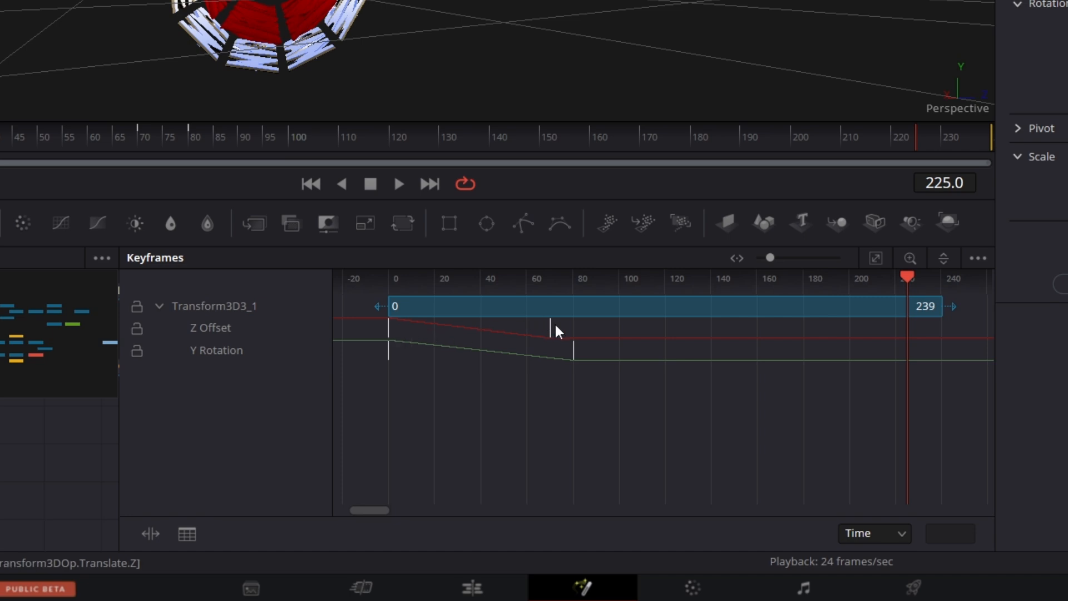
drag(543, 329, 540, 330)
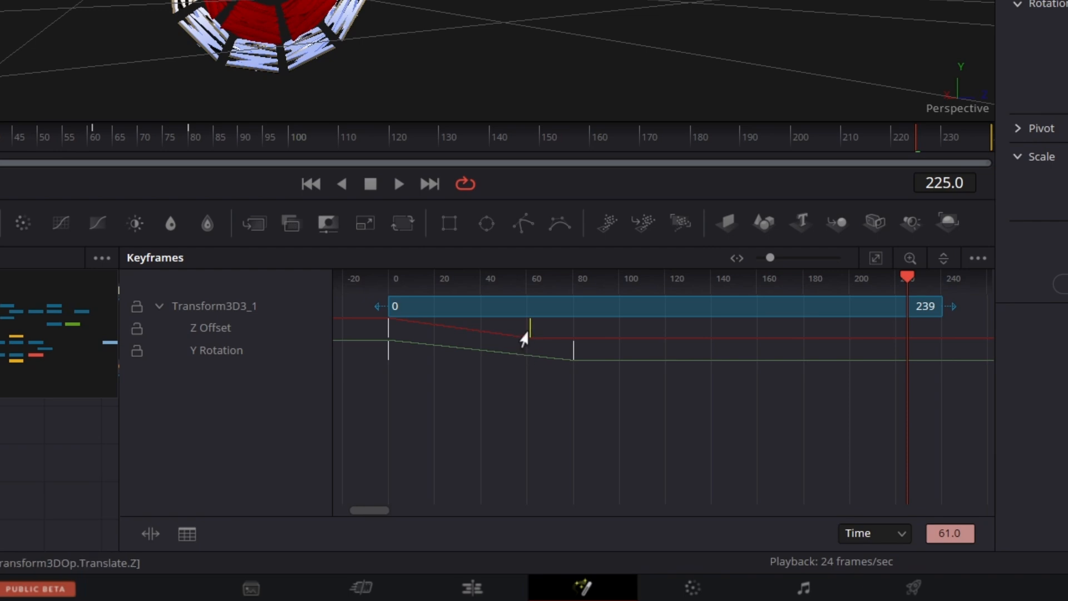
drag(523, 338, 520, 341)
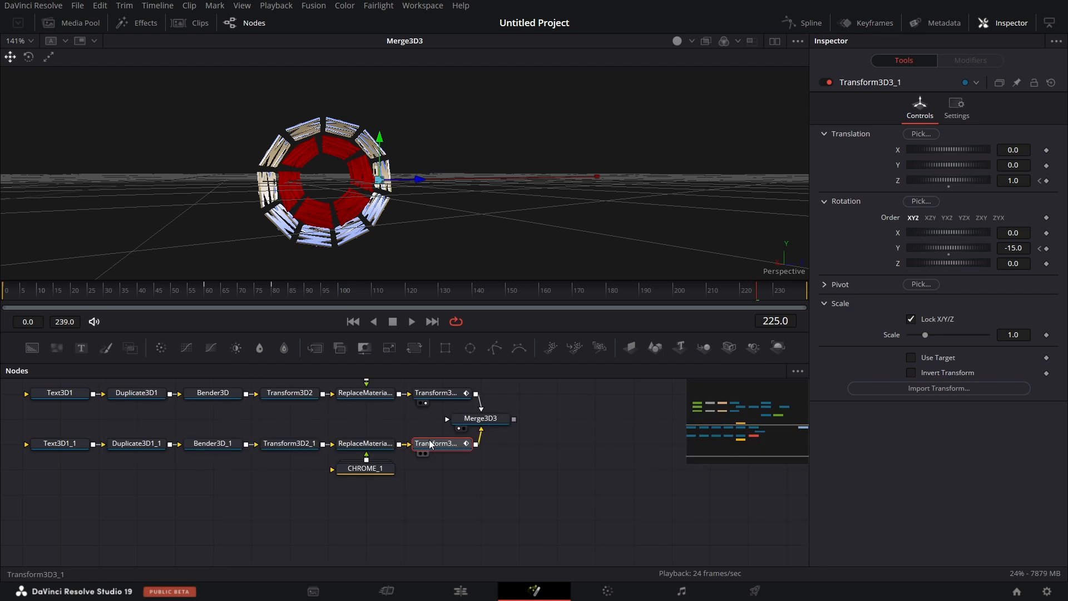
- Apply Out Cubic easing to all Z Offset and Y Rotation keyframes of Transform3D3 and Transform3D3_1
drag(414, 484, 433, 397)
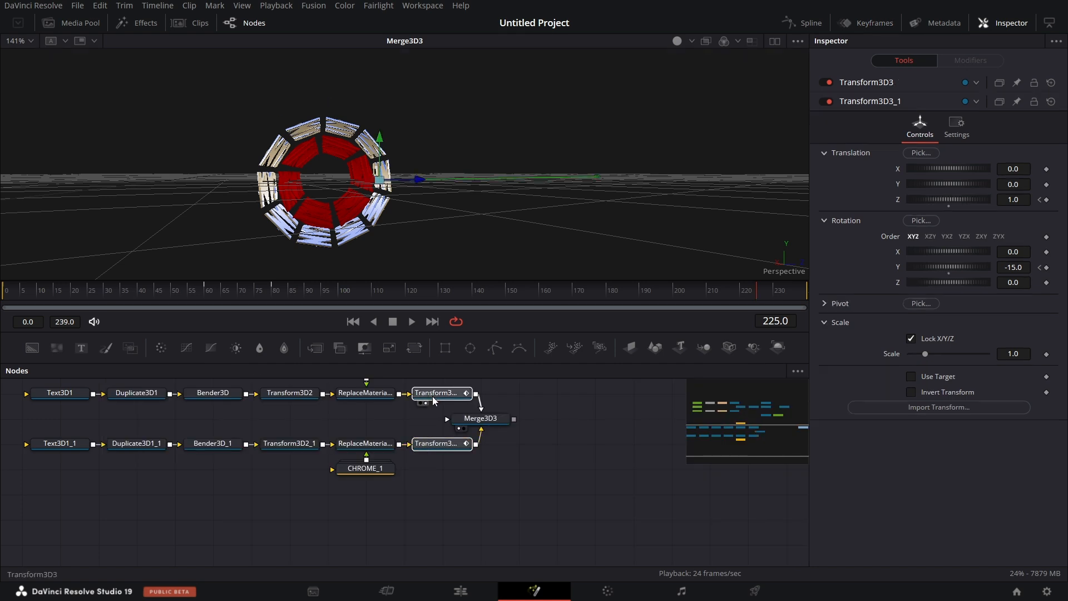
click(814, 24)
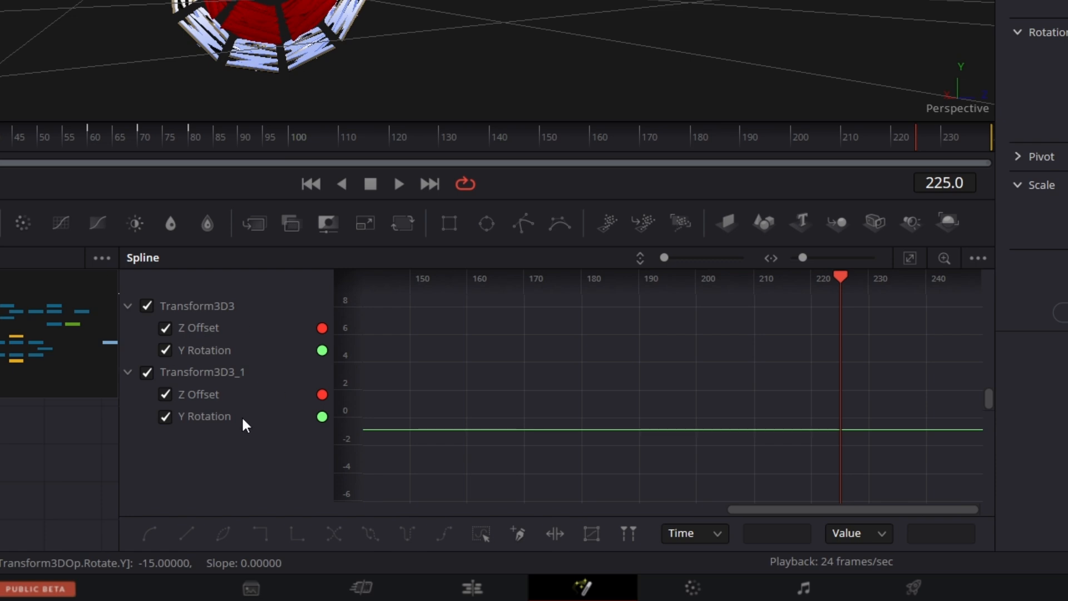
click(909, 259)
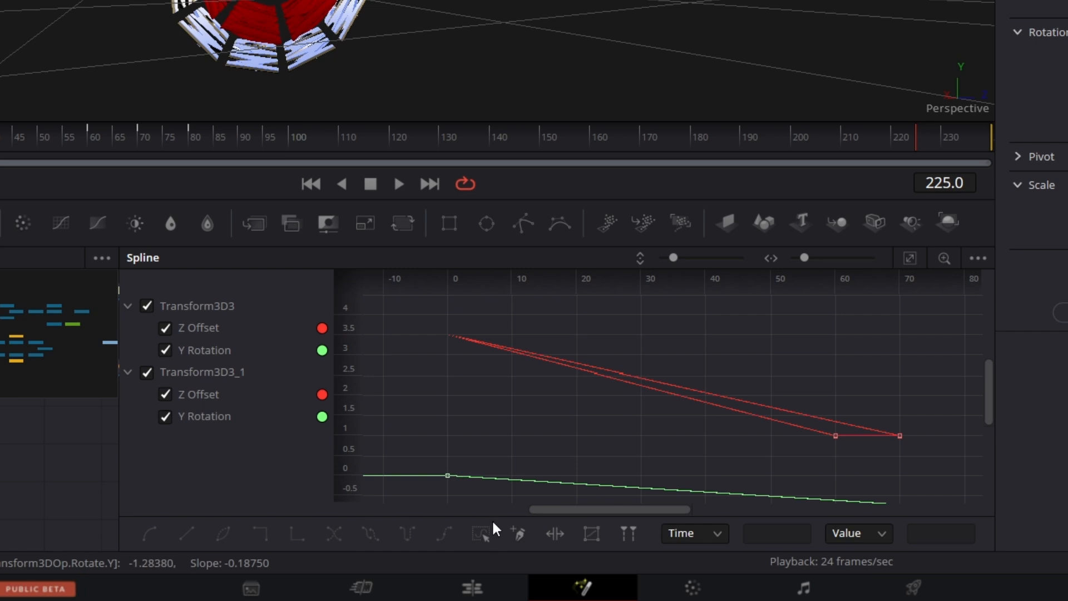
click(480, 534)
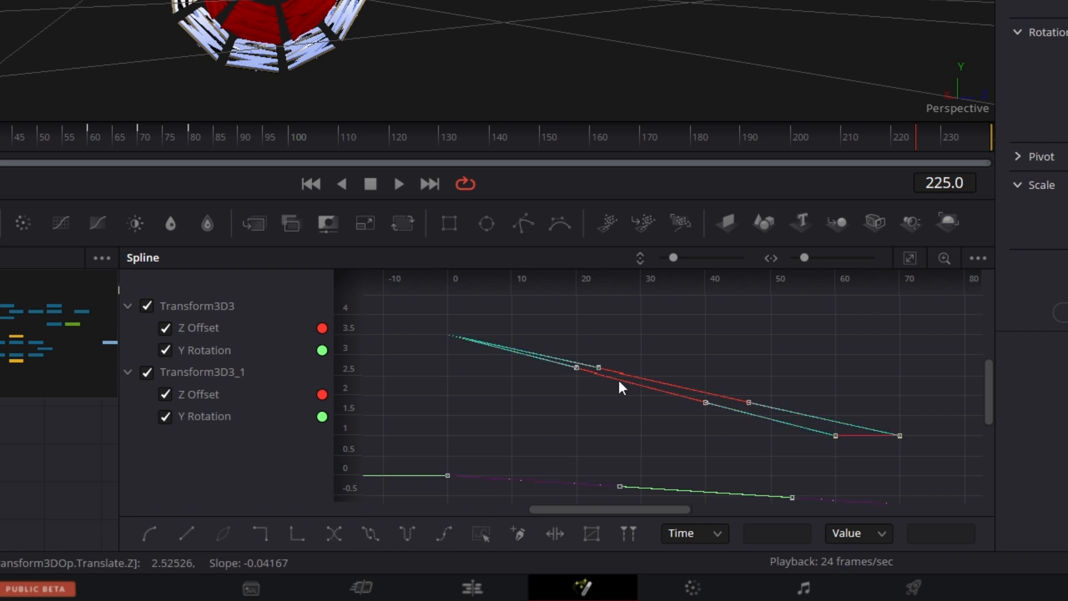
right_click(673, 346)
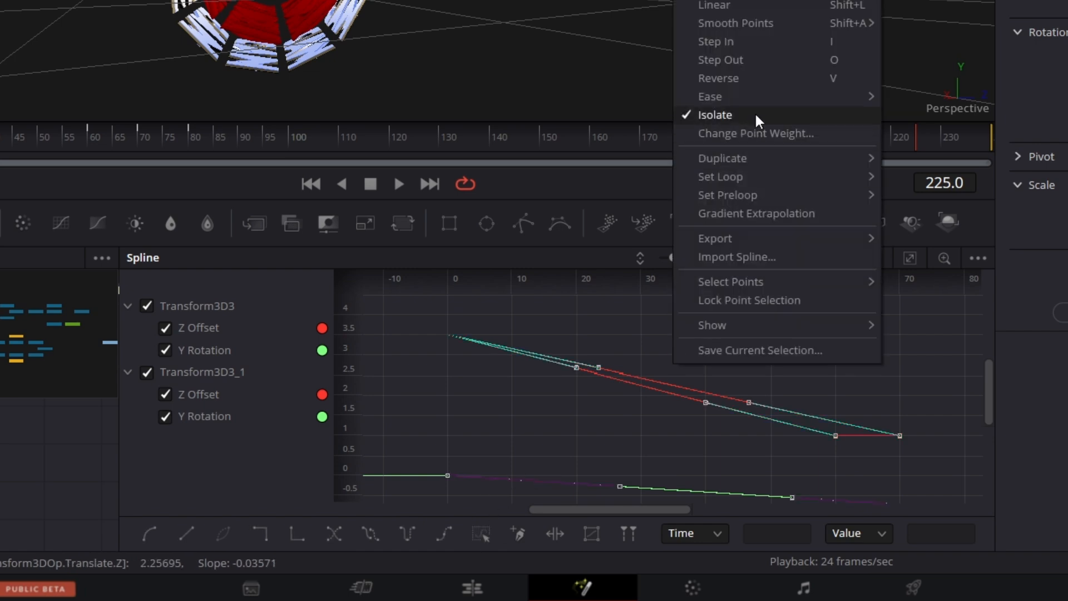
mouse_move(775, 98)
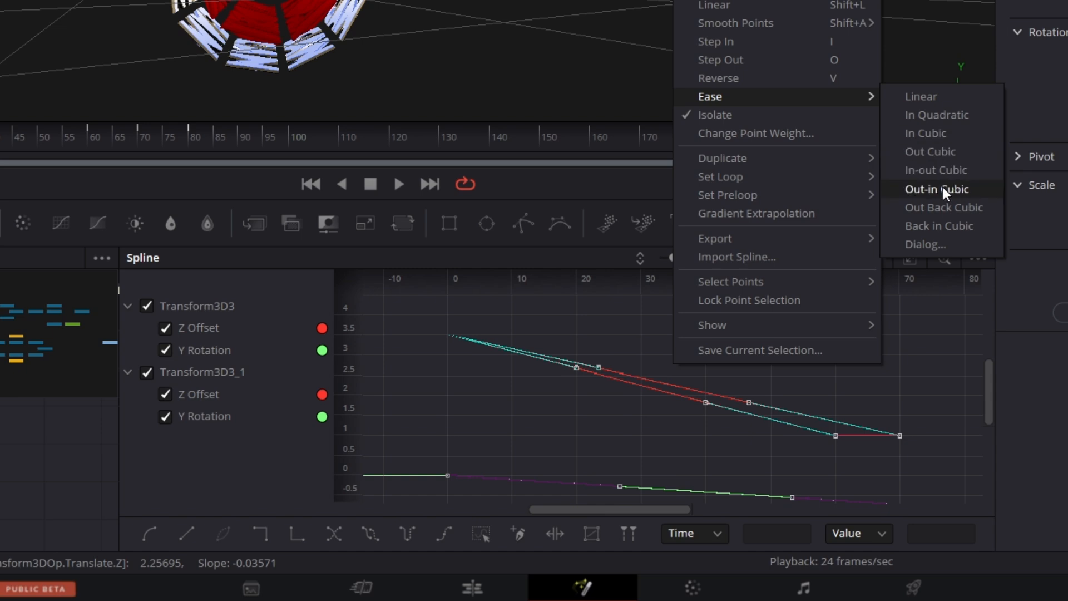
click(949, 155)
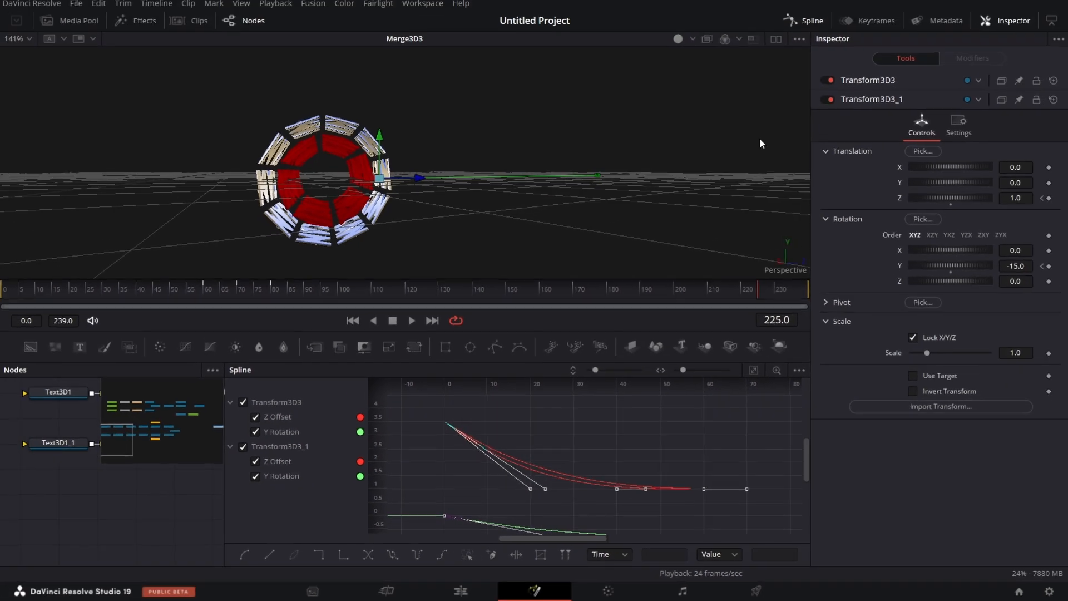
click(812, 22)
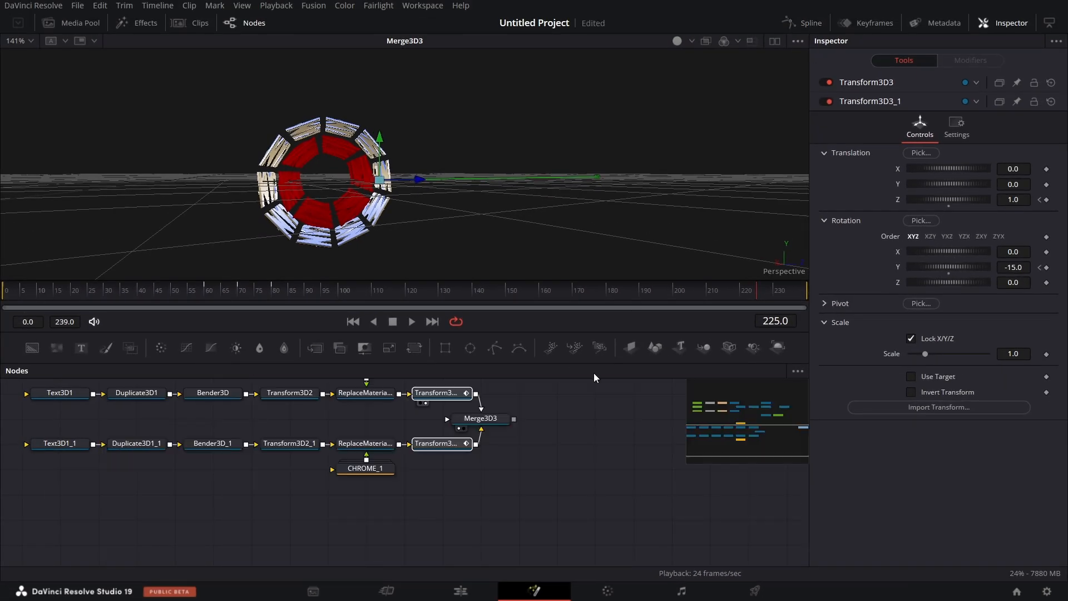
- Duplicate the ImagePlane3D1 and Background2 nodes into the empty area below Merge3D3
click(482, 419)
scroll(529, 452, up, 1)
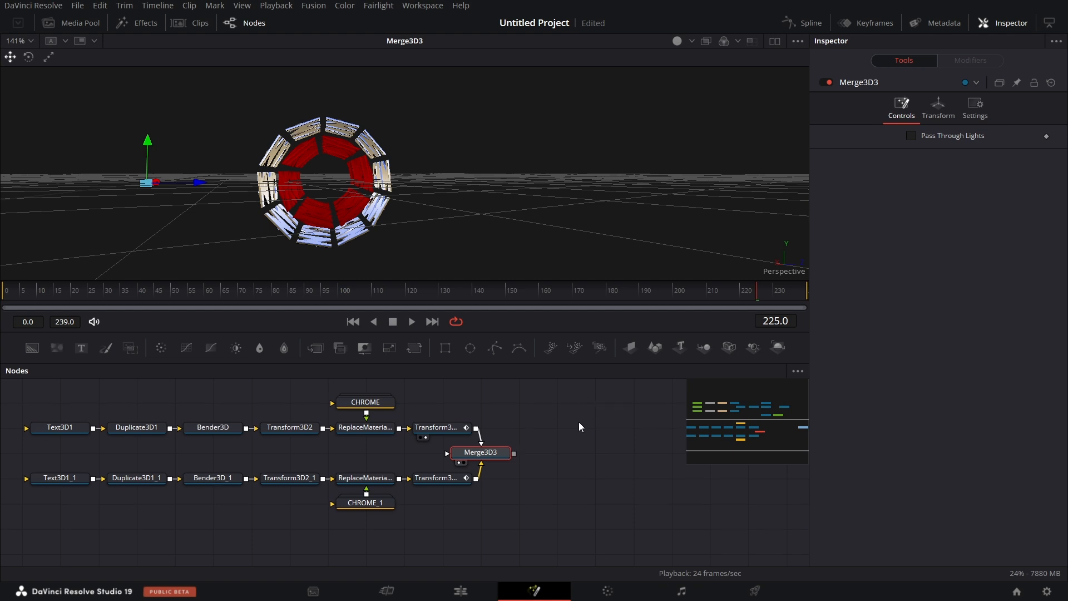
scroll(578, 422, up, 3)
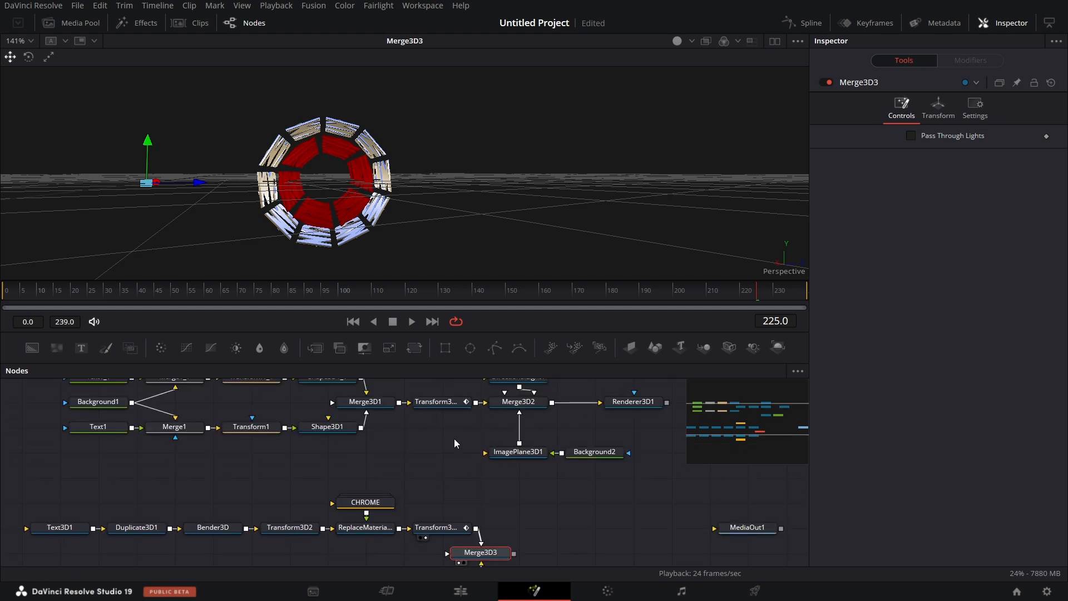
drag(454, 438, 610, 469)
right_click(608, 452)
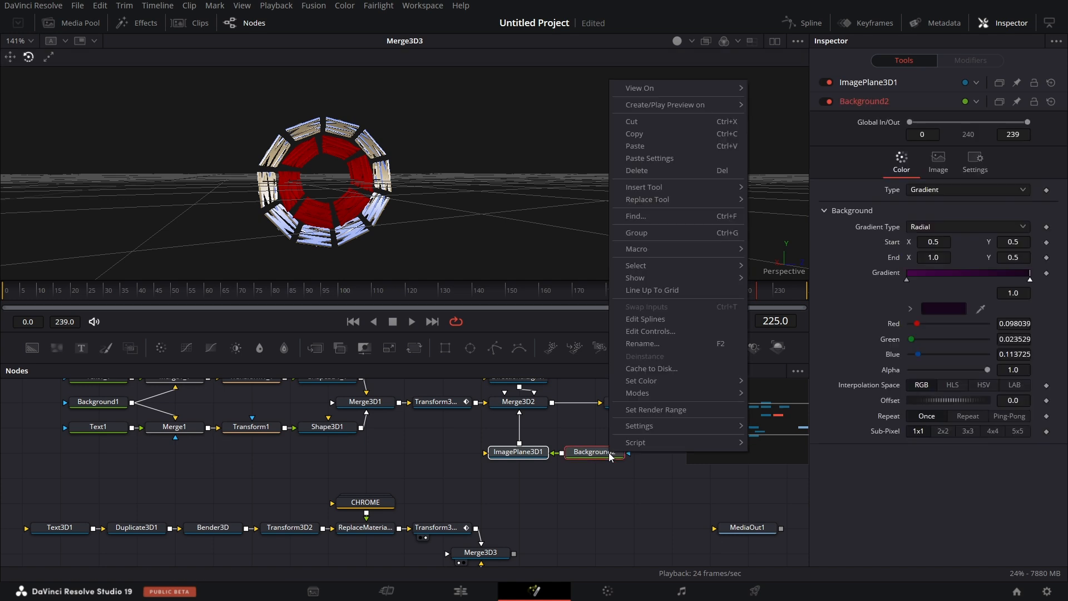
click(663, 135)
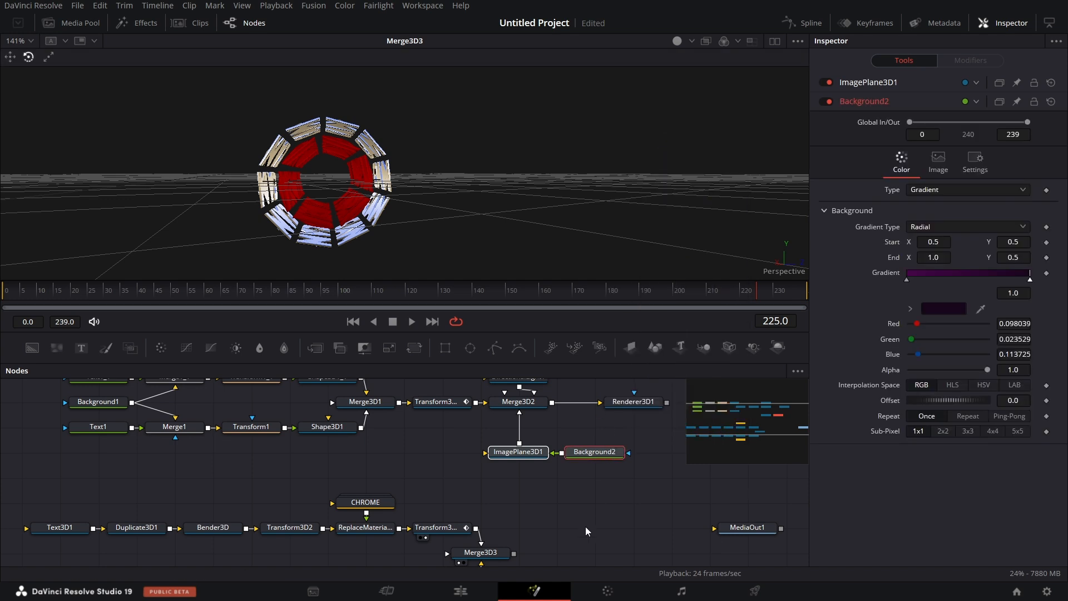
scroll(585, 526, down, 4)
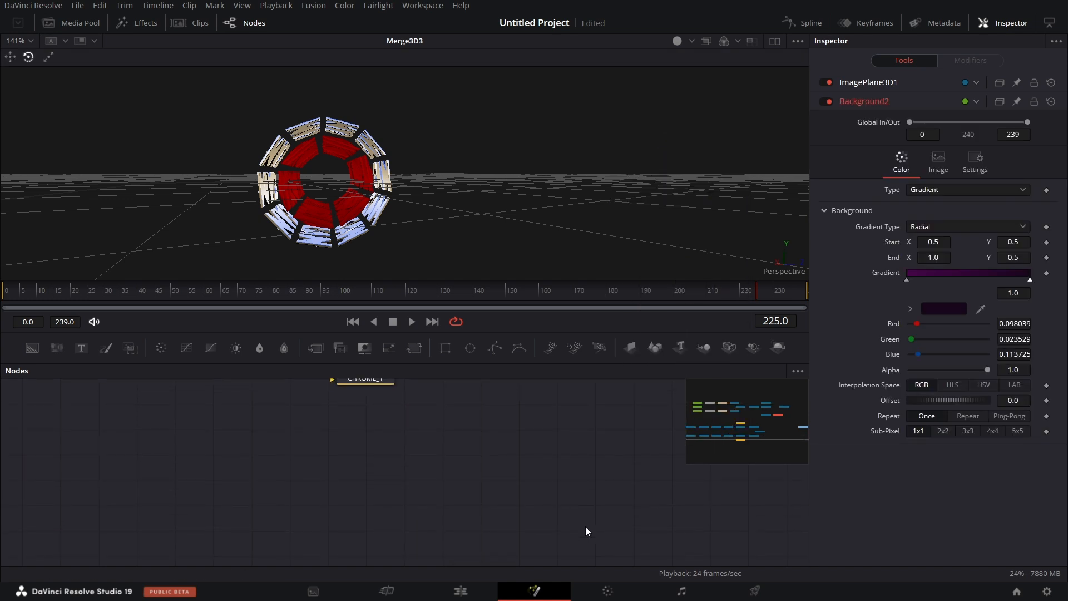
right_click(551, 493)
click(594, 469)
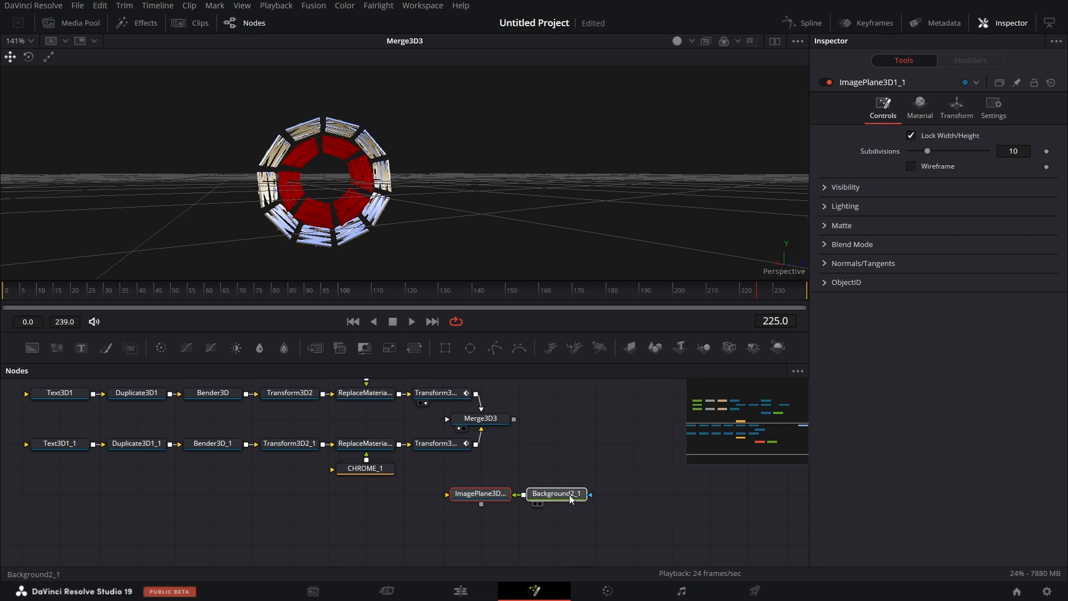
- Add a Merge3D after Merge3D3, connect the copied image plane to it, and stack the plane and its background underneath
drag(703, 348, 564, 429)
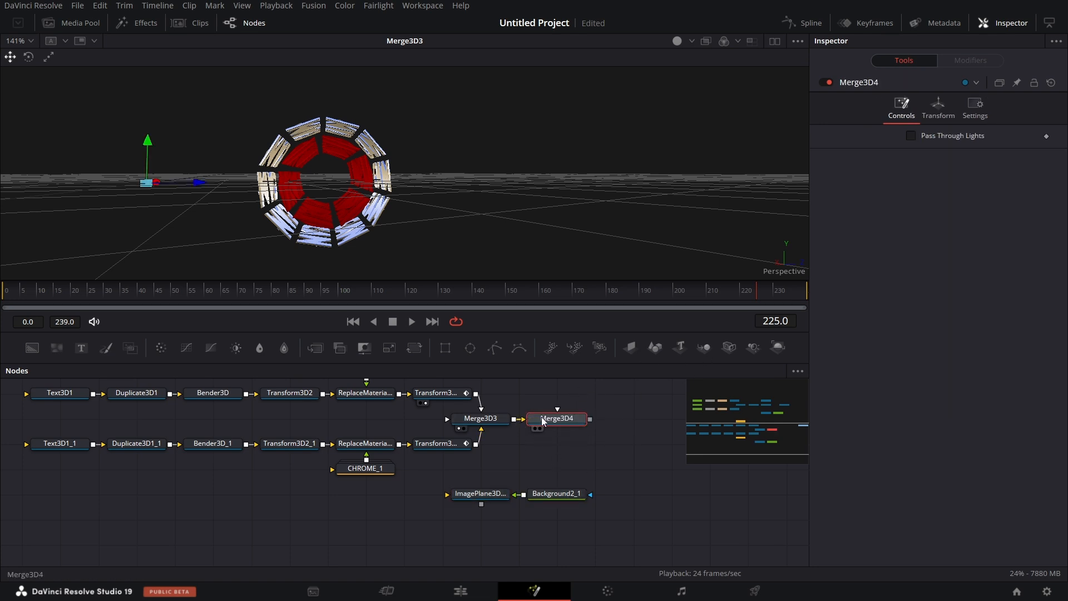
drag(481, 504, 550, 427)
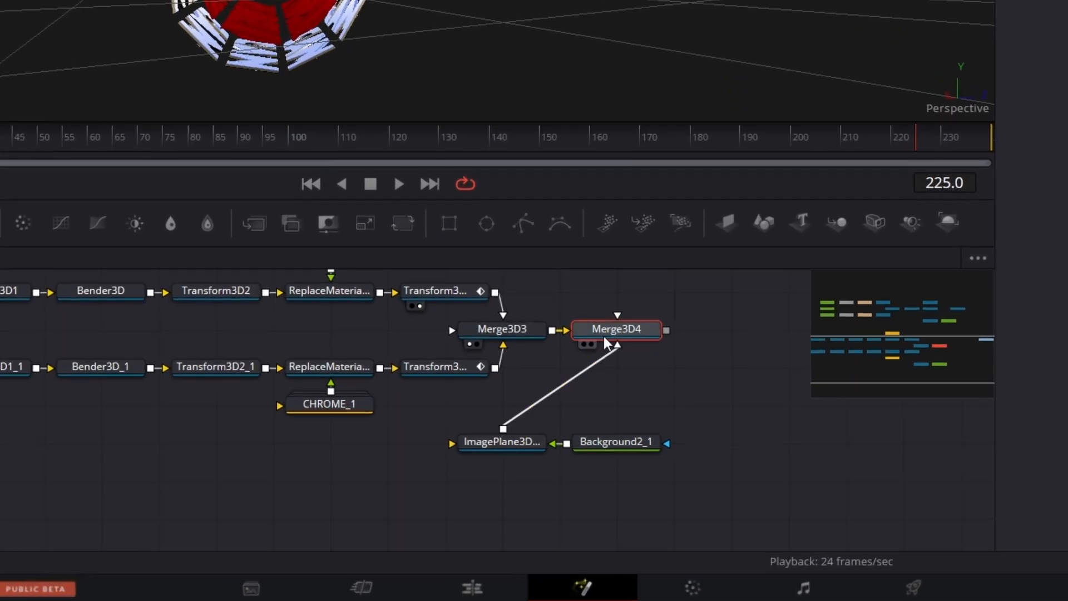
drag(467, 452, 582, 377)
drag(634, 447, 638, 405)
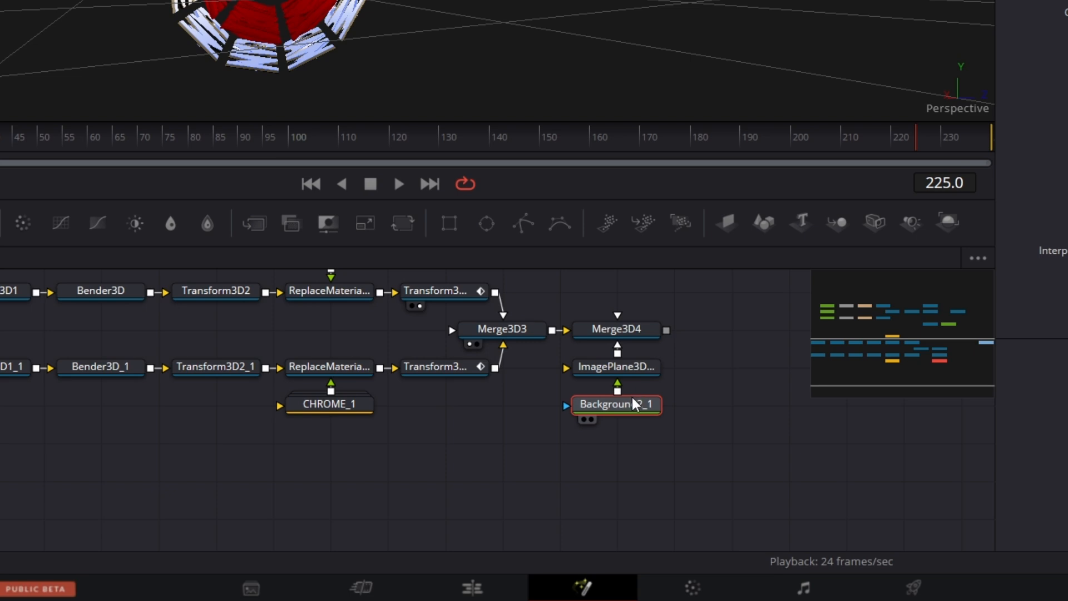
- Copy DirectionalLight1 from the upper node tree, paste it above Merge3D4, and connect it to that merge
scroll(649, 401, up, 5)
click(584, 331)
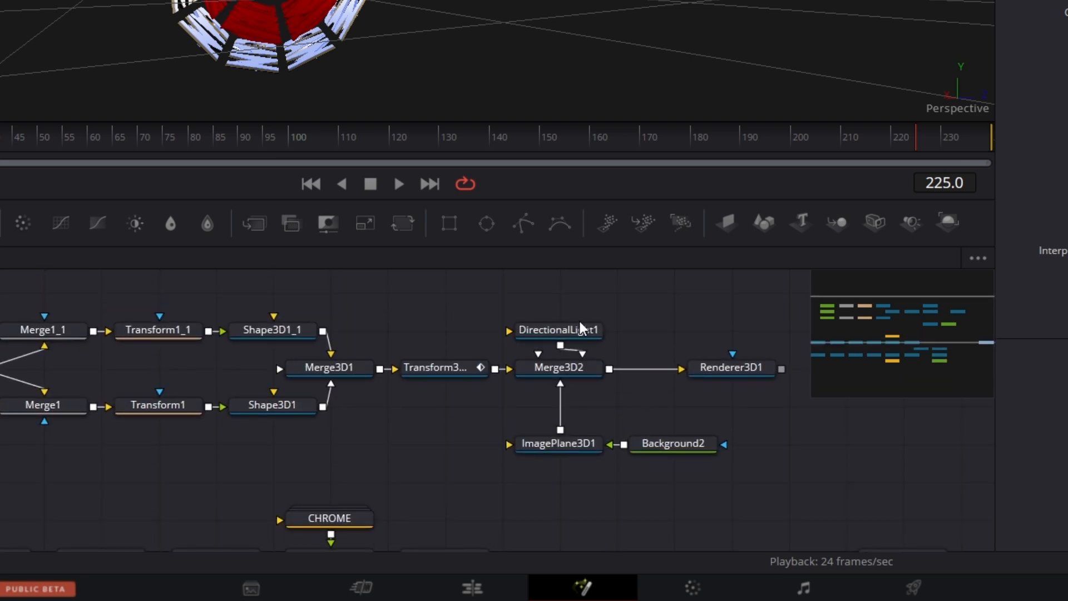
right_click(583, 327)
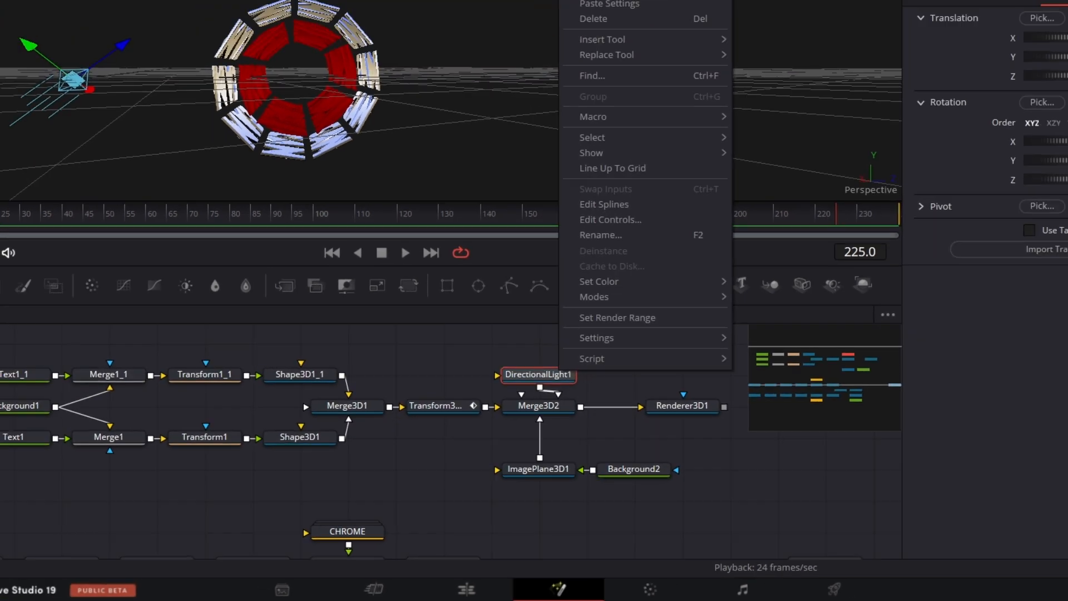
click(567, 97)
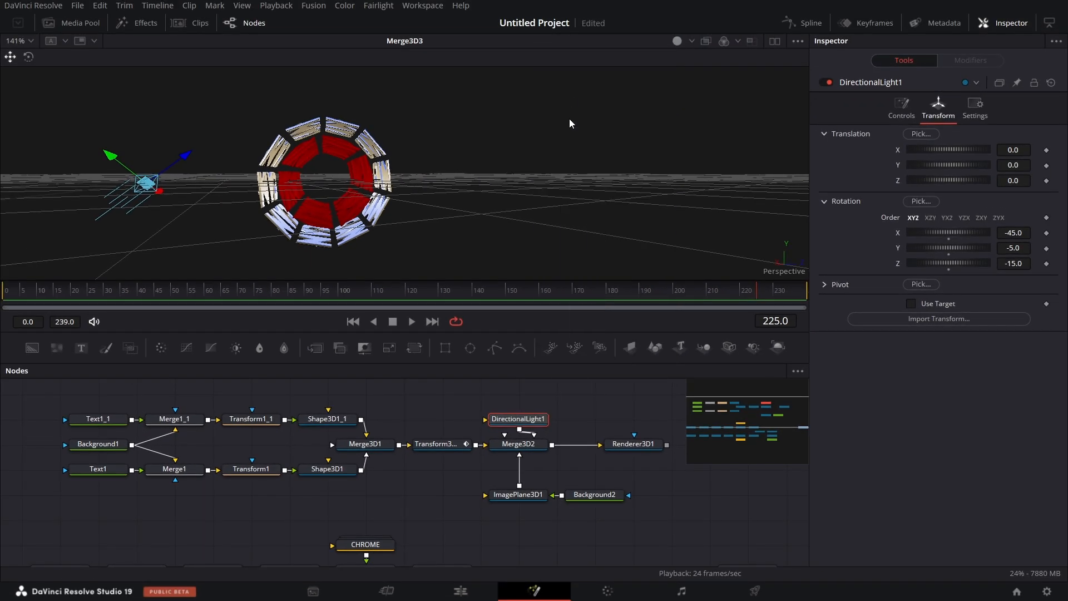
scroll(610, 456, down, 5)
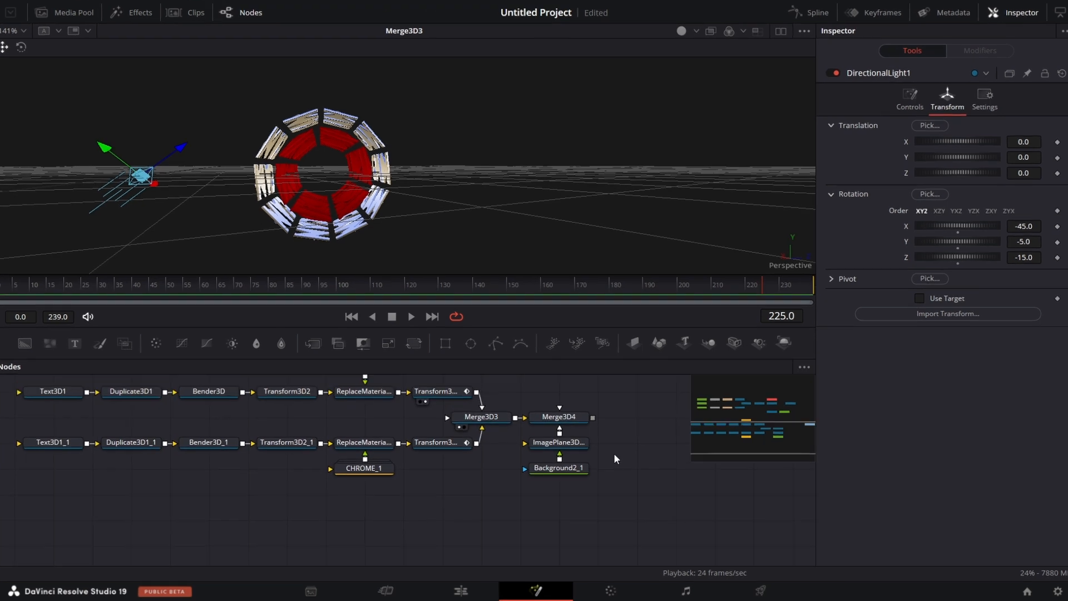
right_click(620, 305)
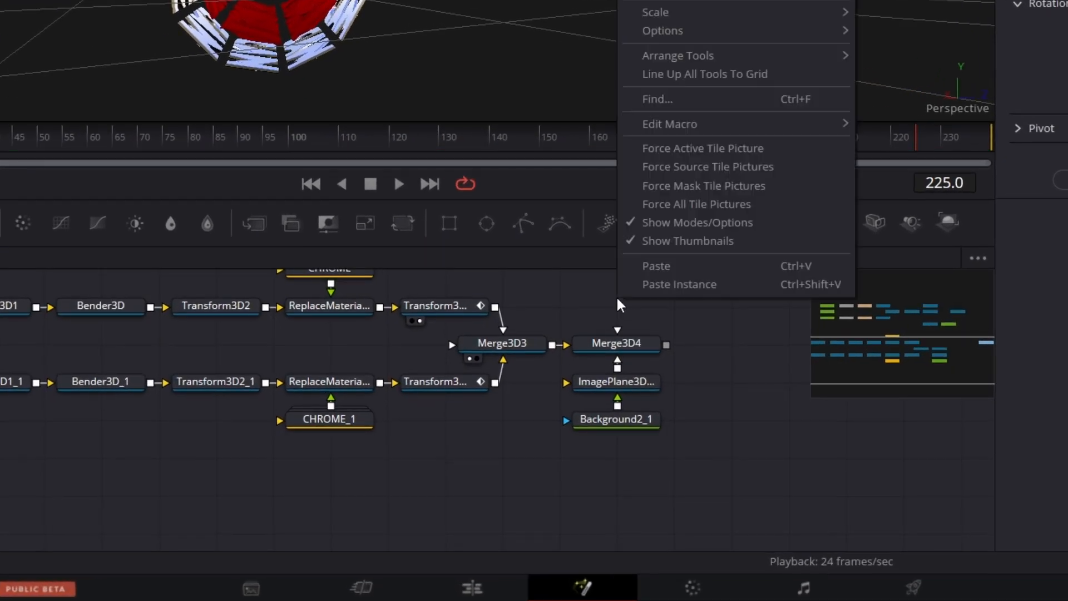
click(661, 266)
drag(665, 310, 641, 349)
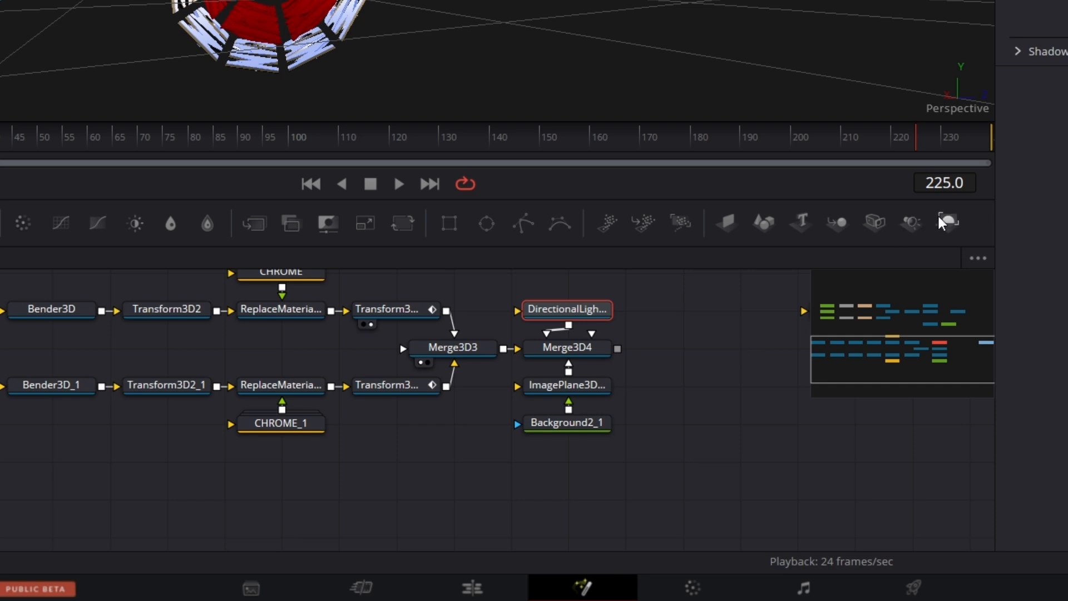
- Add a Renderer3D fed by Merge3D4 and set its renderer type to Hardware Renderer
drag(948, 222, 701, 370)
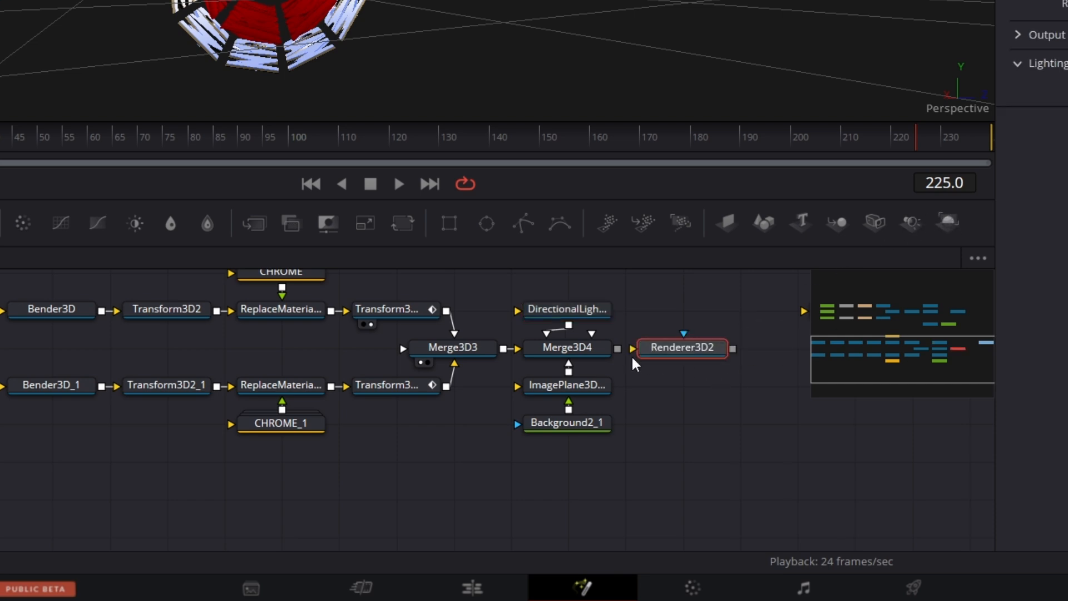
drag(617, 348, 657, 348)
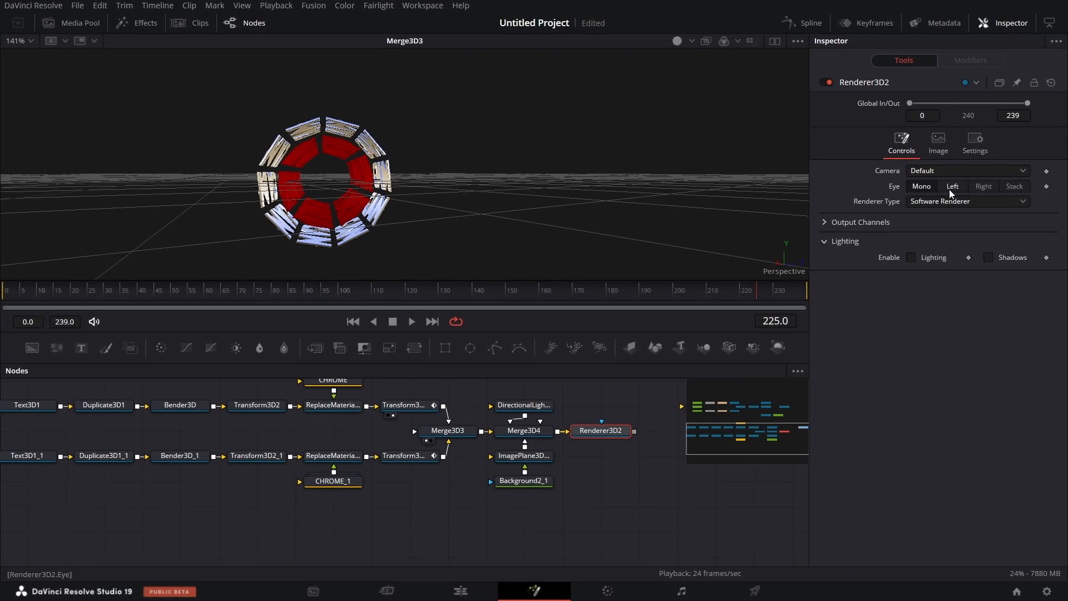
click(945, 202)
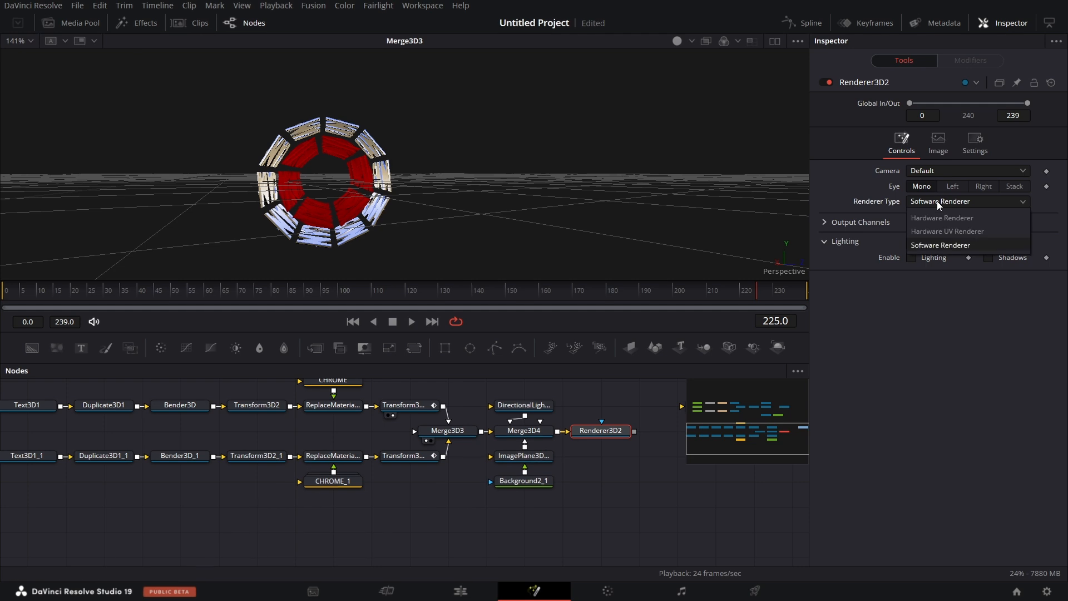
click(873, 233)
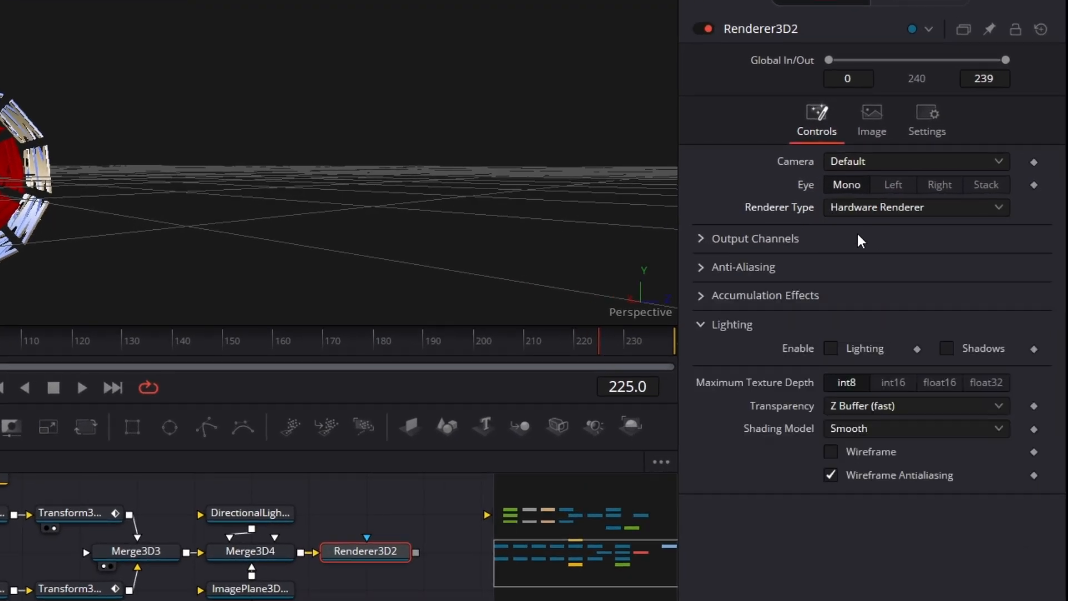
- Enable the Vector output channel, Lighting and Shadows on Renderer3D2
click(703, 240)
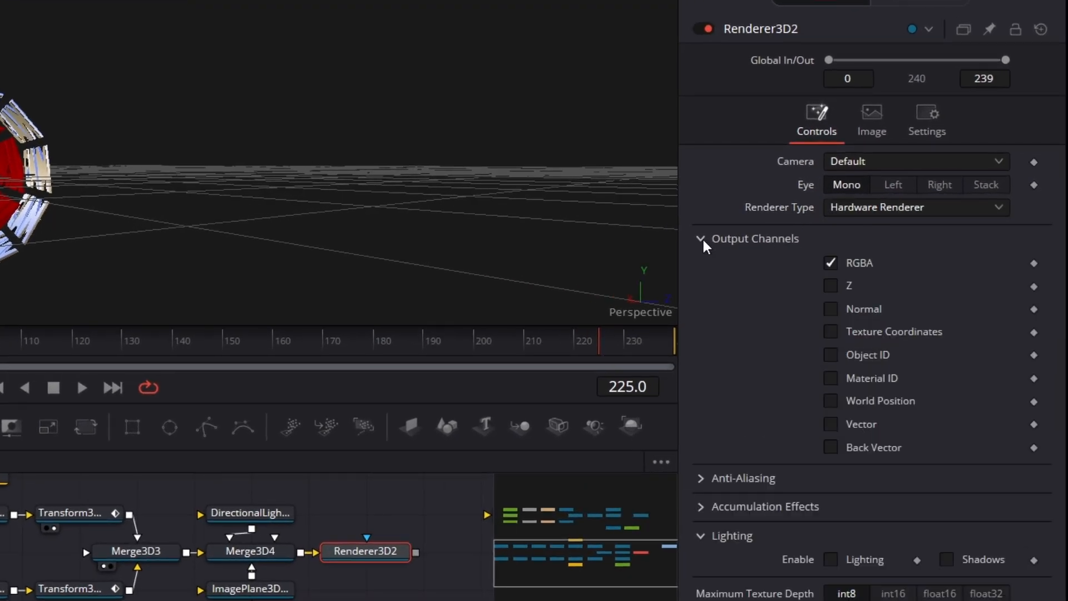
click(832, 427)
click(831, 560)
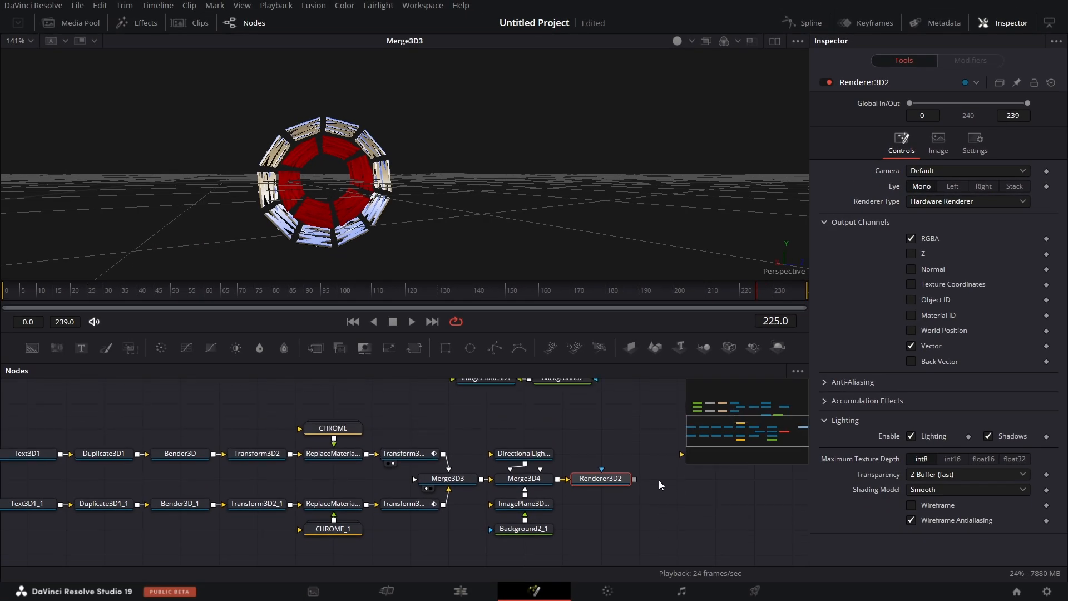
scroll(658, 482, up, 1)
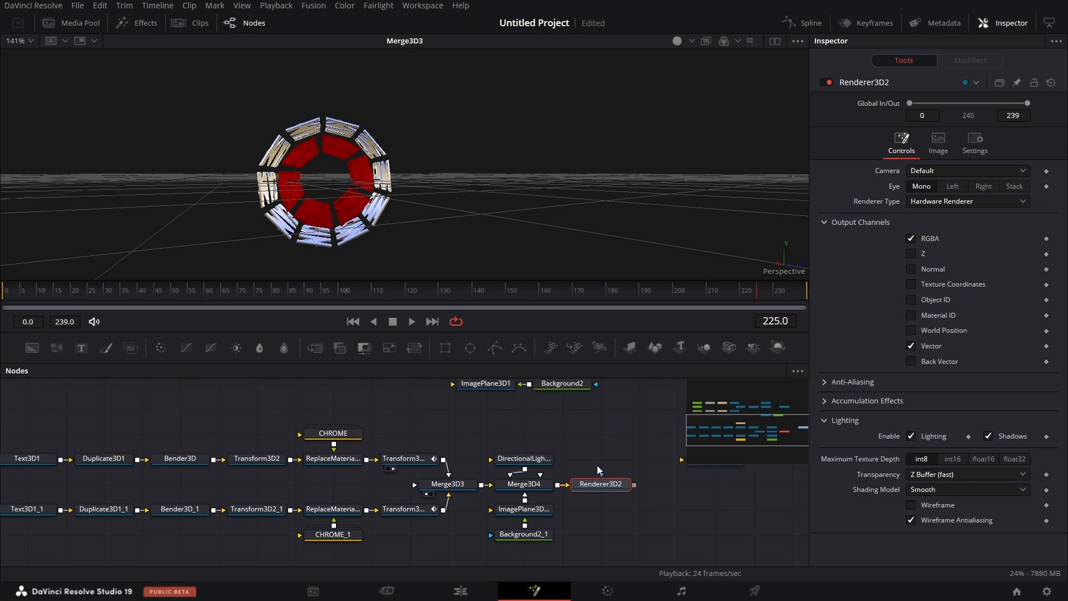
- Show Renderer3D2 in the viewer and move MediaOut1 up, clear of the row that follows the renderer
drag(604, 484, 560, 243)
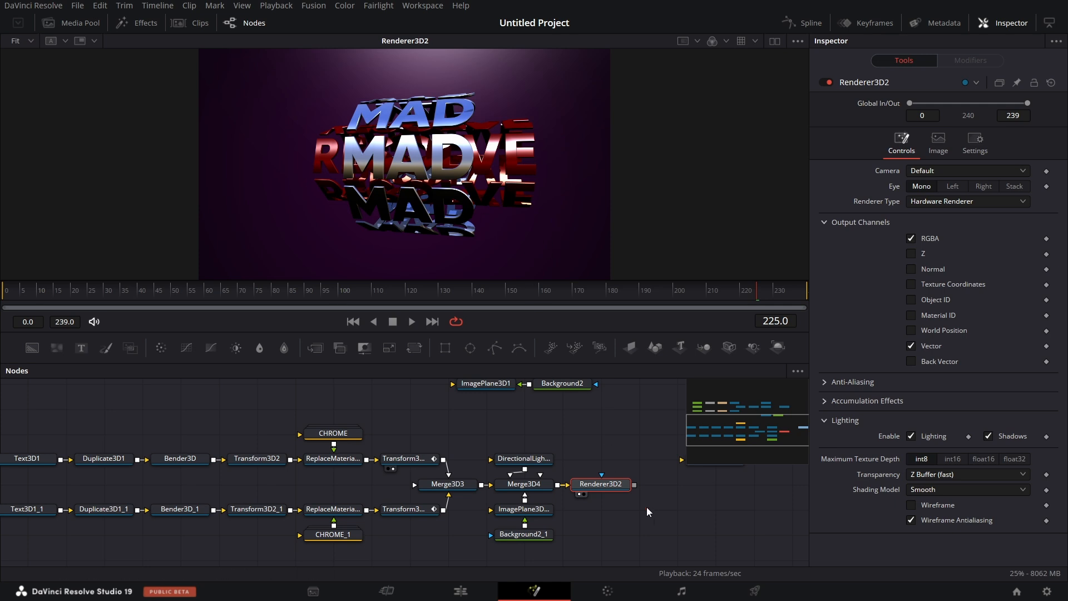
scroll(647, 512, right, 3)
drag(610, 458, 611, 433)
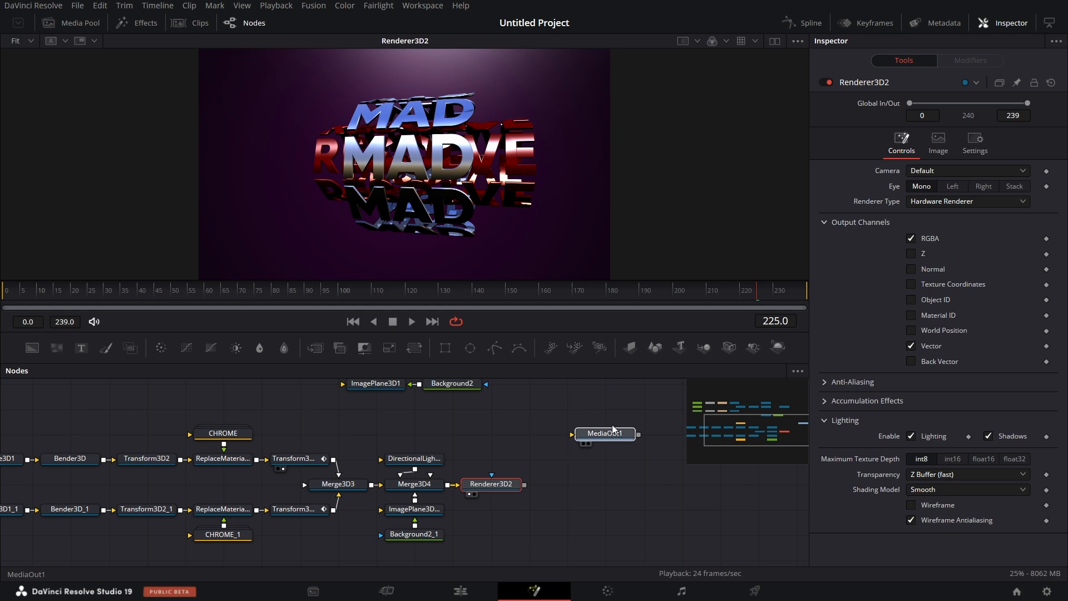
- Add a Vector Motion Blur after Renderer3D2 and feed the renderer into both its image and vectors inputs
click(511, 483)
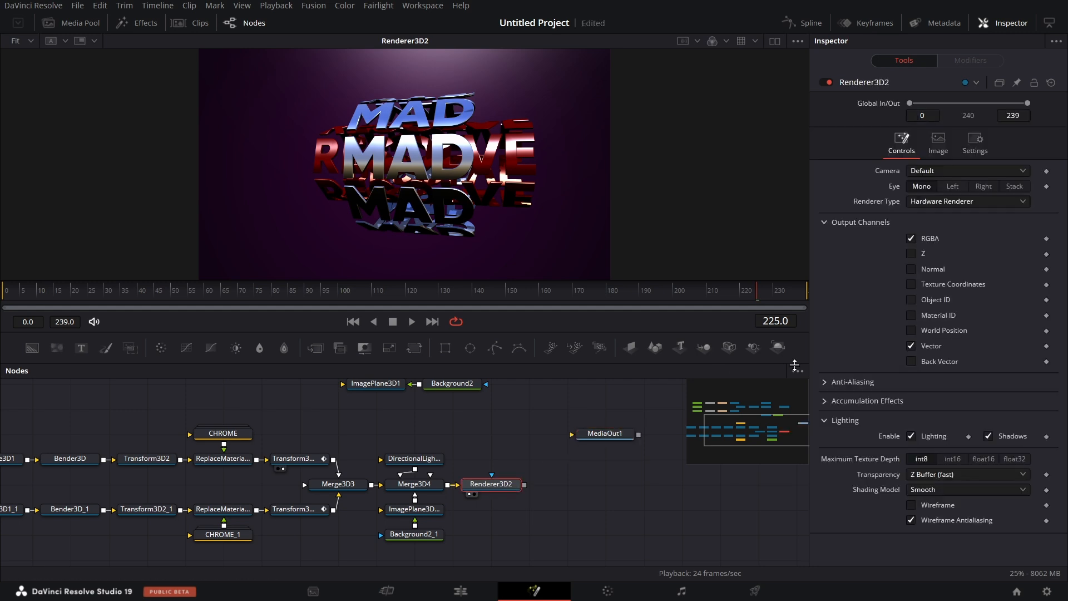
key(shift+space)
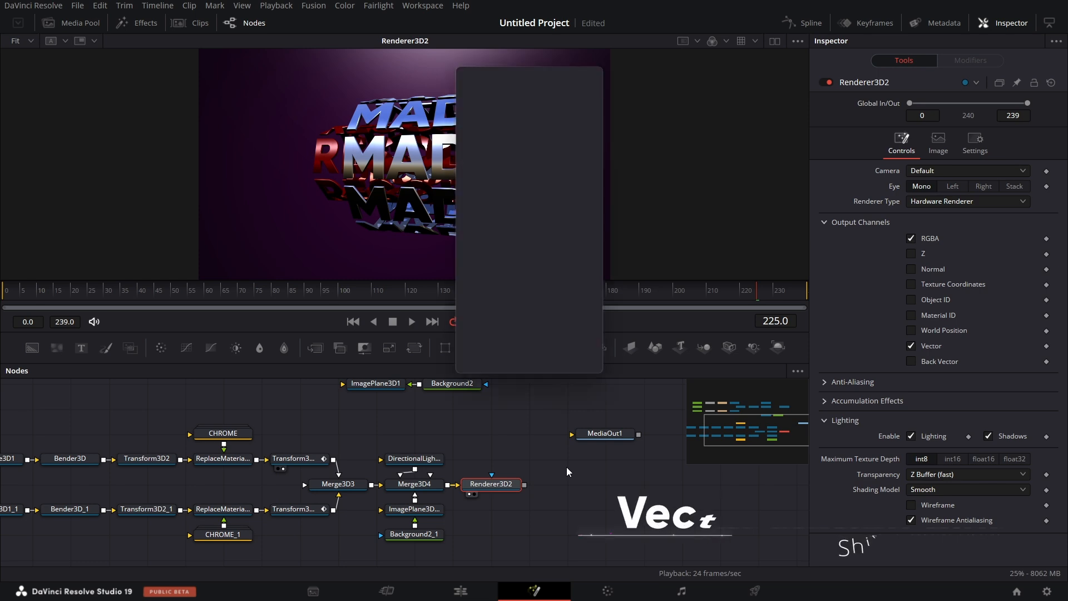
text(vector)
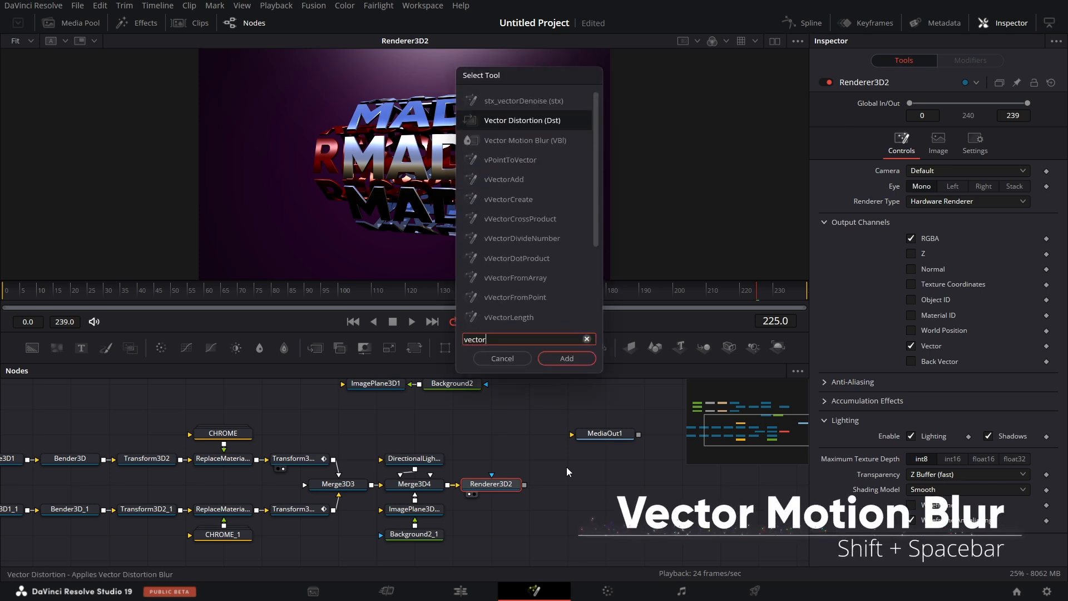
click(529, 140)
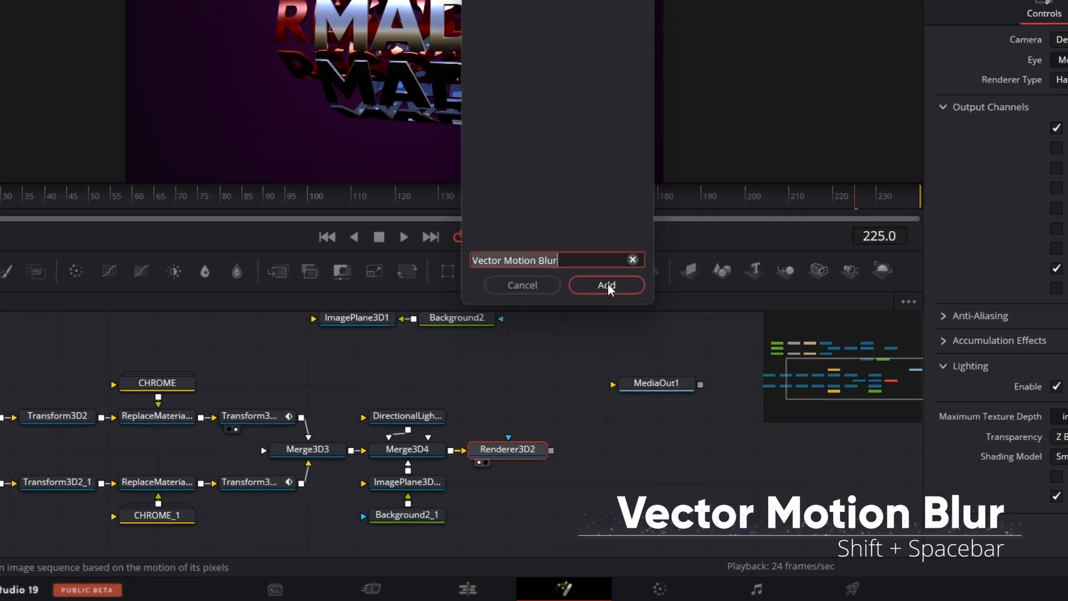
click(566, 358)
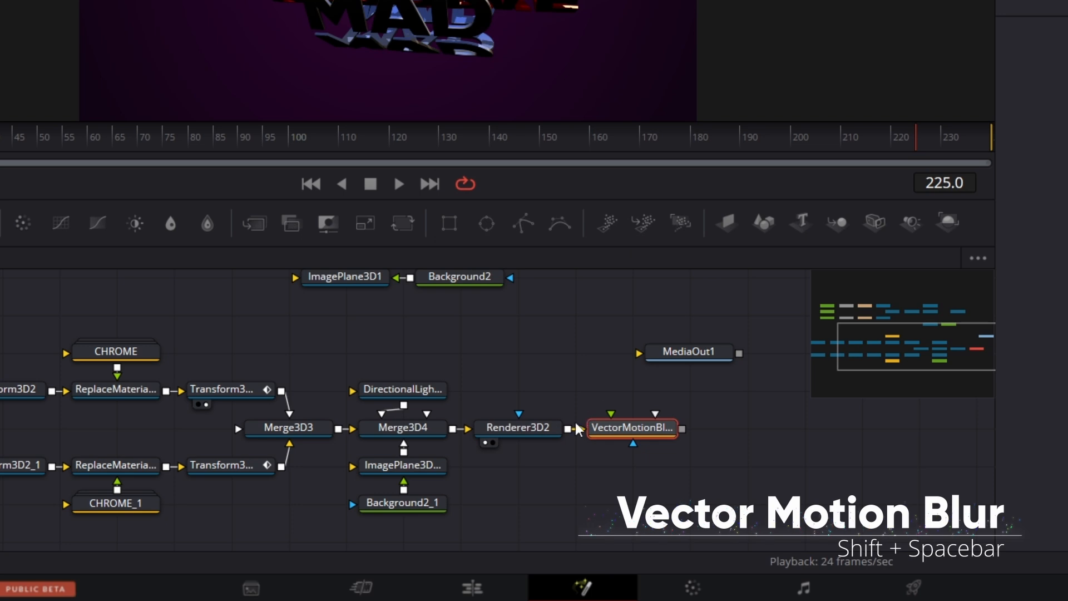
drag(567, 428, 646, 434)
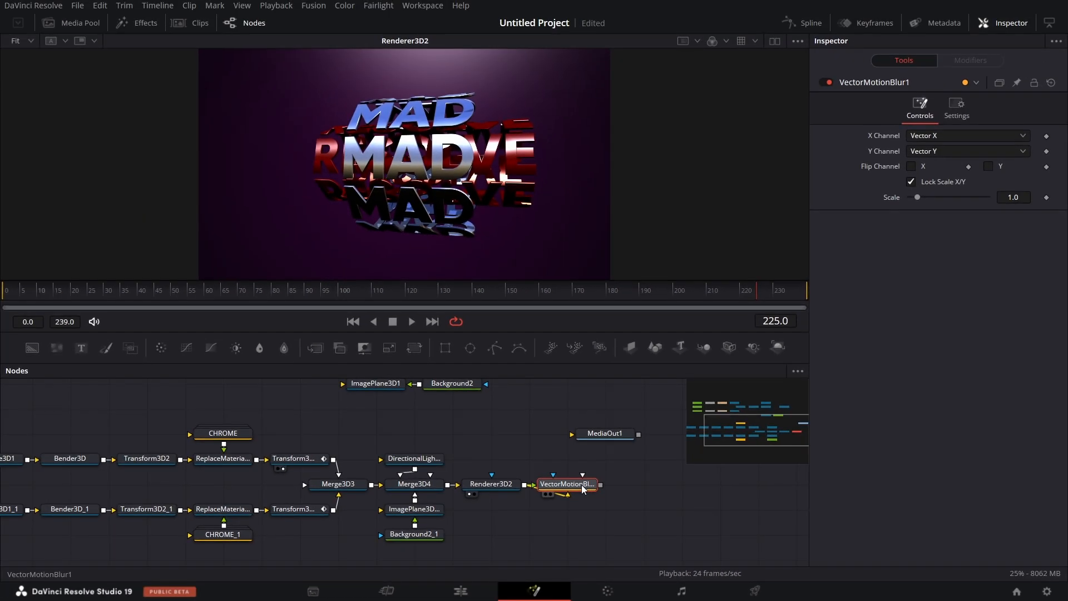
- Add a Rays node after VectorMotionBlur1
key(shift+space)
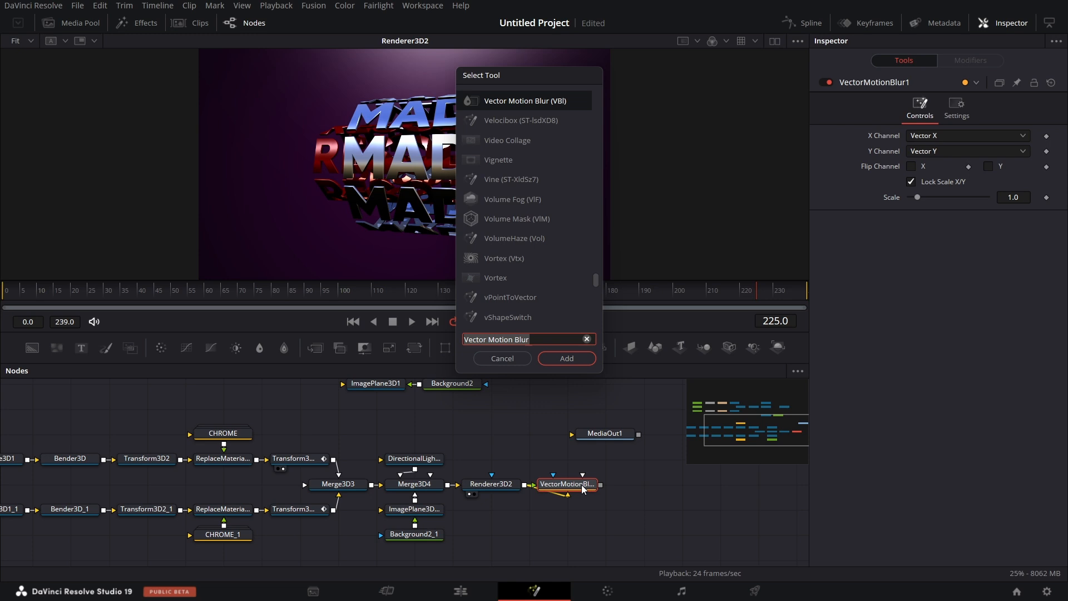
text(rays)
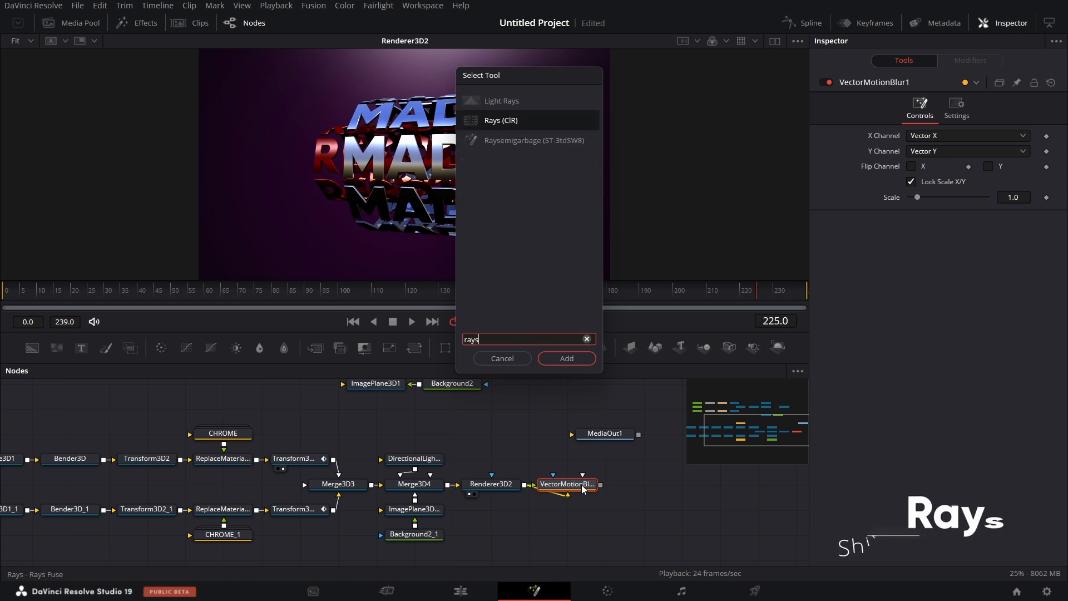
key(Return)
drag(695, 537, 614, 500)
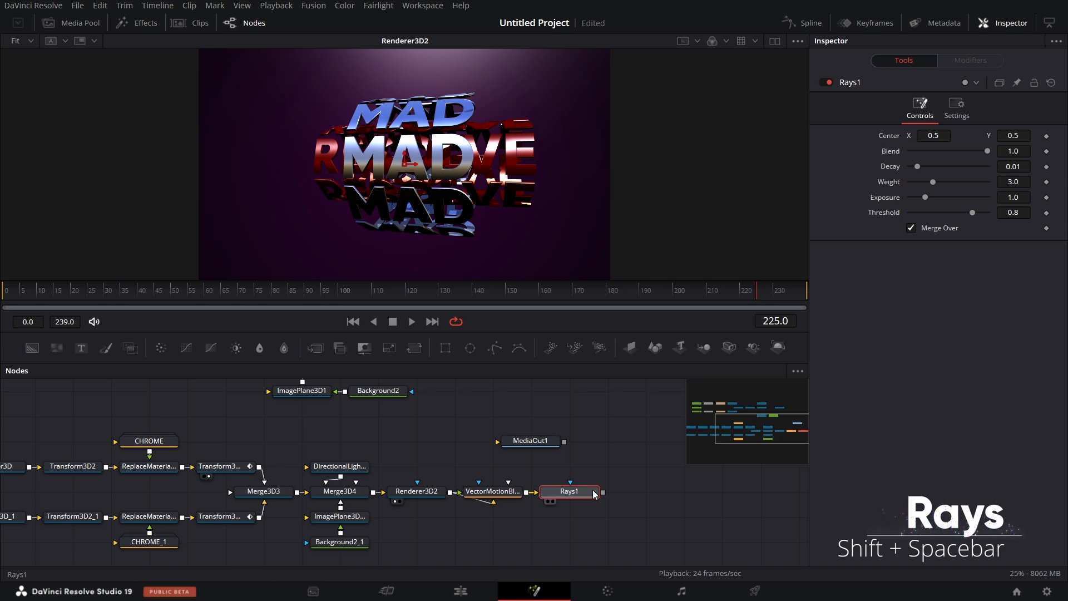
- Display Rays1, set its Exposure to 0.472, and place MediaOut1 after it, connected to its output
drag(579, 492, 527, 240)
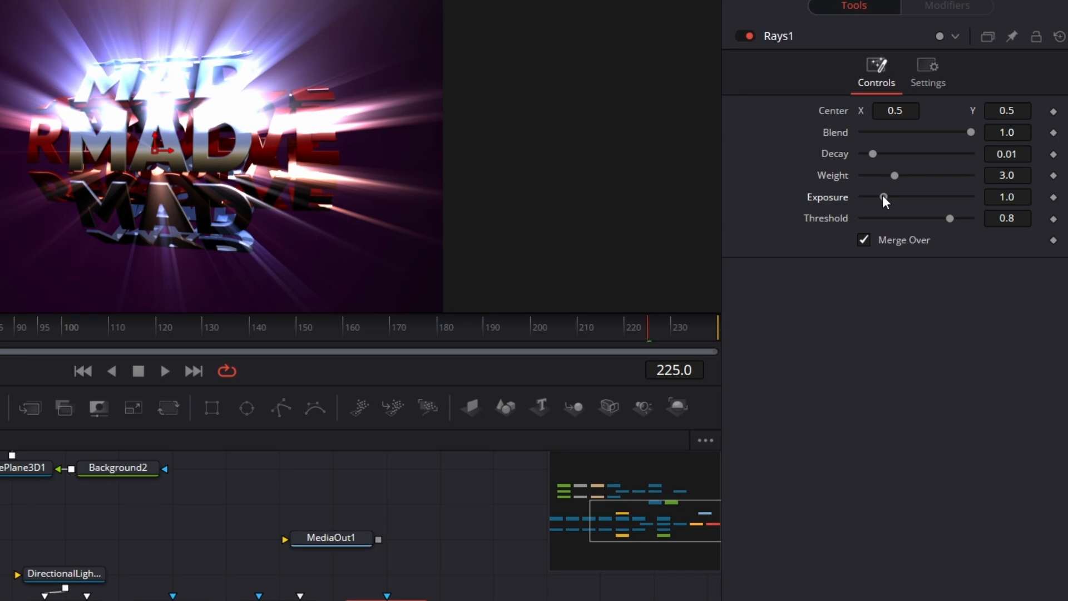
drag(924, 196, 872, 210)
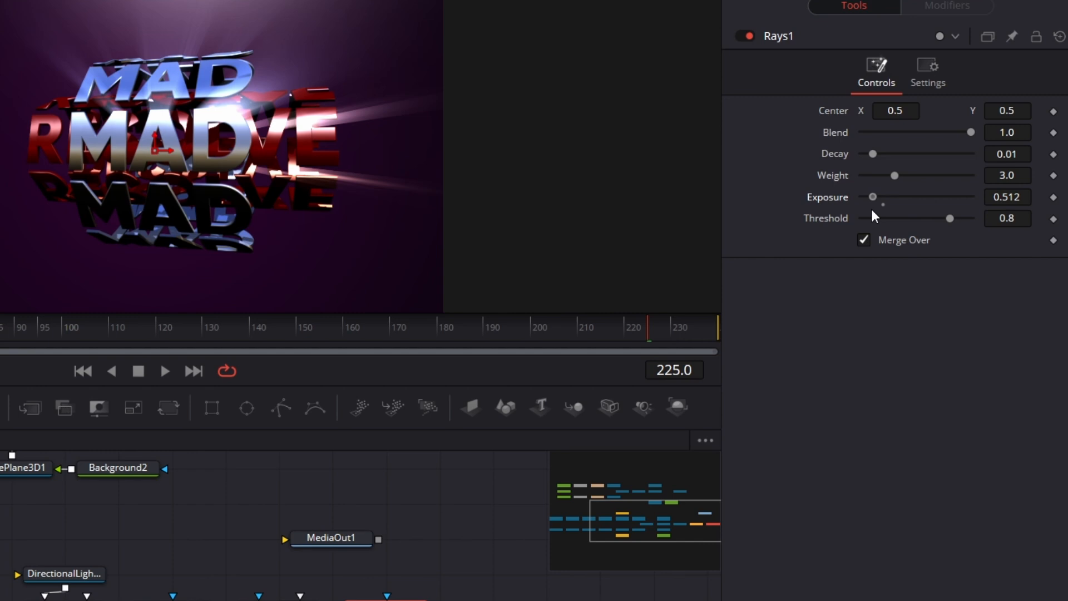
drag(872, 211, 870, 213)
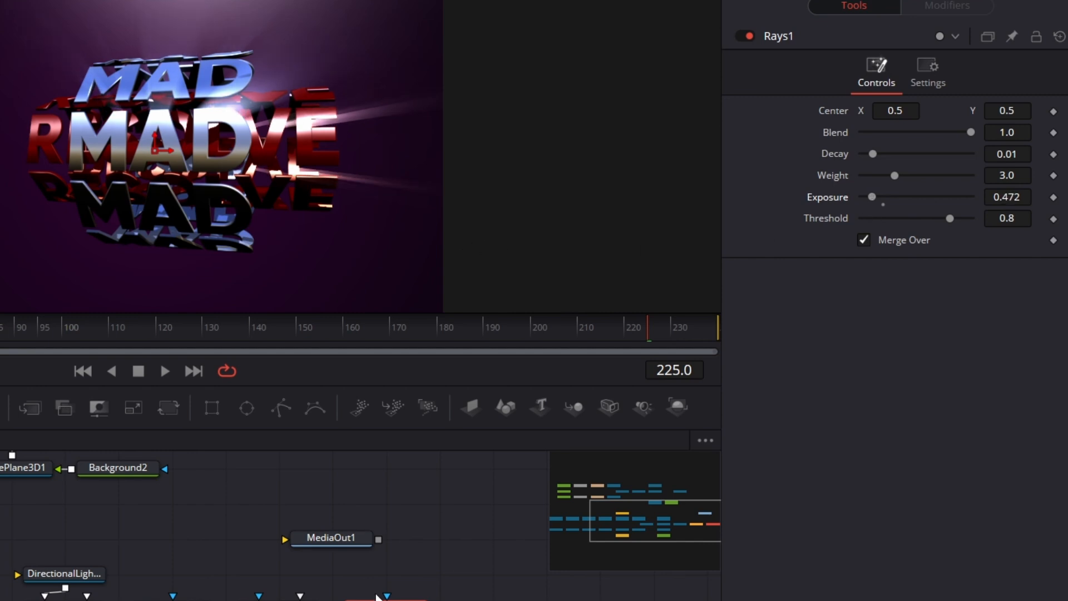
drag(337, 537, 646, 491)
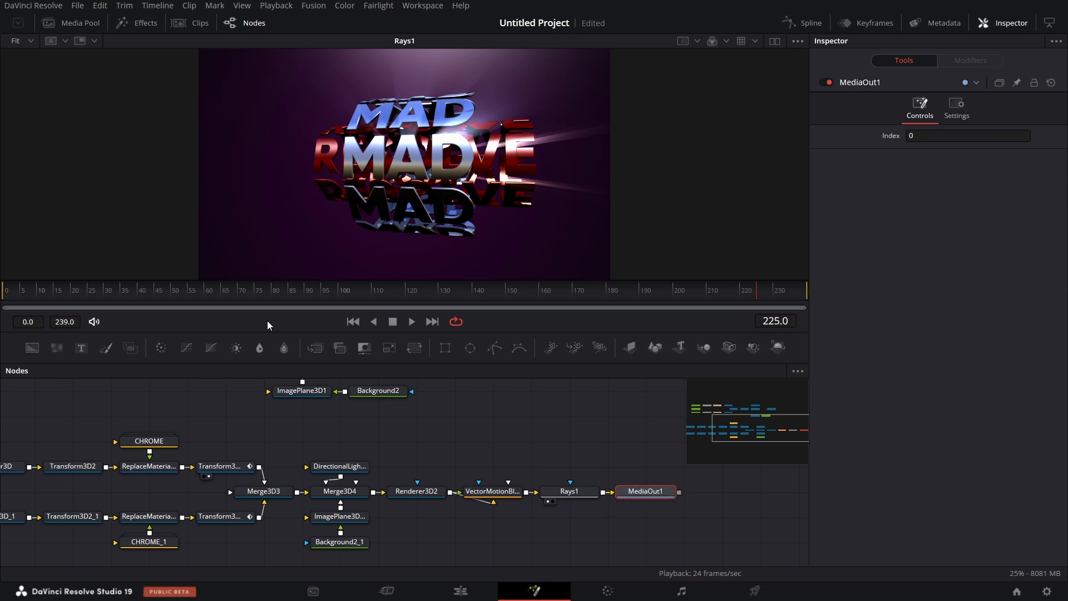
- Play the animation from the beginning to review the motion blur and light rays
click(8, 291)
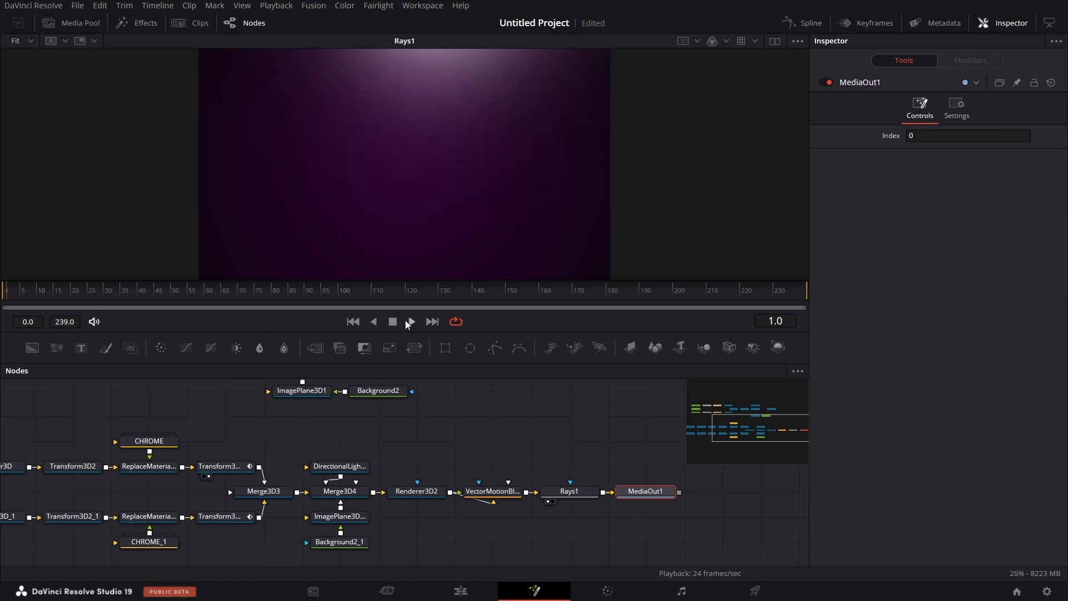
click(411, 324)
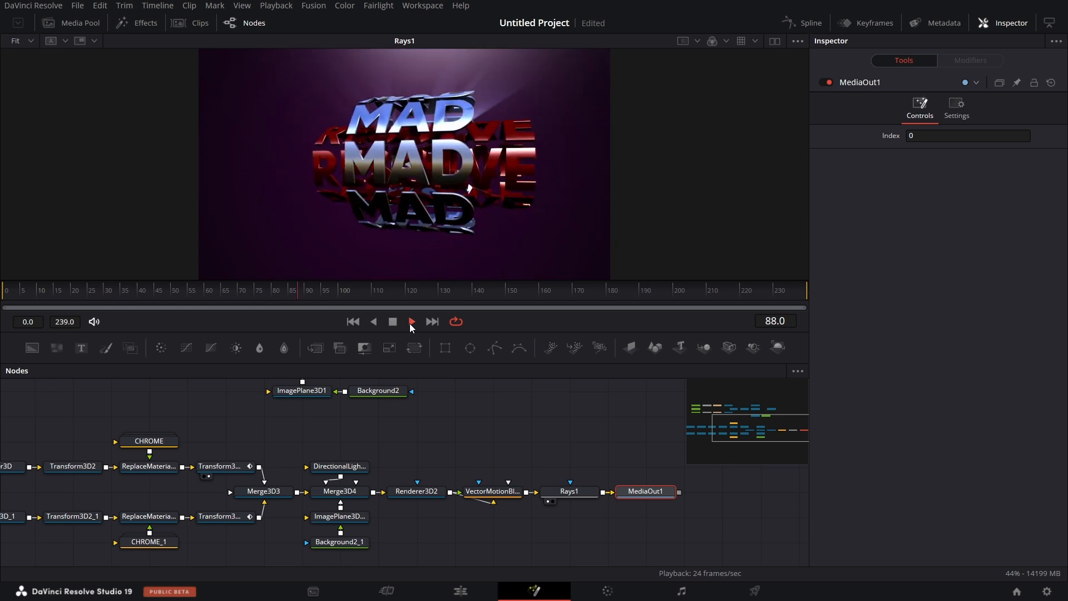
click(394, 322)
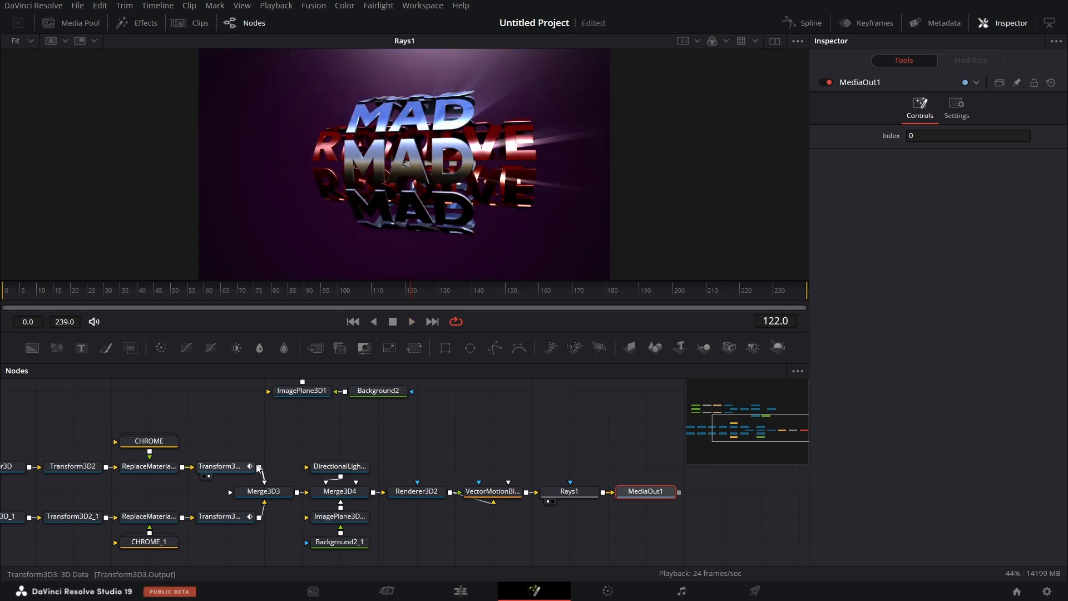
- Set Transform3D3's Y rotation to 90 on the keyframe at frame 0, with the node displayed in the viewer
click(236, 467)
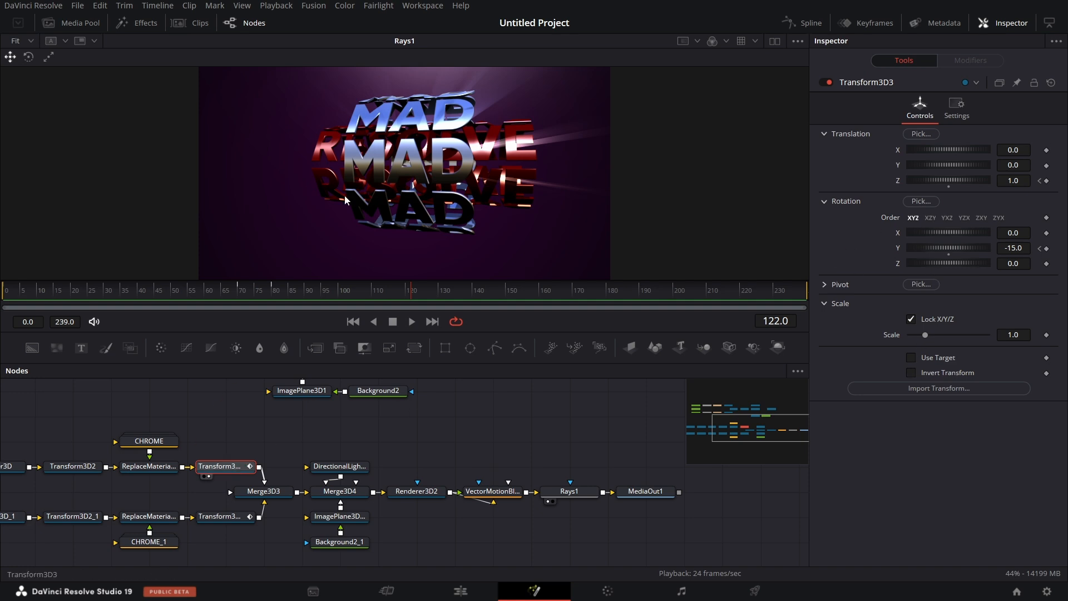
key(1)
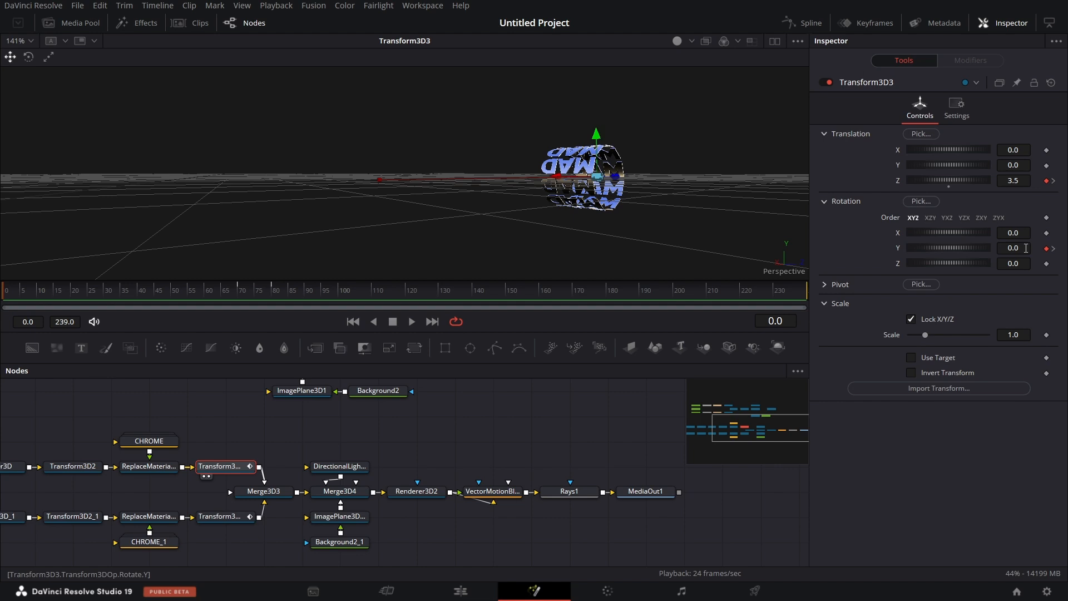
double_click(1026, 248)
text(90)
key(Tab)
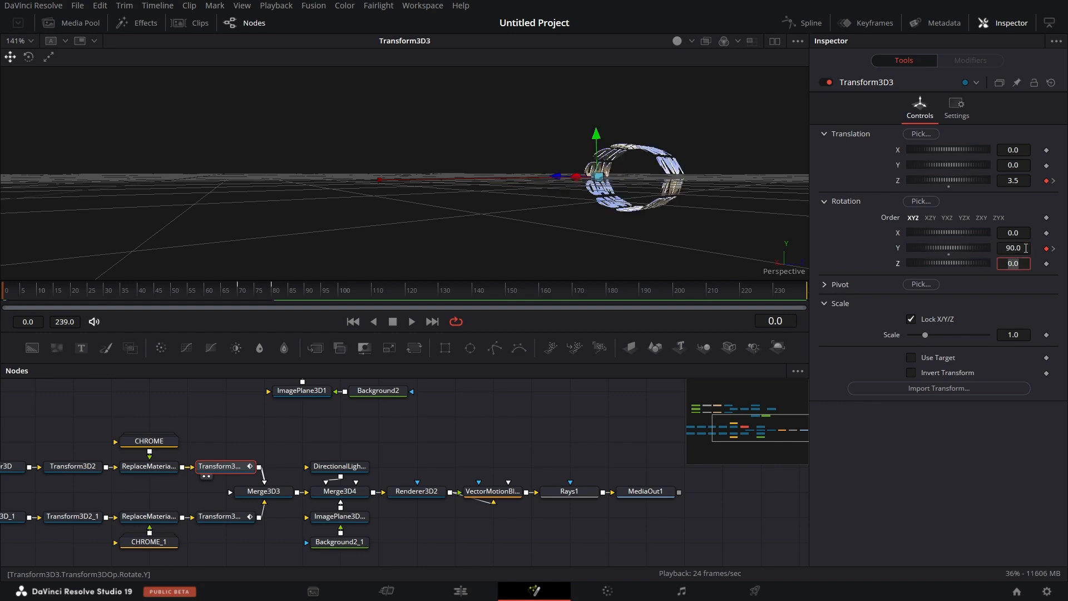
- Set Transform3D3_1's Y rotation keyframe at frame 0 to 90
click(235, 515)
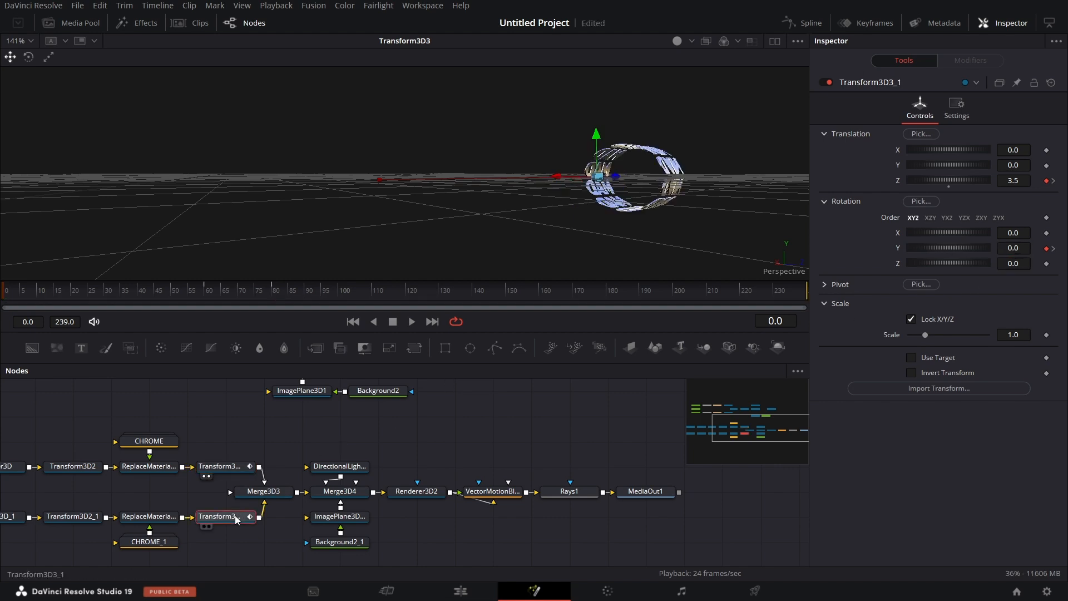
click(1004, 247)
key(Tab)
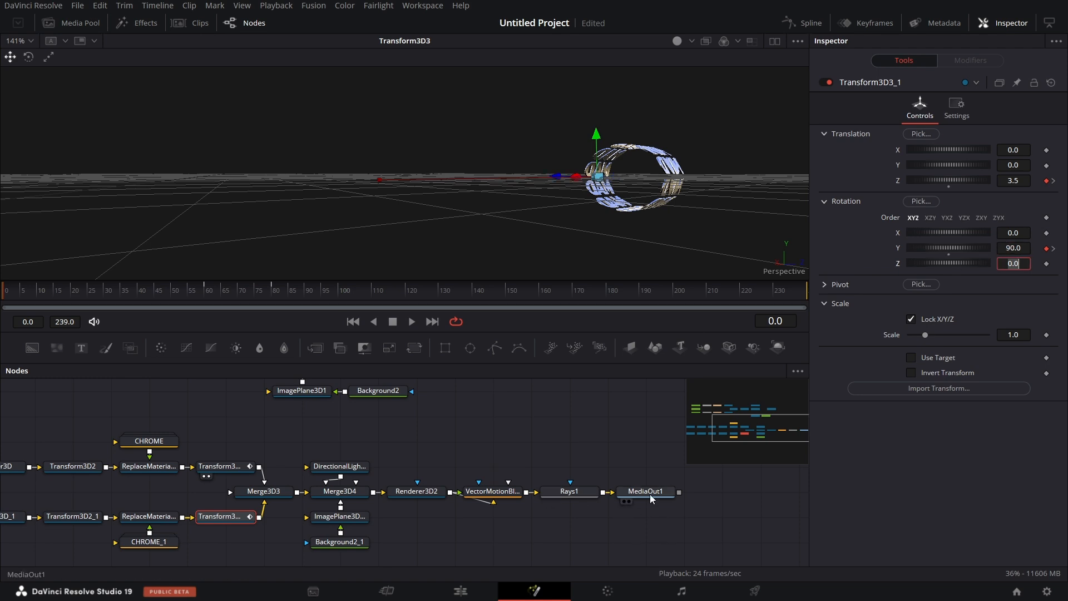
- Display MediaOut1, check early frames of the rotation, and play the finished animation from frame 0
drag(649, 495, 546, 211)
drag(535, 151, 535, 152)
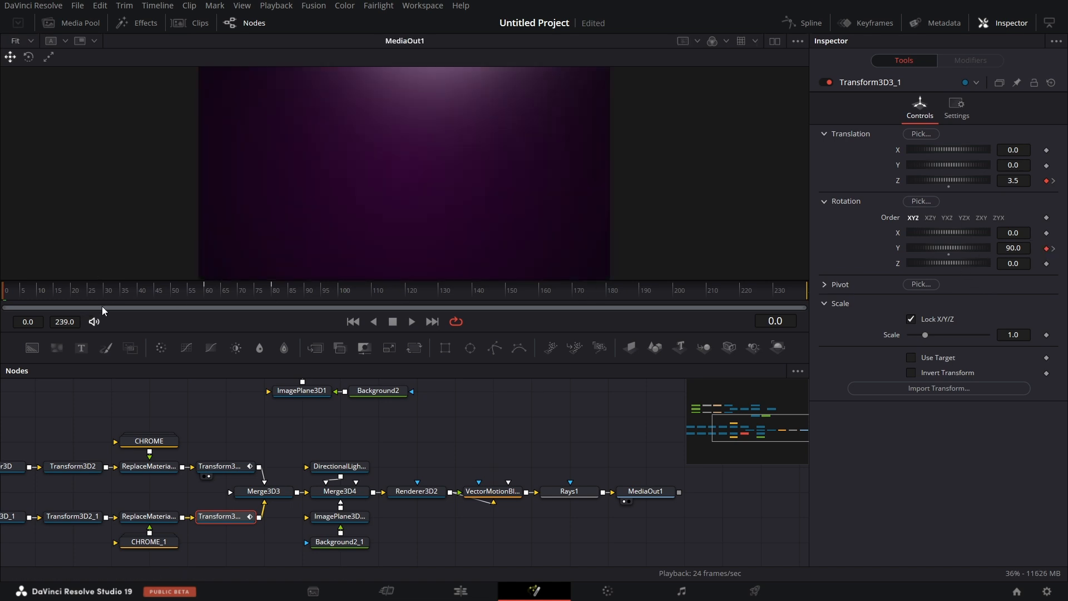
click(91, 289)
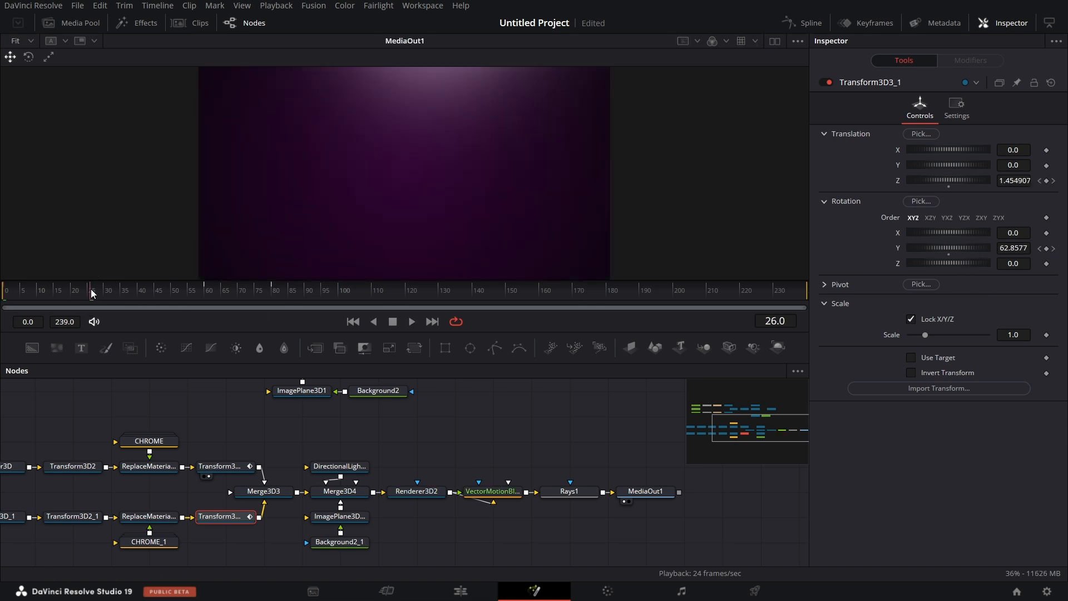
click(148, 291)
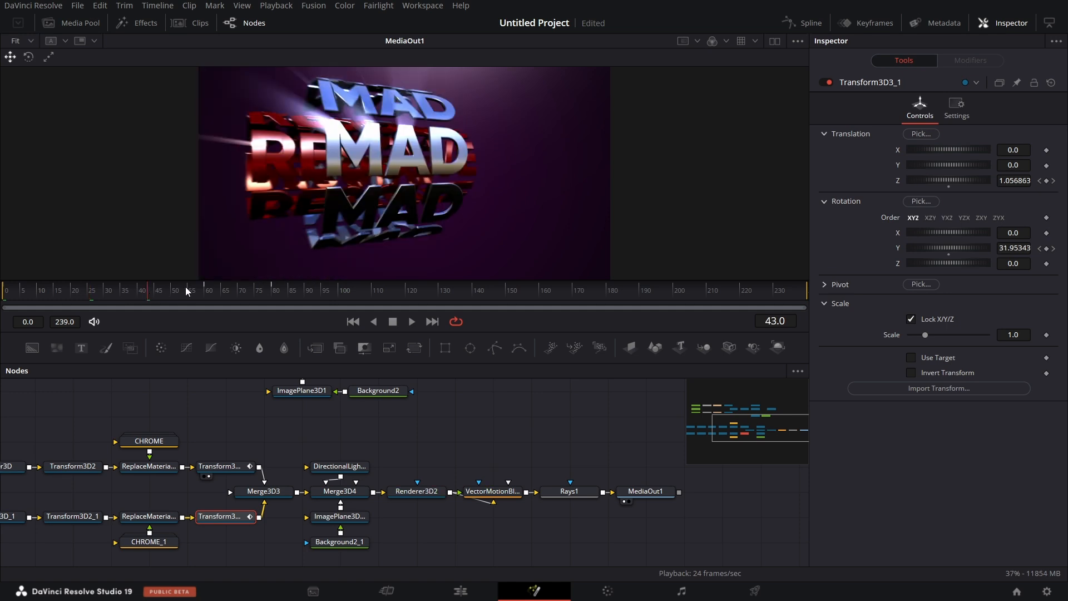
click(8, 294)
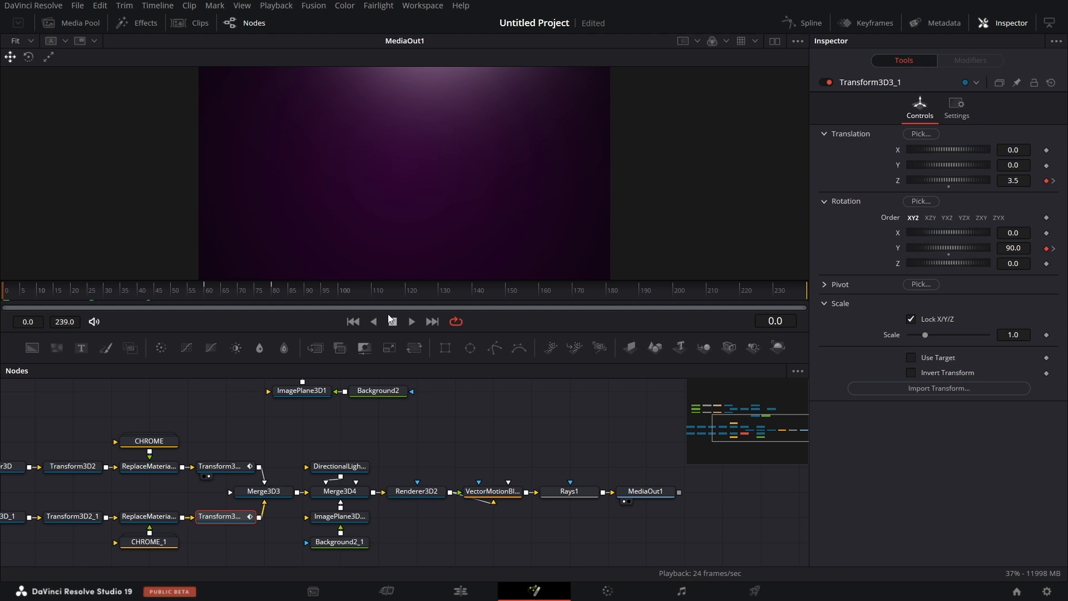
click(412, 324)
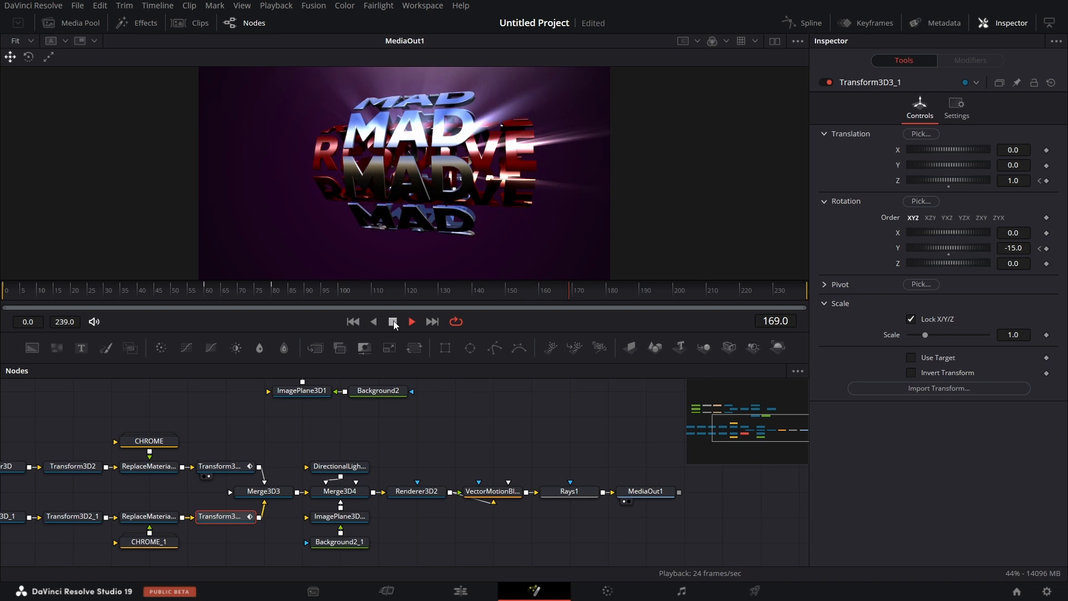
click(392, 321)
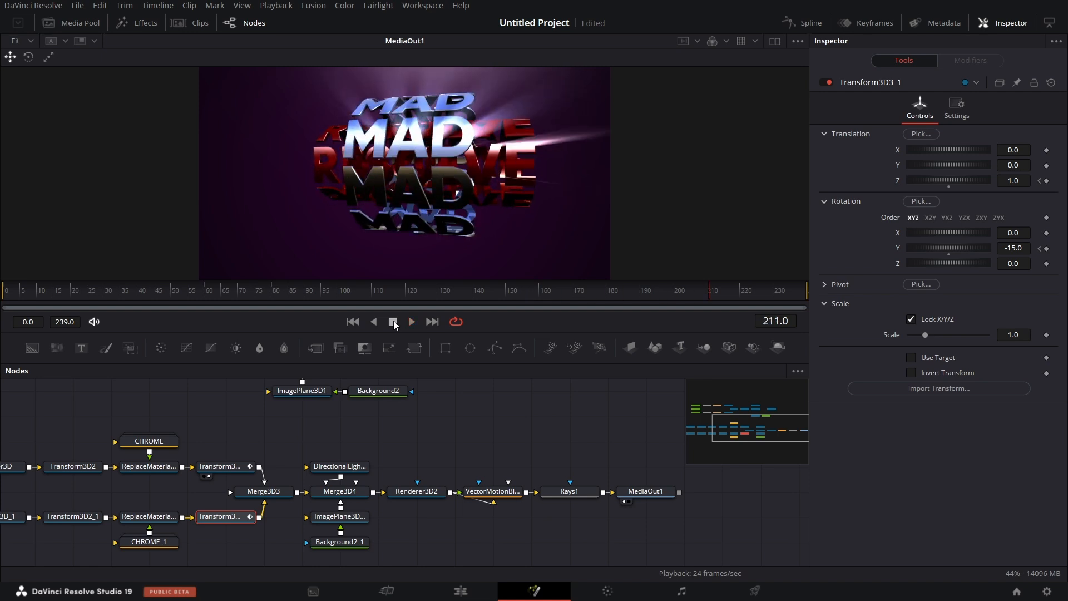